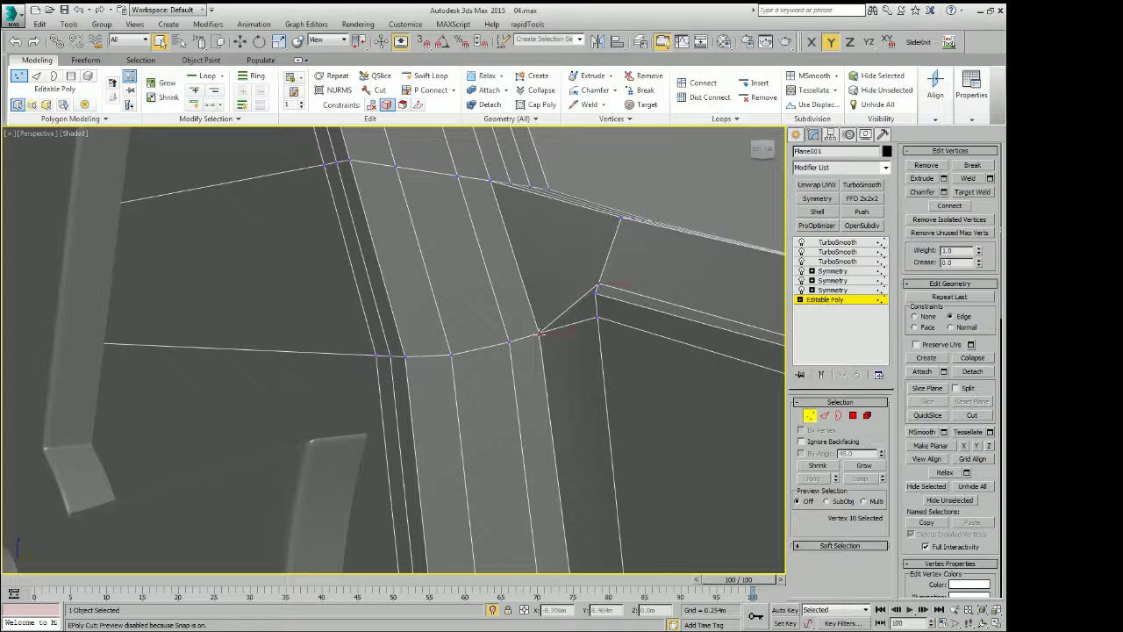
Drag the crossguard-to-blade junction vertices up-left into place, then exit vertex mode to view the smoothed sword
{"action": "scroll", "coordinate": [539, 334], "scroll_direction": "down", "scroll_amount": 5}
{"action": "scroll", "coordinate": [561, 340], "scroll_direction": "up", "scroll_amount": 4}
{"action": "key", "text": "w"}
{"action": "left_click_drag", "start_coordinate": [559, 339], "coordinate": [554, 306]}
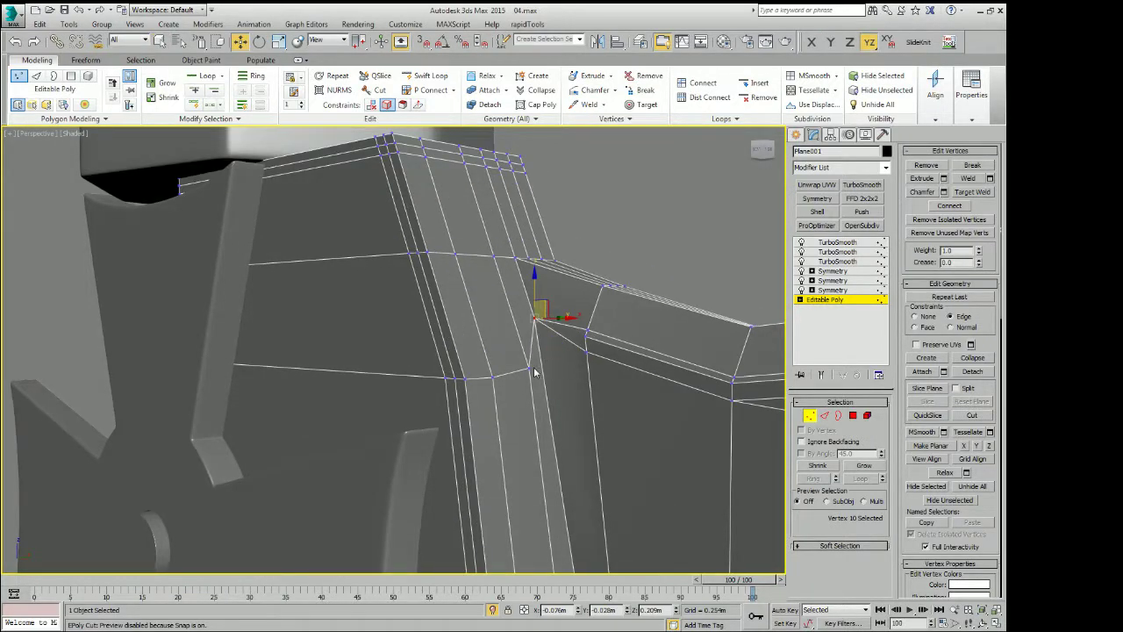
{"action": "key", "text": "ctrl+z"}
{"action": "mouse_move", "coordinate": [563, 350]}
{"action": "left_mouse_down"}
{"action": "mouse_move", "coordinate": [541, 326]}
{"action": "mouse_move", "coordinate": [521, 366]}
{"action": "left_mouse_up"}
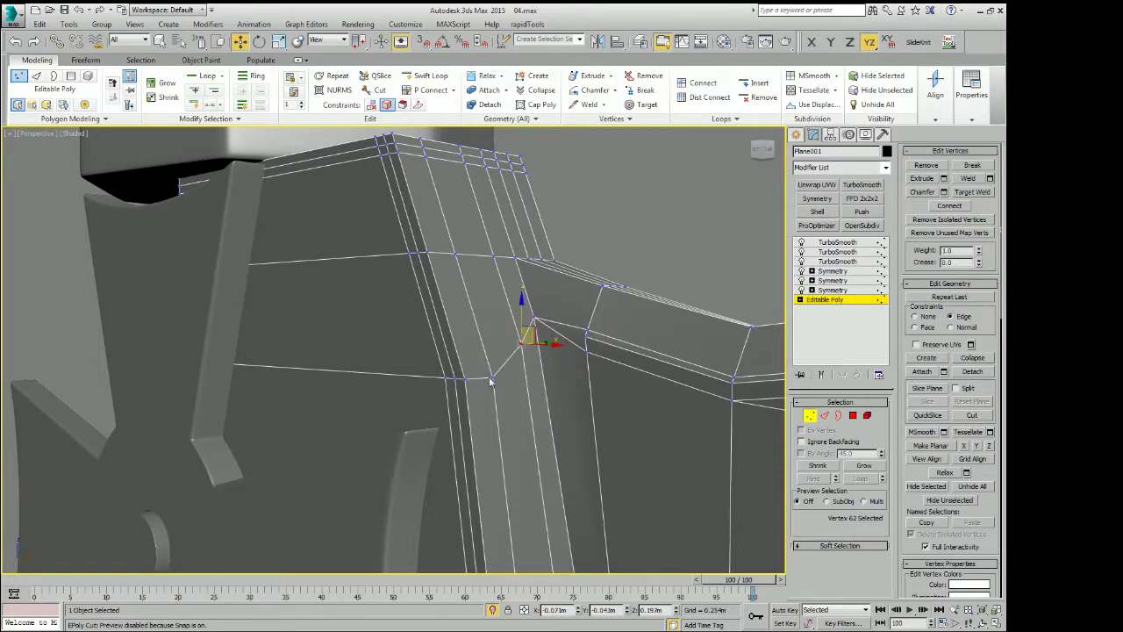
{"action": "left_click", "coordinate": [490, 379]}
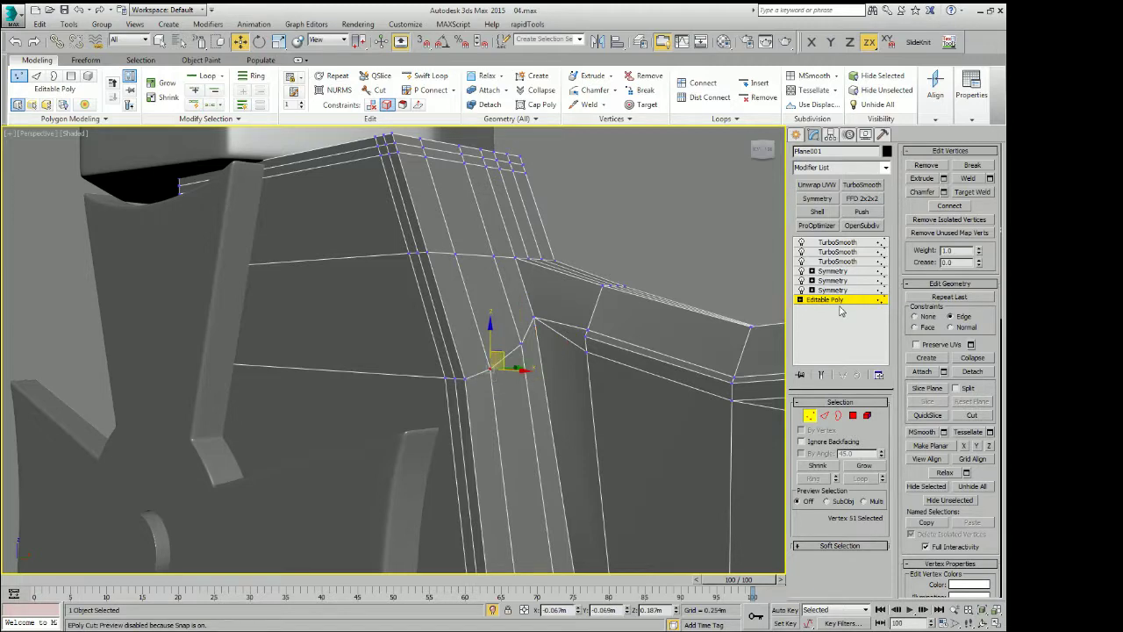
{"action": "left_click", "coordinate": [839, 303]}
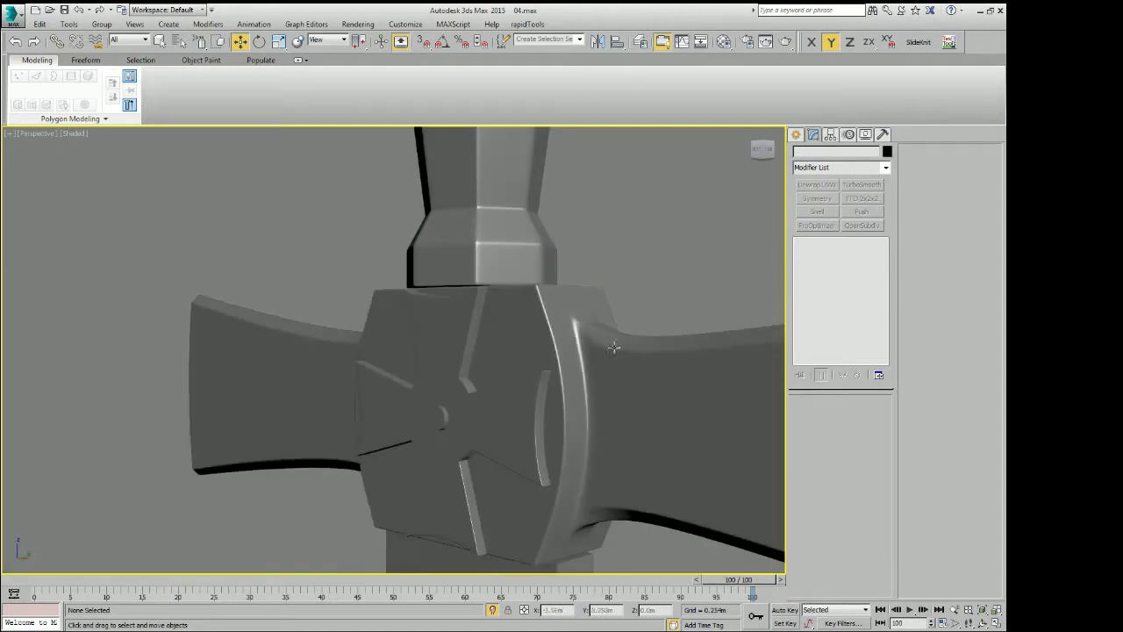
{"action": "key", "text": "f"}
{"action": "scroll", "coordinate": [386, 351], "scroll_direction": "up", "scroll_amount": 3}
{"action": "scroll", "coordinate": [266, 310], "scroll_direction": "up", "scroll_amount": 4}
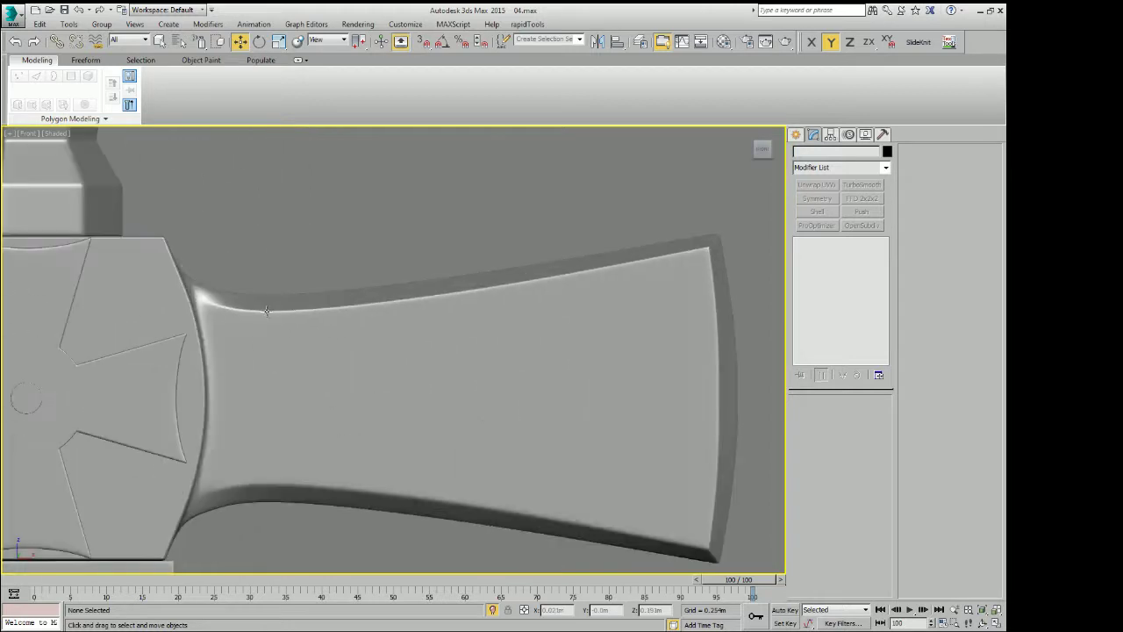
{"action": "middle_click_drag", "start_coordinate": [267, 311], "coordinate": [351, 308]}
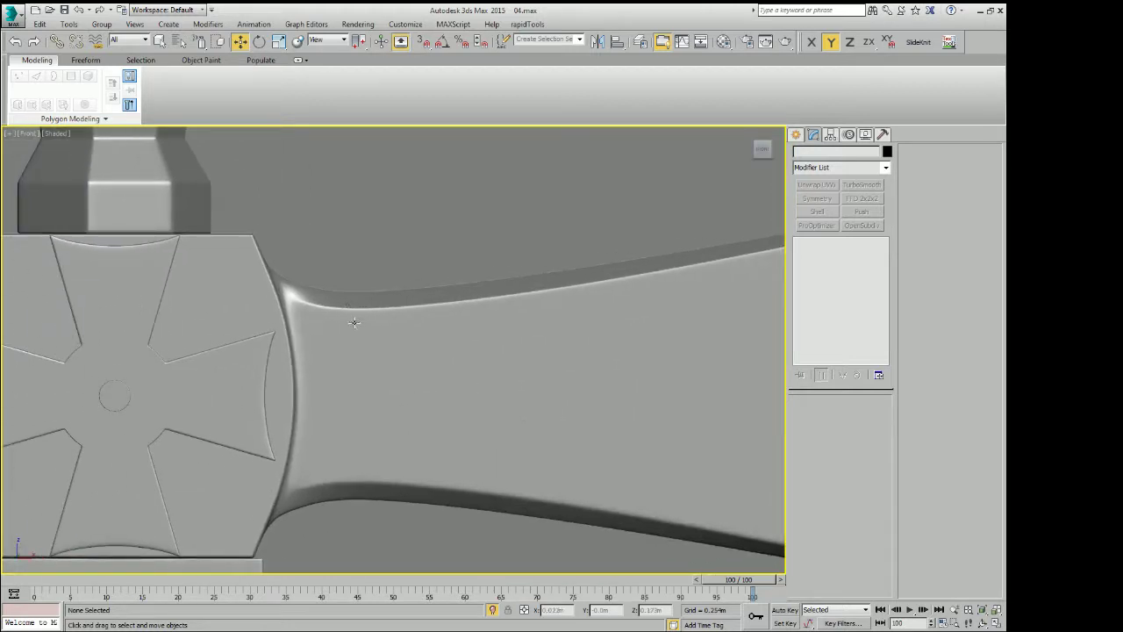
{"action": "scroll", "coordinate": [354, 322], "scroll_direction": "down", "scroll_amount": 4}
{"action": "scroll", "coordinate": [375, 406], "scroll_direction": "up", "scroll_amount": 7}
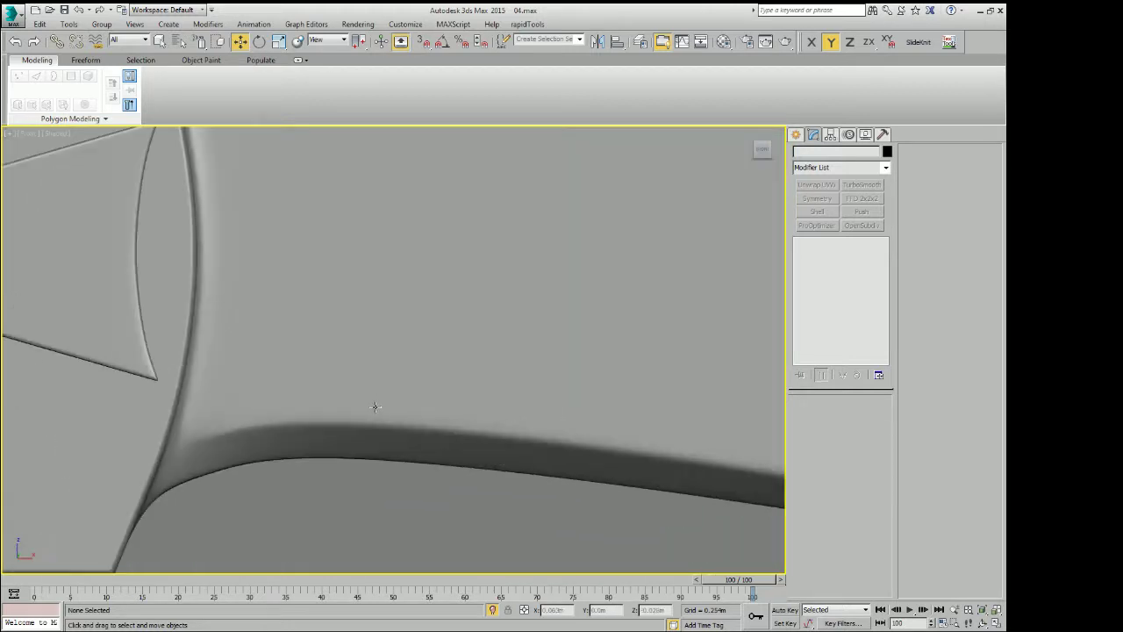
{"action": "left_click", "coordinate": [277, 416]}
{"action": "left_click", "coordinate": [834, 300]}
{"action": "scroll", "coordinate": [438, 318], "scroll_direction": "down", "scroll_amount": 2}
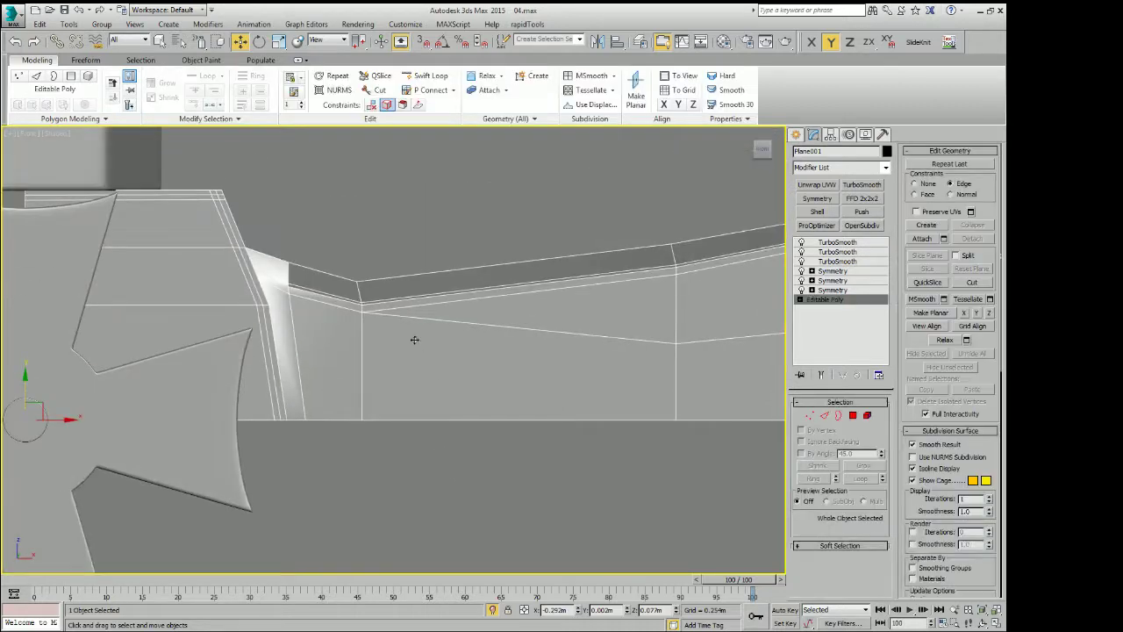
{"action": "left_click", "coordinate": [848, 252]}
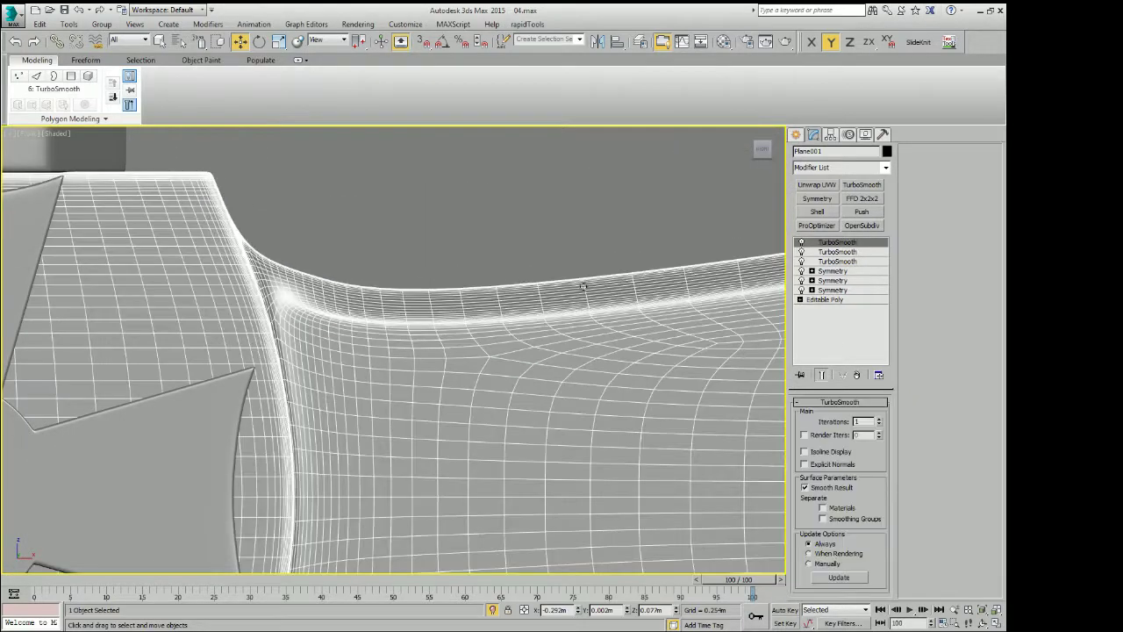
{"action": "left_click", "coordinate": [507, 302]}
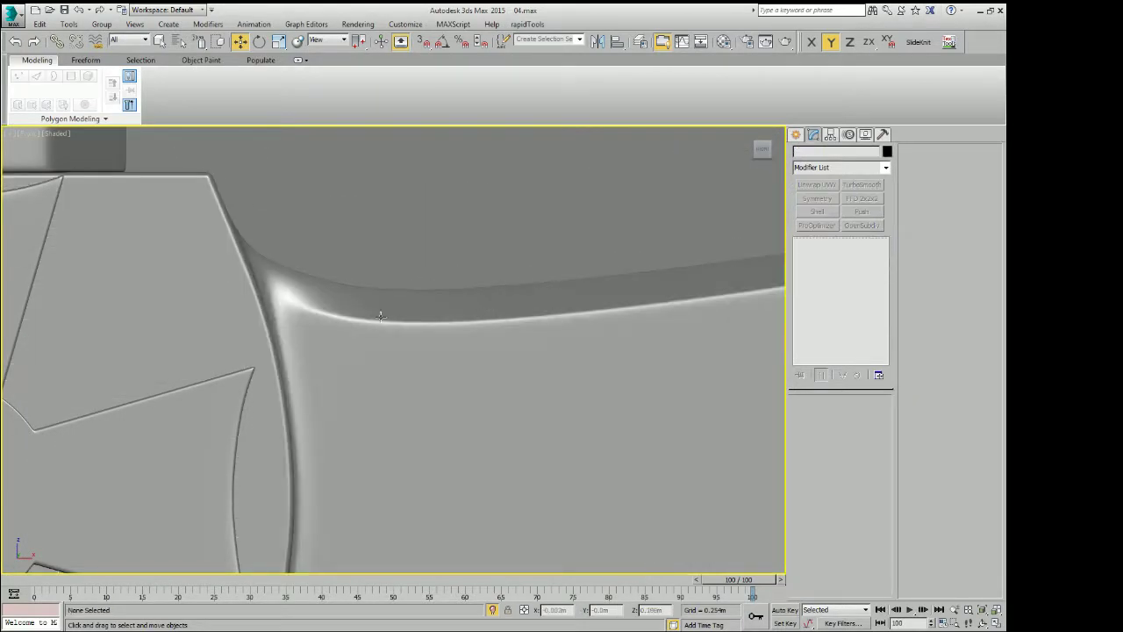
{"action": "scroll", "coordinate": [509, 358], "scroll_direction": "down", "scroll_amount": 3}
{"action": "scroll", "coordinate": [511, 357], "scroll_direction": "down", "scroll_amount": 2}
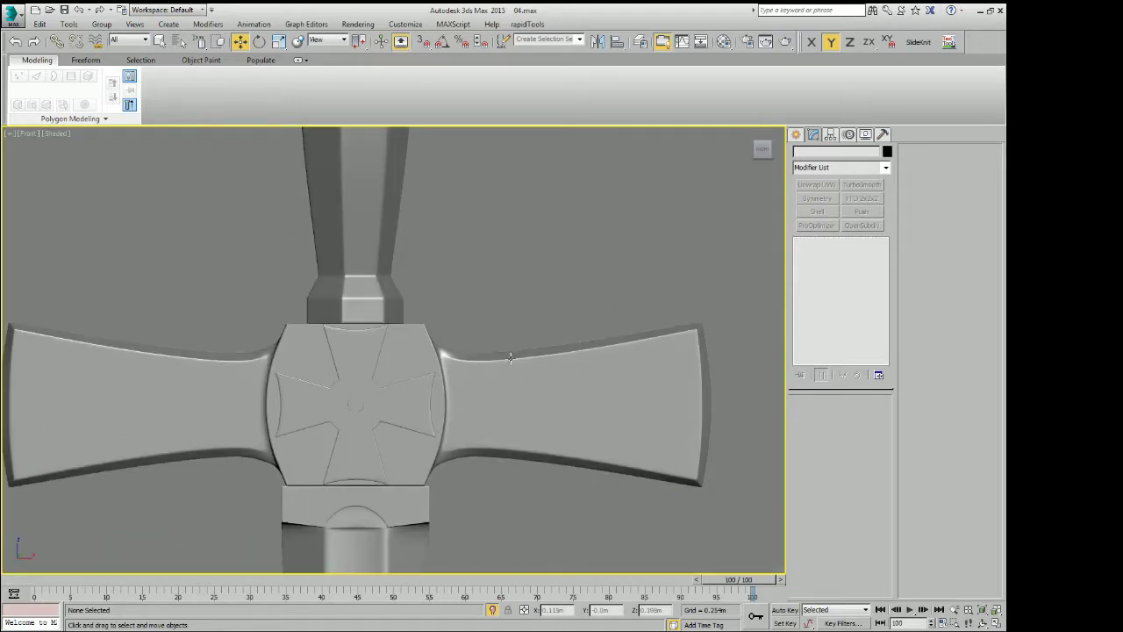
{"action": "scroll", "coordinate": [510, 357], "scroll_direction": "up", "scroll_amount": 2}
{"action": "scroll", "coordinate": [492, 351], "scroll_direction": "up", "scroll_amount": 2}
{"action": "scroll", "coordinate": [478, 349], "scroll_direction": "down", "scroll_amount": 2}
{"action": "scroll", "coordinate": [513, 357], "scroll_direction": "down", "scroll_amount": 2}
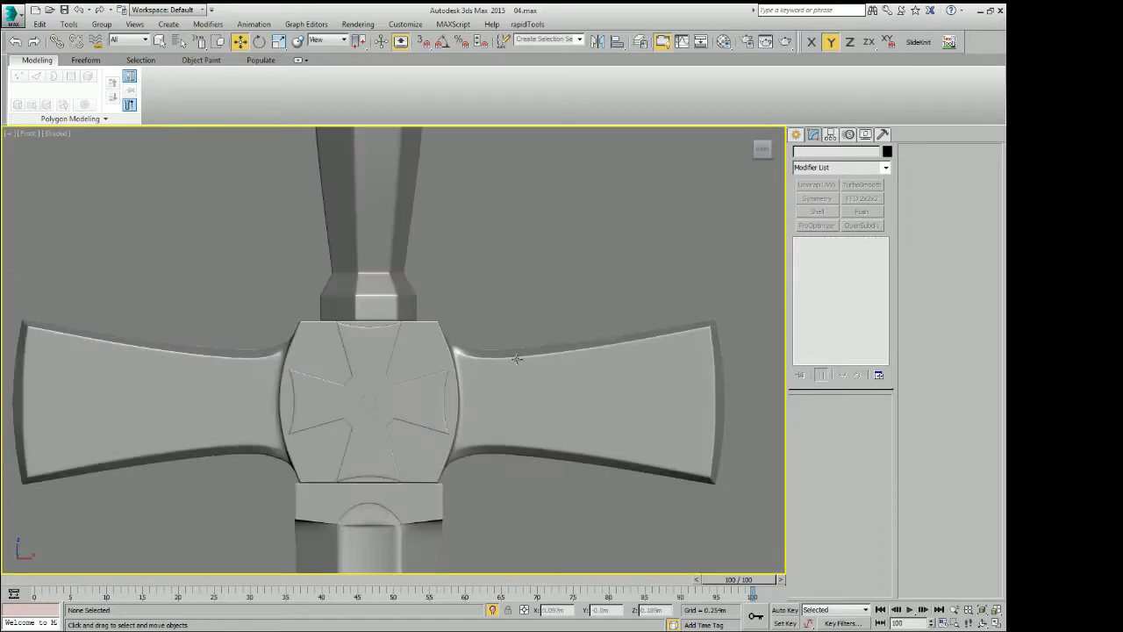
{"action": "scroll", "coordinate": [544, 362], "scroll_direction": "up", "scroll_amount": 1}
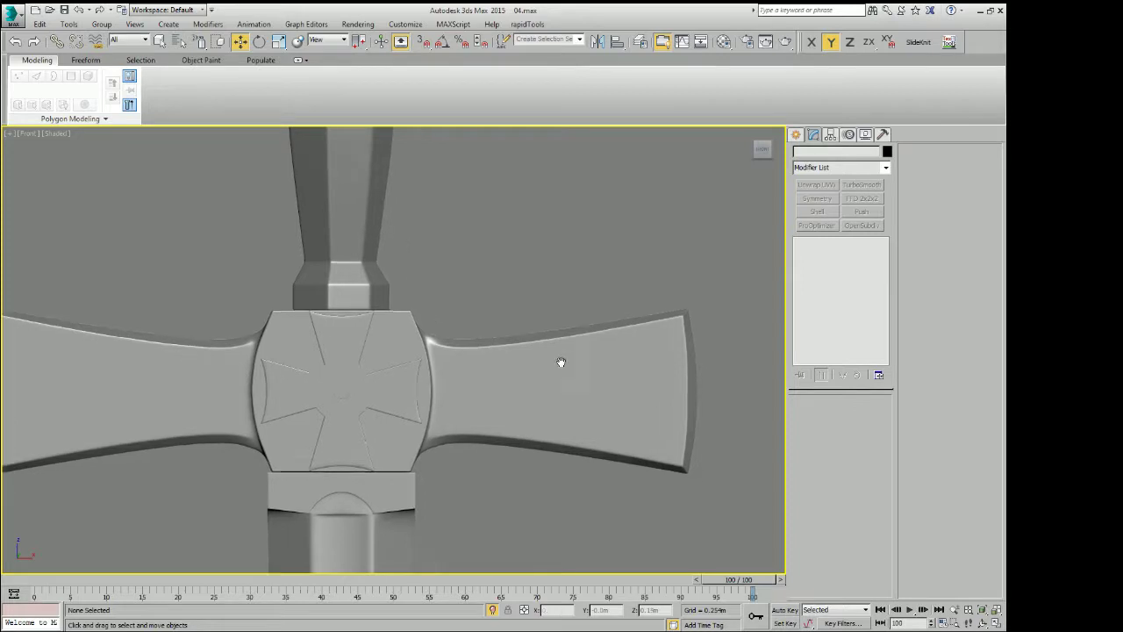
{"action": "scroll", "coordinate": [409, 351], "scroll_direction": "up", "scroll_amount": 2}
{"action": "scroll", "coordinate": [351, 325], "scroll_direction": "up", "scroll_amount": 2}
{"action": "scroll", "coordinate": [345, 292], "scroll_direction": "up", "scroll_amount": 3}
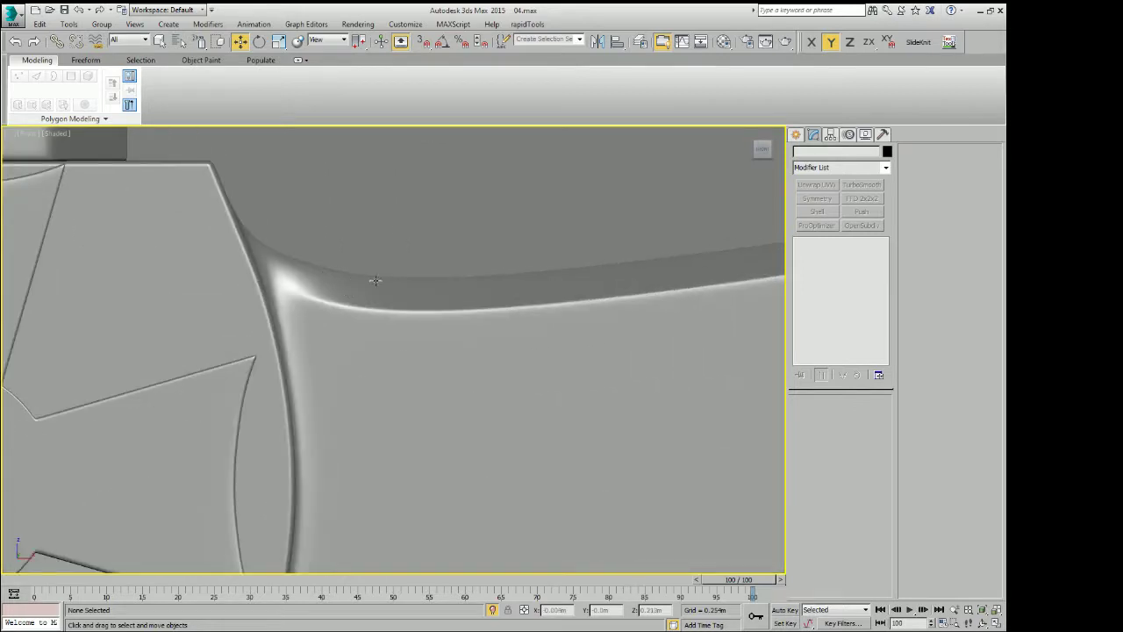
{"action": "scroll", "coordinate": [342, 272], "scroll_direction": "down", "scroll_amount": 5}
{"action": "scroll", "coordinate": [371, 296], "scroll_direction": "up", "scroll_amount": 1}
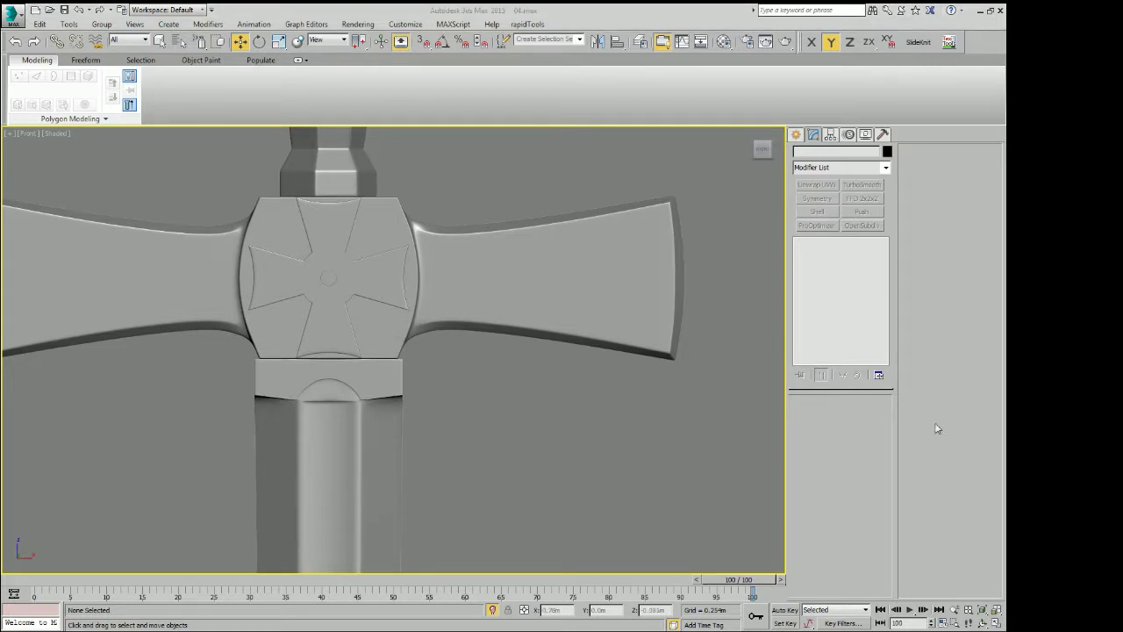
{"action": "scroll", "coordinate": [414, 324], "scroll_direction": "down", "scroll_amount": 2}
{"action": "scroll", "coordinate": [482, 263], "scroll_direction": "down", "scroll_amount": 5}
{"action": "key", "text": "p"}
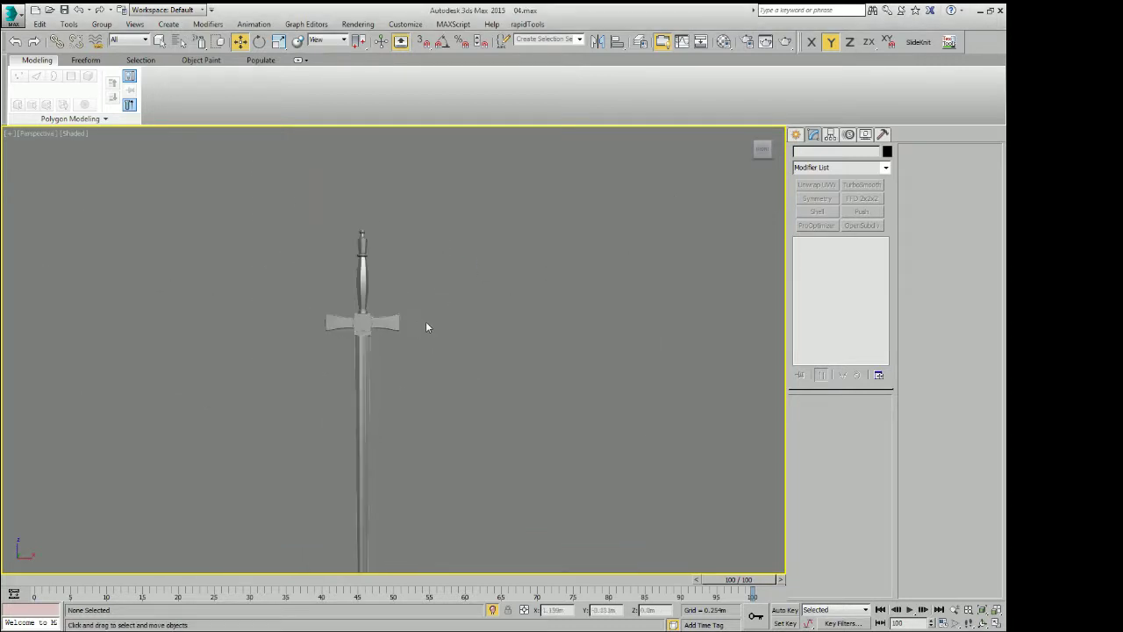
{"action": "middle_click_drag", "start_coordinate": [427, 328], "coordinate": [371, 231], "text": "alt"}
{"action": "scroll", "coordinate": [371, 230], "scroll_direction": "up", "scroll_amount": 4}
{"action": "scroll", "coordinate": [411, 420], "scroll_direction": "up", "scroll_amount": 3}
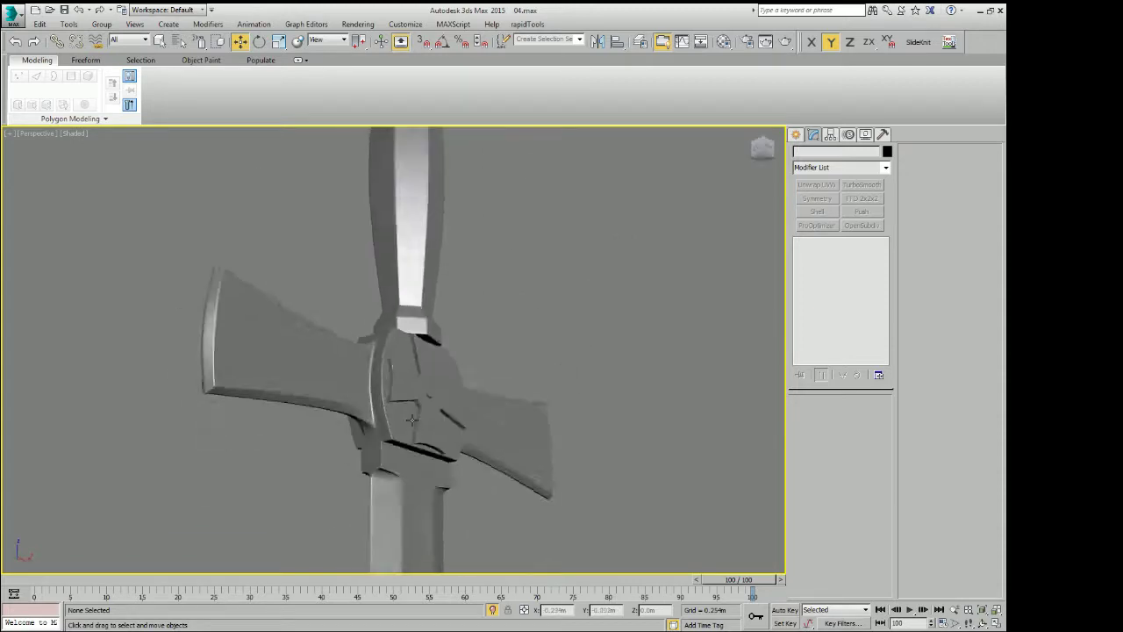
{"action": "mouse_move", "coordinate": [412, 420]}
{"action": "middle_mouse_down", "text": "alt"}
{"action": "mouse_move", "coordinate": [472, 412]}
{"action": "mouse_move", "coordinate": [364, 428]}
{"action": "middle_mouse_up", "text": "alt"}
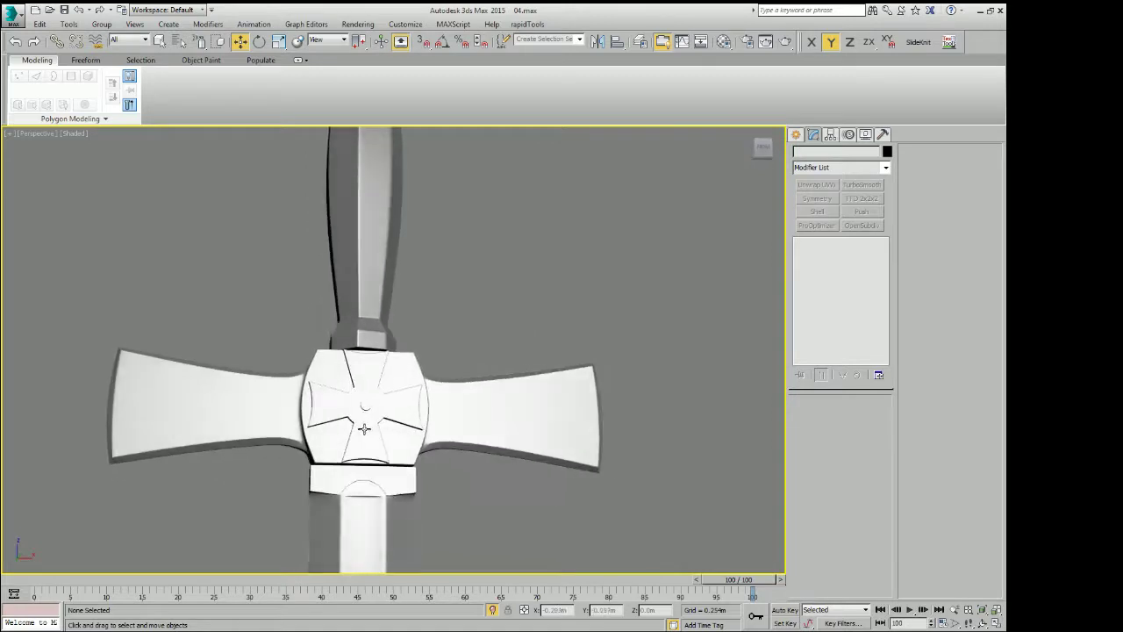
{"action": "mouse_move", "coordinate": [364, 428]}
{"action": "middle_mouse_down", "text": "alt"}
{"action": "mouse_move", "coordinate": [489, 405]}
{"action": "mouse_move", "coordinate": [547, 419]}
{"action": "mouse_move", "coordinate": [579, 383]}
{"action": "mouse_move", "coordinate": [487, 387]}
{"action": "mouse_move", "coordinate": [446, 370]}
{"action": "mouse_move", "coordinate": [332, 484]}
{"action": "mouse_move", "coordinate": [306, 471]}
{"action": "mouse_move", "coordinate": [411, 401]}
{"action": "mouse_move", "coordinate": [431, 444]}
{"action": "mouse_move", "coordinate": [487, 431]}
{"action": "mouse_move", "coordinate": [512, 289]}
{"action": "mouse_move", "coordinate": [549, 372]}
{"action": "mouse_move", "coordinate": [580, 342]}
{"action": "mouse_move", "coordinate": [567, 313]}
{"action": "mouse_move", "coordinate": [449, 348]}
{"action": "mouse_move", "coordinate": [441, 324]}
{"action": "middle_mouse_up", "text": "alt"}
{"action": "scroll", "coordinate": [386, 387], "scroll_direction": "up", "scroll_amount": 5}
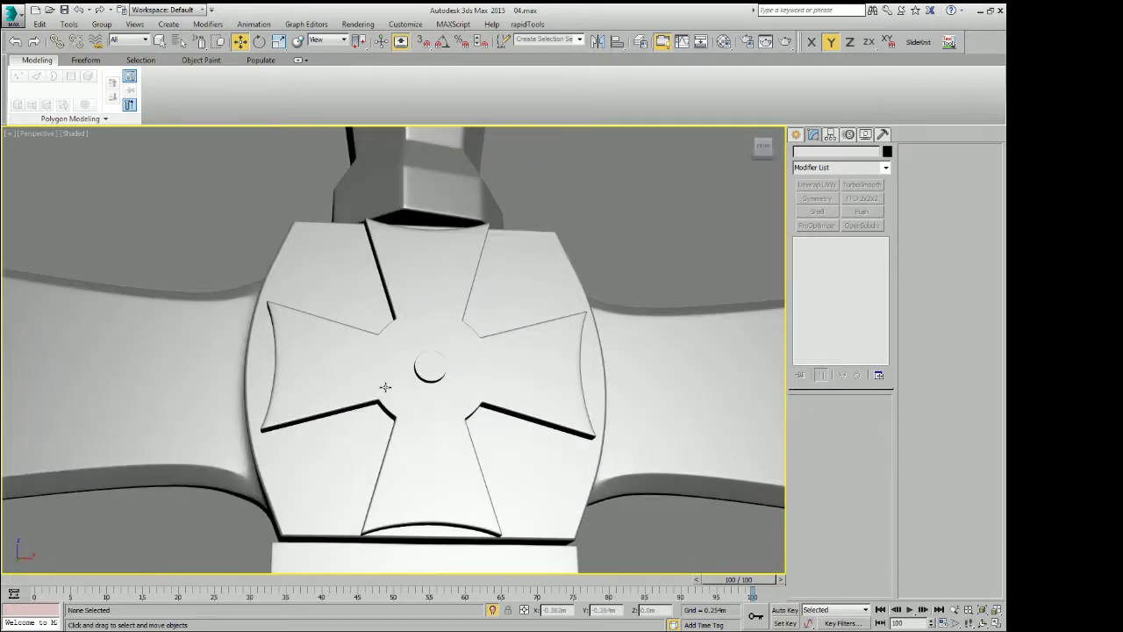
{"action": "scroll", "coordinate": [386, 387], "scroll_direction": "down", "scroll_amount": 5}
{"action": "middle_click_drag", "start_coordinate": [385, 387], "coordinate": [441, 339], "text": "alt"}
{"action": "left_click", "coordinate": [441, 338]}
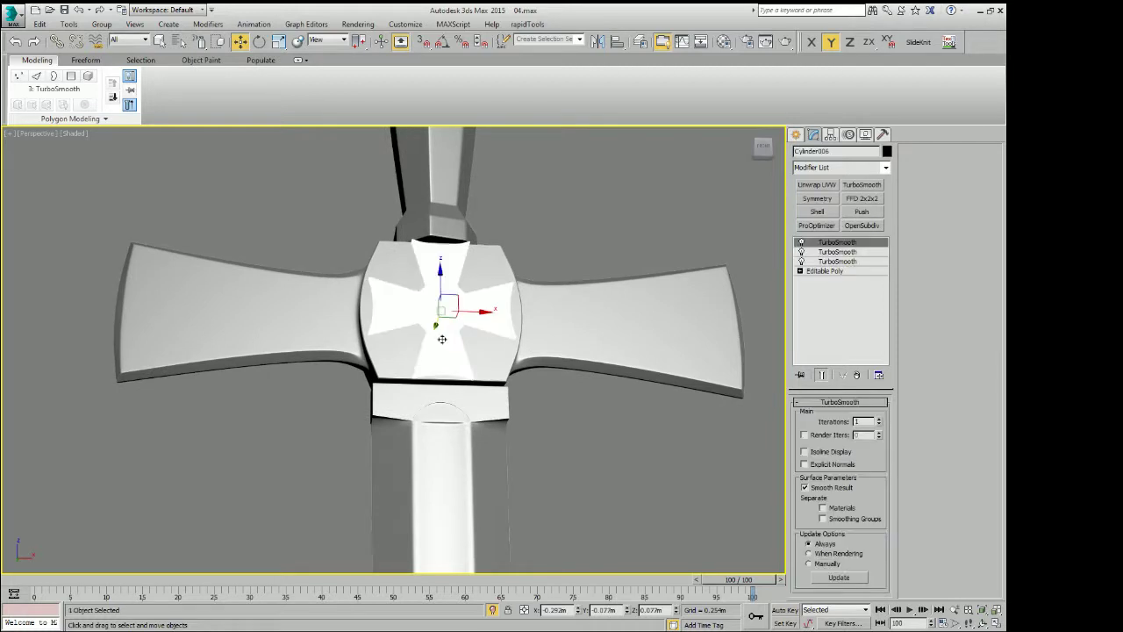
{"action": "scroll", "coordinate": [448, 351], "scroll_direction": "up", "scroll_amount": 3}
{"action": "key", "text": "q"}
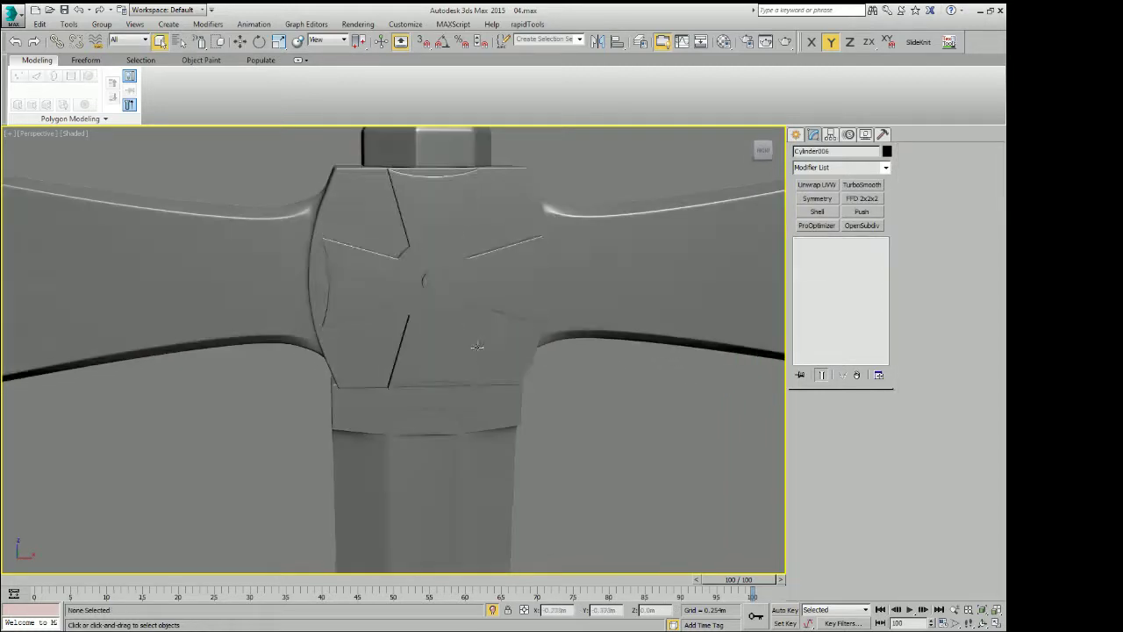
{"action": "mouse_move", "coordinate": [477, 347]}
{"action": "middle_mouse_down", "text": "alt"}
{"action": "mouse_move", "coordinate": [430, 318]}
{"action": "mouse_move", "coordinate": [459, 359]}
{"action": "mouse_move", "coordinate": [576, 396]}
{"action": "middle_mouse_up", "text": "alt"}
{"action": "left_click", "coordinate": [430, 318]}
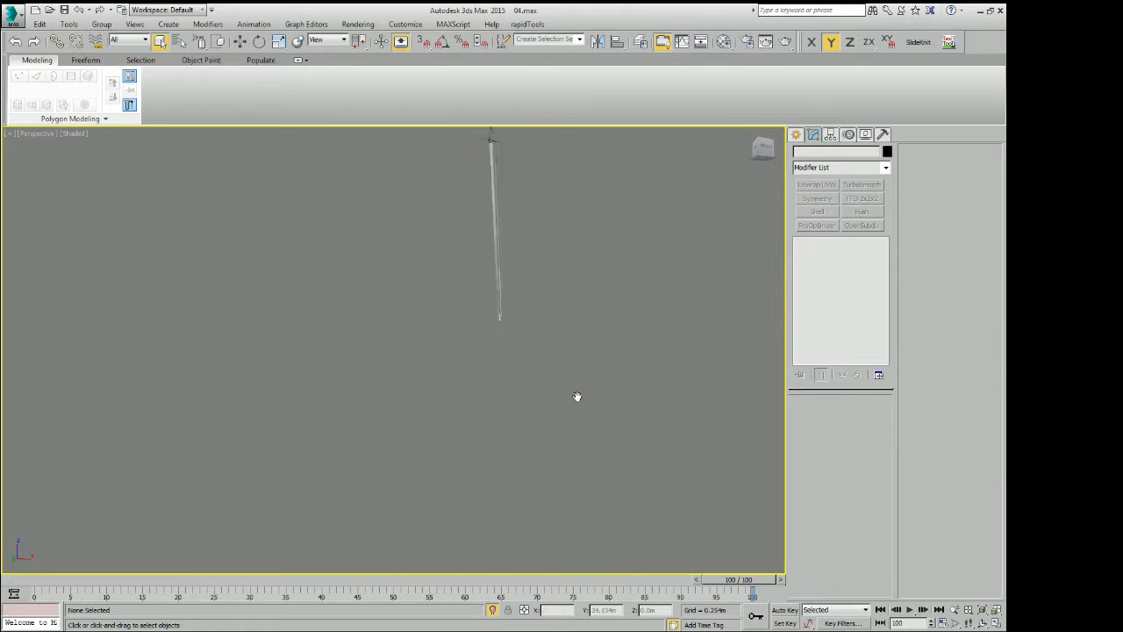
{"action": "key", "text": "f"}
{"action": "scroll", "coordinate": [482, 446], "scroll_direction": "up", "scroll_amount": 2}
{"action": "scroll", "coordinate": [466, 434], "scroll_direction": "up", "scroll_amount": 2}
{"action": "scroll", "coordinate": [415, 367], "scroll_direction": "up", "scroll_amount": 2}
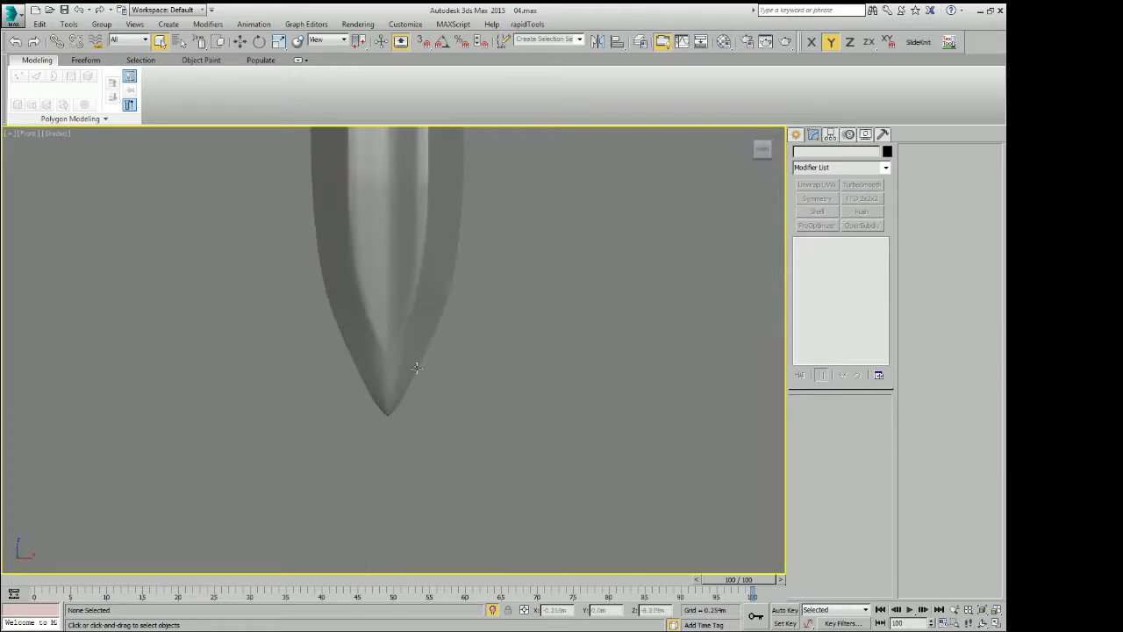
{"action": "scroll", "coordinate": [415, 367], "scroll_direction": "down", "scroll_amount": 3}
{"action": "mouse_move", "coordinate": [416, 368]}
{"action": "middle_mouse_down", "text": "alt"}
{"action": "mouse_move", "coordinate": [455, 354]}
{"action": "mouse_move", "coordinate": [439, 366]}
{"action": "mouse_move", "coordinate": [457, 409]}
{"action": "mouse_move", "coordinate": [412, 354]}
{"action": "mouse_move", "coordinate": [466, 456]}
{"action": "mouse_move", "coordinate": [486, 399]}
{"action": "middle_mouse_up", "text": "alt"}
{"action": "key", "text": "p"}
Unhide all objects to restore the Knights of Malta reference image planes
{"action": "right_click", "coordinate": [484, 386]}
{"action": "left_click", "coordinate": [524, 353]}
{"action": "middle_click_drag", "start_coordinate": [485, 311], "coordinate": [497, 325]}
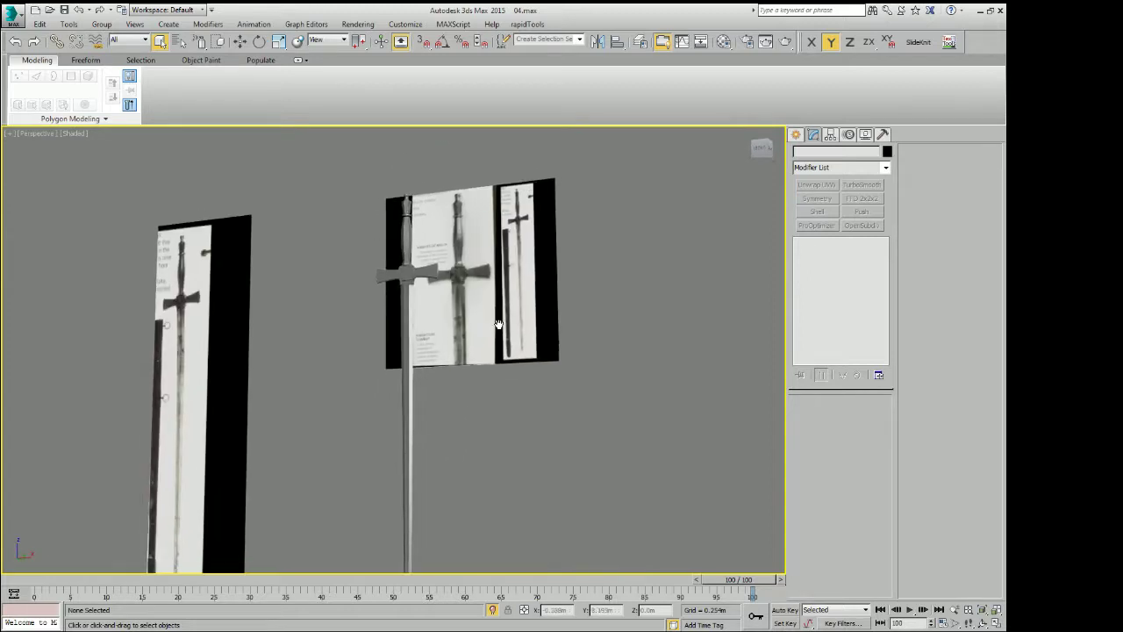
Switch to Front view and zoom in to compare the sword with the reference images
{"action": "key", "text": "f"}
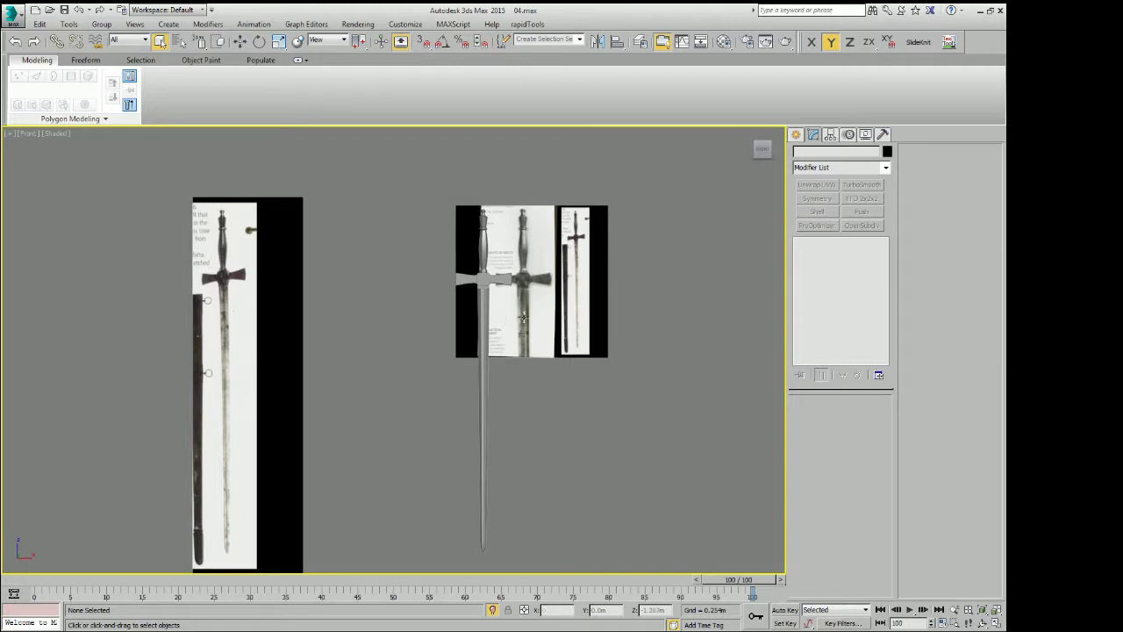
{"action": "scroll", "coordinate": [522, 317], "scroll_direction": "up", "scroll_amount": 5}
{"action": "scroll", "coordinate": [604, 248], "scroll_direction": "up", "scroll_amount": 3}
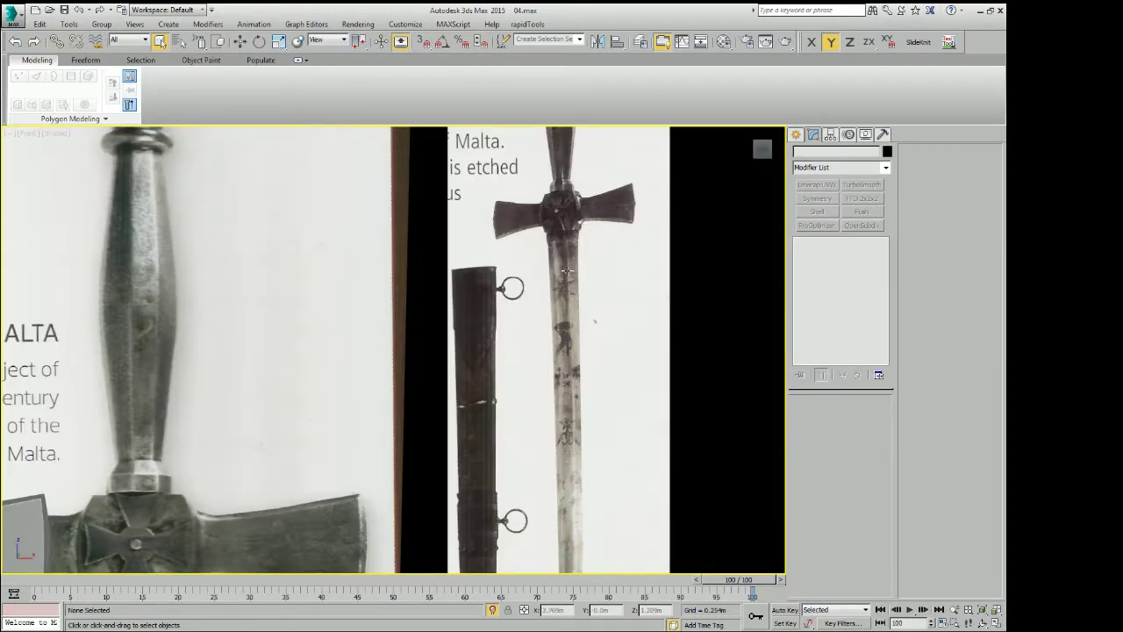
{"action": "scroll", "coordinate": [567, 272], "scroll_direction": "down", "scroll_amount": 2}
{"action": "scroll", "coordinate": [474, 349], "scroll_direction": "down", "scroll_amount": 2}
{"action": "scroll", "coordinate": [471, 351], "scroll_direction": "up", "scroll_amount": 2}
{"action": "scroll", "coordinate": [471, 334], "scroll_direction": "up", "scroll_amount": 1}
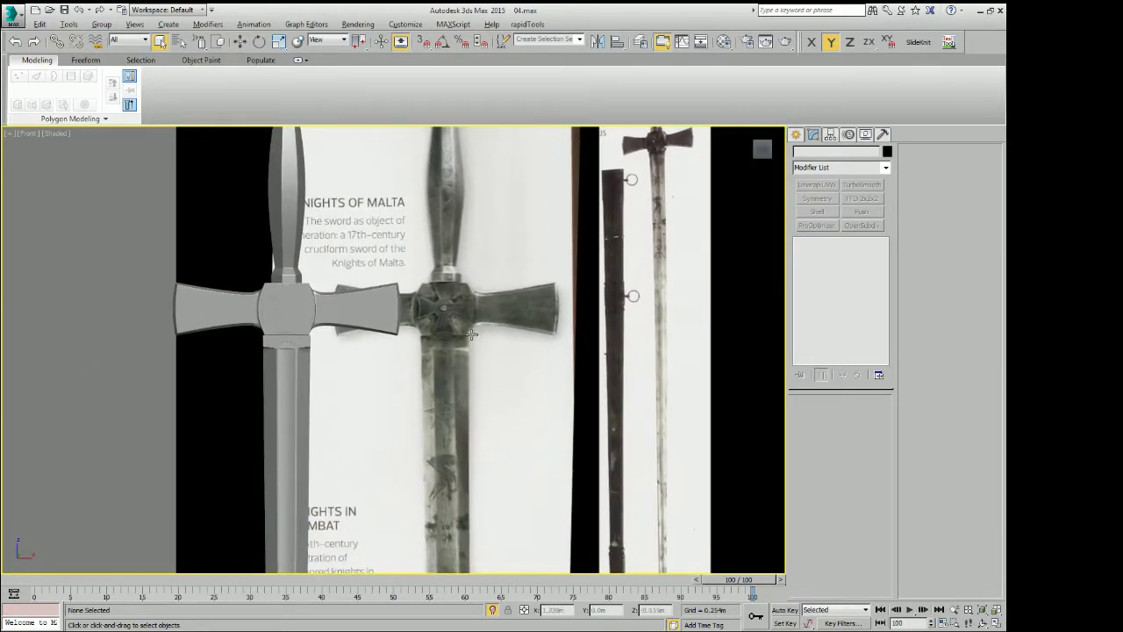
{"action": "scroll", "coordinate": [471, 334], "scroll_direction": "down", "scroll_amount": 2}
{"action": "middle_click_drag", "start_coordinate": [471, 334], "coordinate": [522, 334], "text": "alt"}
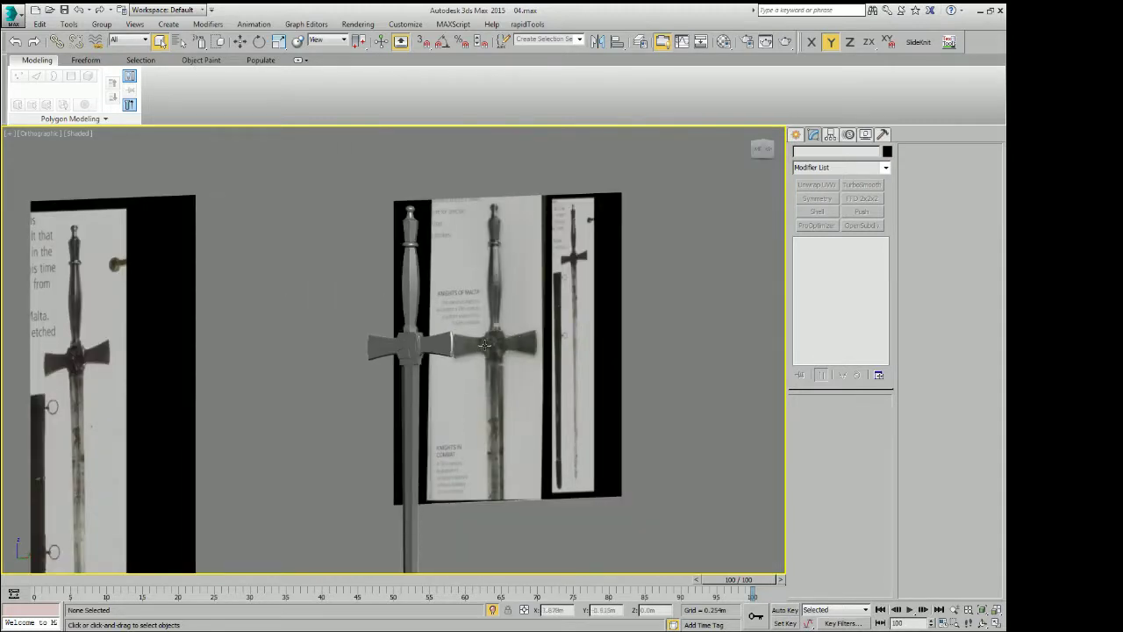
{"action": "left_click", "coordinate": [109, 375]}
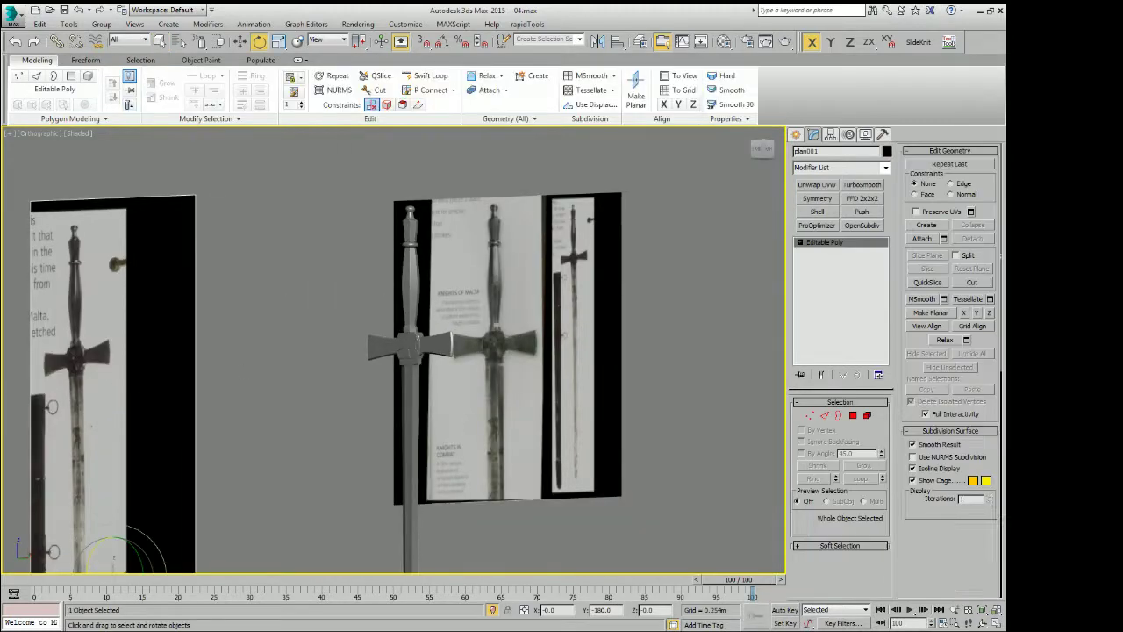
{"action": "key", "text": "e"}
{"action": "middle_click_drag", "start_coordinate": [108, 376], "coordinate": [155, 255]}
{"action": "left_click_drag", "start_coordinate": [176, 455], "coordinate": [412, 394]}
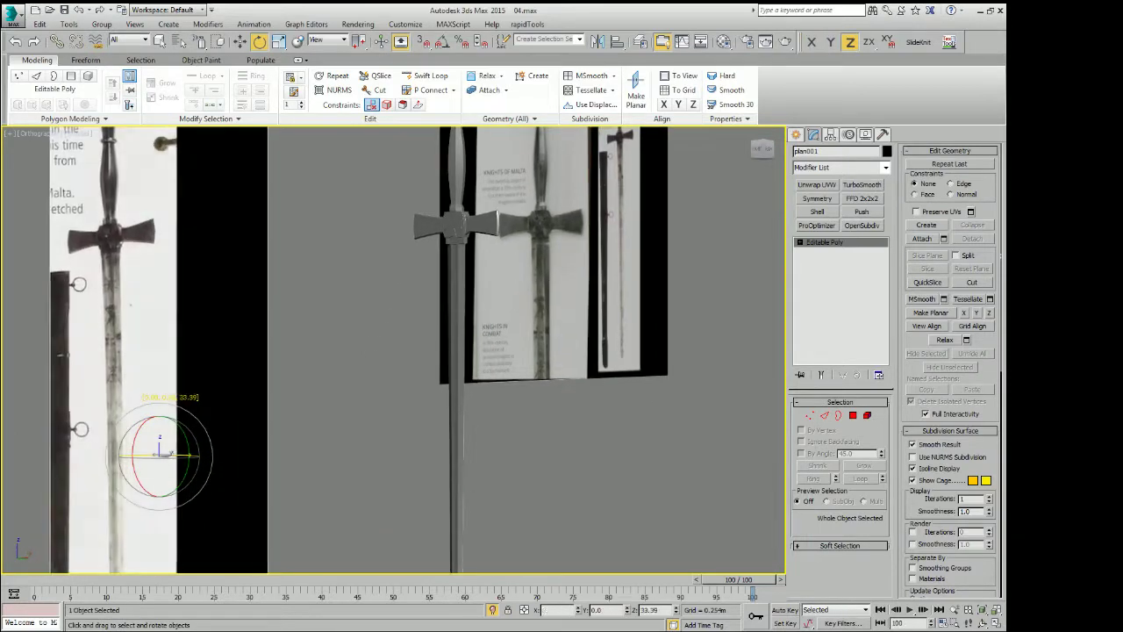
{"action": "middle_click_drag", "start_coordinate": [412, 395], "coordinate": [410, 401]}
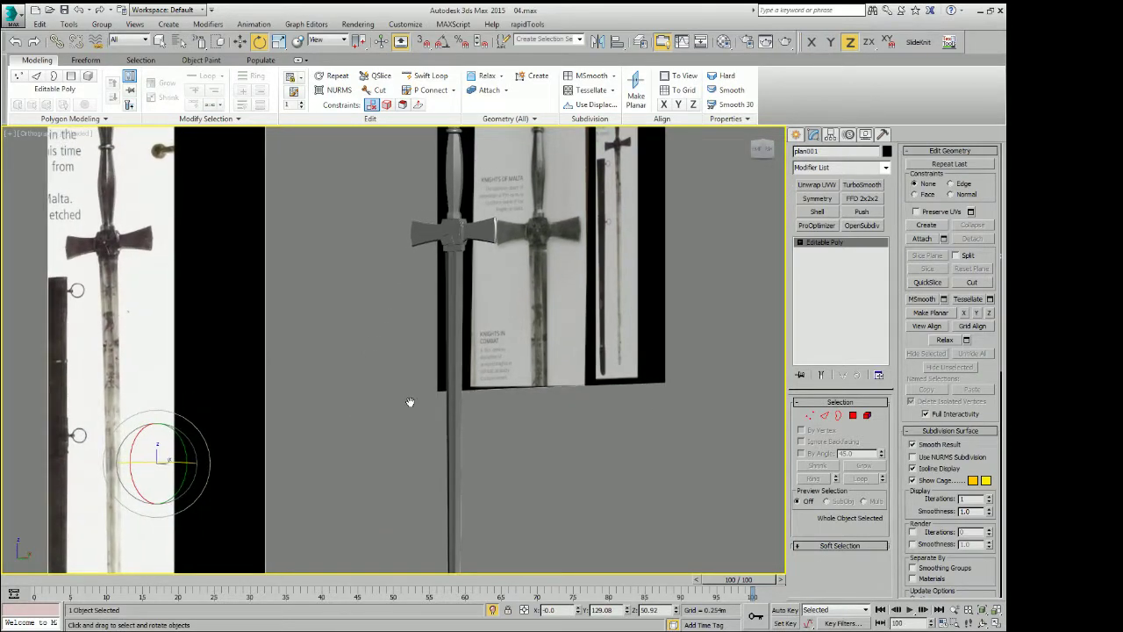
{"action": "middle_click_drag", "start_coordinate": [459, 374], "coordinate": [449, 397]}
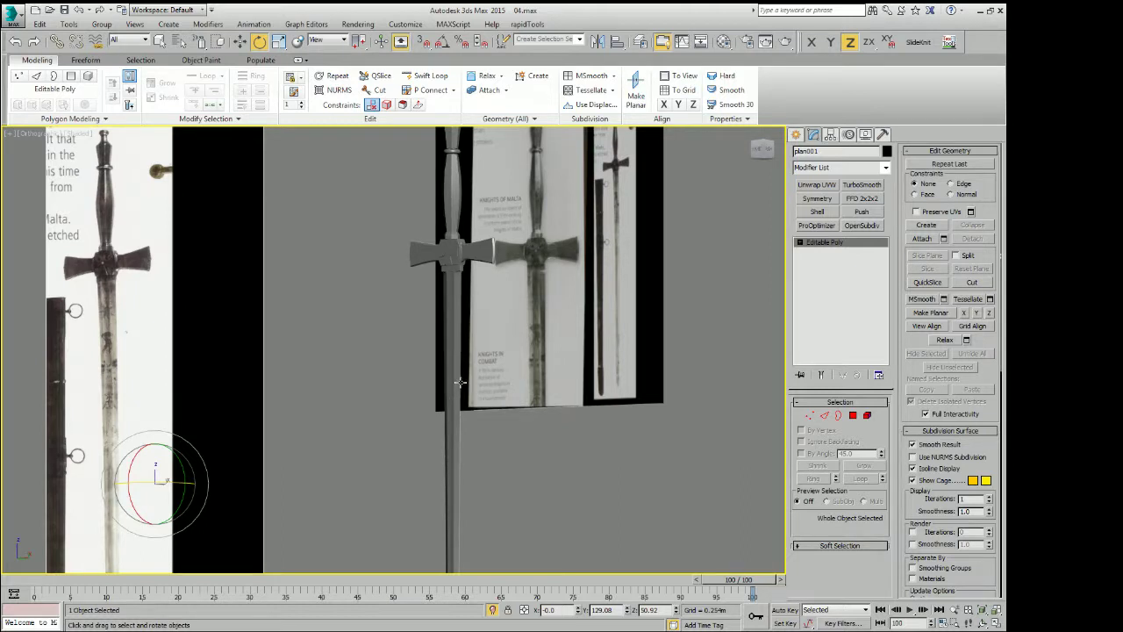
{"action": "scroll", "coordinate": [460, 381], "scroll_direction": "down", "scroll_amount": 2}
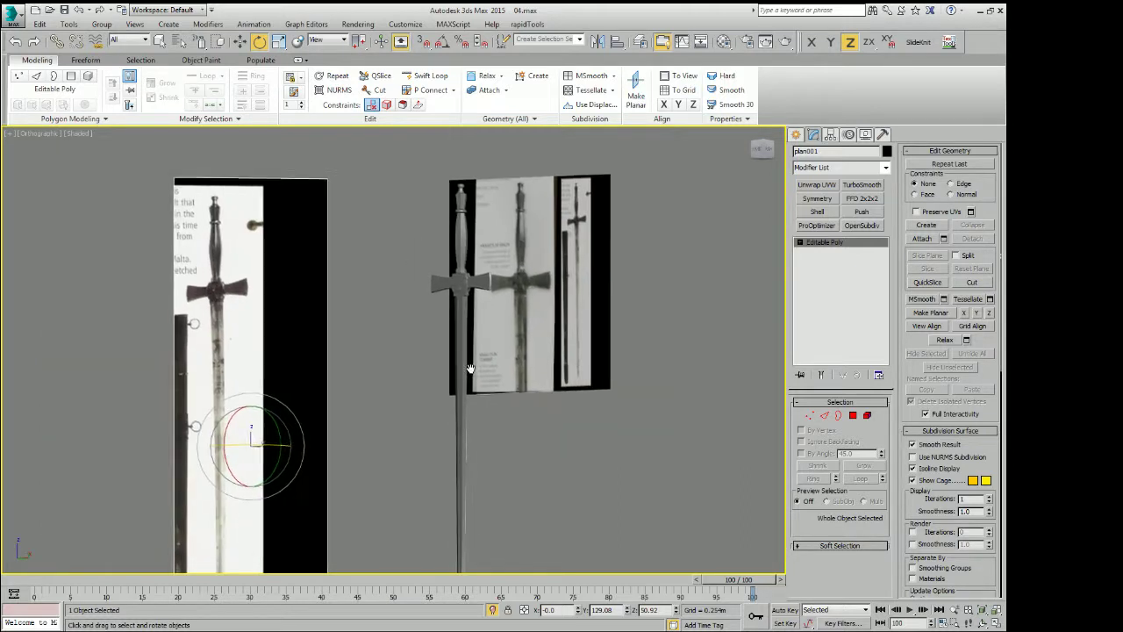
{"action": "scroll", "coordinate": [466, 376], "scroll_direction": "up", "scroll_amount": 1}
{"action": "scroll", "coordinate": [438, 386], "scroll_direction": "up", "scroll_amount": 1}
{"action": "scroll", "coordinate": [412, 402], "scroll_direction": "up", "scroll_amount": 3}
{"action": "middle_click_drag", "start_coordinate": [411, 402], "coordinate": [446, 281]}
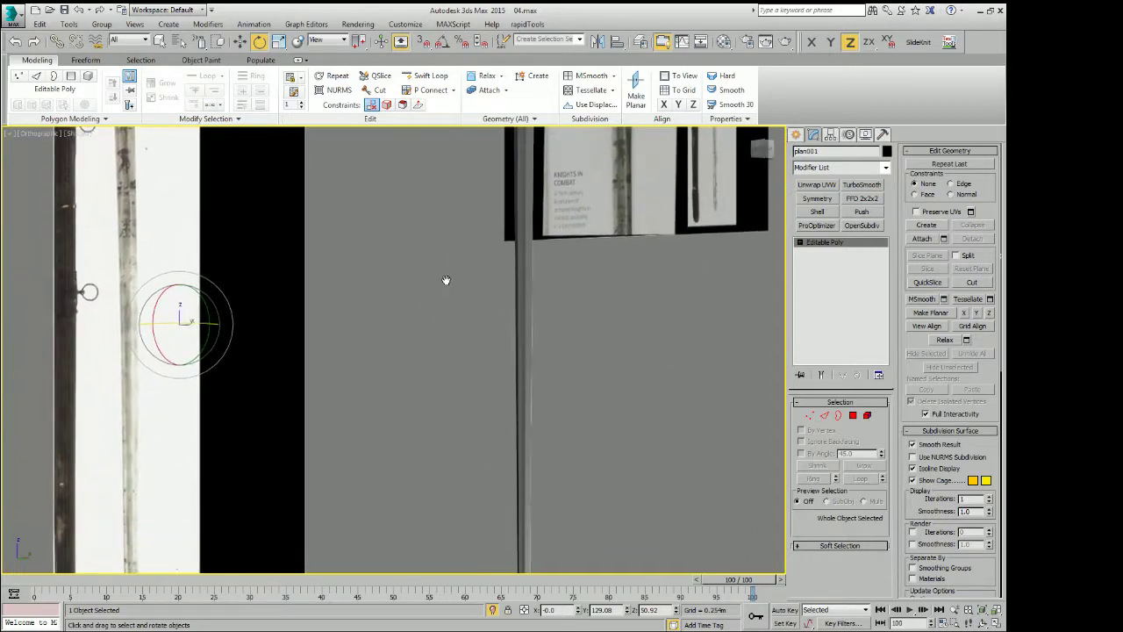
{"action": "mouse_move", "coordinate": [460, 439]}
{"action": "middle_mouse_down"}
{"action": "mouse_move", "coordinate": [464, 301]}
{"action": "mouse_move", "coordinate": [468, 430]}
{"action": "middle_mouse_up"}
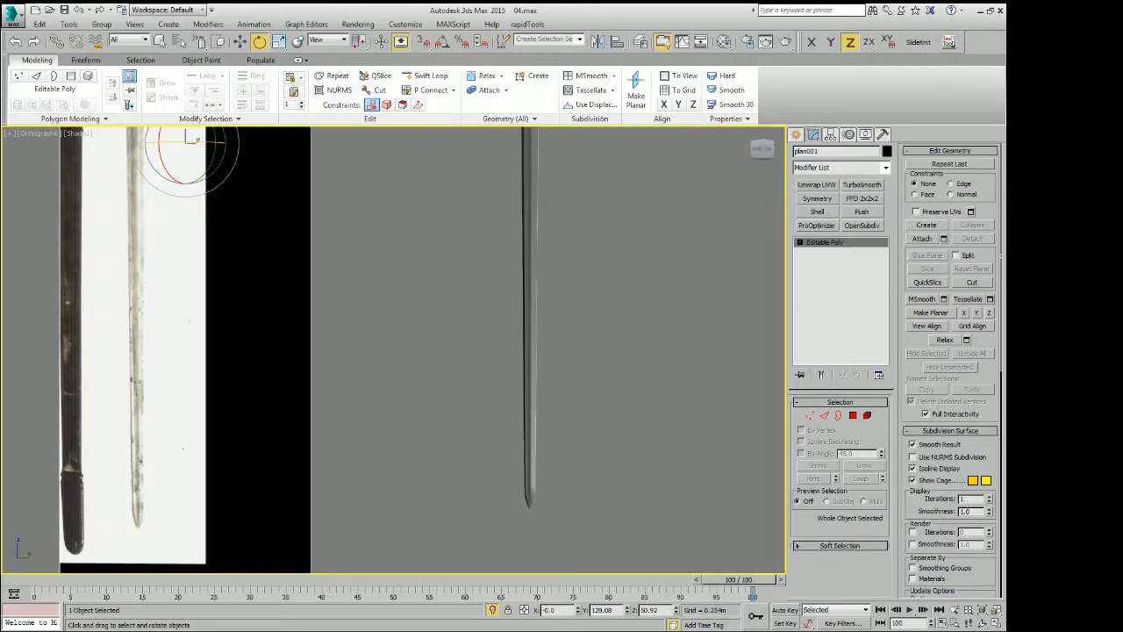
{"action": "scroll", "coordinate": [531, 514], "scroll_direction": "up", "scroll_amount": 1}
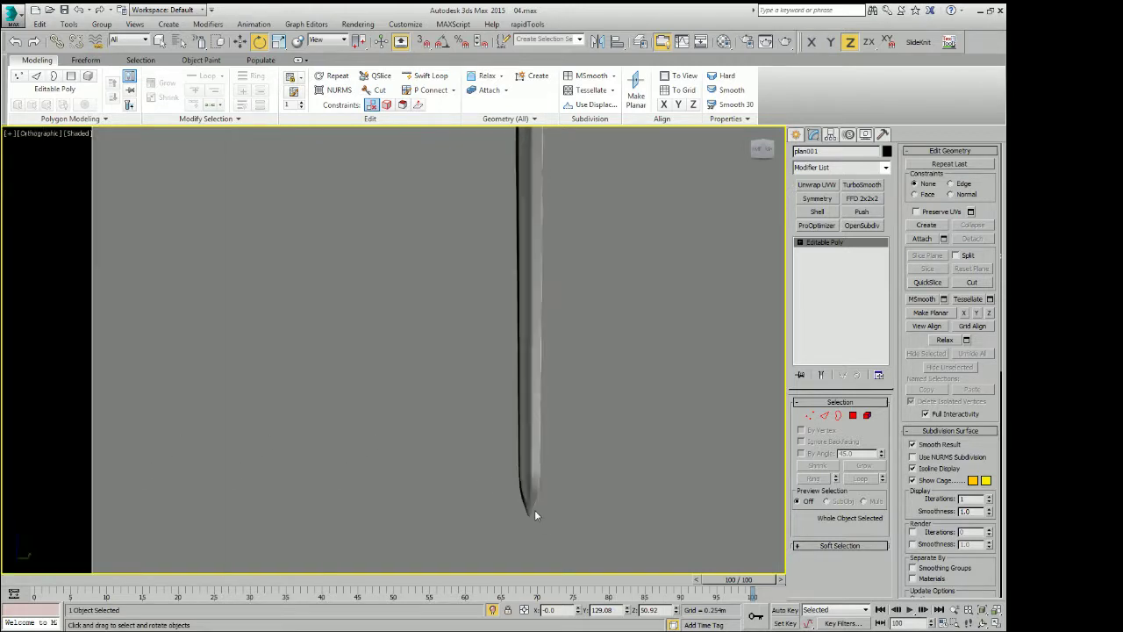
{"action": "scroll", "coordinate": [531, 508], "scroll_direction": "up", "scroll_amount": 1}
{"action": "scroll", "coordinate": [531, 508], "scroll_direction": "down", "scroll_amount": 4}
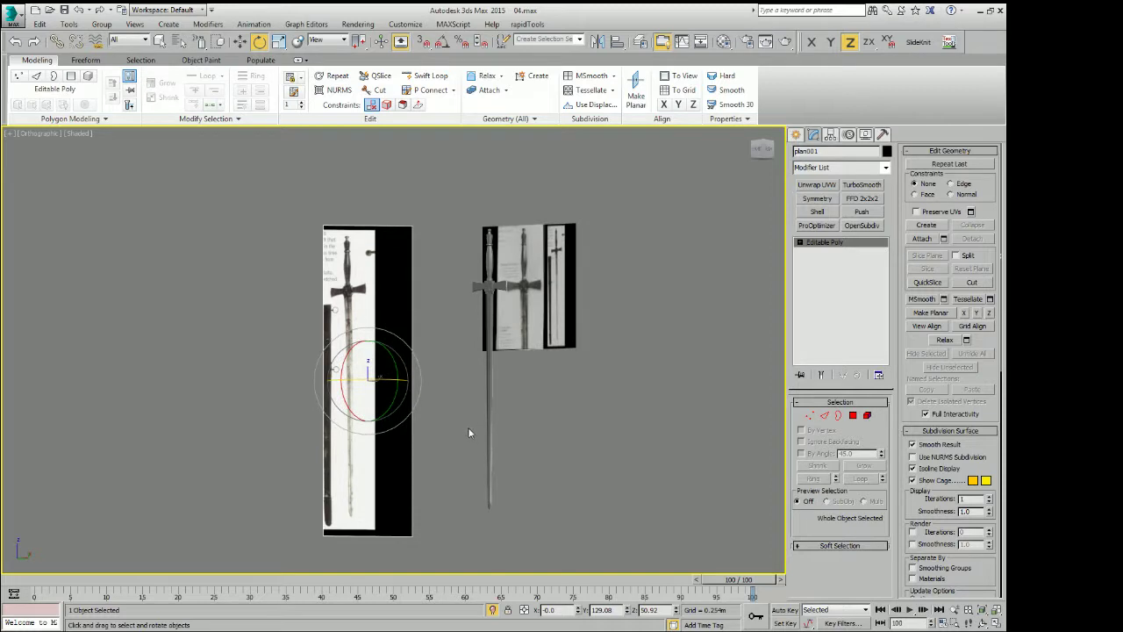
{"action": "scroll", "coordinate": [462, 399], "scroll_direction": "up", "scroll_amount": 1}
{"action": "scroll", "coordinate": [430, 360], "scroll_direction": "up", "scroll_amount": 2}
{"action": "scroll", "coordinate": [394, 326], "scroll_direction": "up", "scroll_amount": 2}
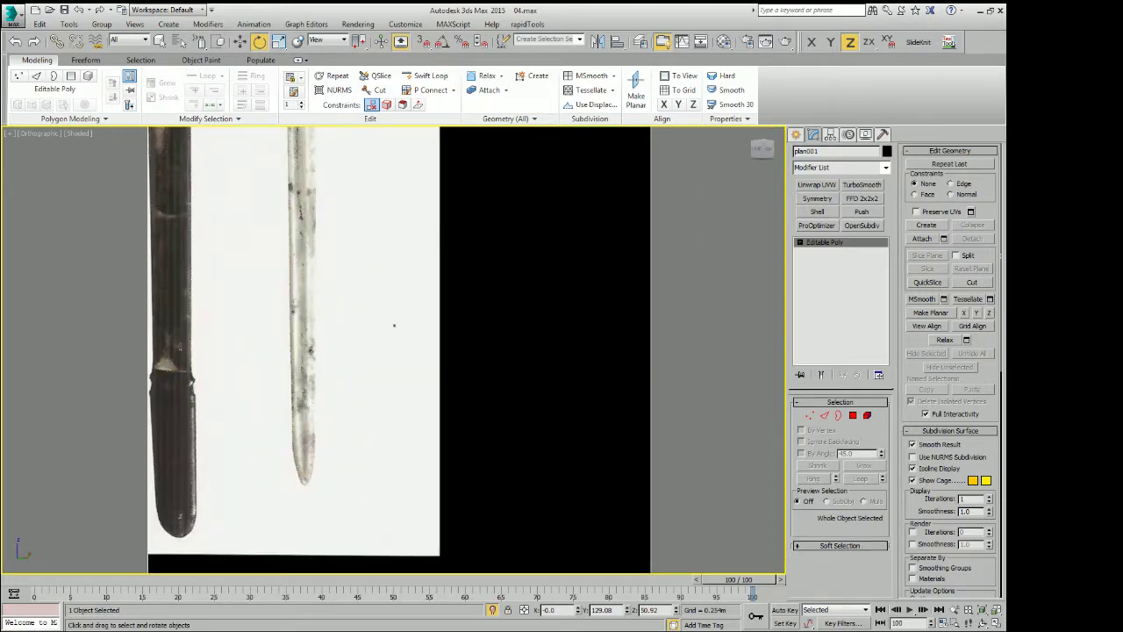
{"action": "scroll", "coordinate": [394, 325], "scroll_direction": "down", "scroll_amount": 2}
{"action": "scroll", "coordinate": [576, 449], "scroll_direction": "down", "scroll_amount": 1}
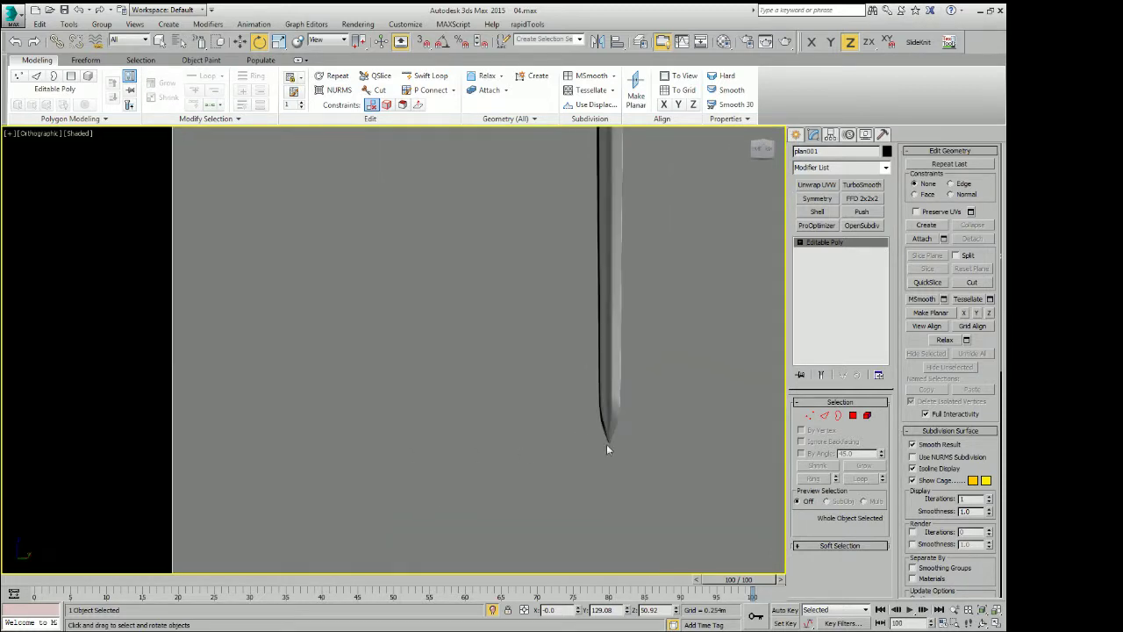
{"action": "scroll", "coordinate": [547, 381], "scroll_direction": "down", "scroll_amount": 2}
{"action": "scroll", "coordinate": [587, 324], "scroll_direction": "down", "scroll_amount": 1}
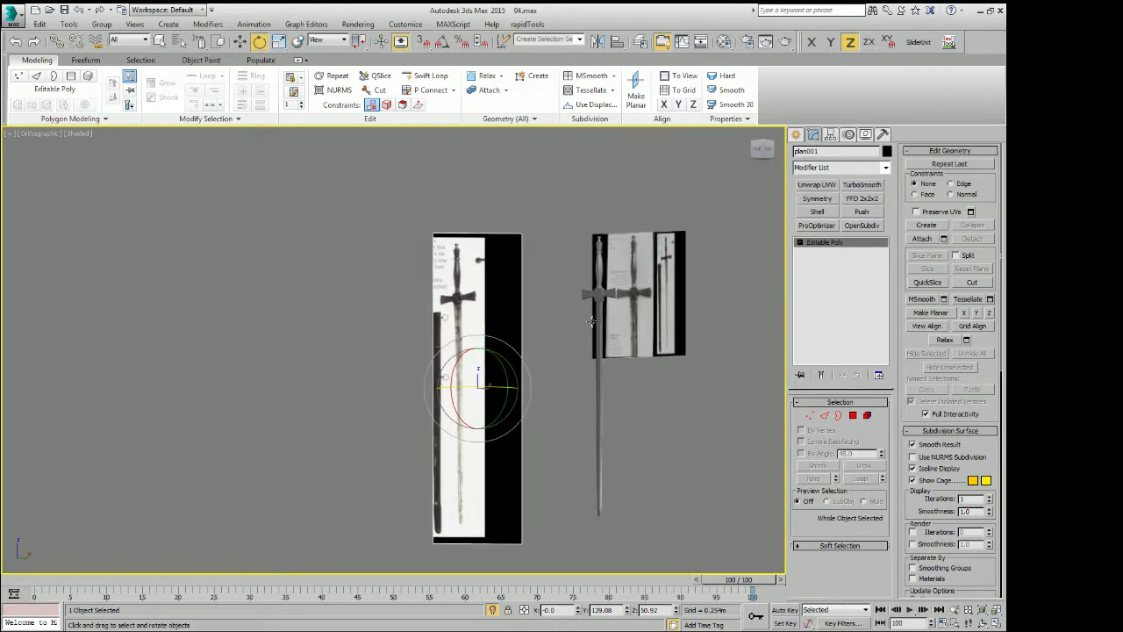
{"action": "scroll", "coordinate": [579, 336], "scroll_direction": "up", "scroll_amount": 1}
{"action": "scroll", "coordinate": [575, 333], "scroll_direction": "up", "scroll_amount": 1}
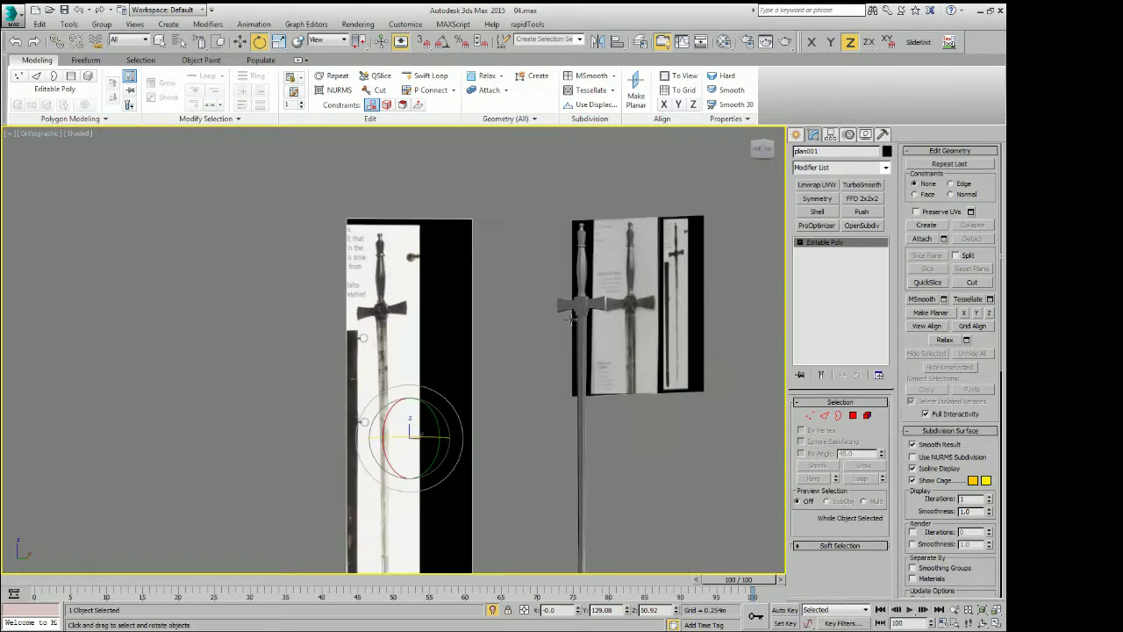
{"action": "scroll", "coordinate": [566, 329], "scroll_direction": "up", "scroll_amount": 2}
{"action": "scroll", "coordinate": [560, 326], "scroll_direction": "up", "scroll_amount": 1}
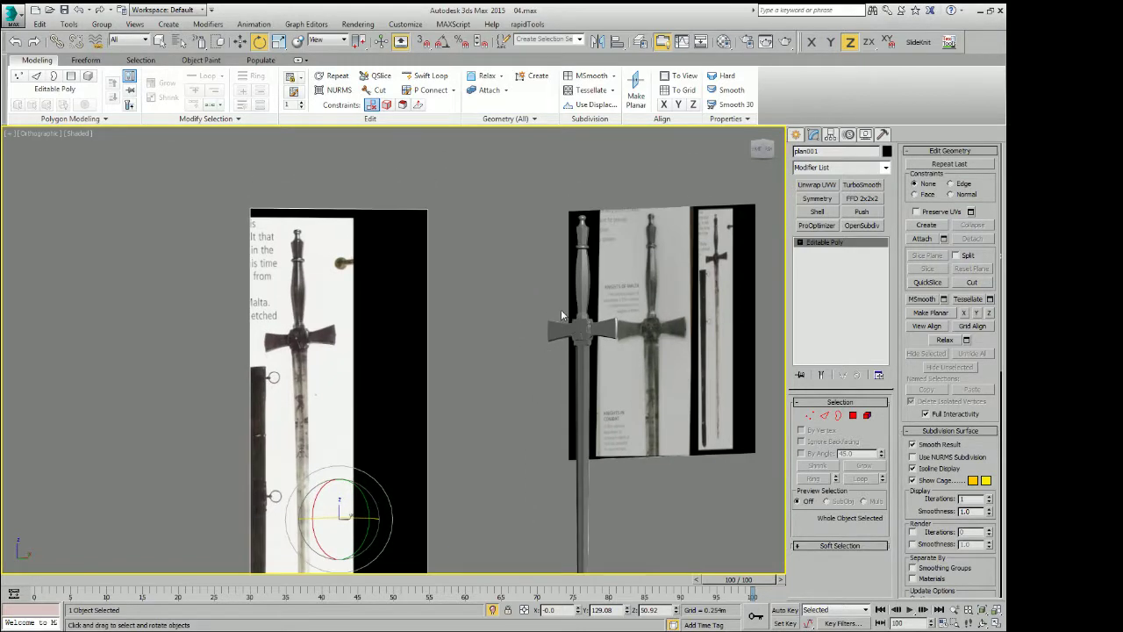
{"action": "scroll", "coordinate": [561, 309], "scroll_direction": "up", "scroll_amount": 2}
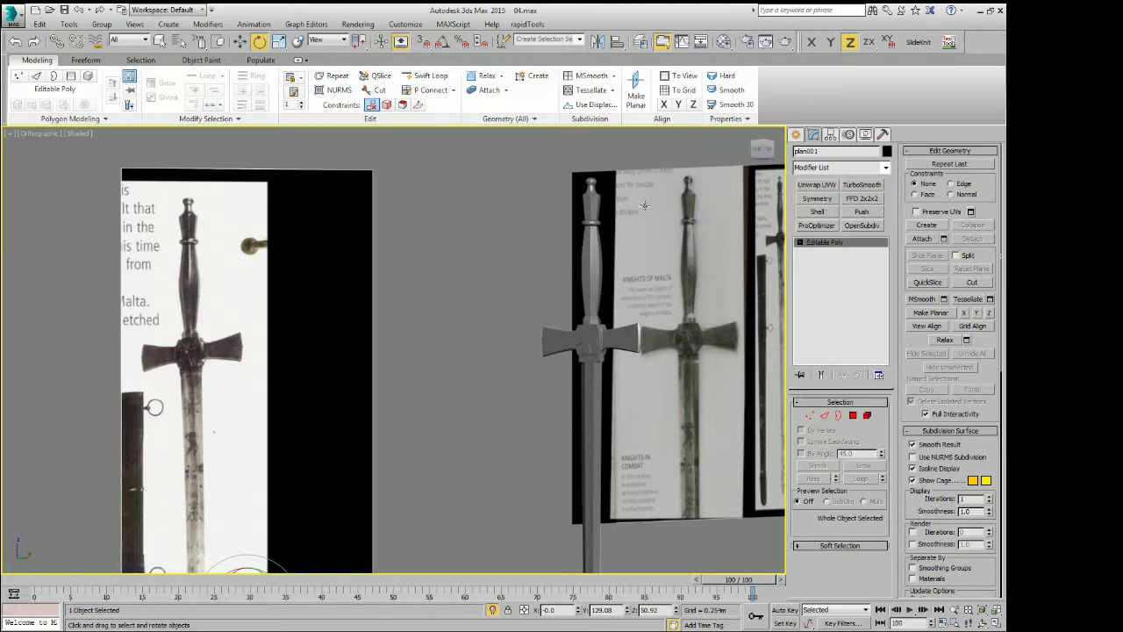
{"action": "scroll", "coordinate": [605, 219], "scroll_direction": "up", "scroll_amount": 5}
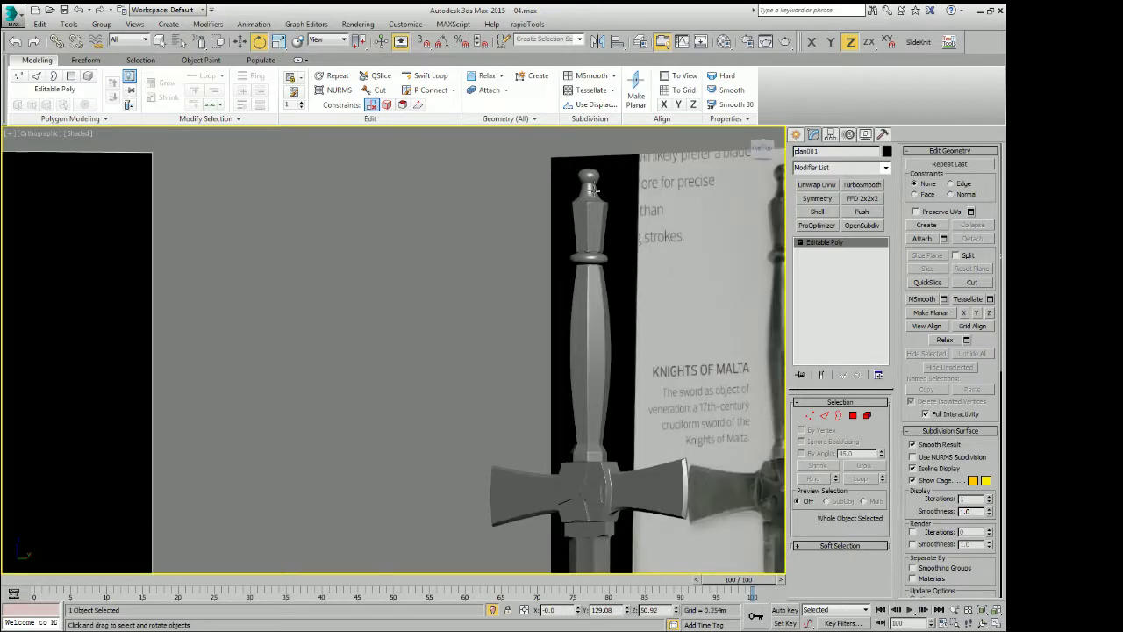
{"action": "scroll", "coordinate": [587, 215], "scroll_direction": "up", "scroll_amount": 4}
{"action": "scroll", "coordinate": [626, 235], "scroll_direction": "down", "scroll_amount": 4}
{"action": "scroll", "coordinate": [571, 296], "scroll_direction": "up", "scroll_amount": 3}
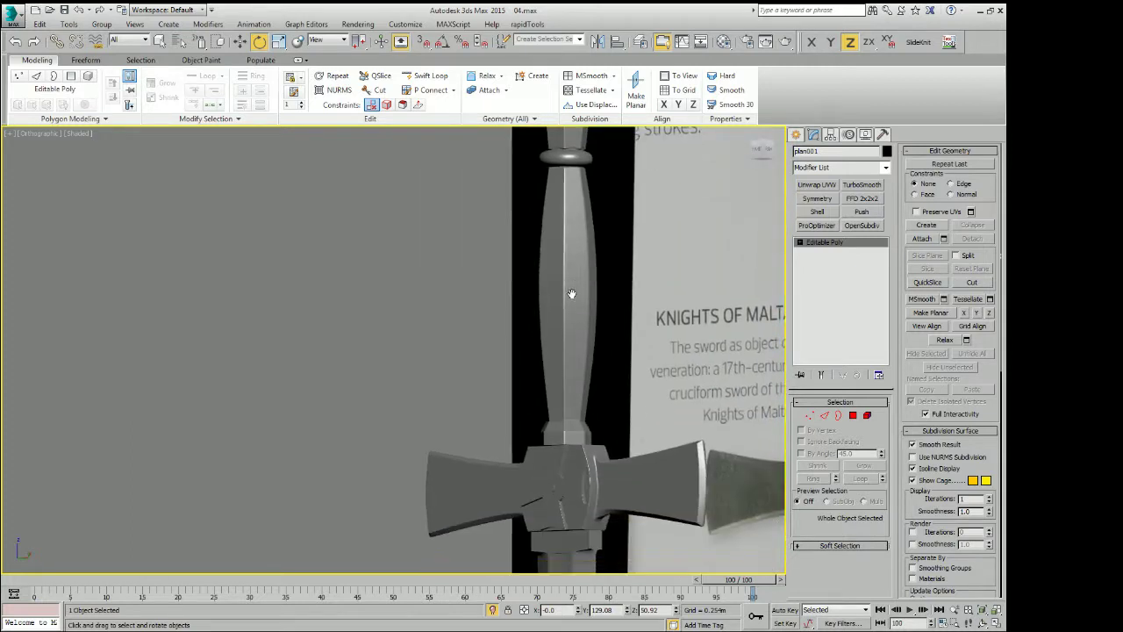
{"action": "scroll", "coordinate": [546, 265], "scroll_direction": "down", "scroll_amount": 2}
{"action": "middle_click_drag", "start_coordinate": [546, 265], "coordinate": [554, 276]}
{"action": "scroll", "coordinate": [554, 277], "scroll_direction": "down", "scroll_amount": 3}
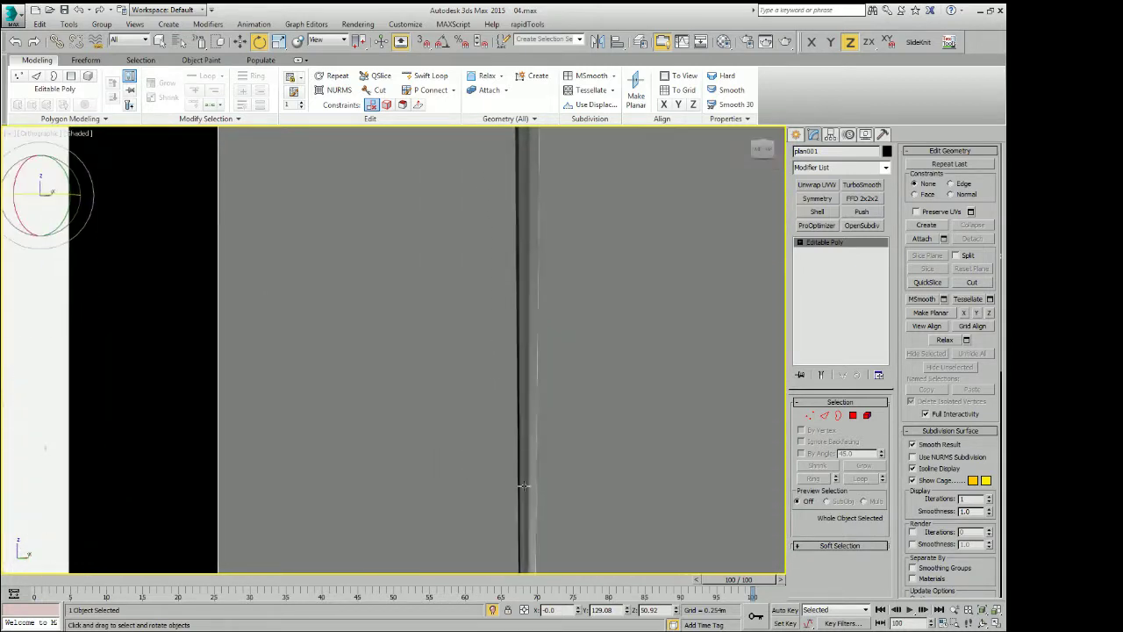
{"action": "scroll", "coordinate": [502, 424], "scroll_direction": "up", "scroll_amount": 2}
{"action": "scroll", "coordinate": [502, 424], "scroll_direction": "up", "scroll_amount": 2}
{"action": "scroll", "coordinate": [518, 429], "scroll_direction": "up", "scroll_amount": 2}
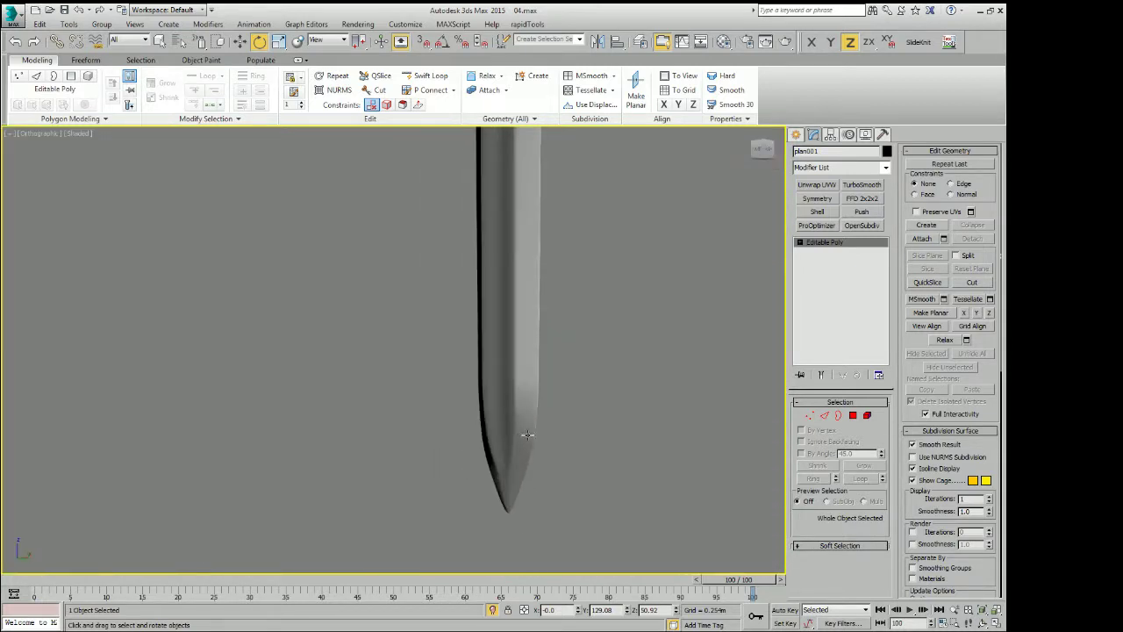
{"action": "scroll", "coordinate": [529, 434], "scroll_direction": "down", "scroll_amount": 2}
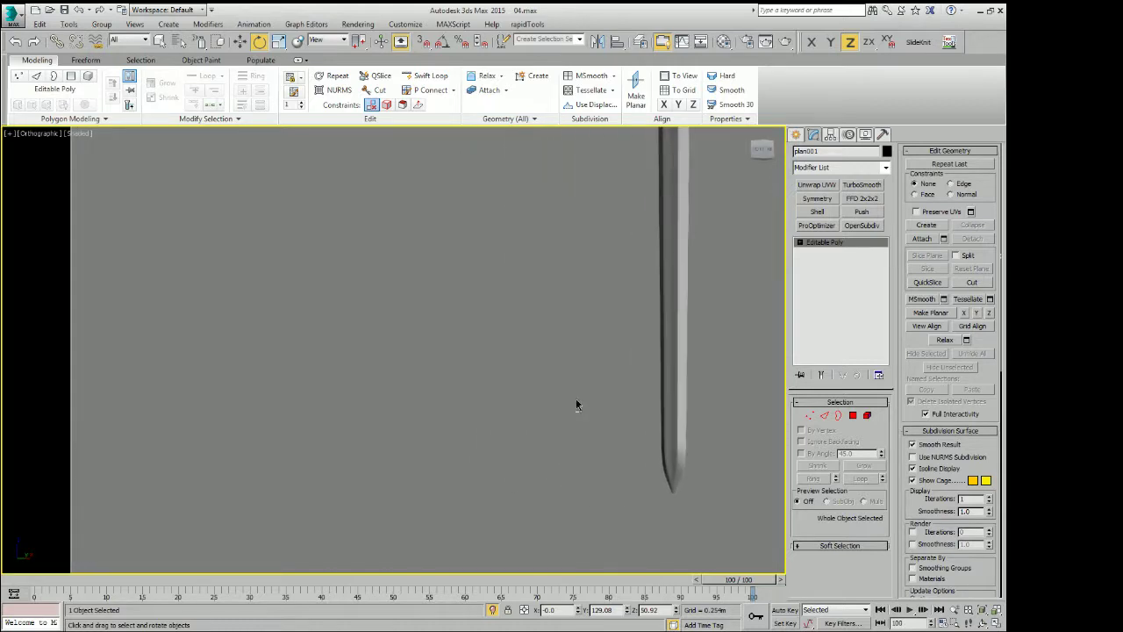
{"action": "key", "text": "f"}
{"action": "key", "text": "q"}
{"action": "key", "text": "ctrl+z"}
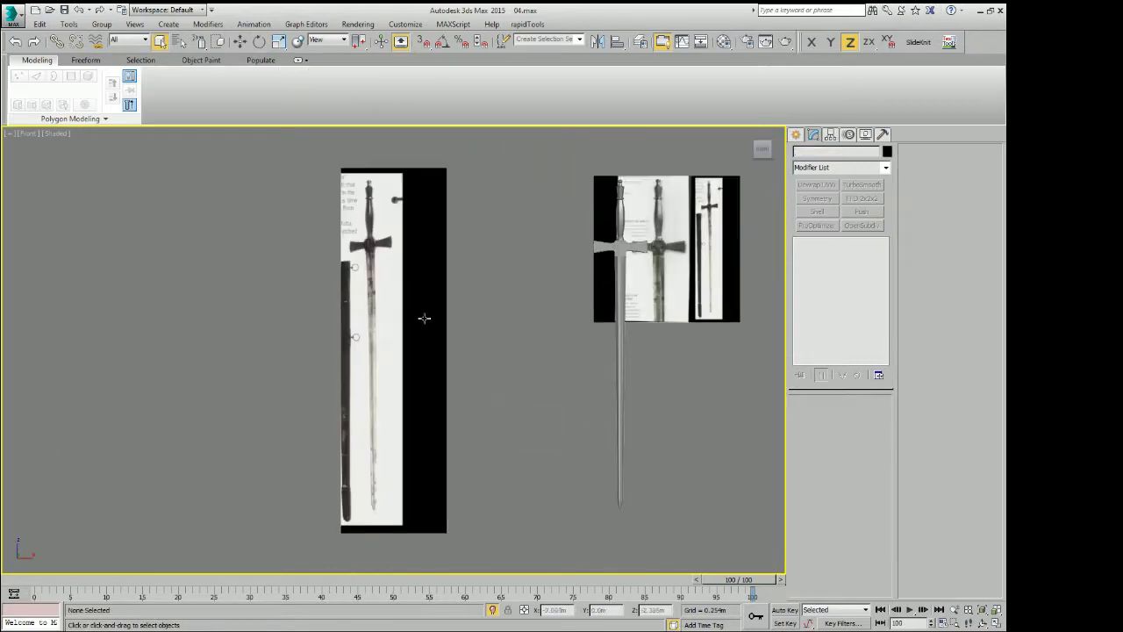
On the blade's Editable Poly vertices, push the tip vertices outward to widen the point
{"action": "scroll", "coordinate": [621, 562], "scroll_direction": "up", "scroll_amount": 5}
{"action": "left_click", "coordinate": [647, 540]}
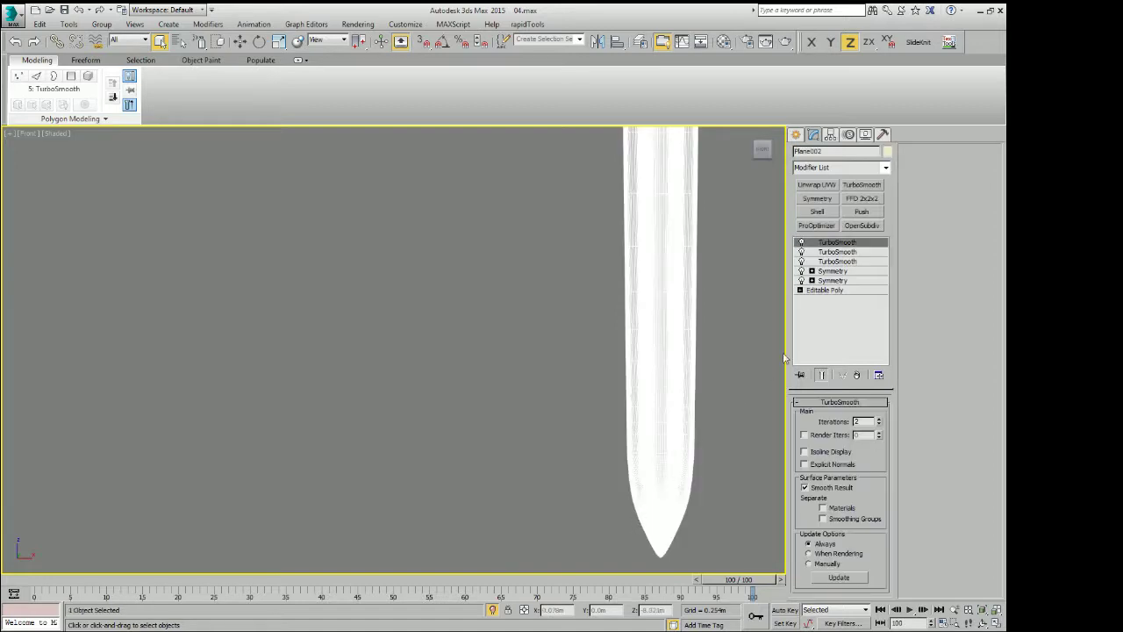
{"action": "left_click", "coordinate": [825, 291]}
{"action": "scroll", "coordinate": [639, 411], "scroll_direction": "up", "scroll_amount": 2}
{"action": "scroll", "coordinate": [640, 407], "scroll_direction": "up", "scroll_amount": 2}
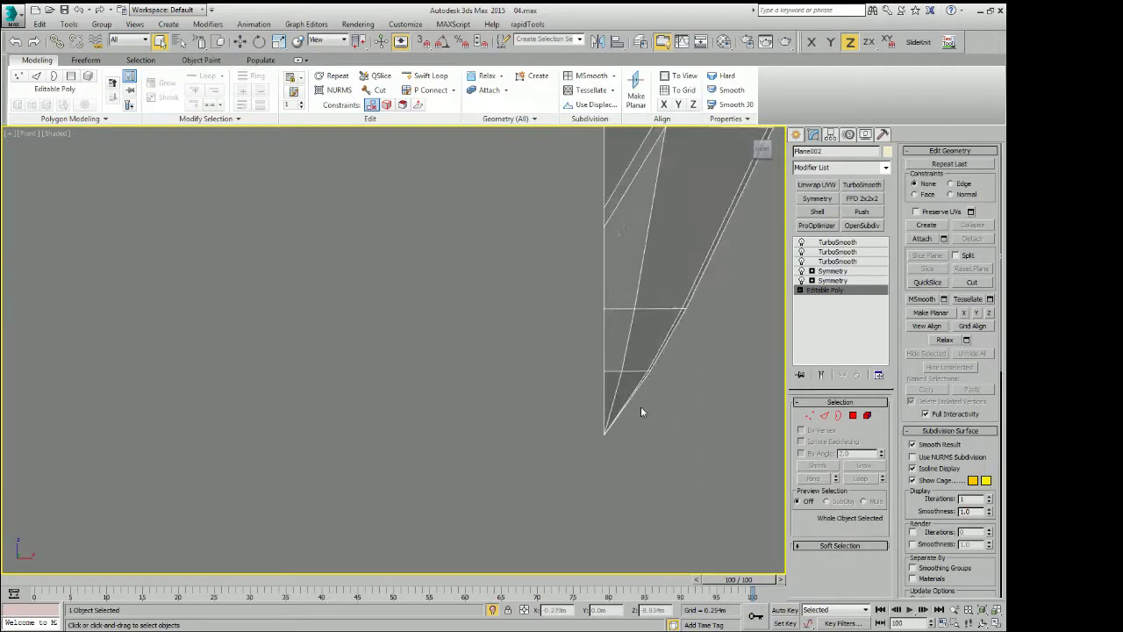
{"action": "scroll", "coordinate": [643, 408], "scroll_direction": "up", "scroll_amount": 2}
{"action": "key", "text": "1"}
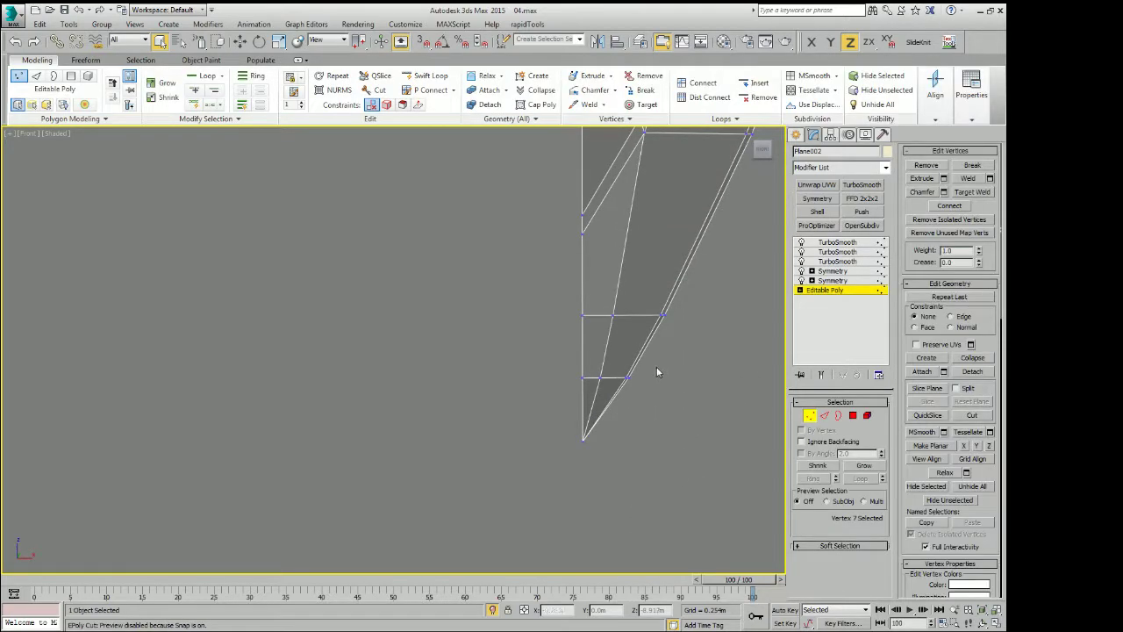
{"action": "left_click", "coordinate": [620, 375], "text": "ctrl"}
{"action": "key", "text": "w"}
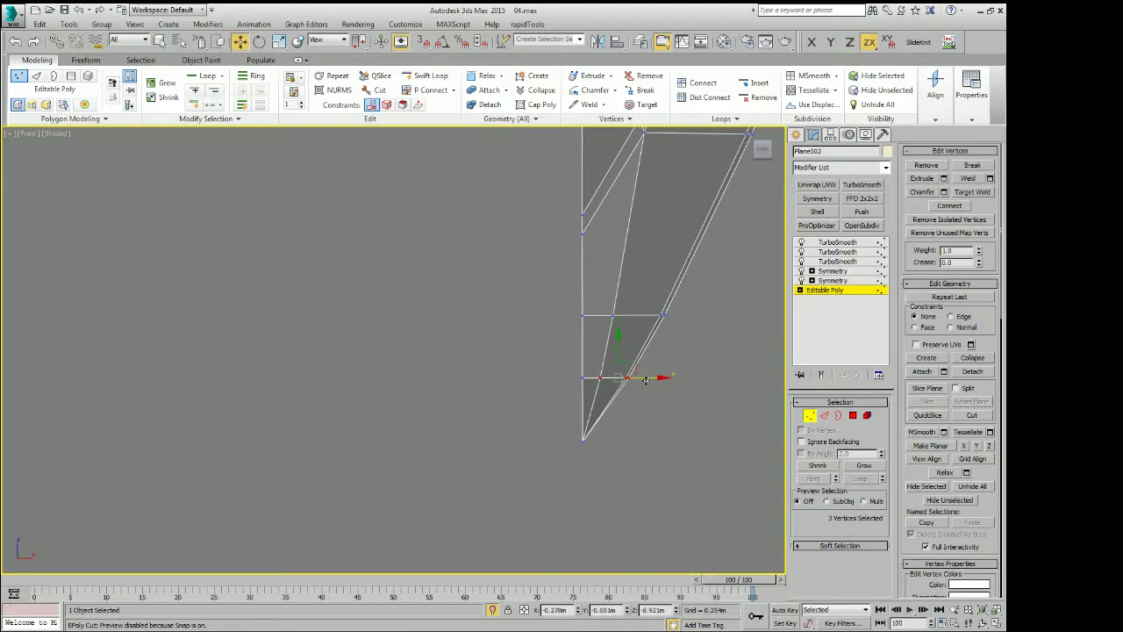
{"action": "left_click_drag", "start_coordinate": [651, 379], "coordinate": [661, 378]}
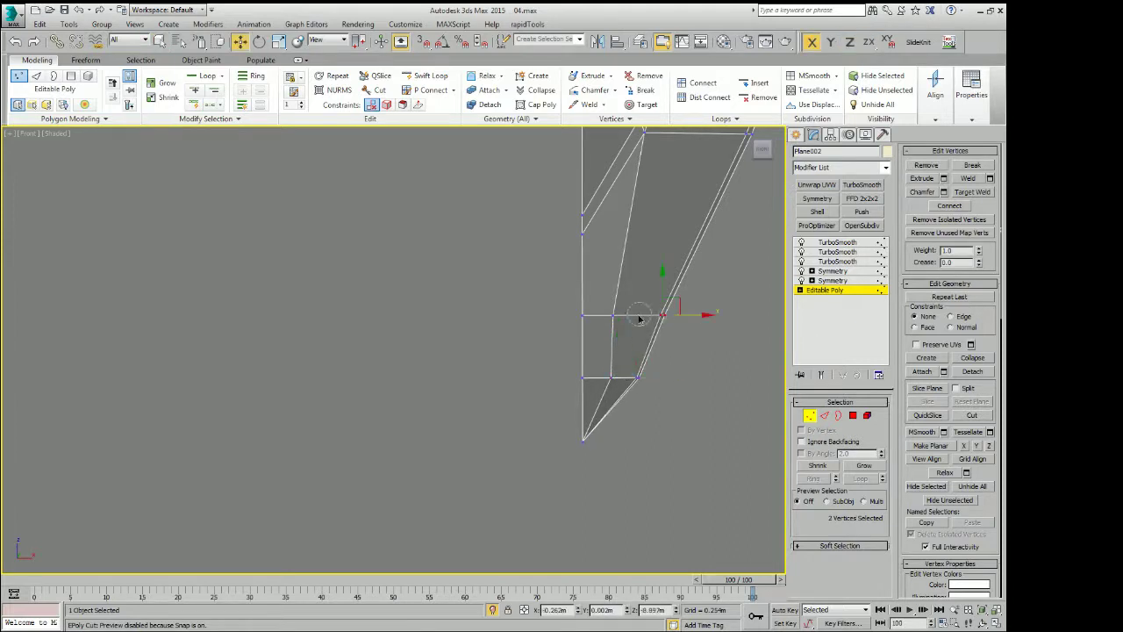
Lower the tip's bottom vertices along Y and move the middle-edge vertex outward along X
{"action": "mouse_move", "coordinate": [676, 318]}
{"action": "middle_mouse_down"}
{"action": "mouse_move", "coordinate": [690, 349]}
{"action": "mouse_move", "coordinate": [670, 361]}
{"action": "middle_mouse_up"}
{"action": "key", "text": "F6"}
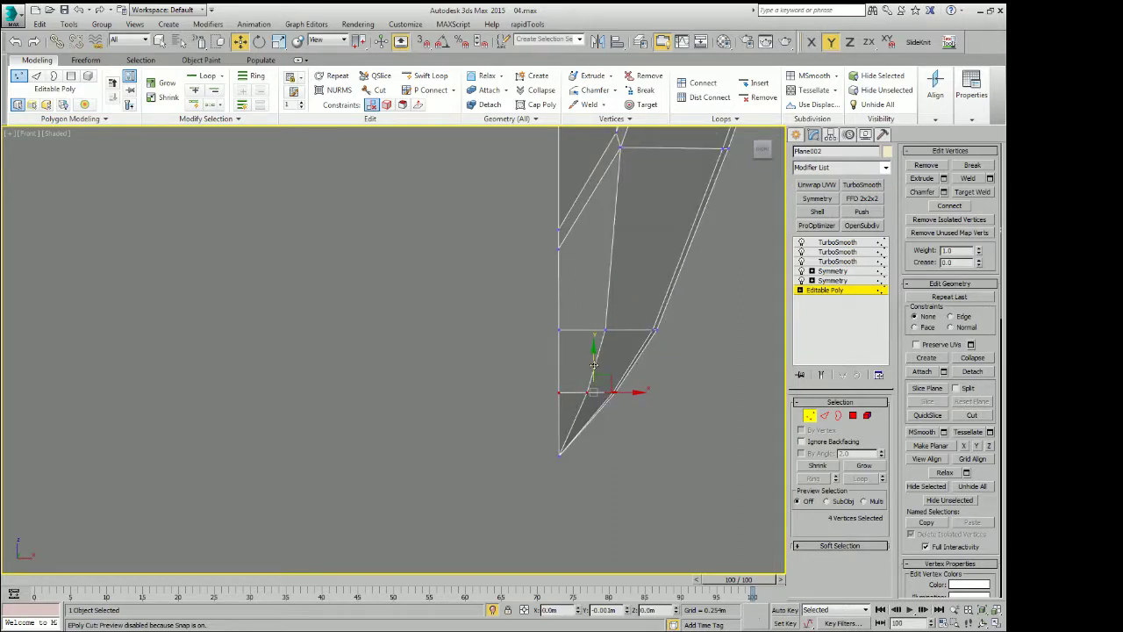
{"action": "left_click_drag", "start_coordinate": [595, 373], "coordinate": [597, 394]}
{"action": "left_click", "coordinate": [655, 330]}
{"action": "key", "text": "F5"}
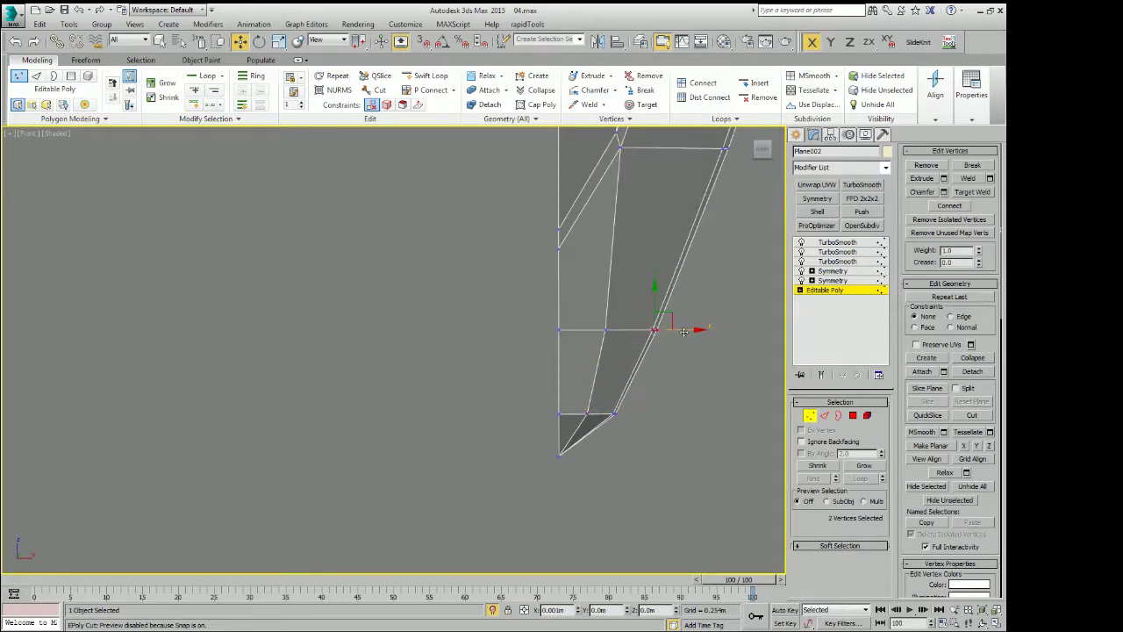
{"action": "left_click_drag", "start_coordinate": [681, 330], "coordinate": [690, 331]}
Exit vertex mode and compare the TurboSmoothed tip against the reference sword
{"action": "left_click", "coordinate": [670, 366]}
{"action": "left_click", "coordinate": [852, 291]}
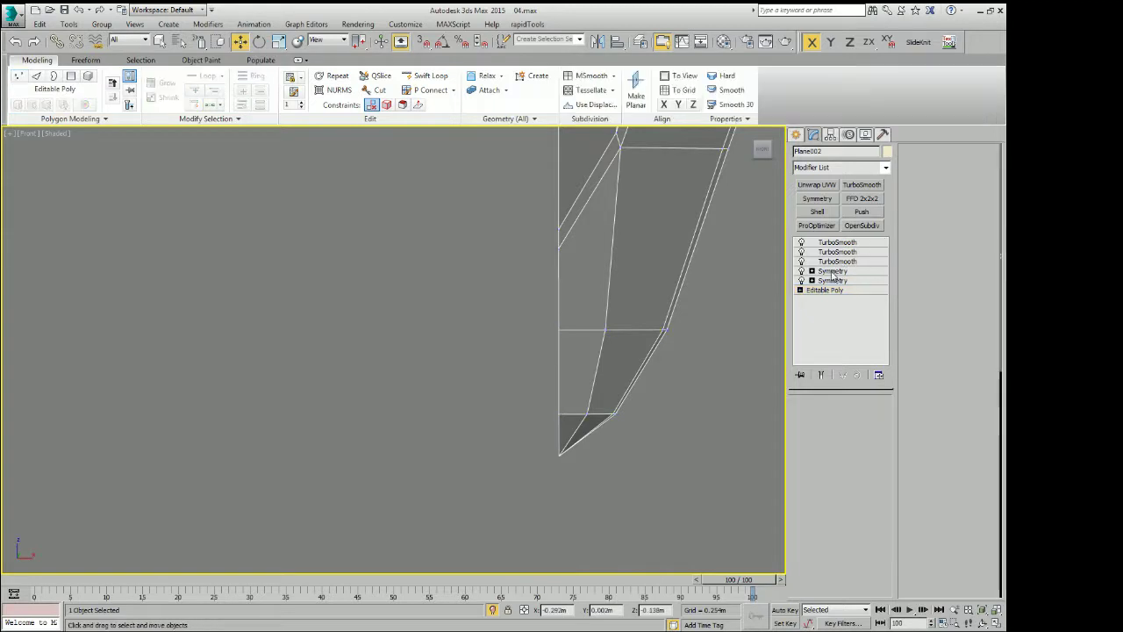
{"action": "left_click", "coordinate": [838, 242]}
{"action": "left_click", "coordinate": [701, 316]}
{"action": "scroll", "coordinate": [620, 347], "scroll_direction": "down", "scroll_amount": 3}
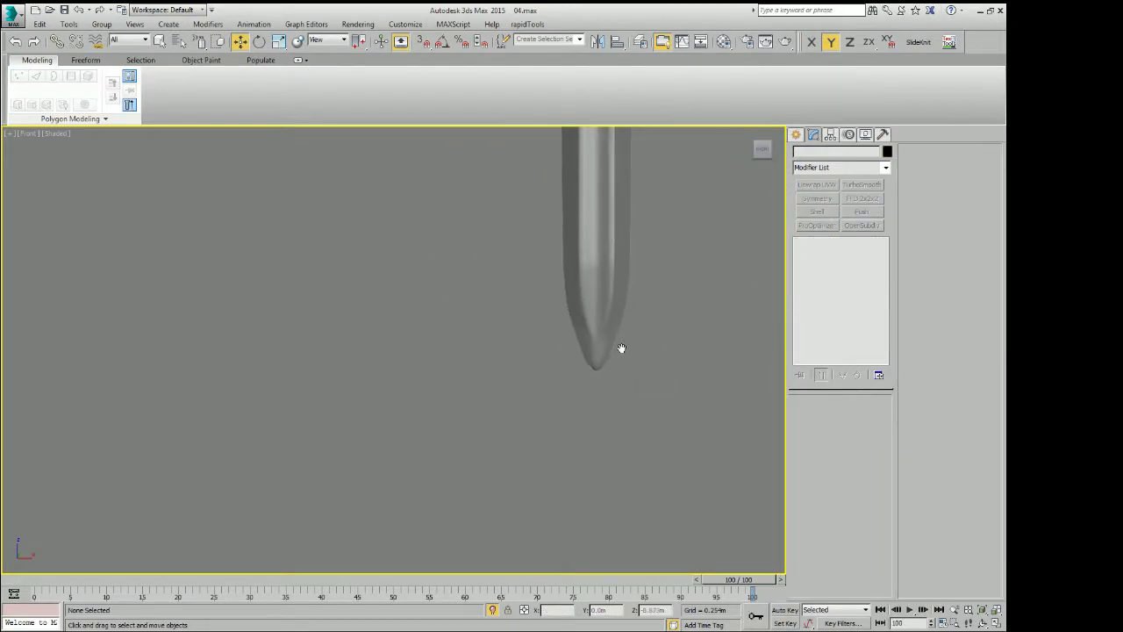
{"action": "scroll", "coordinate": [619, 351], "scroll_direction": "down", "scroll_amount": 3}
{"action": "middle_click_drag", "start_coordinate": [497, 395], "coordinate": [442, 373]}
{"action": "scroll", "coordinate": [295, 379], "scroll_direction": "up", "scroll_amount": 5}
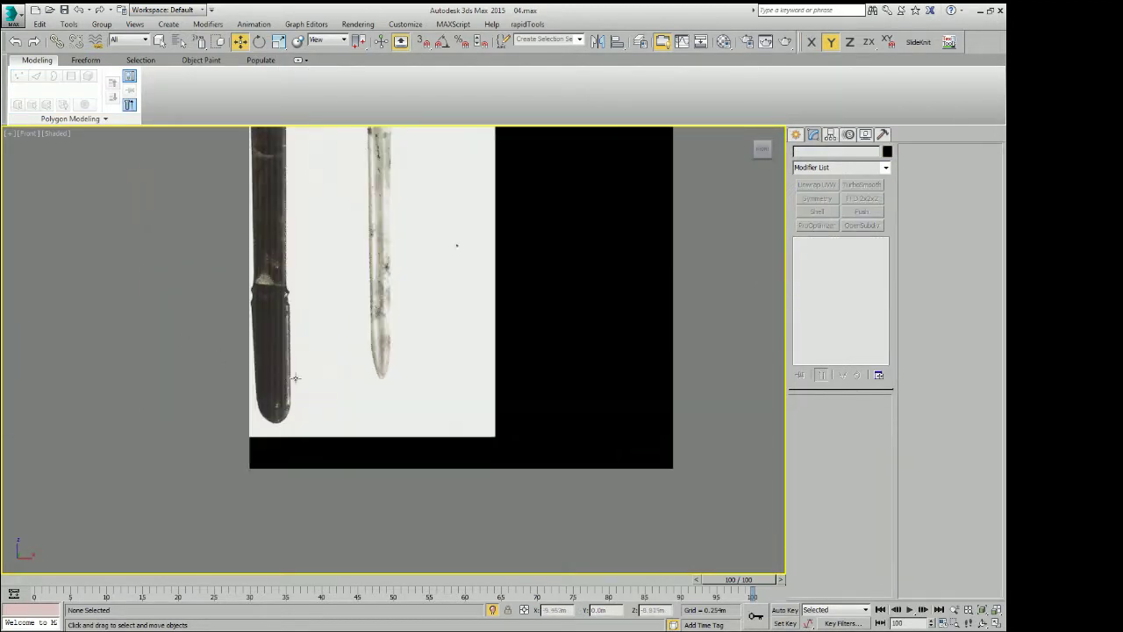
{"action": "key", "text": "shift+z"}
Reselect the blade and return to its Editable Poly level
{"action": "scroll", "coordinate": [614, 363], "scroll_direction": "up", "scroll_amount": 2}
{"action": "scroll", "coordinate": [579, 369], "scroll_direction": "up", "scroll_amount": 3}
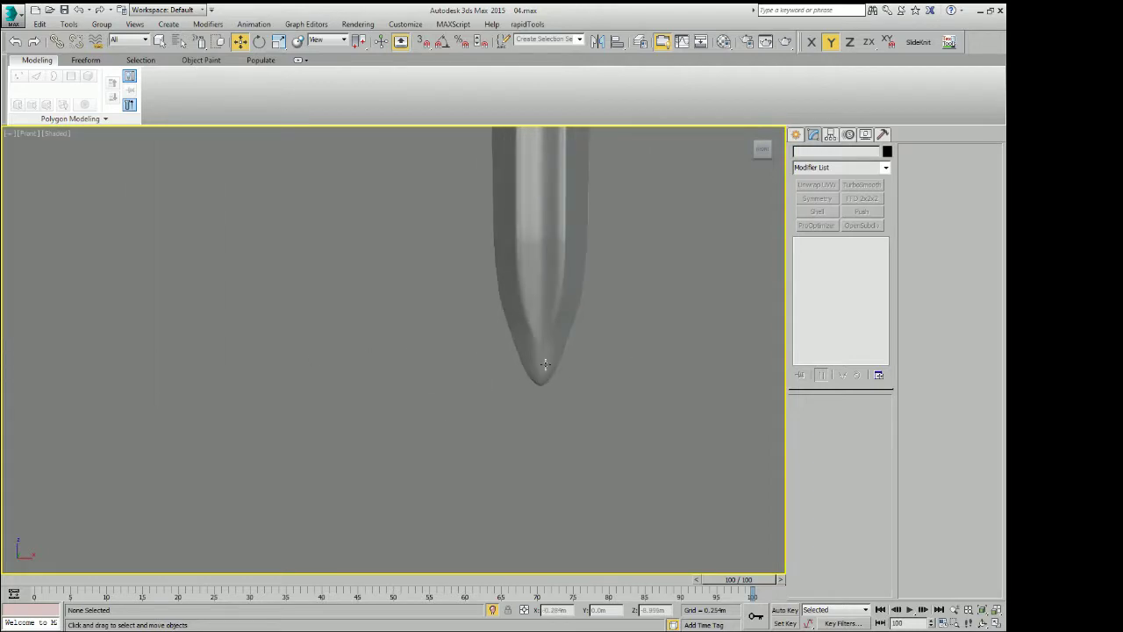
{"action": "scroll", "coordinate": [540, 373], "scroll_direction": "up", "scroll_amount": 3}
{"action": "left_click", "coordinate": [539, 373]}
{"action": "left_click", "coordinate": [832, 290]}
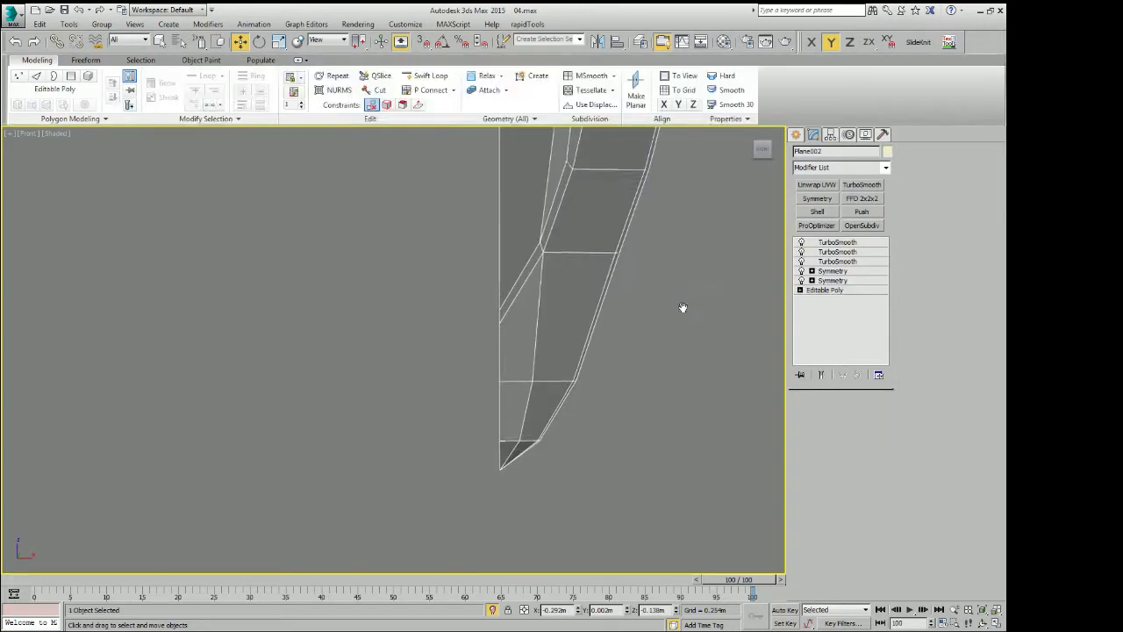
In vertex mode, slide a blade-edge vertex down along its edge and nudge it horizontally
{"action": "scroll", "coordinate": [621, 333], "scroll_direction": "up", "scroll_amount": 2}
{"action": "key", "text": "1"}
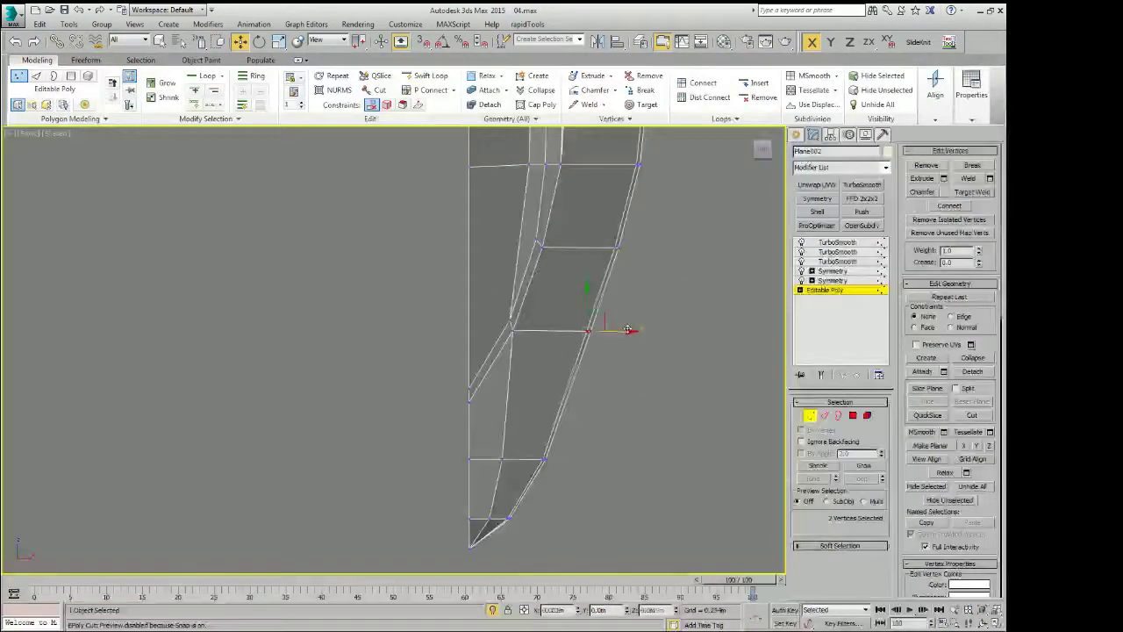
{"action": "mouse_move", "coordinate": [667, 256]}
{"action": "middle_mouse_down"}
{"action": "mouse_move", "coordinate": [543, 396]}
{"action": "mouse_move", "coordinate": [587, 334]}
{"action": "middle_mouse_up"}
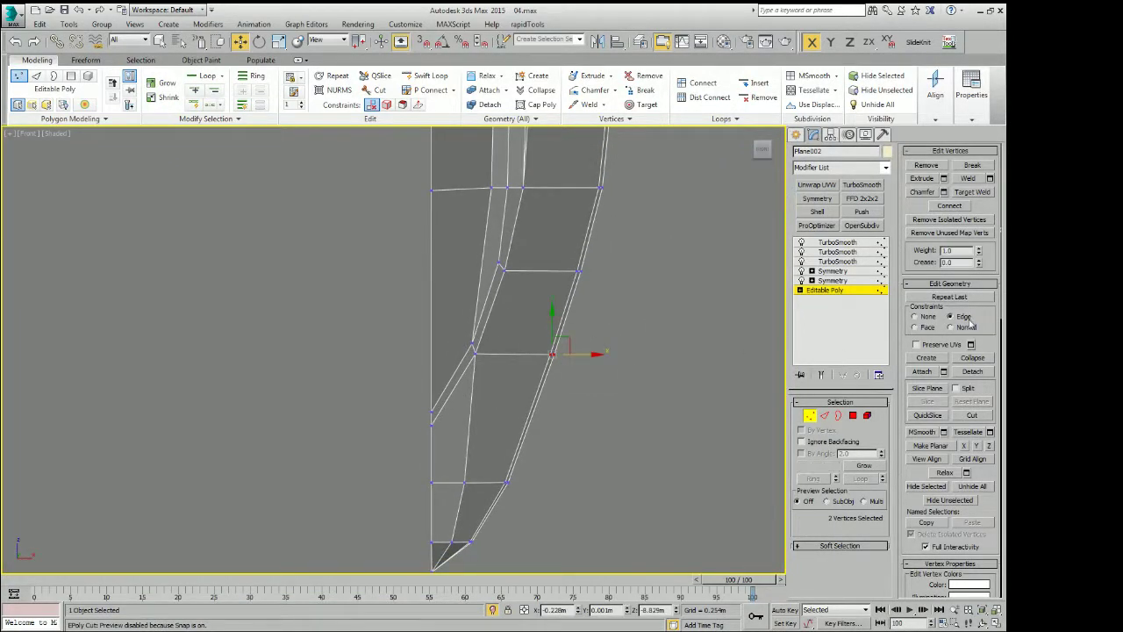
{"action": "left_click_drag", "start_coordinate": [571, 341], "coordinate": [562, 366]}
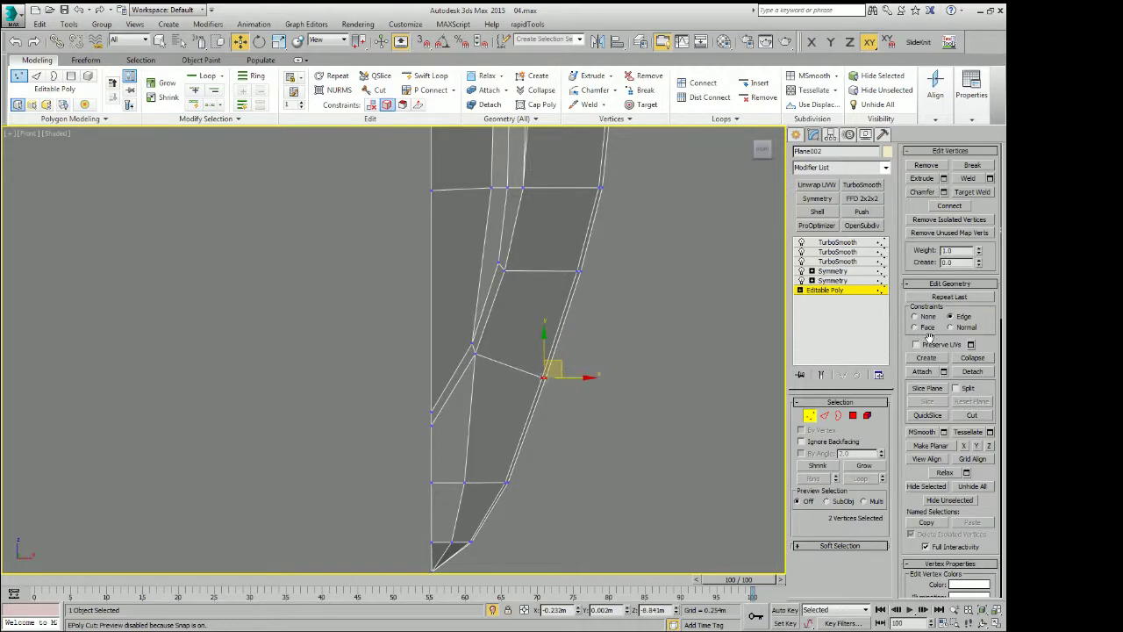
{"action": "left_click_drag", "start_coordinate": [576, 380], "coordinate": [578, 379]}
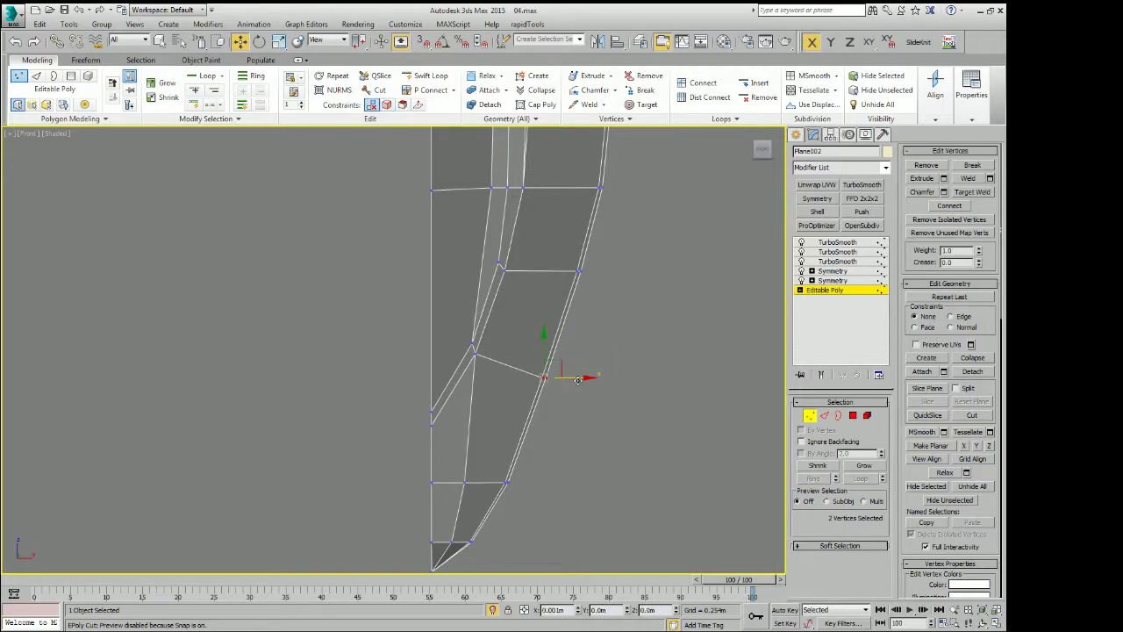
Lower a vertex higher up the blade edge, shift it left, then exit vertex mode and deselect
{"action": "left_click", "coordinate": [574, 276]}
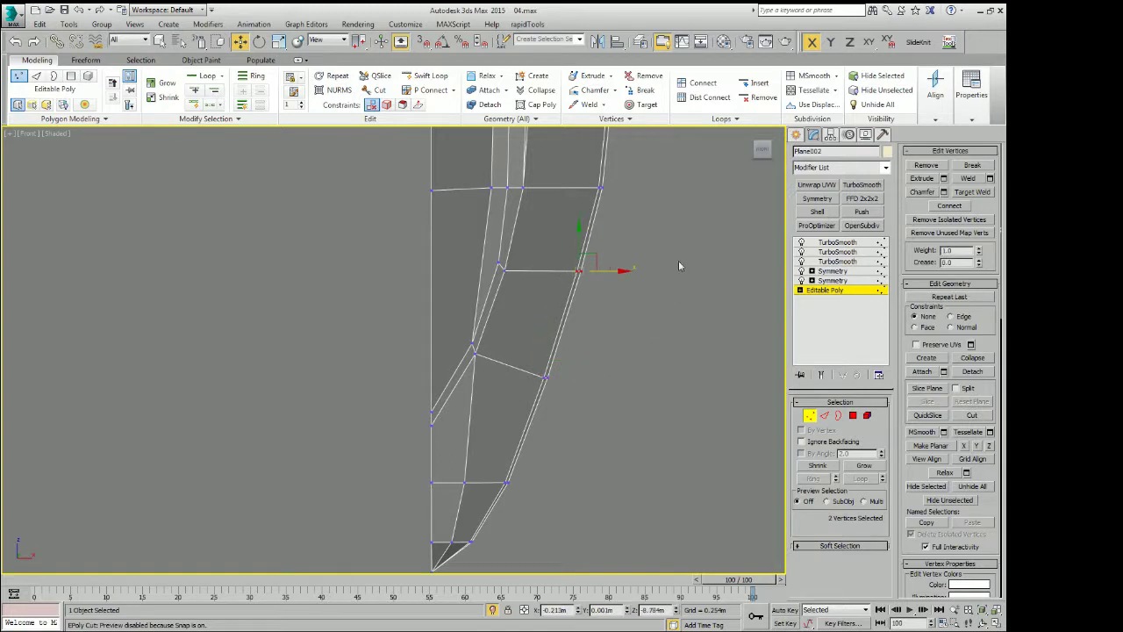
{"action": "left_click_drag", "start_coordinate": [595, 258], "coordinate": [604, 281]}
{"action": "middle_click_drag", "start_coordinate": [604, 281], "coordinate": [575, 416]}
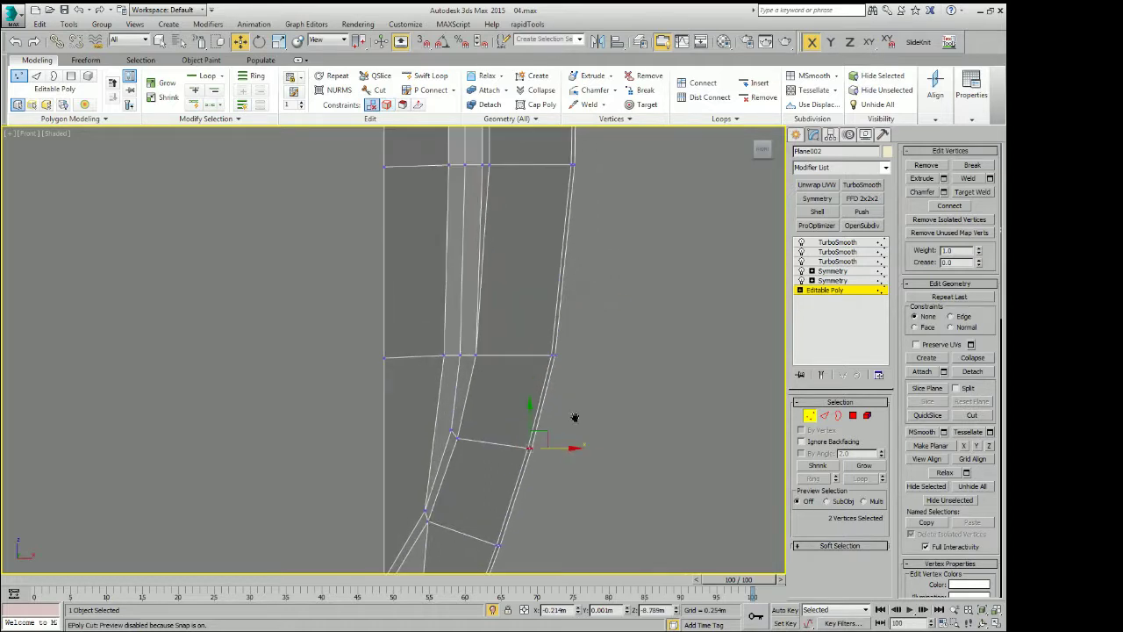
{"action": "left_click_drag", "start_coordinate": [589, 356], "coordinate": [586, 358]}
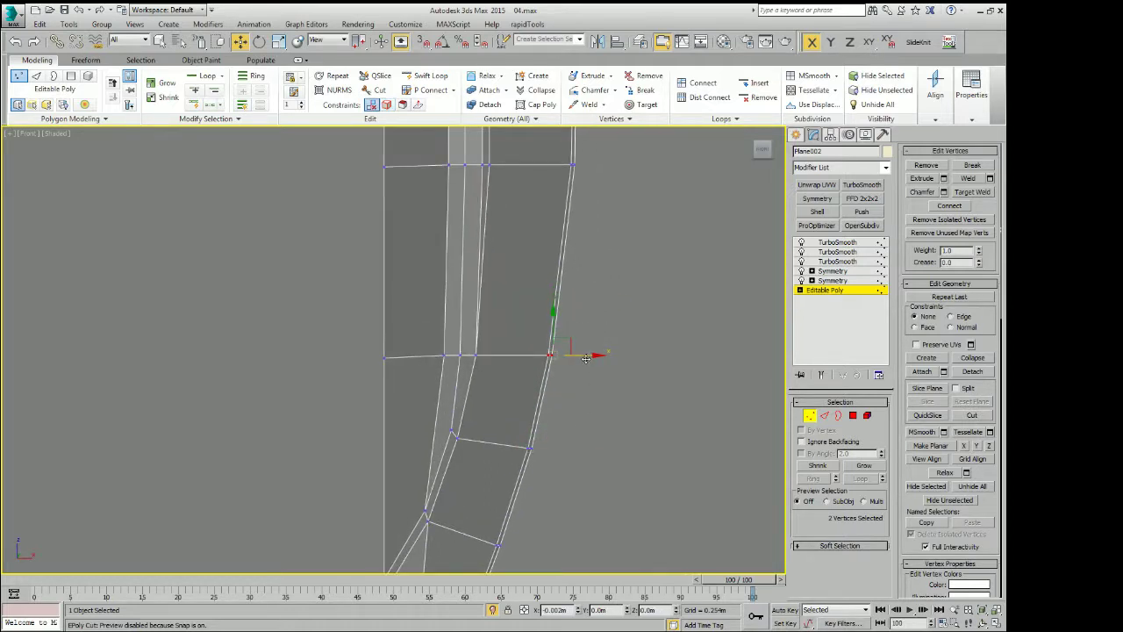
{"action": "scroll", "coordinate": [614, 334], "scroll_direction": "down", "scroll_amount": 5}
{"action": "scroll", "coordinate": [579, 358], "scroll_direction": "up", "scroll_amount": 4}
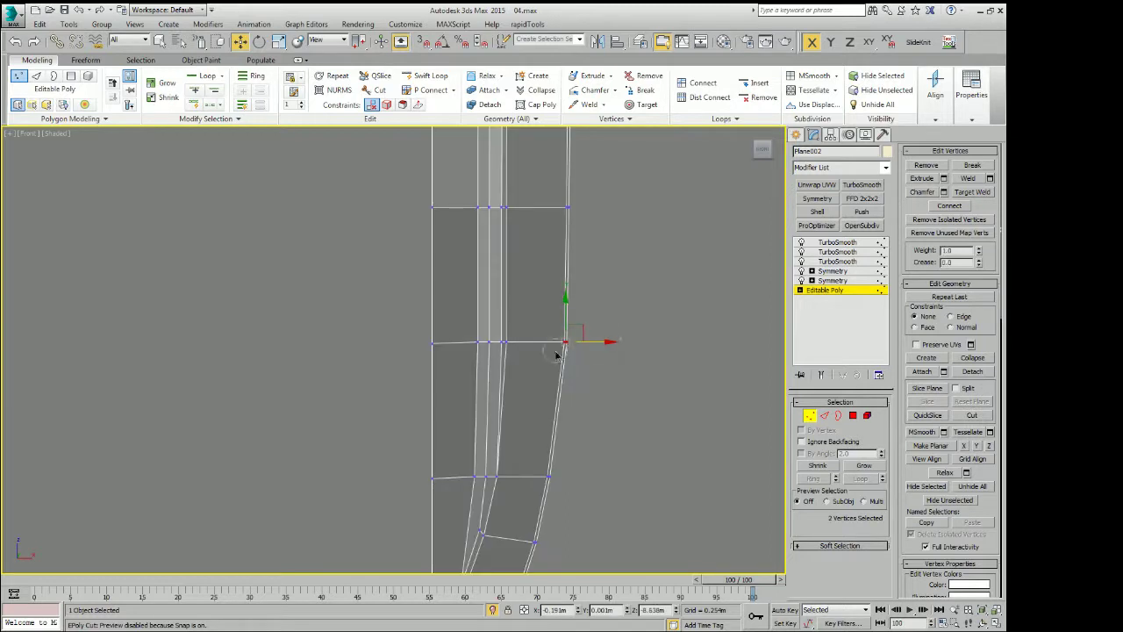
{"action": "left_click_drag", "start_coordinate": [593, 341], "coordinate": [590, 342]}
{"action": "left_click", "coordinate": [663, 340]}
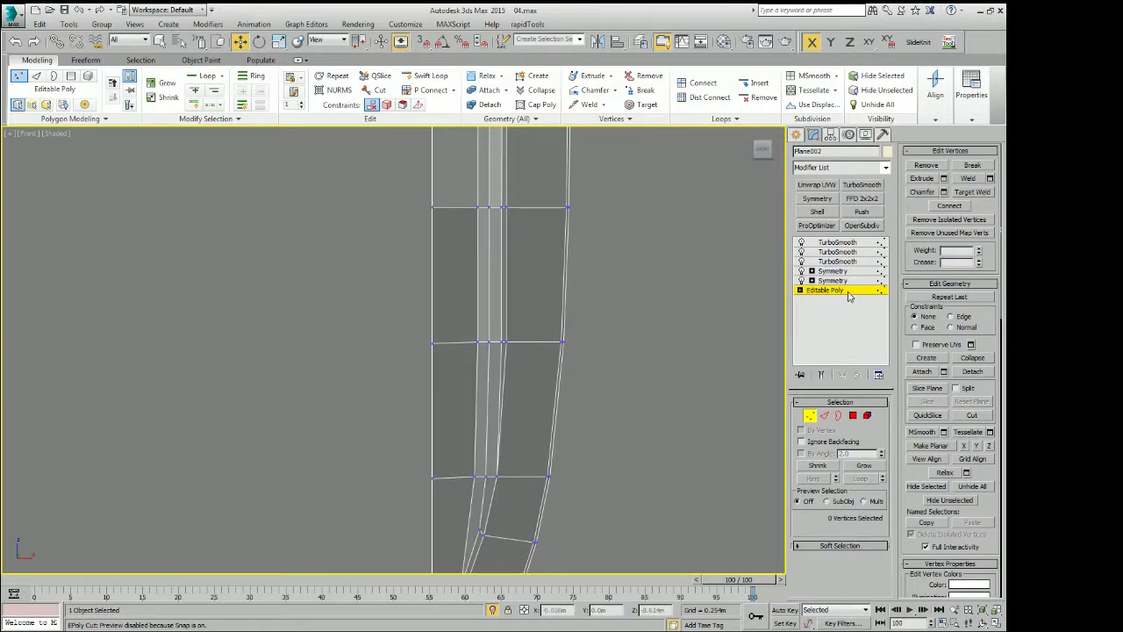
{"action": "key", "text": "1"}
{"action": "left_click", "coordinate": [628, 312]}
Line the hilt up with the reference image, then hide both reference image planes
{"action": "scroll", "coordinate": [582, 334], "scroll_direction": "down", "scroll_amount": 4}
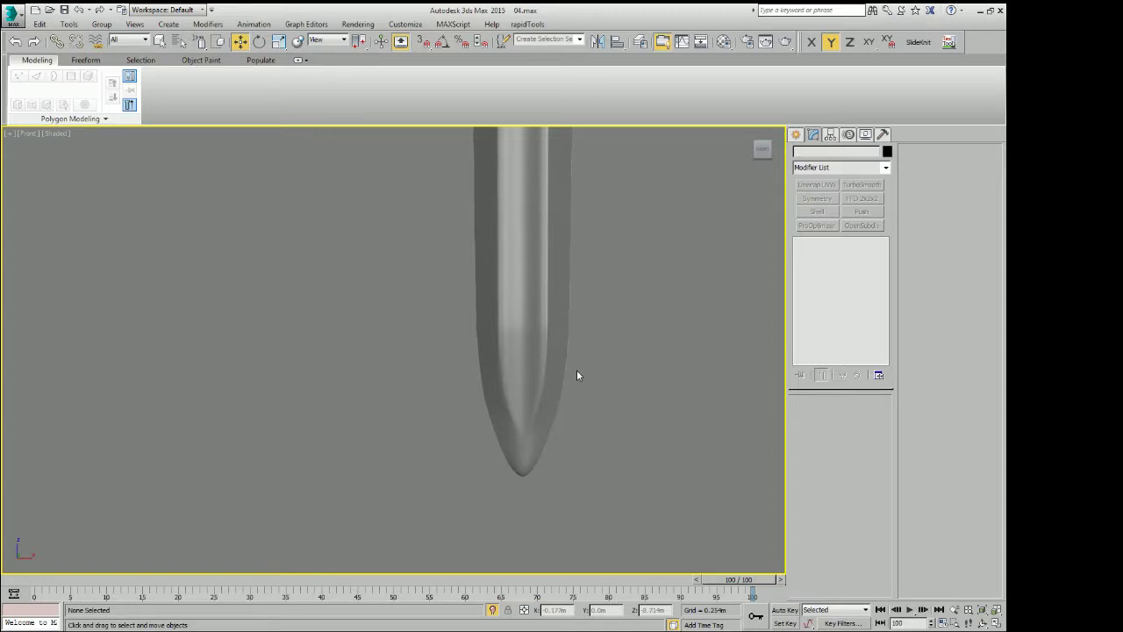
{"action": "scroll", "coordinate": [576, 371], "scroll_direction": "down", "scroll_amount": 4}
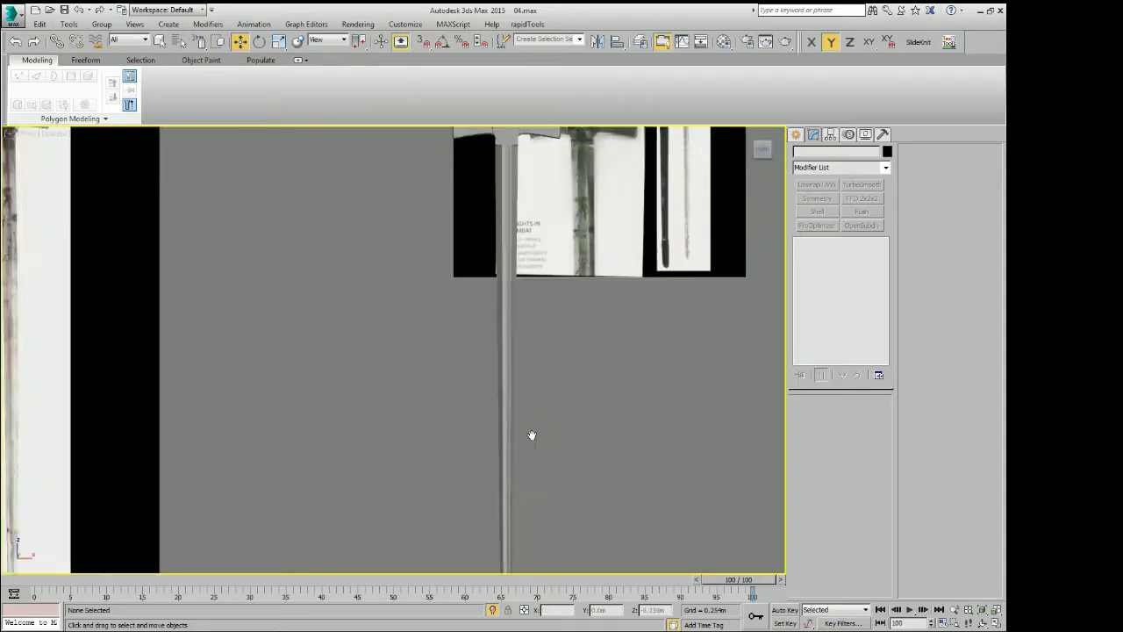
{"action": "scroll", "coordinate": [490, 285], "scroll_direction": "up", "scroll_amount": 2}
{"action": "scroll", "coordinate": [489, 286], "scroll_direction": "up", "scroll_amount": 2}
{"action": "scroll", "coordinate": [490, 285], "scroll_direction": "up", "scroll_amount": 2}
{"action": "scroll", "coordinate": [490, 285], "scroll_direction": "up", "scroll_amount": 2}
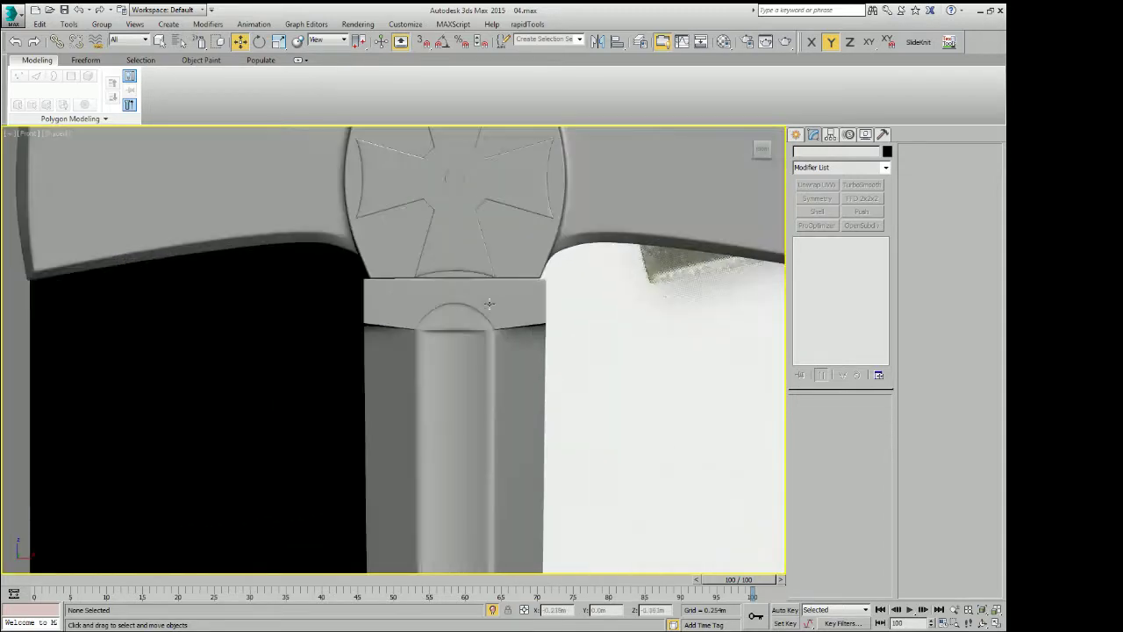
{"action": "scroll", "coordinate": [392, 269], "scroll_direction": "up", "scroll_amount": 2}
{"action": "scroll", "coordinate": [392, 268], "scroll_direction": "up", "scroll_amount": 2}
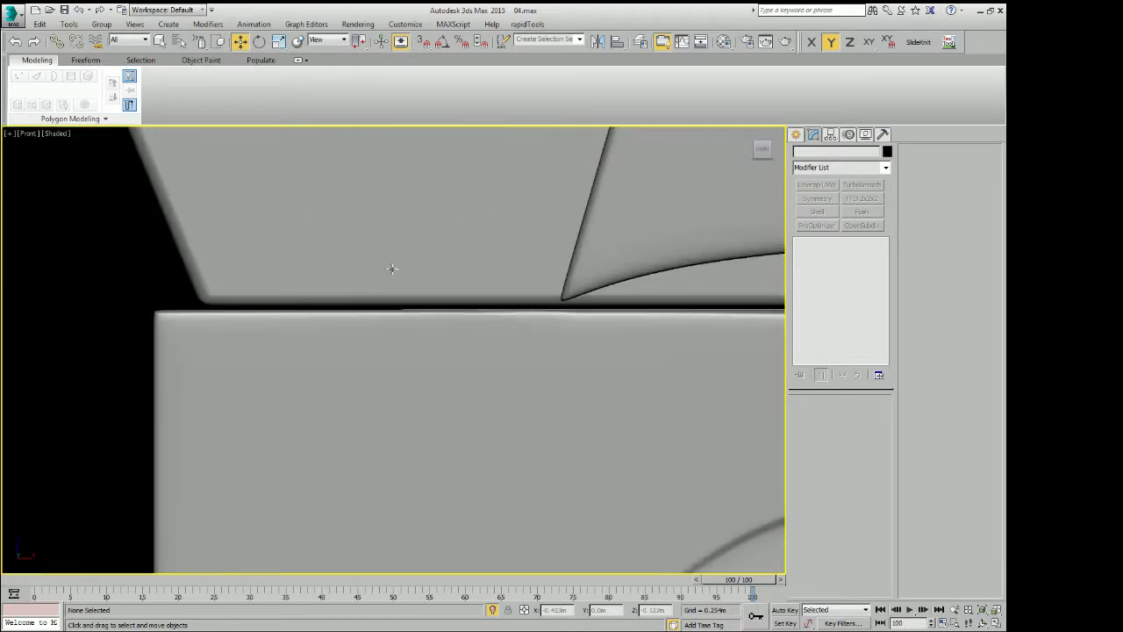
{"action": "scroll", "coordinate": [392, 269], "scroll_direction": "down", "scroll_amount": 1}
{"action": "scroll", "coordinate": [397, 266], "scroll_direction": "down", "scroll_amount": 5}
{"action": "scroll", "coordinate": [573, 246], "scroll_direction": "down", "scroll_amount": 4}
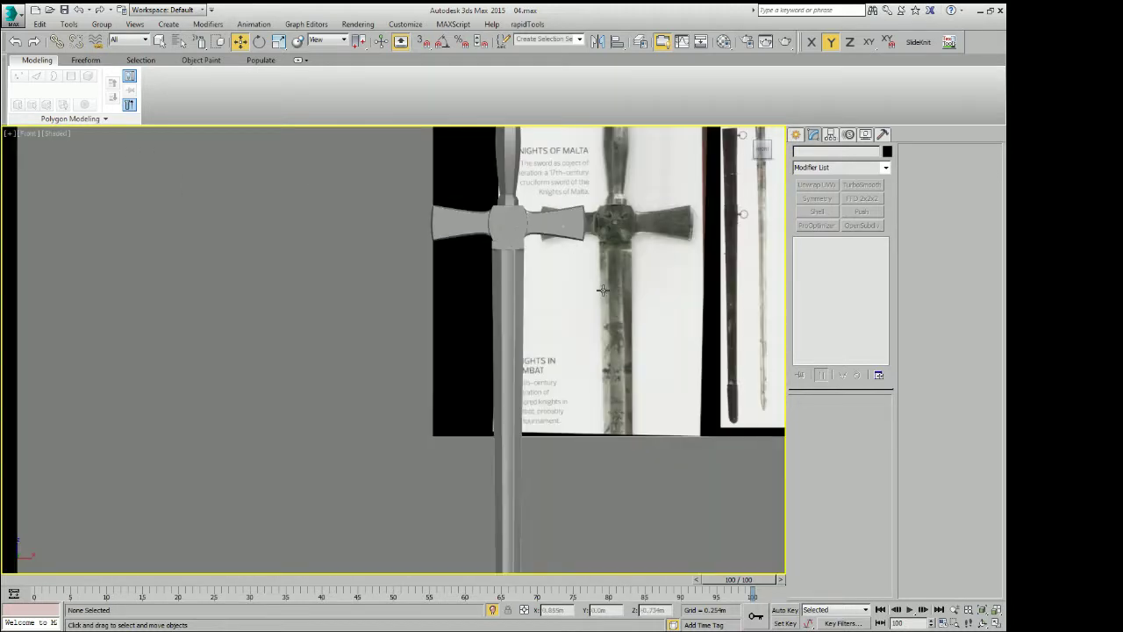
{"action": "middle_click_drag", "start_coordinate": [602, 290], "coordinate": [568, 306]}
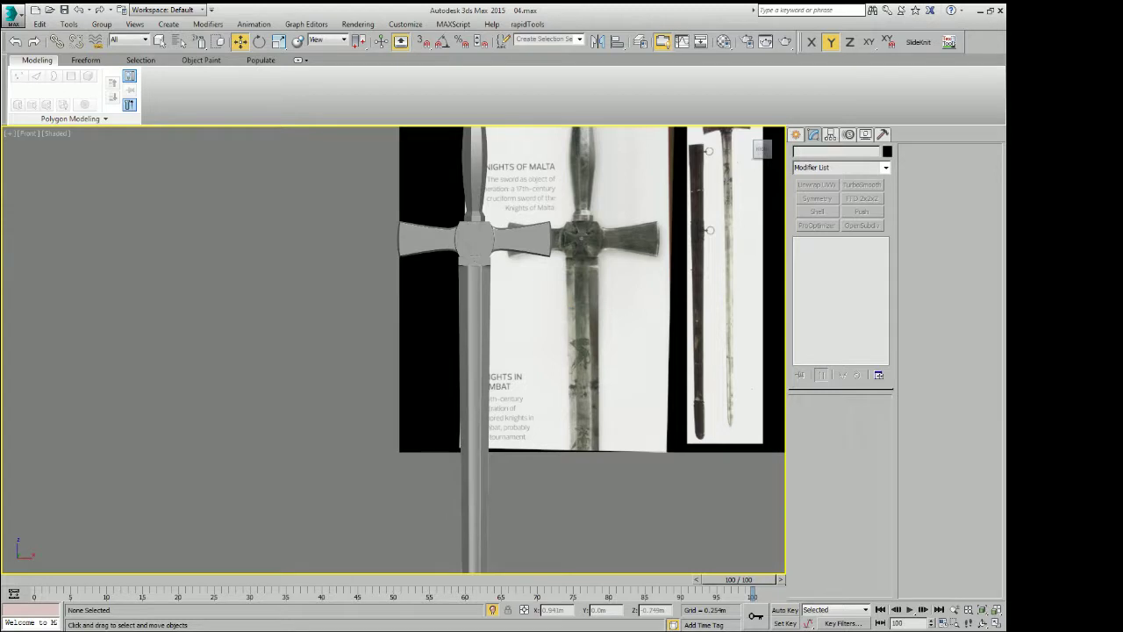
{"action": "scroll", "coordinate": [565, 320], "scroll_direction": "down", "scroll_amount": 4}
{"action": "scroll", "coordinate": [565, 320], "scroll_direction": "down", "scroll_amount": 3}
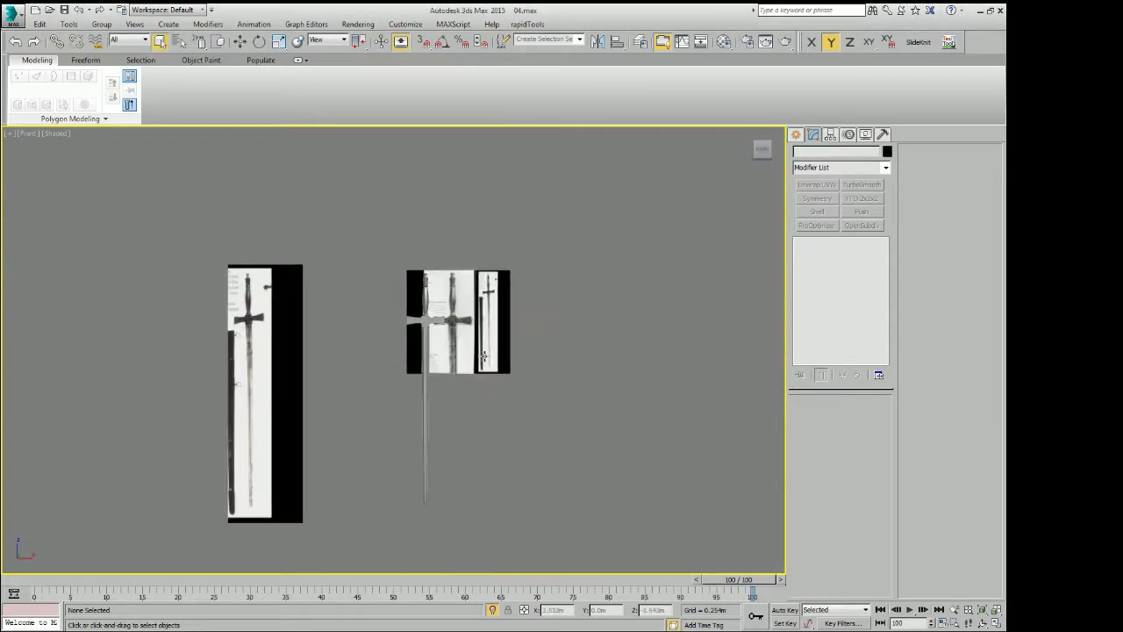
{"action": "key", "text": "ctrl+a"}
{"action": "right_click", "coordinate": [474, 364]}
{"action": "left_click", "coordinate": [378, 332]}
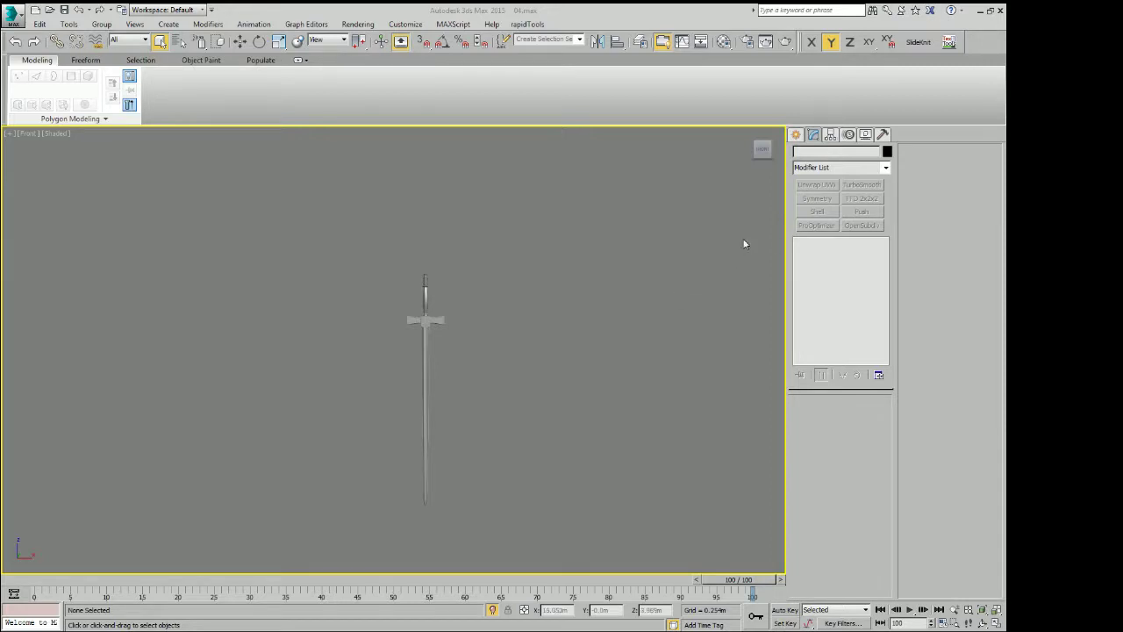
Switch to Perspective view and orbit around the smoothed sword
{"action": "key", "text": "p"}
{"action": "scroll", "coordinate": [446, 322], "scroll_direction": "up", "scroll_amount": 3}
{"action": "scroll", "coordinate": [436, 321], "scroll_direction": "up", "scroll_amount": 2}
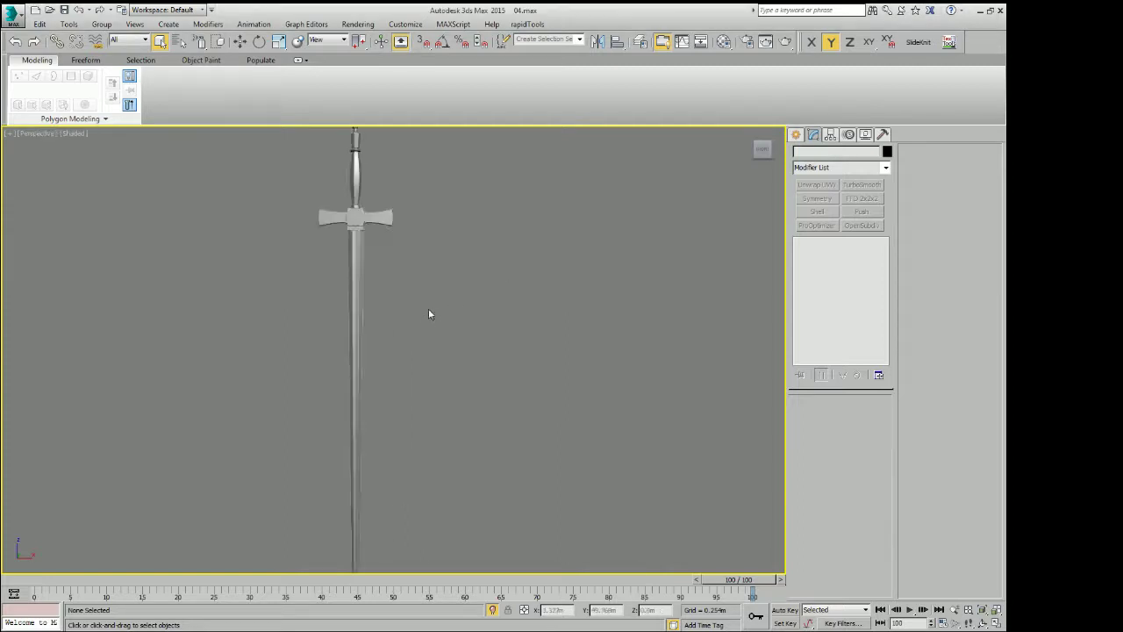
{"action": "mouse_move", "coordinate": [430, 313]}
{"action": "middle_mouse_down", "text": "alt"}
{"action": "mouse_move", "coordinate": [383, 262]}
{"action": "mouse_move", "coordinate": [406, 226]}
{"action": "middle_mouse_up", "text": "alt"}
{"action": "scroll", "coordinate": [406, 227], "scroll_direction": "up", "scroll_amount": 4}
{"action": "scroll", "coordinate": [430, 290], "scroll_direction": "up", "scroll_amount": 2}
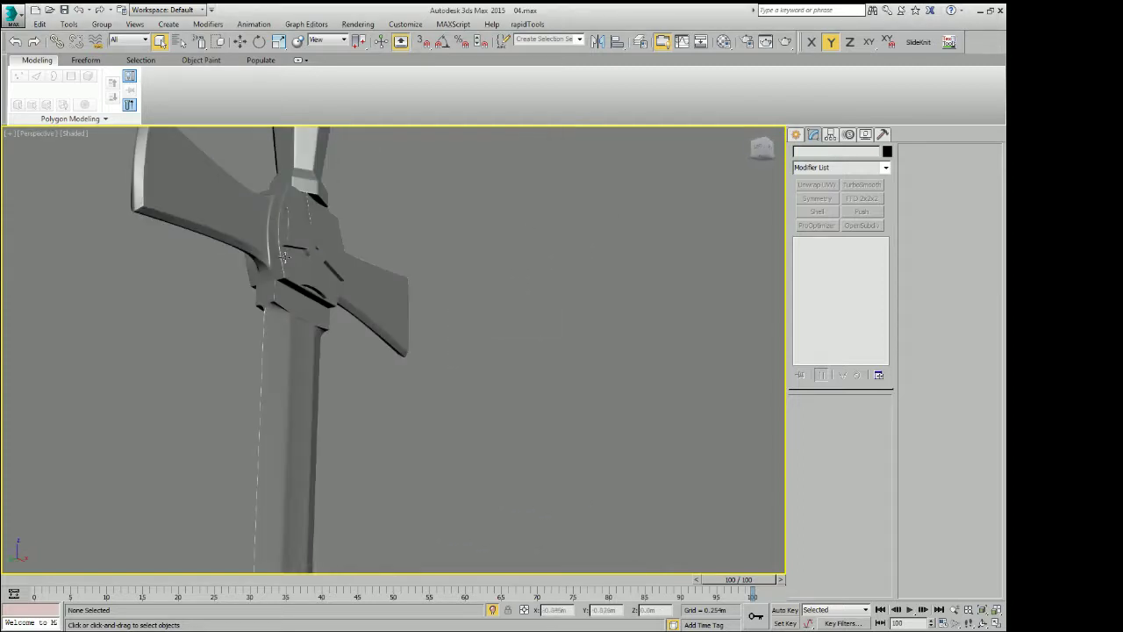
{"action": "scroll", "coordinate": [453, 354], "scroll_direction": "up", "scroll_amount": 3}
{"action": "scroll", "coordinate": [509, 394], "scroll_direction": "down", "scroll_amount": 3}
{"action": "scroll", "coordinate": [509, 394], "scroll_direction": "down", "scroll_amount": 3}
Orbit in close to inspect the crossguard and the cross emblem
{"action": "left_click", "coordinate": [509, 394]}
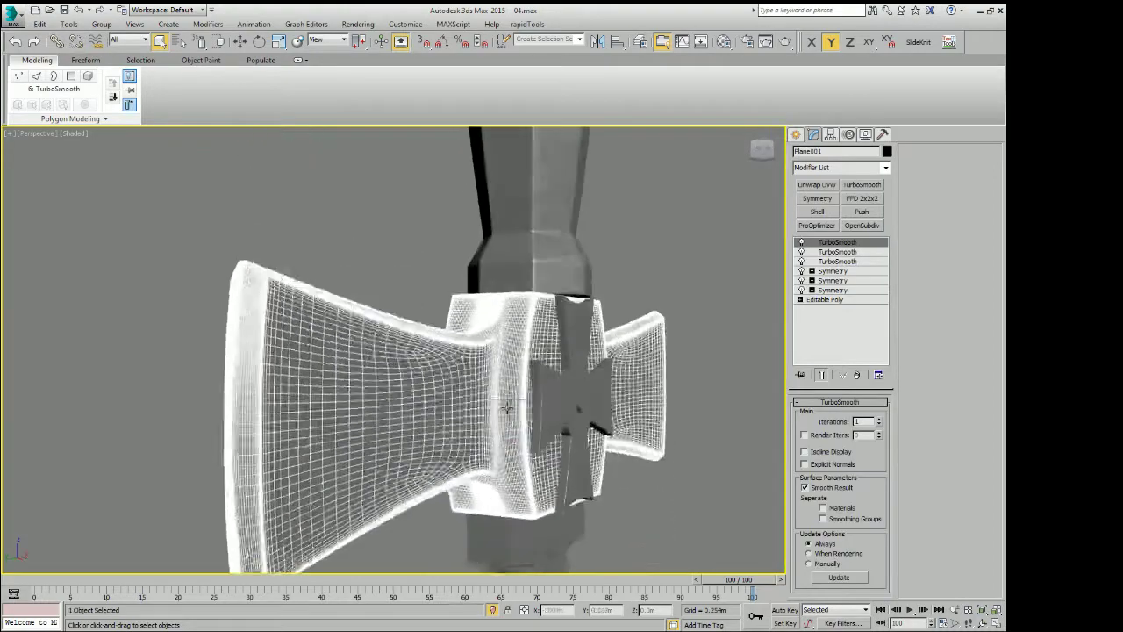
{"action": "middle_click_drag", "start_coordinate": [526, 401], "coordinate": [541, 406], "text": "alt"}
{"action": "key", "text": "ctrl+d"}
{"action": "scroll", "coordinate": [553, 386], "scroll_direction": "up", "scroll_amount": 3}
{"action": "left_click", "coordinate": [594, 350]}
{"action": "mouse_move", "coordinate": [604, 369]}
{"action": "middle_mouse_down", "text": "alt"}
{"action": "mouse_move", "coordinate": [594, 351]}
{"action": "mouse_move", "coordinate": [582, 413]}
{"action": "mouse_move", "coordinate": [596, 389]}
{"action": "mouse_move", "coordinate": [579, 399]}
{"action": "middle_mouse_up", "text": "alt"}
{"action": "key", "text": "ctrl+d"}
{"action": "scroll", "coordinate": [622, 389], "scroll_direction": "up", "scroll_amount": 3}
Check the cylinder at the cross centre, then frame the sword guard in Front view
{"action": "left_click", "coordinate": [596, 389]}
{"action": "scroll", "coordinate": [579, 399], "scroll_direction": "down", "scroll_amount": 3}
{"action": "key", "text": "ctrl+d"}
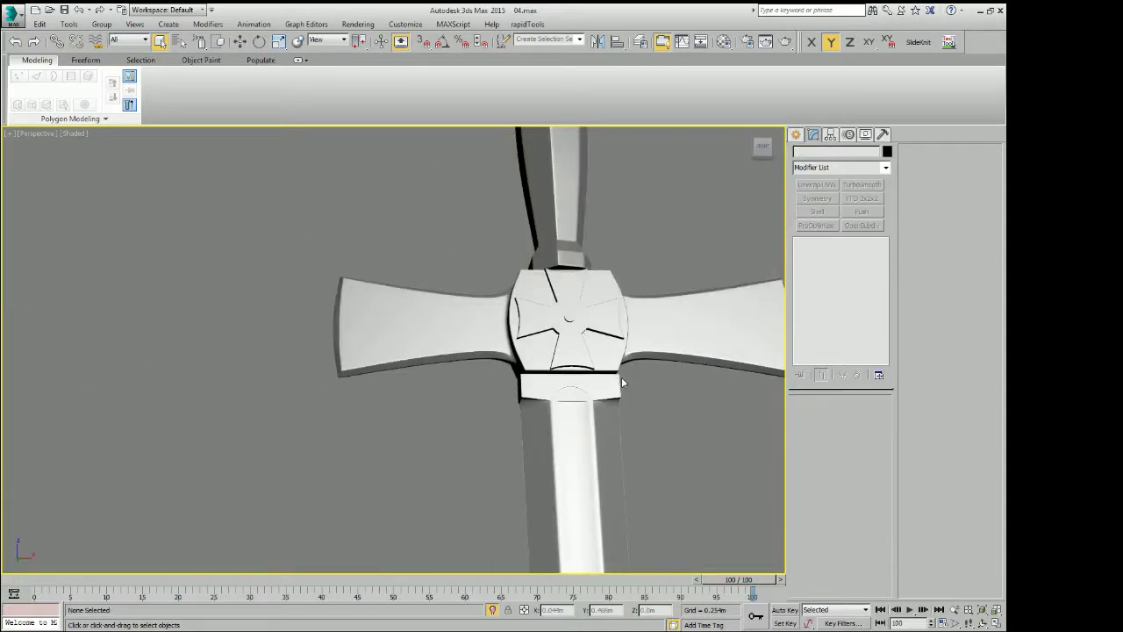
{"action": "key", "text": "f"}
{"action": "middle_click_drag", "start_coordinate": [603, 349], "coordinate": [639, 341]}
{"action": "scroll", "coordinate": [406, 241], "scroll_direction": "up", "scroll_amount": 3}
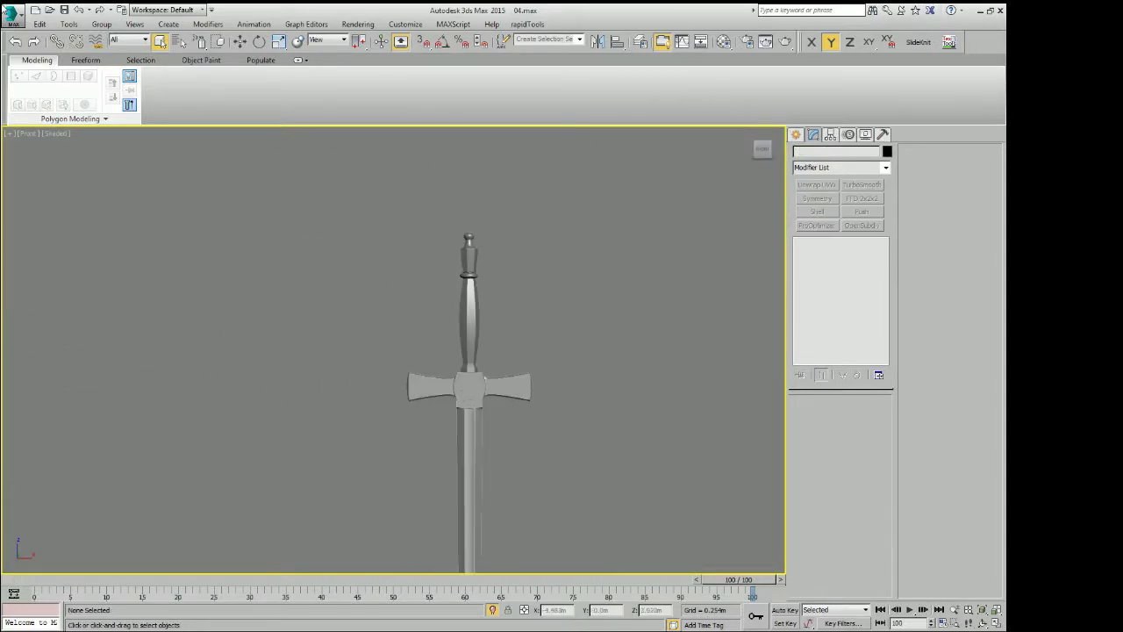
Save the scene as 05.max via Save As
{"action": "left_click", "coordinate": [11, 16]}
{"action": "left_click", "coordinate": [35, 145]}
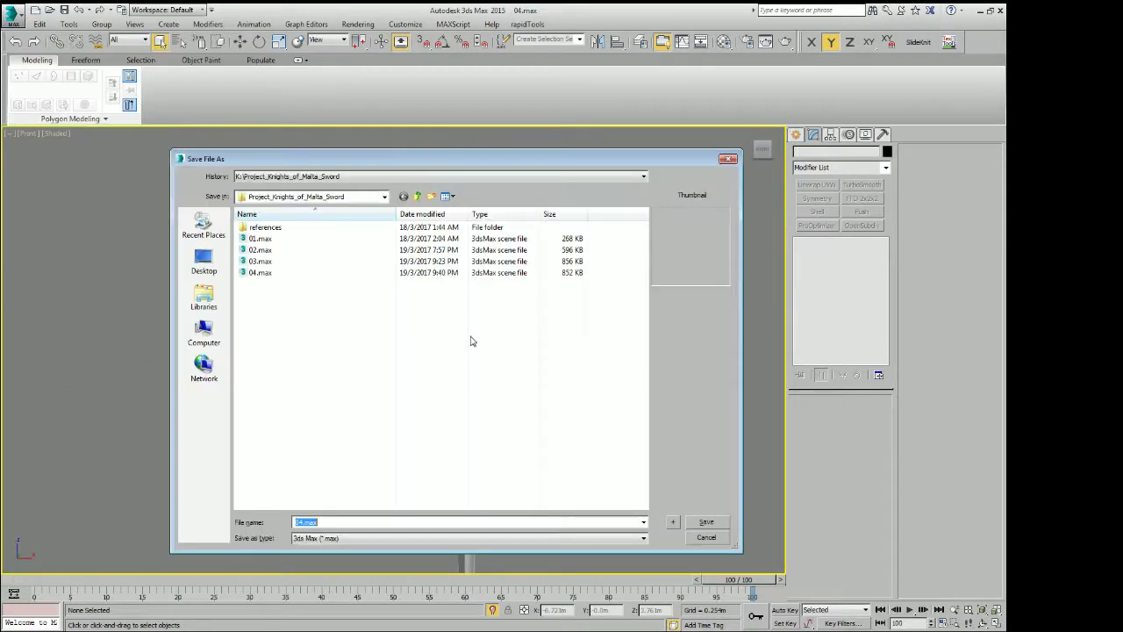
{"action": "left_click", "coordinate": [679, 523]}
{"action": "scroll", "coordinate": [488, 215], "scroll_direction": "up", "scroll_amount": 3}
{"action": "scroll", "coordinate": [514, 270], "scroll_direction": "up", "scroll_amount": 3}
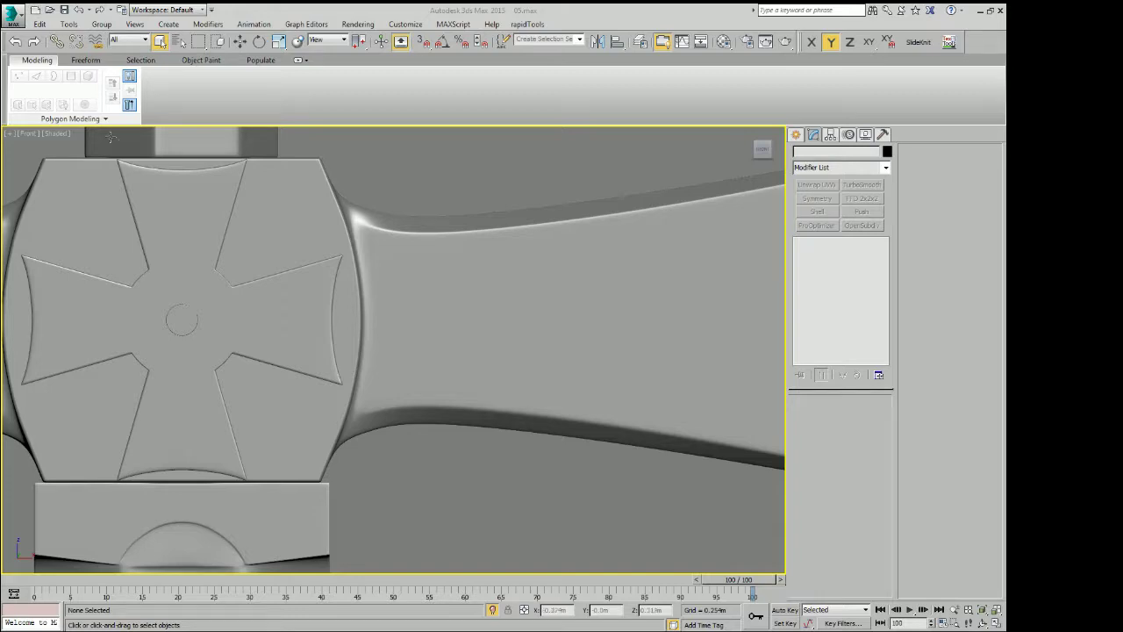
Select the cross emblem and orbit around it
{"action": "scroll", "coordinate": [283, 288], "scroll_direction": "up", "scroll_amount": 2}
{"action": "scroll", "coordinate": [283, 289], "scroll_direction": "down", "scroll_amount": 3}
{"action": "left_click", "coordinate": [311, 278]}
{"action": "mouse_move", "coordinate": [310, 279]}
{"action": "middle_mouse_down", "text": "alt"}
{"action": "mouse_move", "coordinate": [284, 308]}
{"action": "mouse_move", "coordinate": [387, 299]}
{"action": "mouse_move", "coordinate": [408, 319]}
{"action": "mouse_move", "coordinate": [451, 298]}
{"action": "mouse_move", "coordinate": [424, 308]}
{"action": "middle_mouse_up", "text": "alt"}
{"action": "scroll", "coordinate": [284, 308], "scroll_direction": "up", "scroll_amount": 5}
{"action": "left_click", "coordinate": [387, 299]}
{"action": "left_click", "coordinate": [431, 304]}
{"action": "left_click", "coordinate": [451, 298]}
{"action": "left_click", "coordinate": [423, 308]}
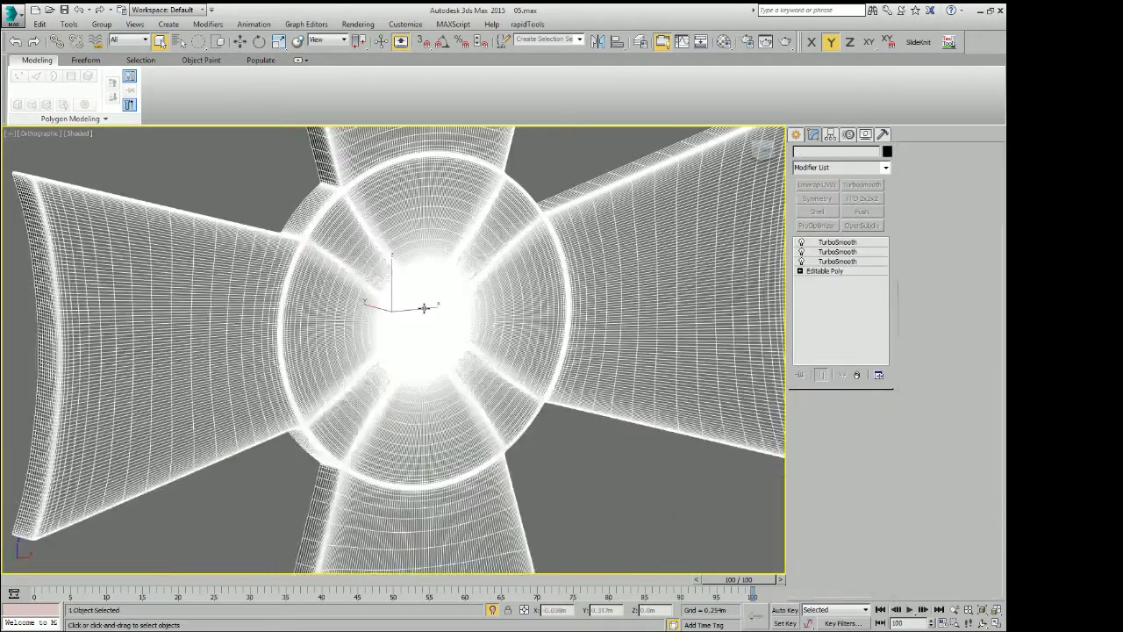
In Editable Poly polygon mode, select the stud's centre polygon and grow it to the whole top face
{"action": "left_click", "coordinate": [831, 279]}
{"action": "scroll", "coordinate": [447, 338], "scroll_direction": "up", "scroll_amount": 5}
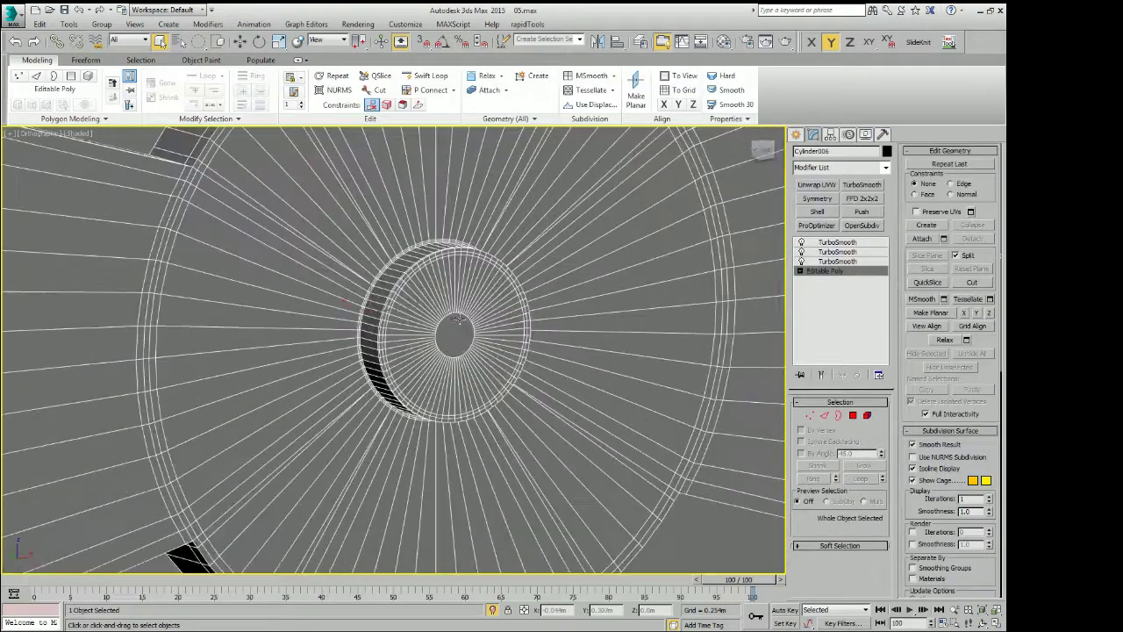
{"action": "key", "text": "alt+c"}
{"action": "left_click", "coordinate": [448, 338]}
{"action": "middle_click_drag", "start_coordinate": [447, 338], "coordinate": [707, 386], "text": "alt"}
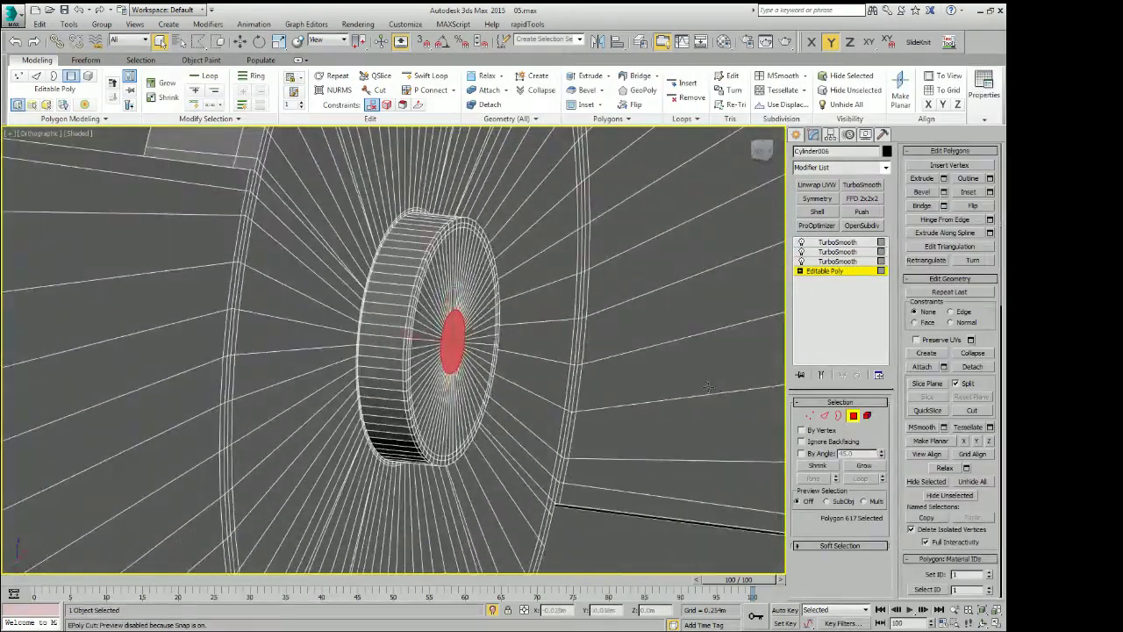
{"action": "left_click", "coordinate": [856, 466]}
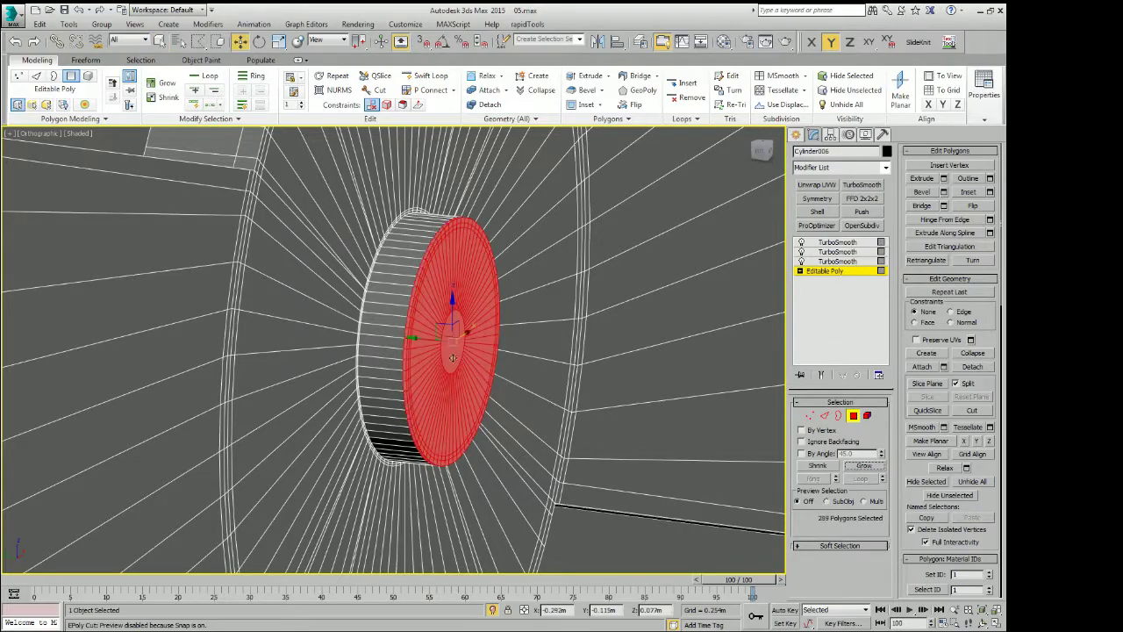
{"action": "mouse_move", "coordinate": [452, 357]}
{"action": "middle_mouse_down", "text": "alt"}
{"action": "mouse_move", "coordinate": [436, 353]}
{"action": "mouse_move", "coordinate": [432, 237]}
{"action": "mouse_move", "coordinate": [433, 263]}
{"action": "middle_mouse_up", "text": "alt"}
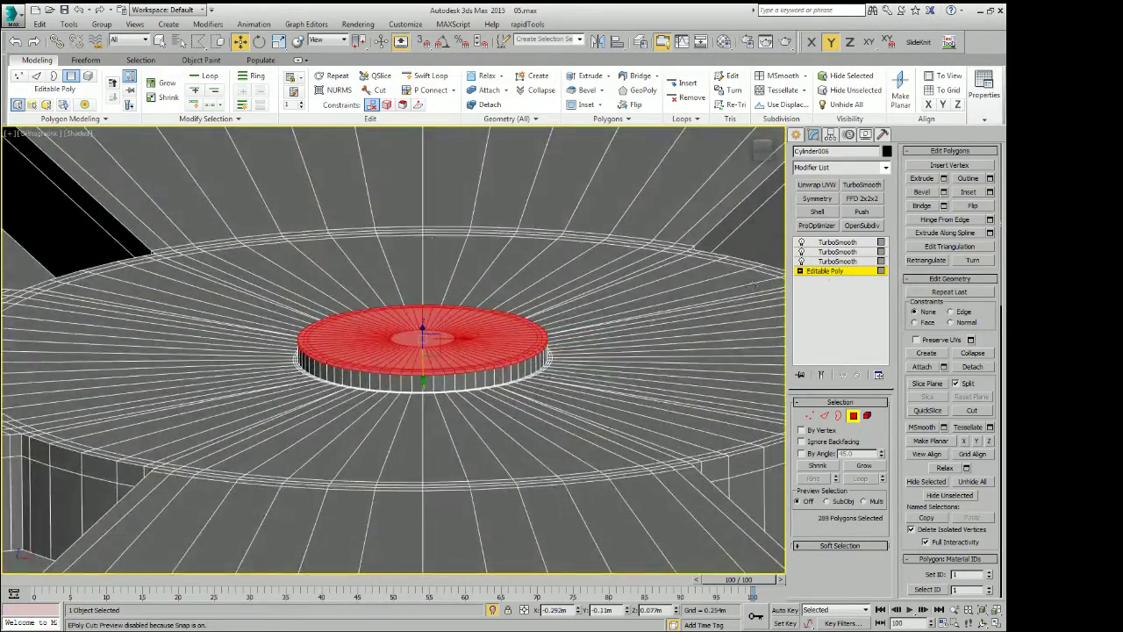
Return to the TurboSmooth level and deselect the emblem to view the smoothed stud
{"action": "left_click", "coordinate": [835, 271]}
{"action": "left_click", "coordinate": [838, 242]}
{"action": "left_click", "coordinate": [503, 333]}
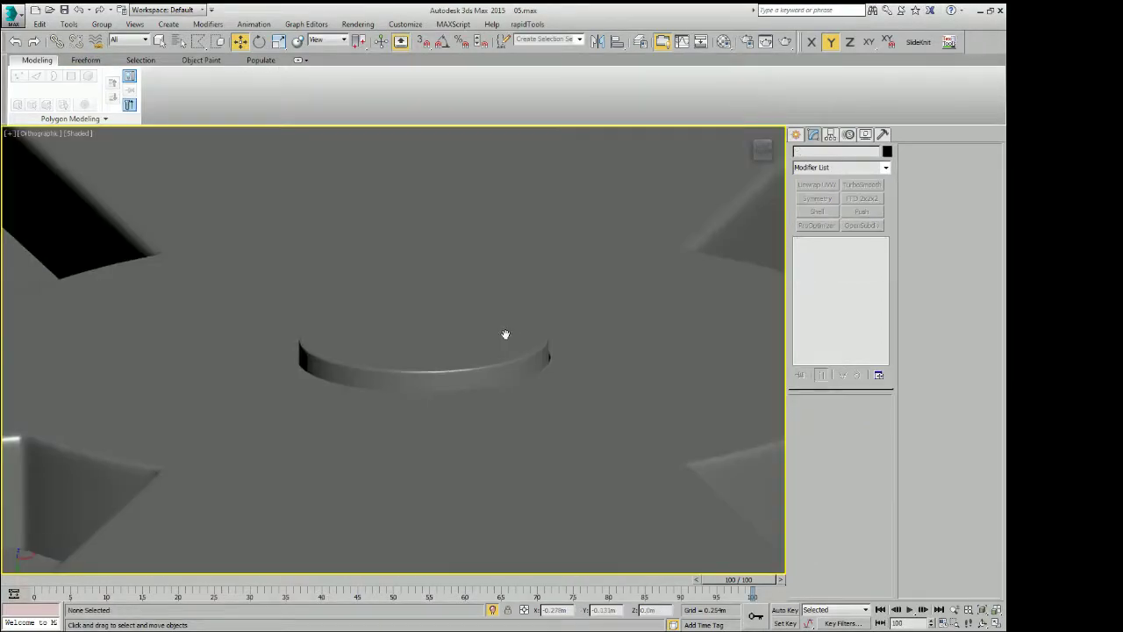
{"action": "scroll", "coordinate": [471, 343], "scroll_direction": "down", "scroll_amount": 5}
{"action": "scroll", "coordinate": [475, 338], "scroll_direction": "up", "scroll_amount": 5}
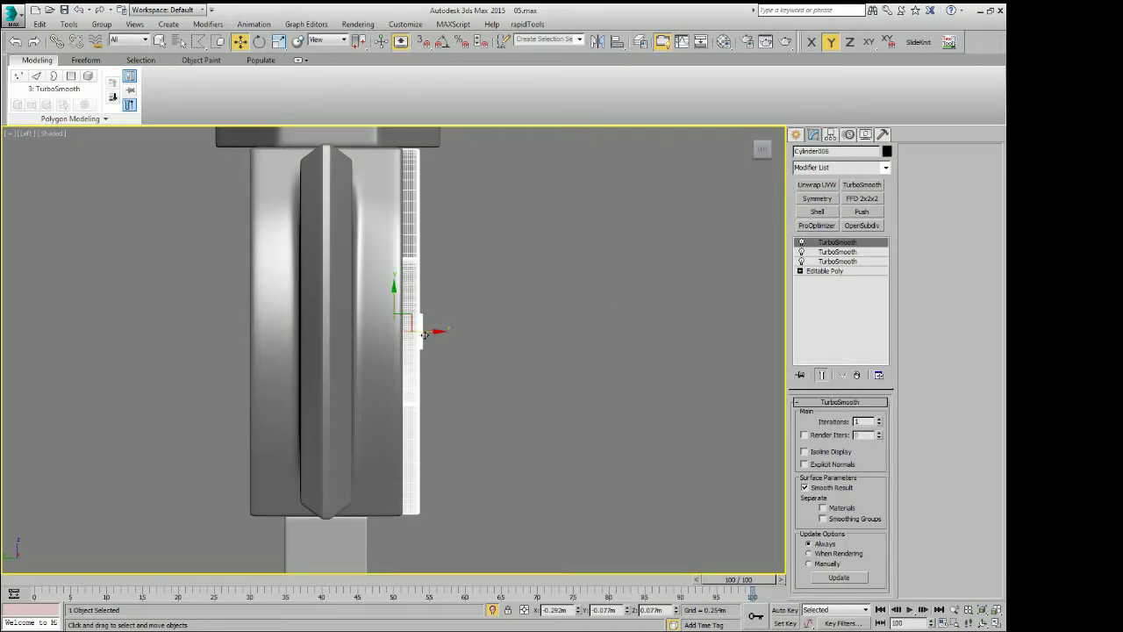
Clone the thin cylinder piece, mirror the copy and shift it along X beside the crossguard
{"action": "left_click_drag", "start_coordinate": [424, 334], "coordinate": [217, 350], "text": "shift"}
{"action": "left_click", "coordinate": [505, 375]}
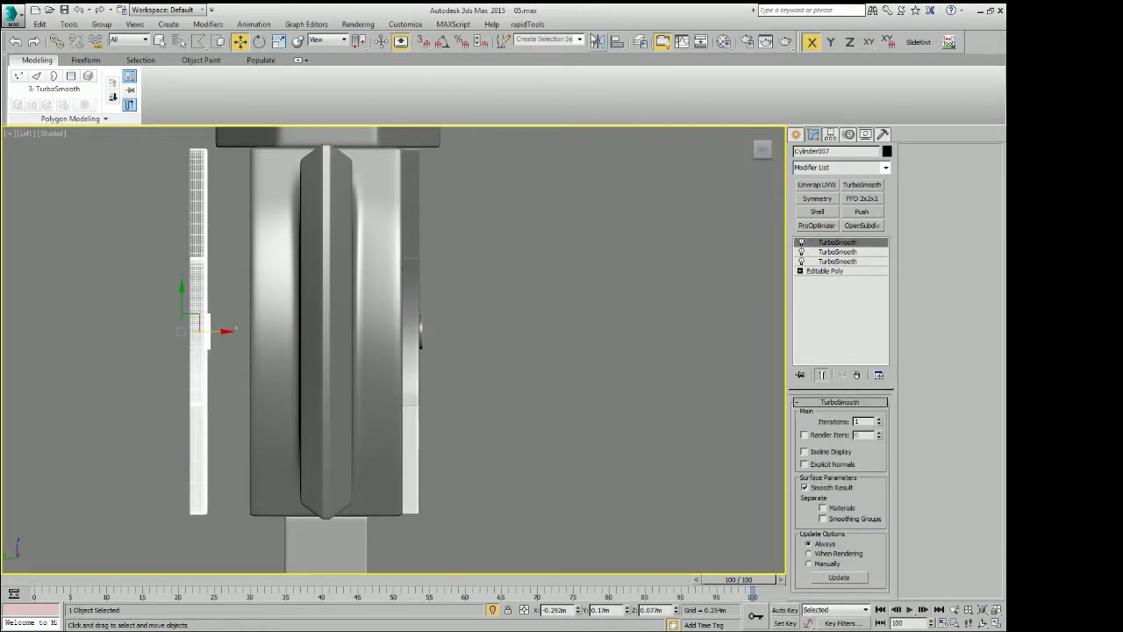
{"action": "left_click", "coordinate": [596, 42]}
{"action": "left_click", "coordinate": [487, 409]}
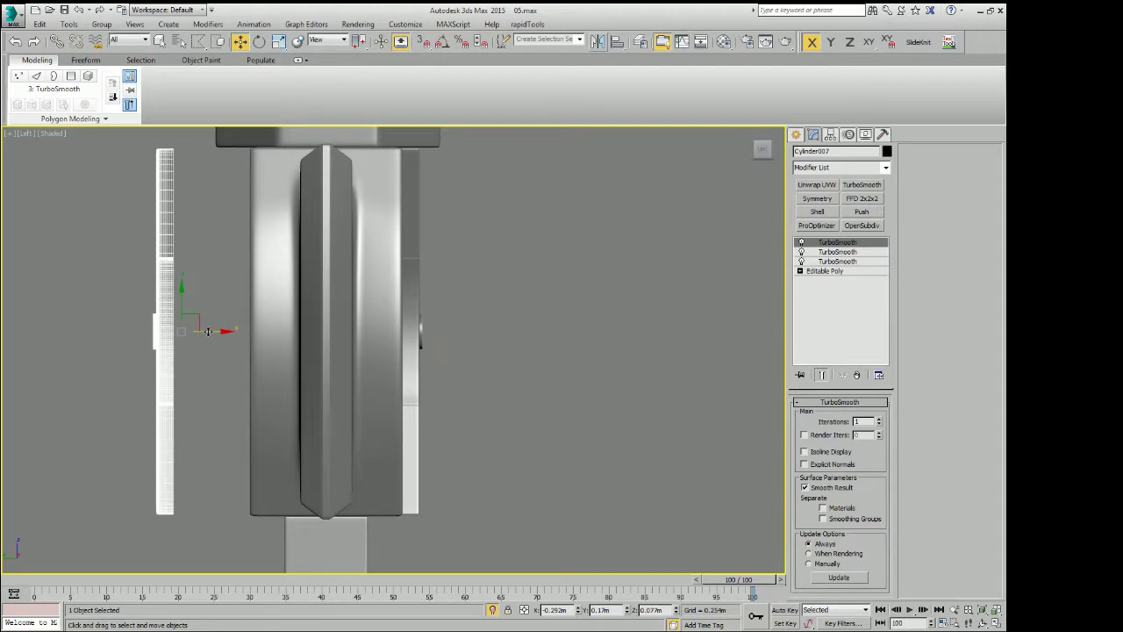
{"action": "left_click_drag", "start_coordinate": [210, 330], "coordinate": [286, 330]}
Check the mirrored piece in wireframe, then return to shaded display and clear the selection
{"action": "key", "text": "F3"}
{"action": "scroll", "coordinate": [260, 323], "scroll_direction": "up", "scroll_amount": 5}
{"action": "scroll", "coordinate": [261, 323], "scroll_direction": "up", "scroll_amount": 3}
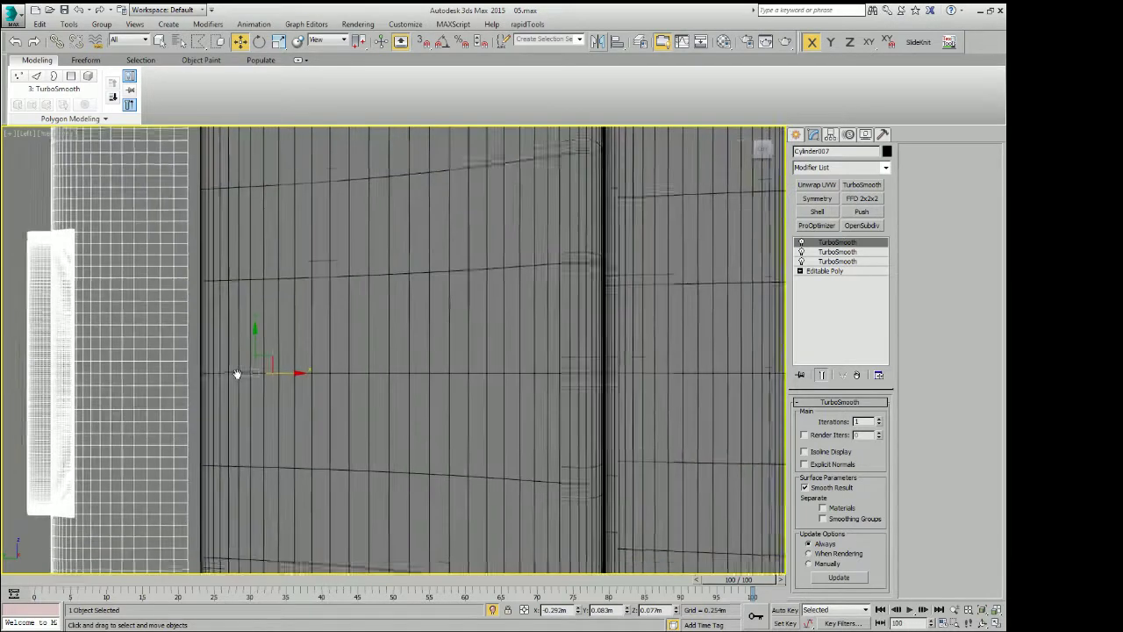
{"action": "scroll", "coordinate": [238, 375], "scroll_direction": "up", "scroll_amount": 3}
{"action": "key", "text": "F3"}
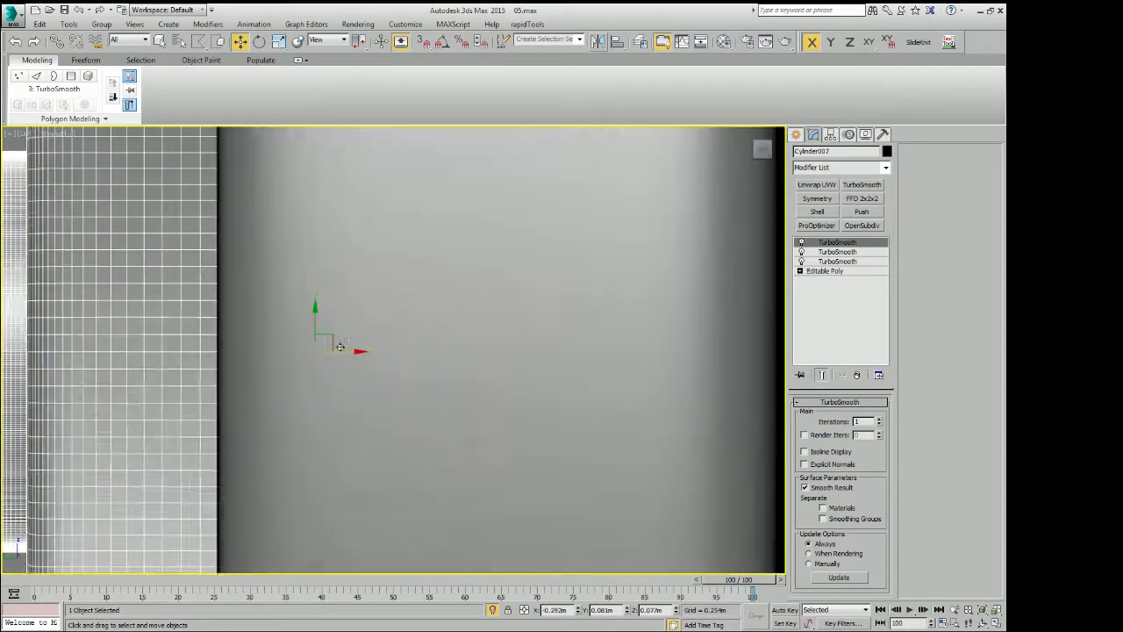
{"action": "scroll", "coordinate": [342, 334], "scroll_direction": "down", "scroll_amount": 3}
{"action": "left_click", "coordinate": [344, 332]}
{"action": "scroll", "coordinate": [344, 331], "scroll_direction": "down", "scroll_amount": 4}
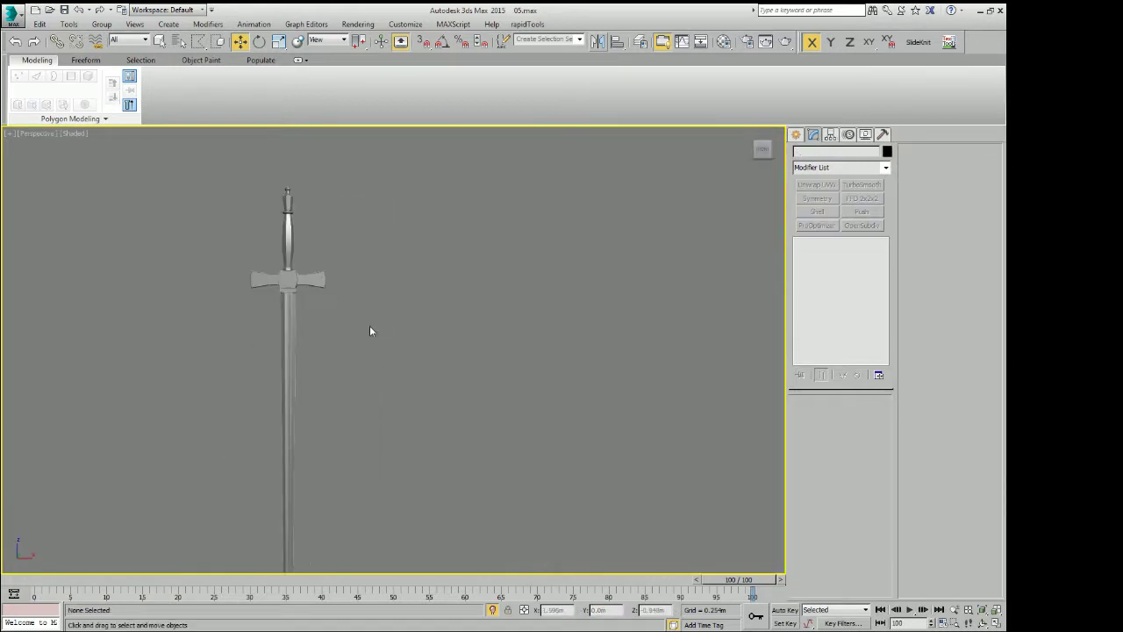
Switch to the Perspective view and orbit to face the cross emblem
{"action": "key", "text": "p"}
{"action": "scroll", "coordinate": [404, 206], "scroll_direction": "up", "scroll_amount": 5}
{"action": "scroll", "coordinate": [366, 331], "scroll_direction": "down", "scroll_amount": 5}
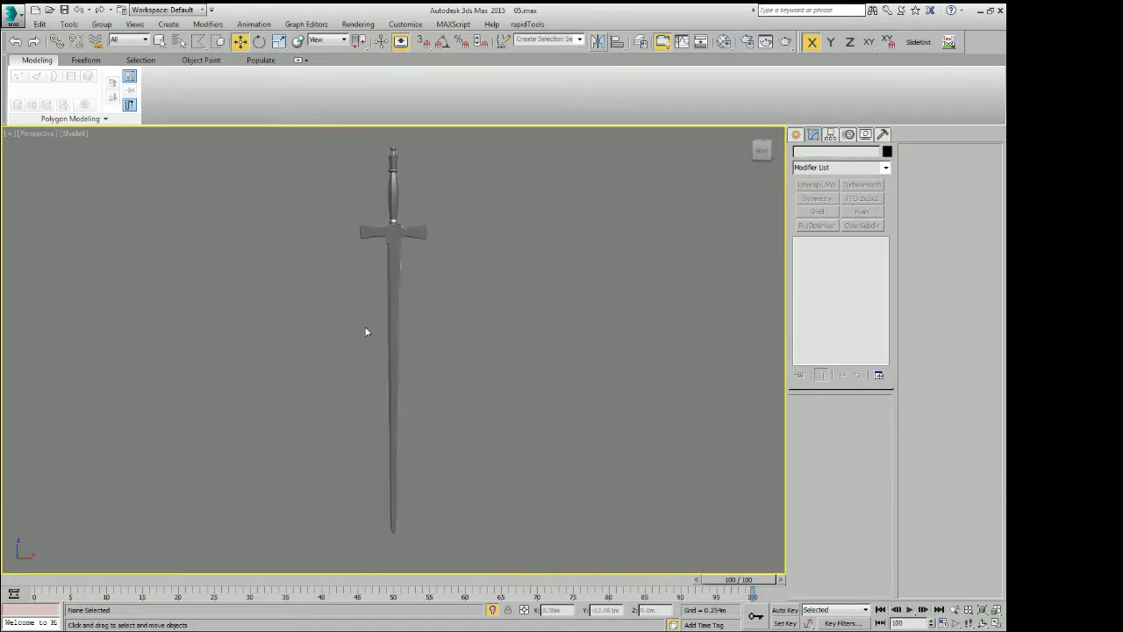
{"action": "middle_click_drag", "start_coordinate": [366, 330], "coordinate": [357, 313], "text": "alt"}
{"action": "scroll", "coordinate": [356, 183], "scroll_direction": "up", "scroll_amount": 4}
{"action": "scroll", "coordinate": [311, 272], "scroll_direction": "up", "scroll_amount": 2}
{"action": "scroll", "coordinate": [311, 272], "scroll_direction": "up", "scroll_amount": 3}
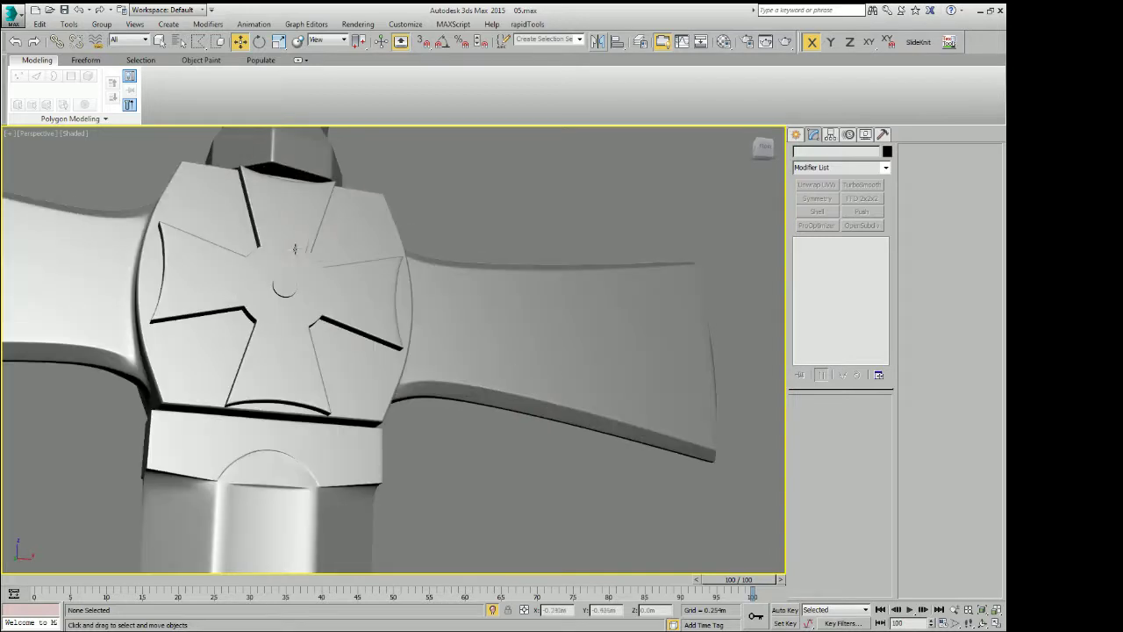
{"action": "middle_click_drag", "start_coordinate": [286, 287], "coordinate": [290, 290], "text": "alt"}
{"action": "scroll", "coordinate": [298, 291], "scroll_direction": "up", "scroll_amount": 3}
Select the cross emblem, delete it and undo to compare the centre circle beneath
{"action": "left_click", "coordinate": [356, 302]}
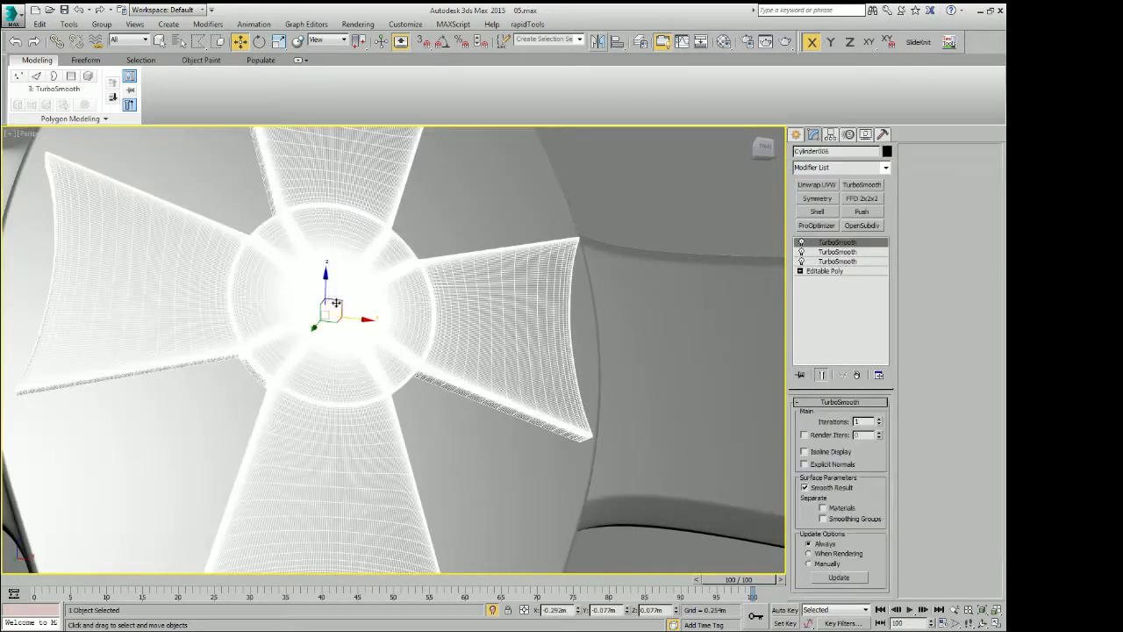
{"action": "key", "text": "Delete"}
{"action": "scroll", "coordinate": [340, 304], "scroll_direction": "up", "scroll_amount": 2}
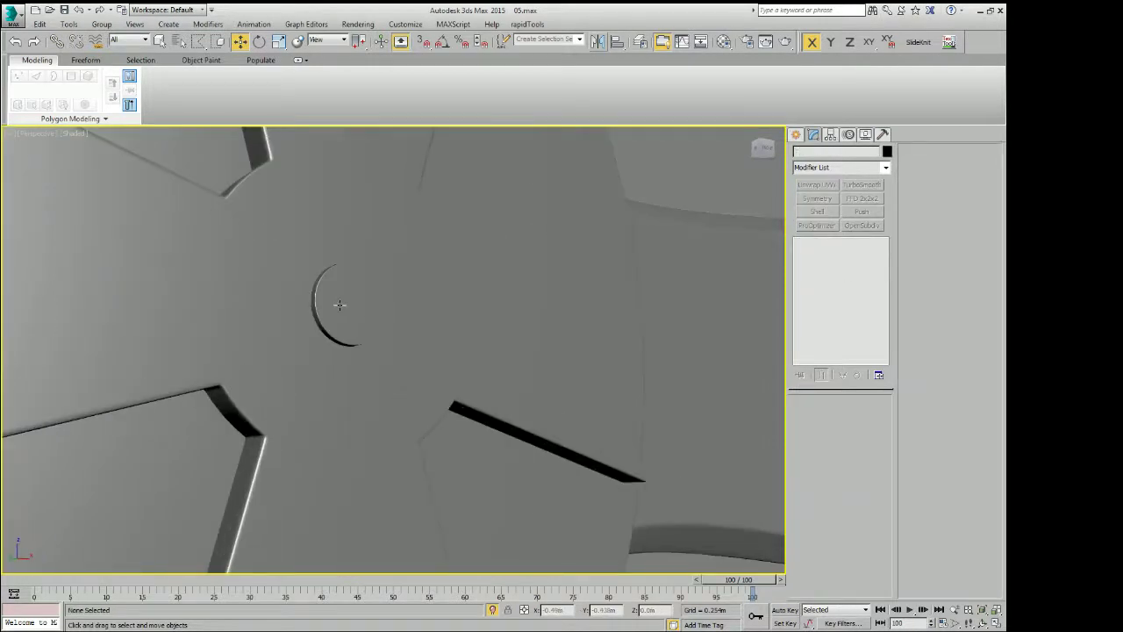
{"action": "scroll", "coordinate": [339, 304], "scroll_direction": "down", "scroll_amount": 2}
{"action": "scroll", "coordinate": [329, 303], "scroll_direction": "down", "scroll_amount": 2}
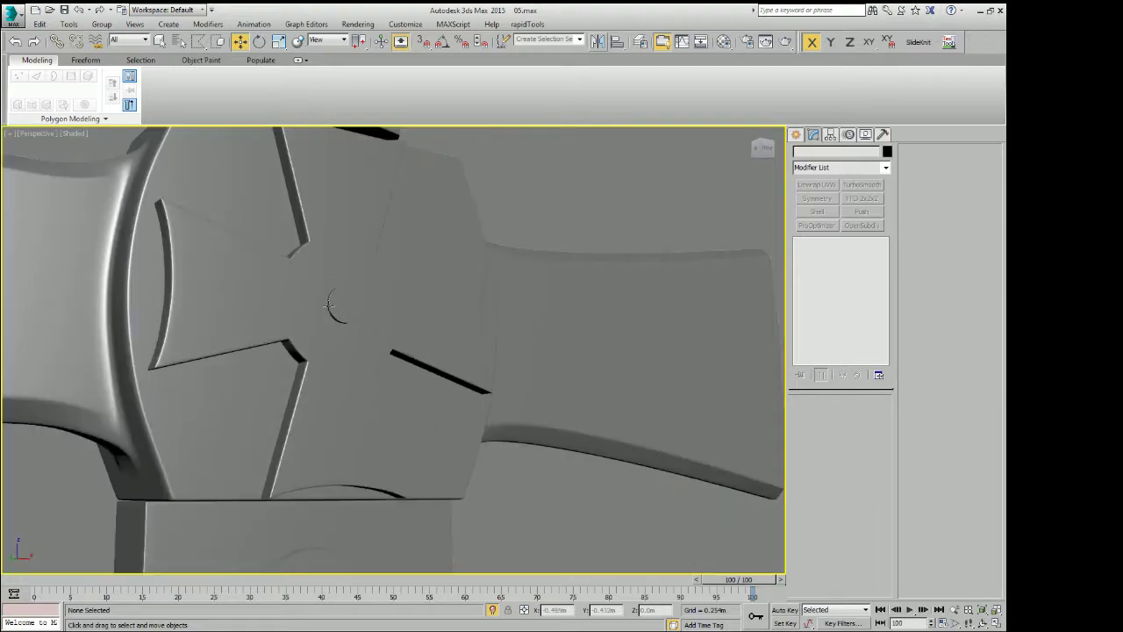
{"action": "key", "text": "ctrl+z"}
Delete and restore the emblem again, zooming in to inspect the centre circle
{"action": "scroll", "coordinate": [351, 307], "scroll_direction": "up", "scroll_amount": 3}
{"action": "key", "text": "Delete"}
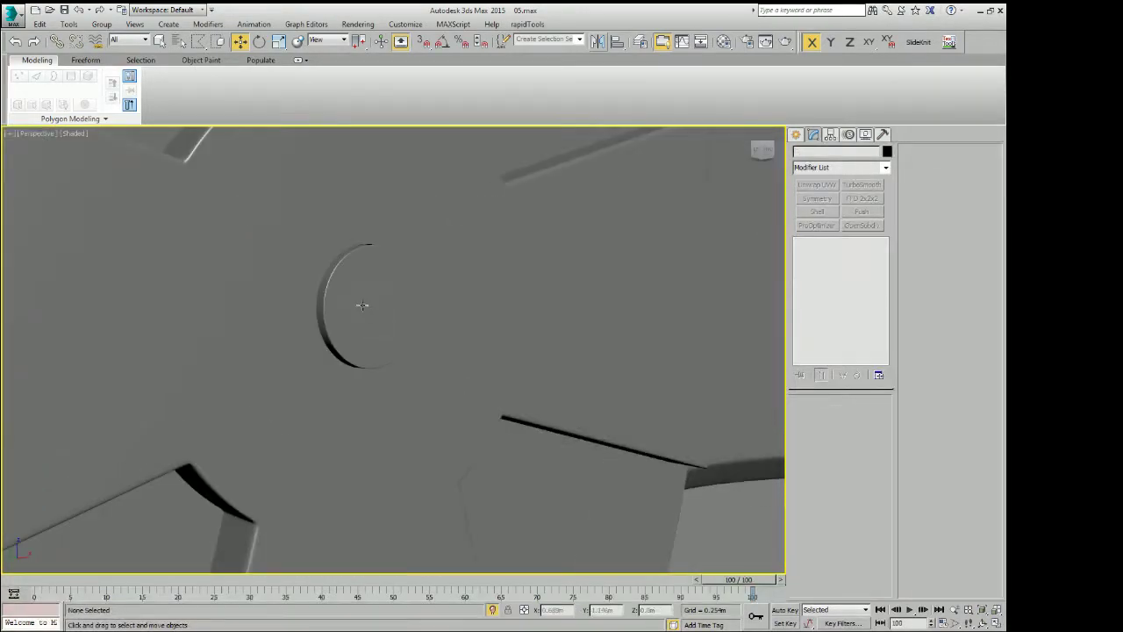
{"action": "scroll", "coordinate": [362, 306], "scroll_direction": "down", "scroll_amount": 2}
{"action": "key", "text": "ctrl+z"}
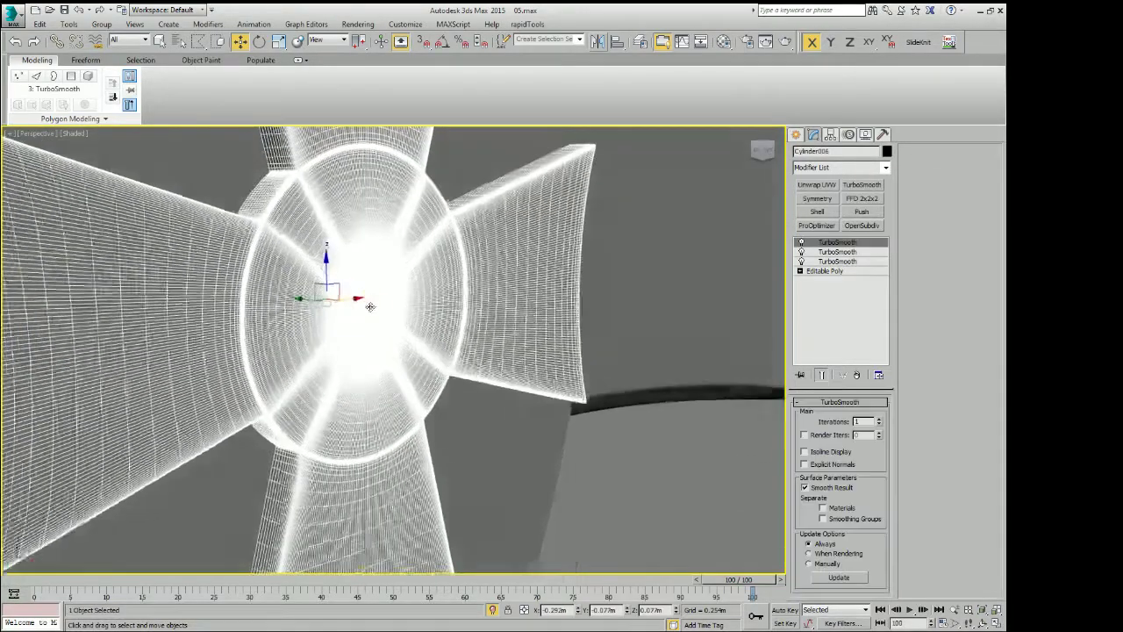
{"action": "key", "text": "Delete"}
{"action": "scroll", "coordinate": [352, 276], "scroll_direction": "down", "scroll_amount": 3}
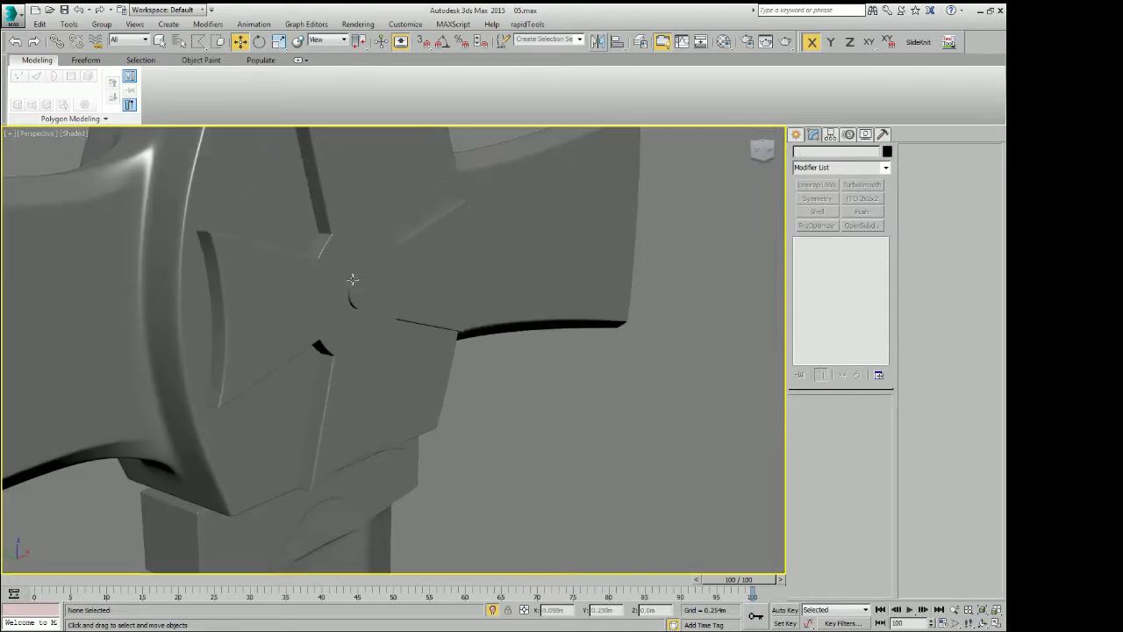
{"action": "scroll", "coordinate": [352, 277], "scroll_direction": "down", "scroll_amount": 3}
{"action": "scroll", "coordinate": [319, 274], "scroll_direction": "up", "scroll_amount": 2}
{"action": "scroll", "coordinate": [319, 274], "scroll_direction": "up", "scroll_amount": 2}
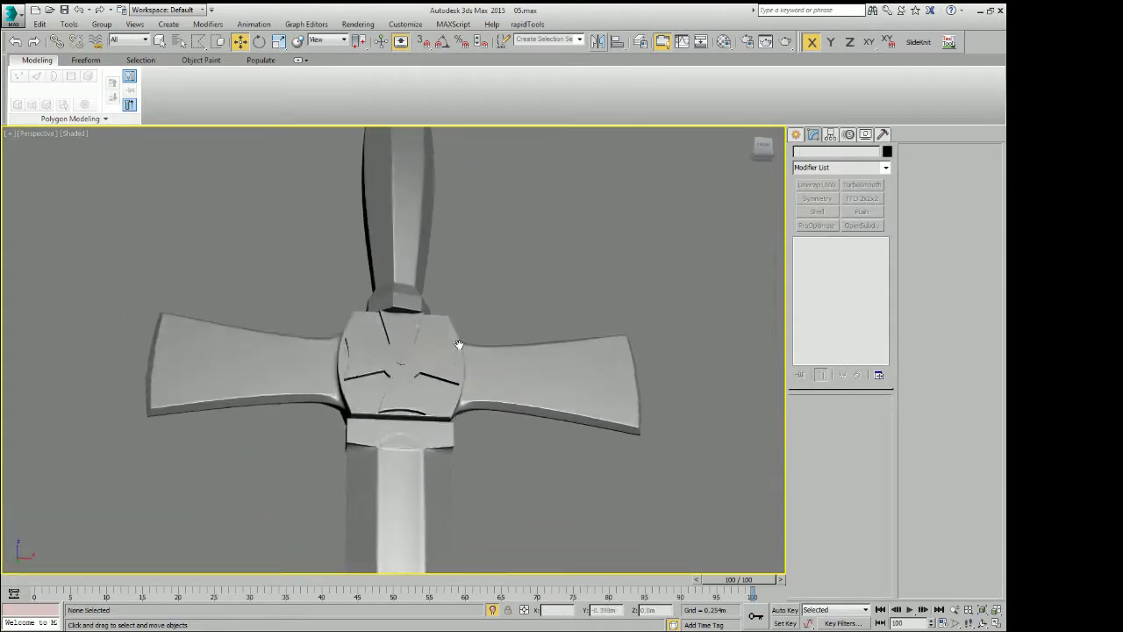
{"action": "scroll", "coordinate": [320, 308], "scroll_direction": "up", "scroll_amount": 2}
{"action": "scroll", "coordinate": [322, 342], "scroll_direction": "up", "scroll_amount": 3}
{"action": "scroll", "coordinate": [322, 362], "scroll_direction": "up", "scroll_amount": 2}
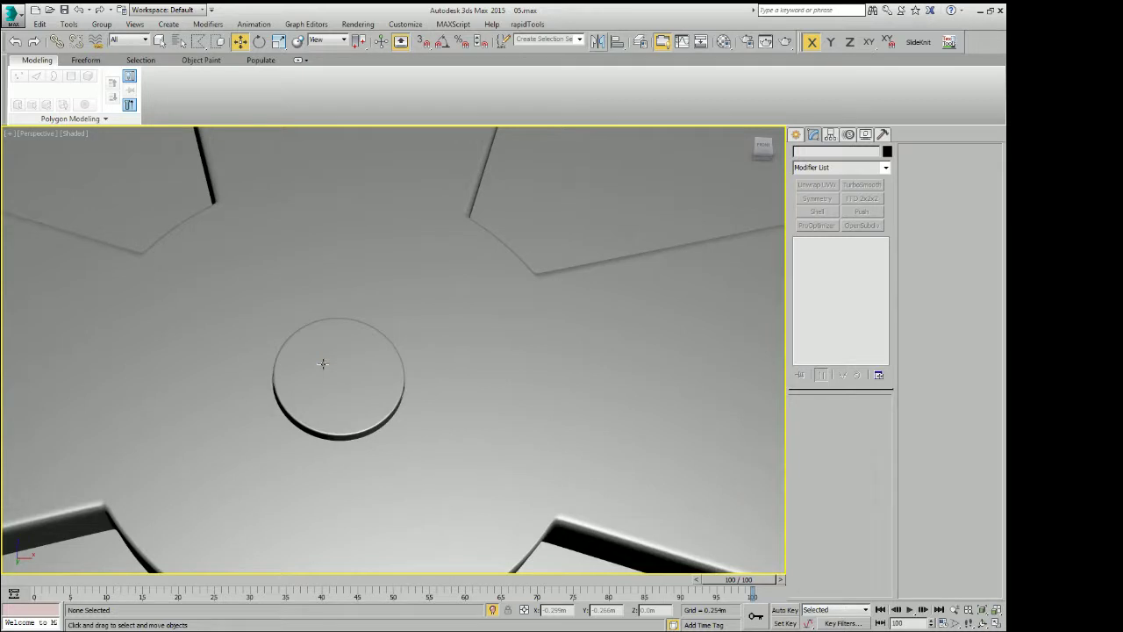
{"action": "scroll", "coordinate": [322, 362], "scroll_direction": "down", "scroll_amount": 3}
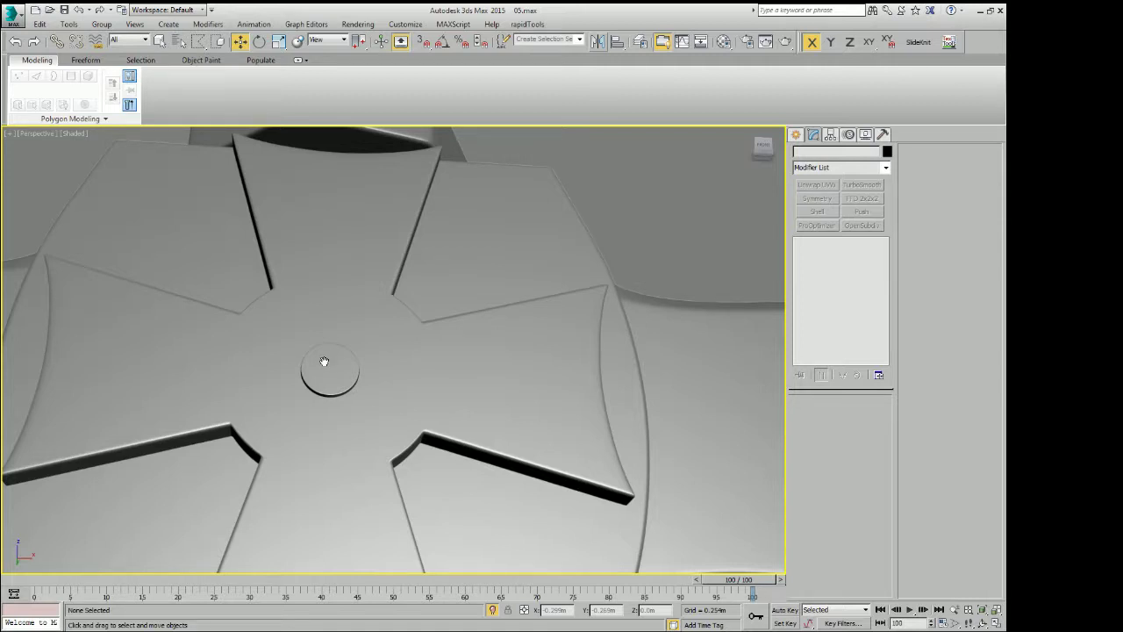
{"action": "middle_click_drag", "start_coordinate": [324, 362], "coordinate": [388, 289]}
{"action": "left_click", "coordinate": [445, 308]}
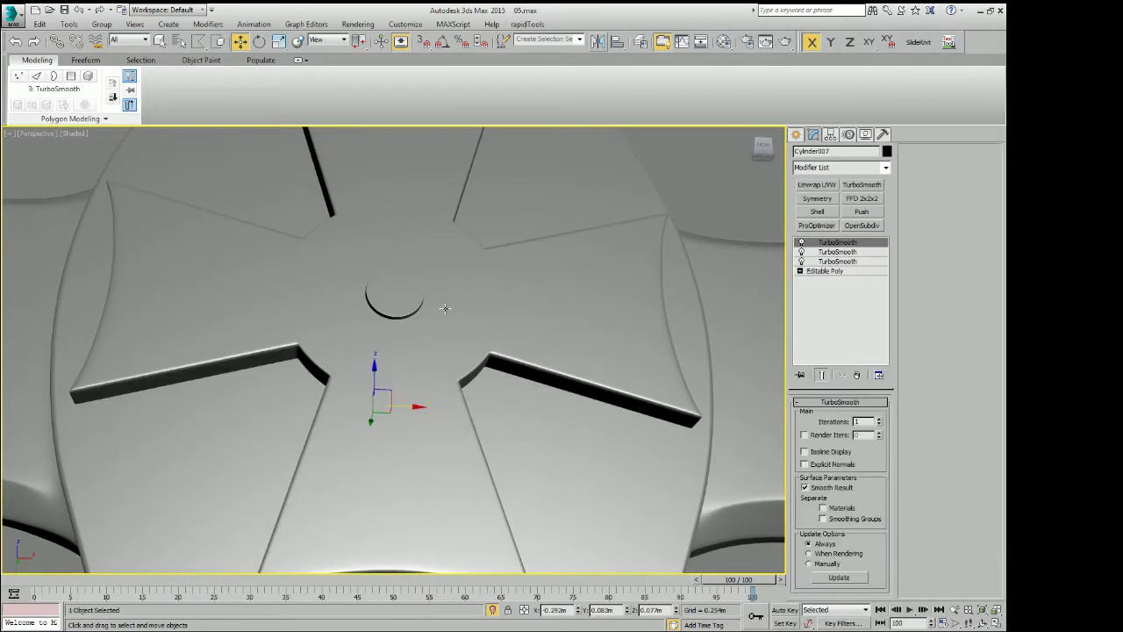
{"action": "key", "text": "ctrl+d"}
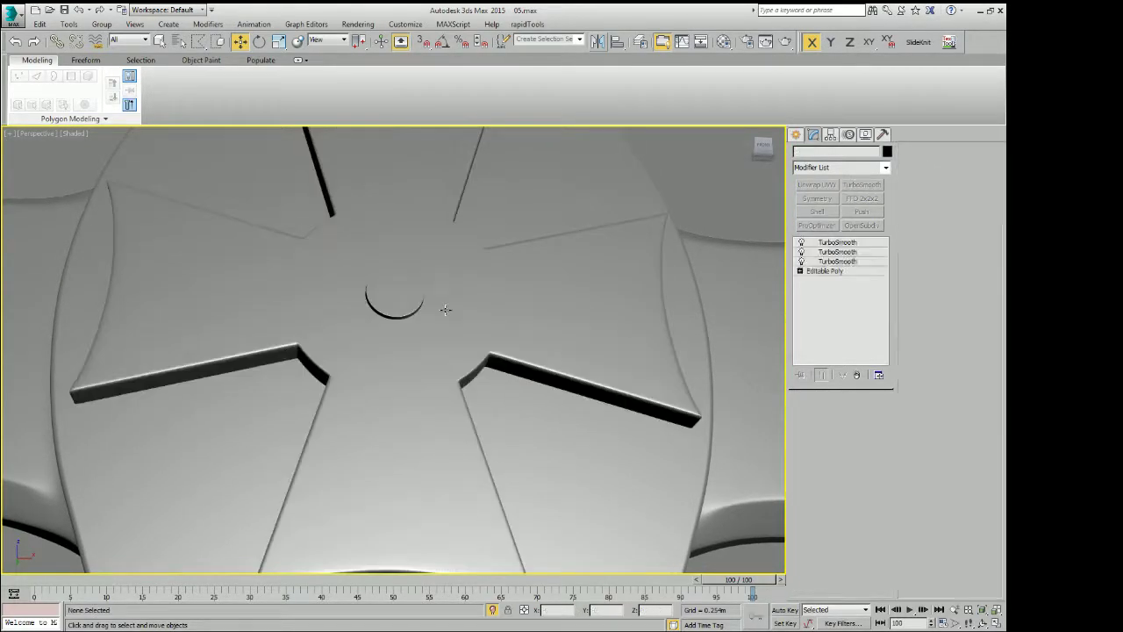
{"action": "left_click", "coordinate": [445, 309]}
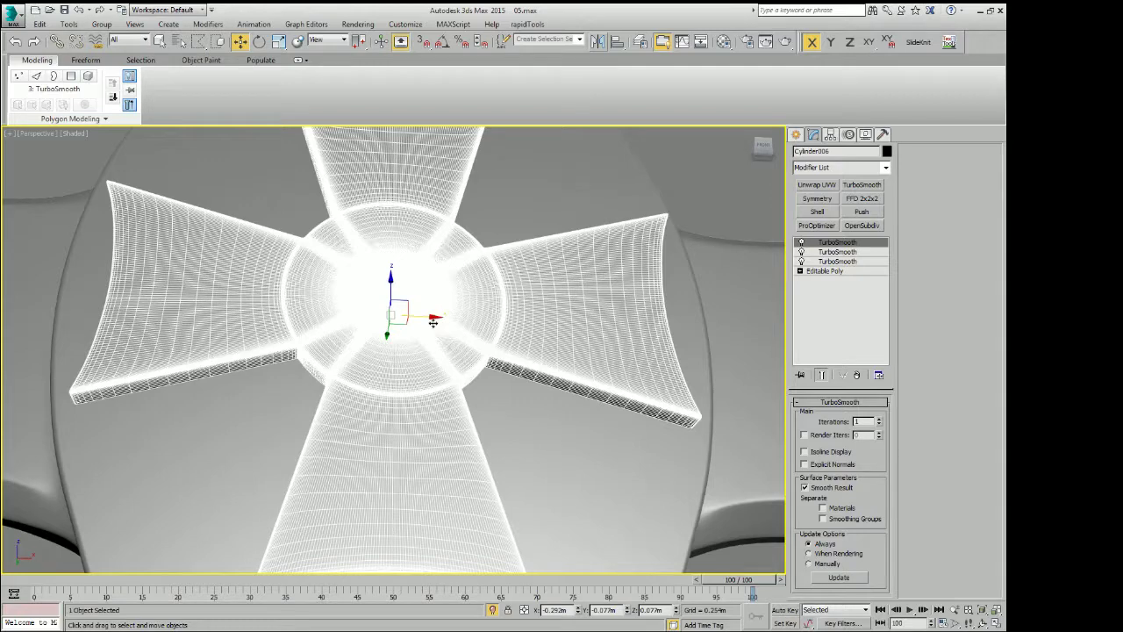
{"action": "key", "text": "ctrl+d"}
{"action": "scroll", "coordinate": [489, 283], "scroll_direction": "up", "scroll_amount": 1}
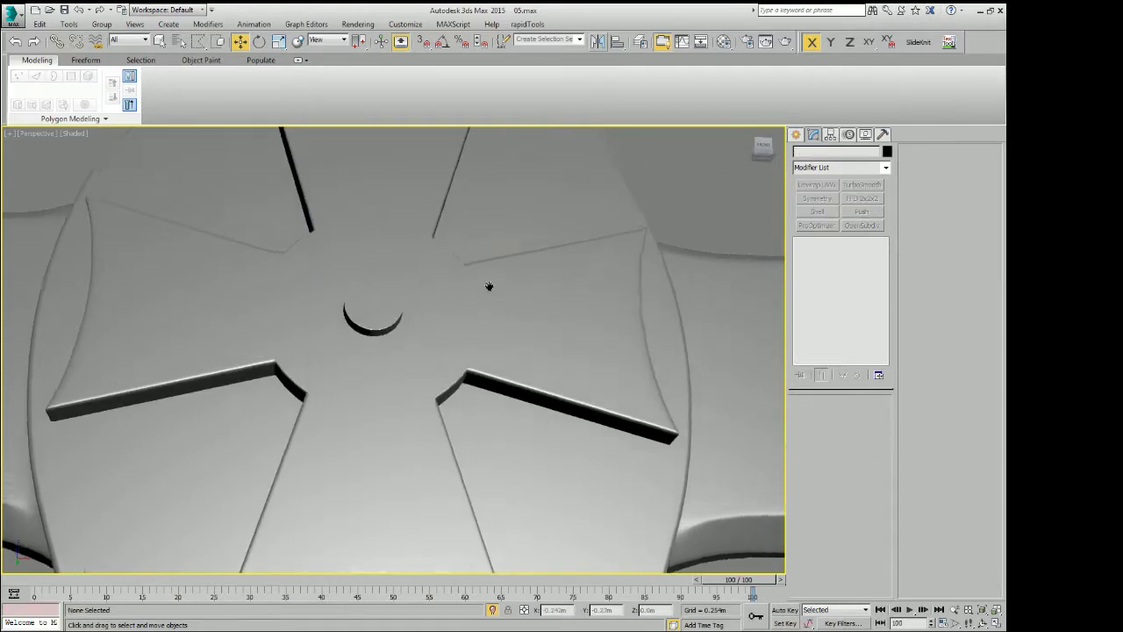
{"action": "scroll", "coordinate": [469, 325], "scroll_direction": "up", "scroll_amount": 5}
{"action": "scroll", "coordinate": [469, 326], "scroll_direction": "down", "scroll_amount": 5}
{"action": "scroll", "coordinate": [336, 331], "scroll_direction": "down", "scroll_amount": 3}
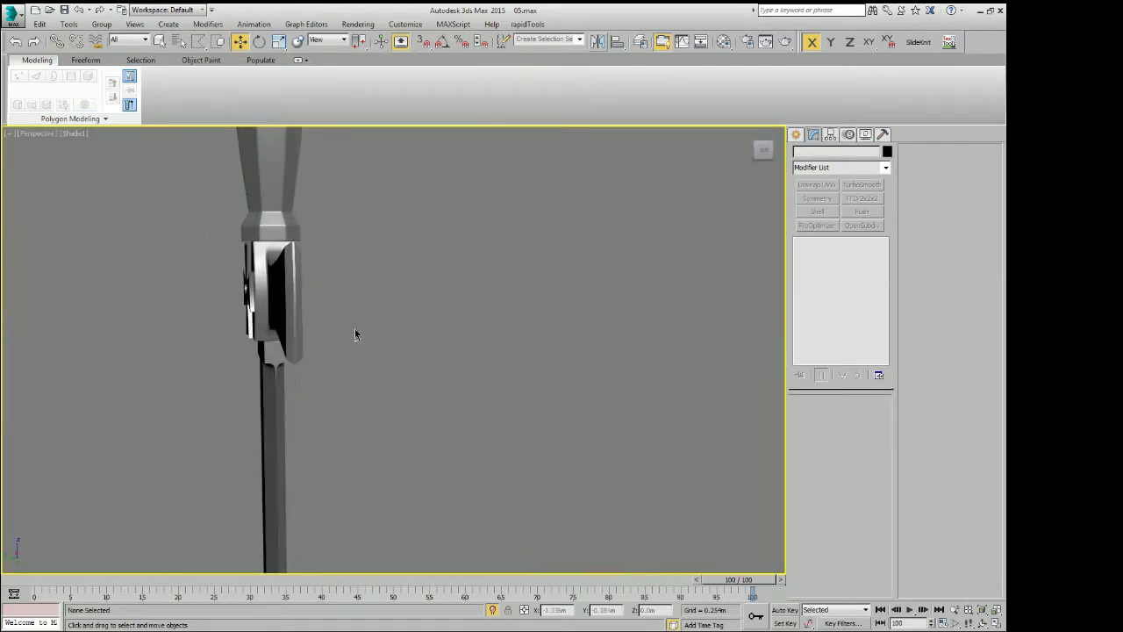
{"action": "mouse_move", "coordinate": [349, 331]}
{"action": "middle_mouse_down", "text": "alt"}
{"action": "mouse_move", "coordinate": [314, 314]}
{"action": "mouse_move", "coordinate": [484, 211]}
{"action": "middle_mouse_up", "text": "alt"}
{"action": "scroll", "coordinate": [313, 313], "scroll_direction": "up", "scroll_amount": 2}
{"action": "scroll", "coordinate": [311, 311], "scroll_direction": "down", "scroll_amount": 5}
{"action": "scroll", "coordinate": [377, 389], "scroll_direction": "up", "scroll_amount": 5}
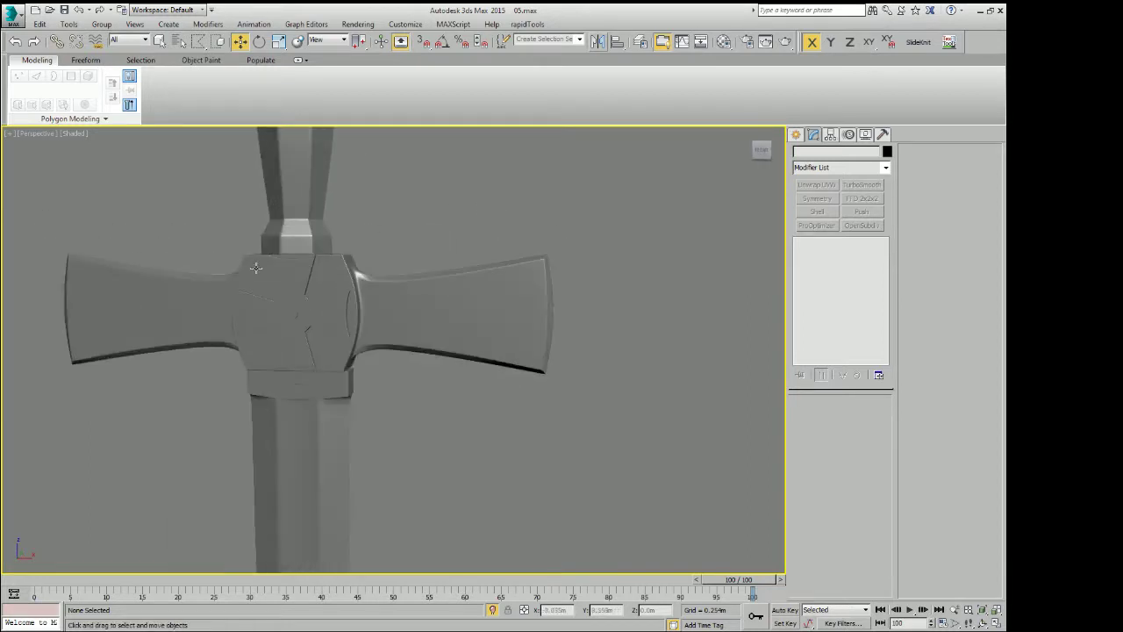
{"action": "scroll", "coordinate": [376, 389], "scroll_direction": "up", "scroll_amount": 2}
{"action": "scroll", "coordinate": [376, 389], "scroll_direction": "down", "scroll_amount": 3}
{"action": "scroll", "coordinate": [431, 431], "scroll_direction": "down", "scroll_amount": 4}
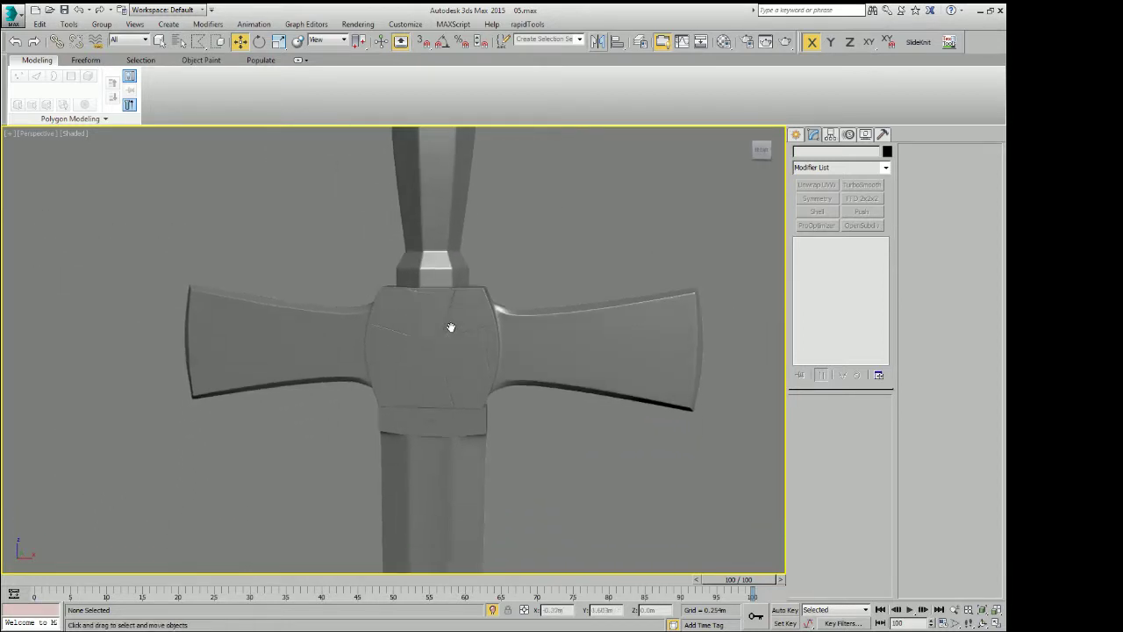
{"action": "middle_click_drag", "start_coordinate": [451, 324], "coordinate": [456, 400]}
{"action": "scroll", "coordinate": [445, 304], "scroll_direction": "up", "scroll_amount": 3}
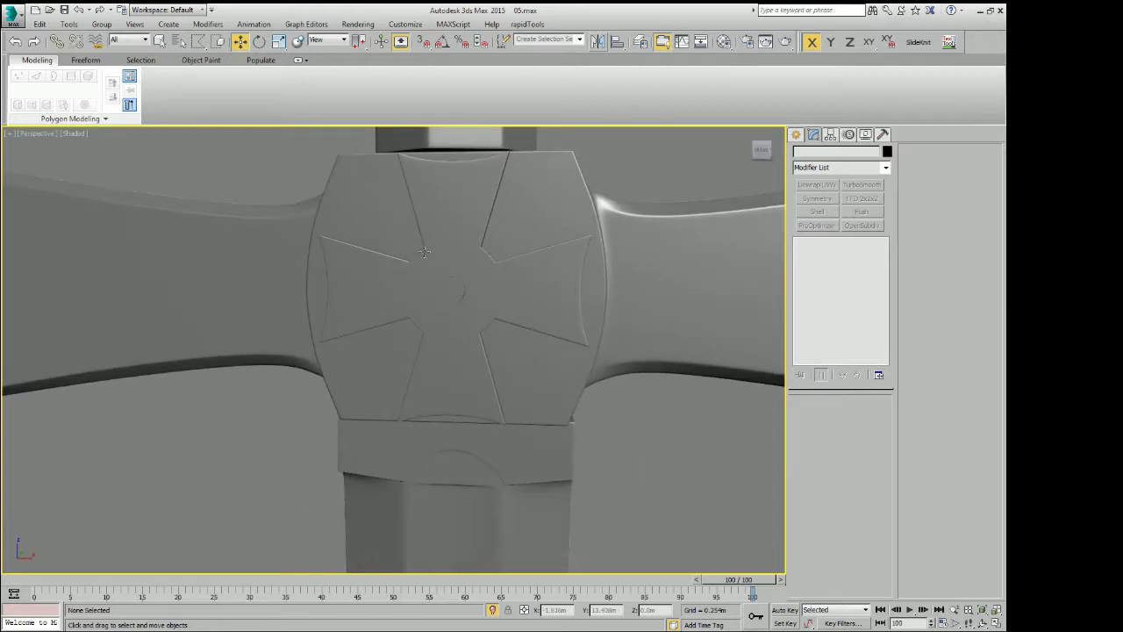
{"action": "scroll", "coordinate": [482, 252], "scroll_direction": "up", "scroll_amount": 2}
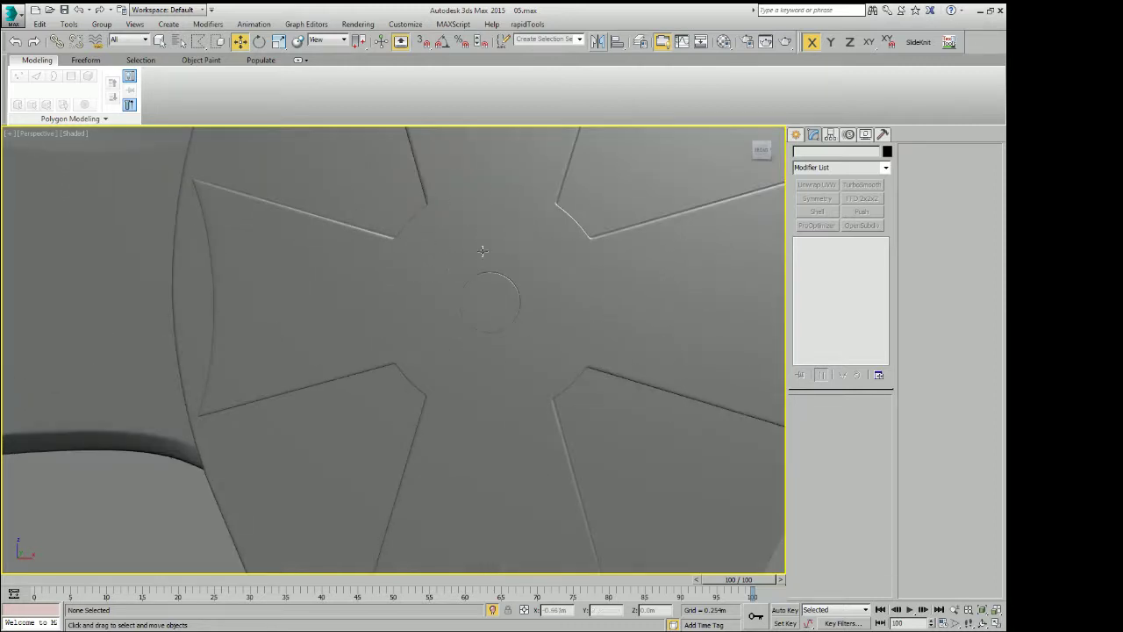
{"action": "middle_click_drag", "start_coordinate": [516, 269], "coordinate": [516, 261], "text": "alt"}
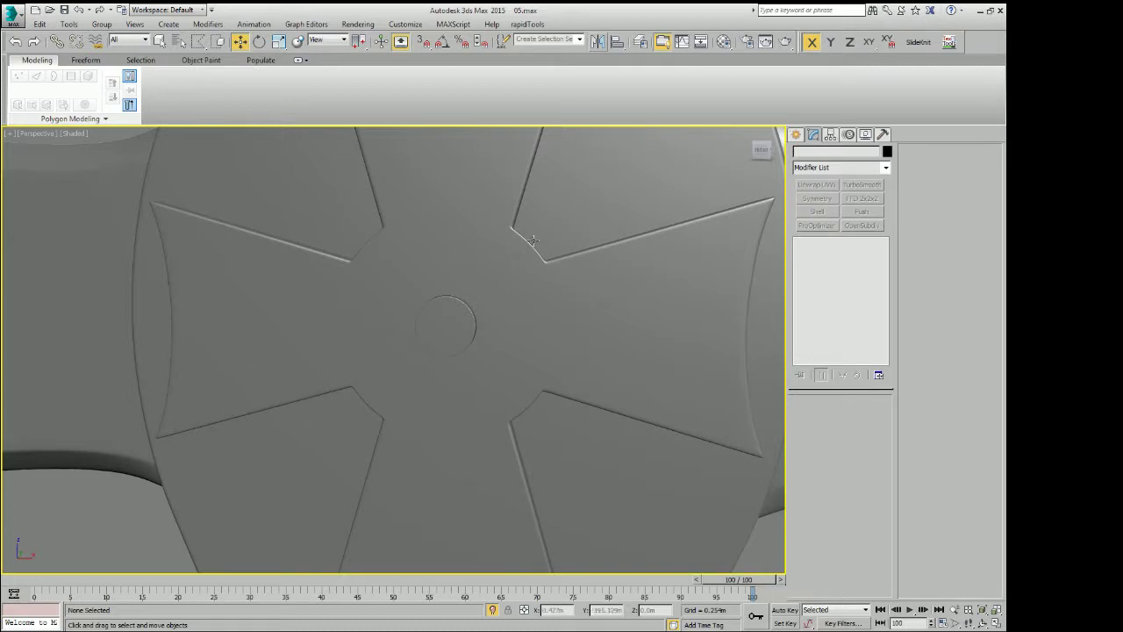
{"action": "scroll", "coordinate": [477, 291], "scroll_direction": "down", "scroll_amount": 4}
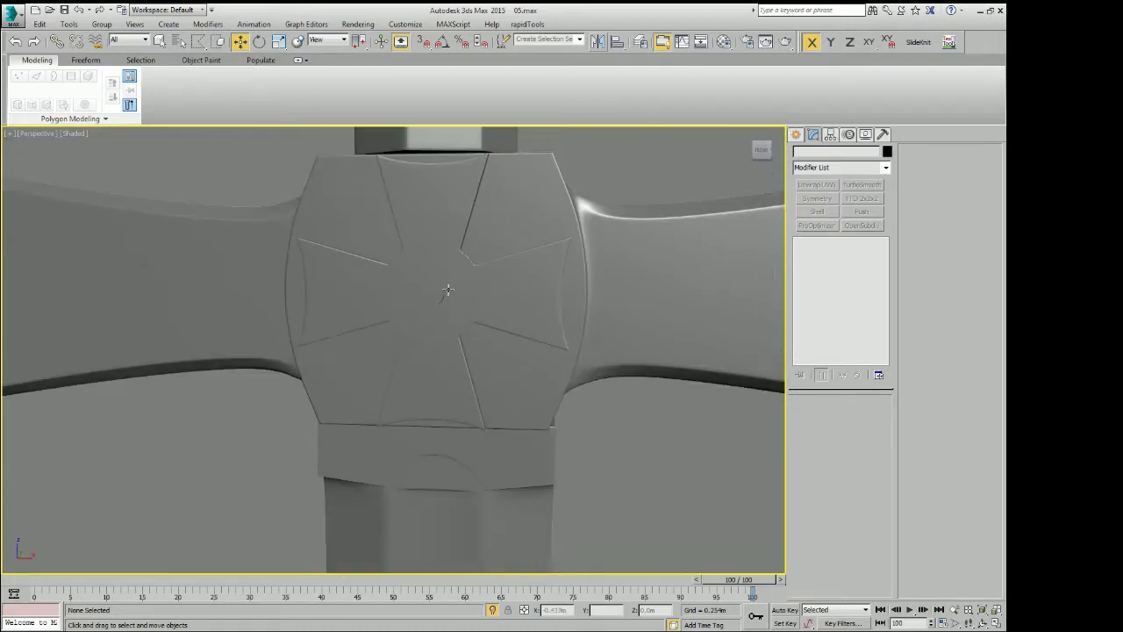
{"action": "scroll", "coordinate": [477, 291], "scroll_direction": "down", "scroll_amount": 2}
{"action": "scroll", "coordinate": [478, 291], "scroll_direction": "down", "scroll_amount": 1}
{"action": "mouse_move", "coordinate": [474, 294]}
{"action": "middle_mouse_down", "text": "alt"}
{"action": "mouse_move", "coordinate": [462, 304]}
{"action": "mouse_move", "coordinate": [433, 271]}
{"action": "mouse_move", "coordinate": [451, 293]}
{"action": "mouse_move", "coordinate": [441, 401]}
{"action": "mouse_move", "coordinate": [454, 401]}
{"action": "middle_mouse_up", "text": "alt"}
{"action": "scroll", "coordinate": [461, 304], "scroll_direction": "down", "scroll_amount": 3}
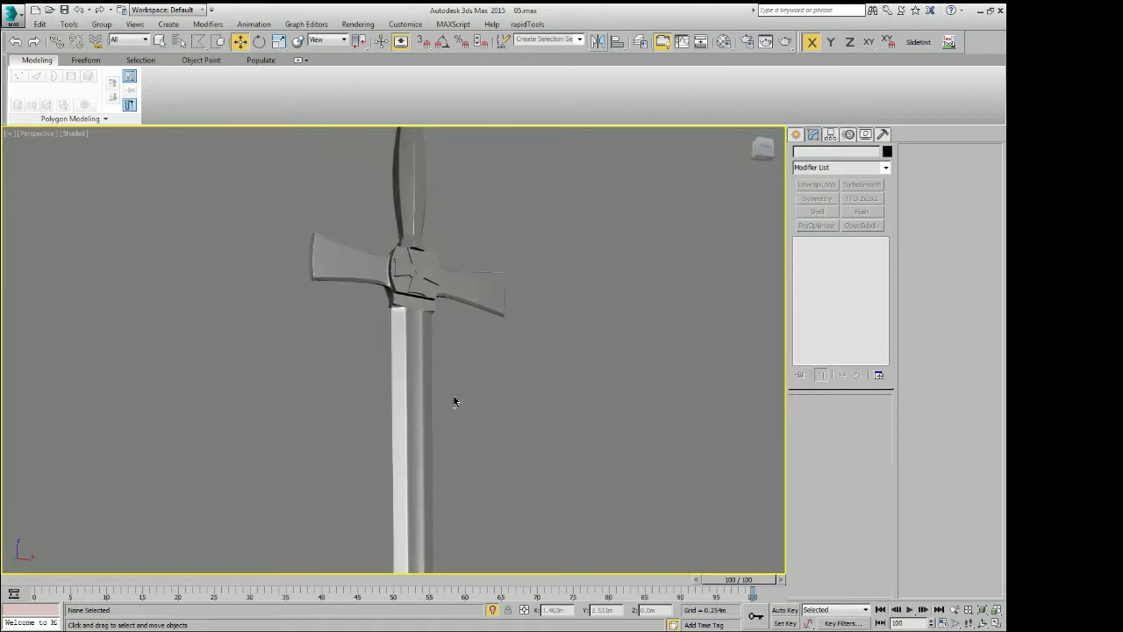
{"action": "scroll", "coordinate": [404, 321], "scroll_direction": "up", "scroll_amount": 3}
{"action": "scroll", "coordinate": [409, 295], "scroll_direction": "up", "scroll_amount": 3}
{"action": "mouse_move", "coordinate": [409, 296]}
{"action": "middle_mouse_down", "text": "alt"}
{"action": "mouse_move", "coordinate": [429, 310]}
{"action": "mouse_move", "coordinate": [466, 295]}
{"action": "mouse_move", "coordinate": [454, 289]}
{"action": "mouse_move", "coordinate": [459, 312]}
{"action": "middle_mouse_up", "text": "alt"}
Select the blade piece at the guard joint and open its Editable Poly base mesh
{"action": "scroll", "coordinate": [460, 312], "scroll_direction": "up", "scroll_amount": 3}
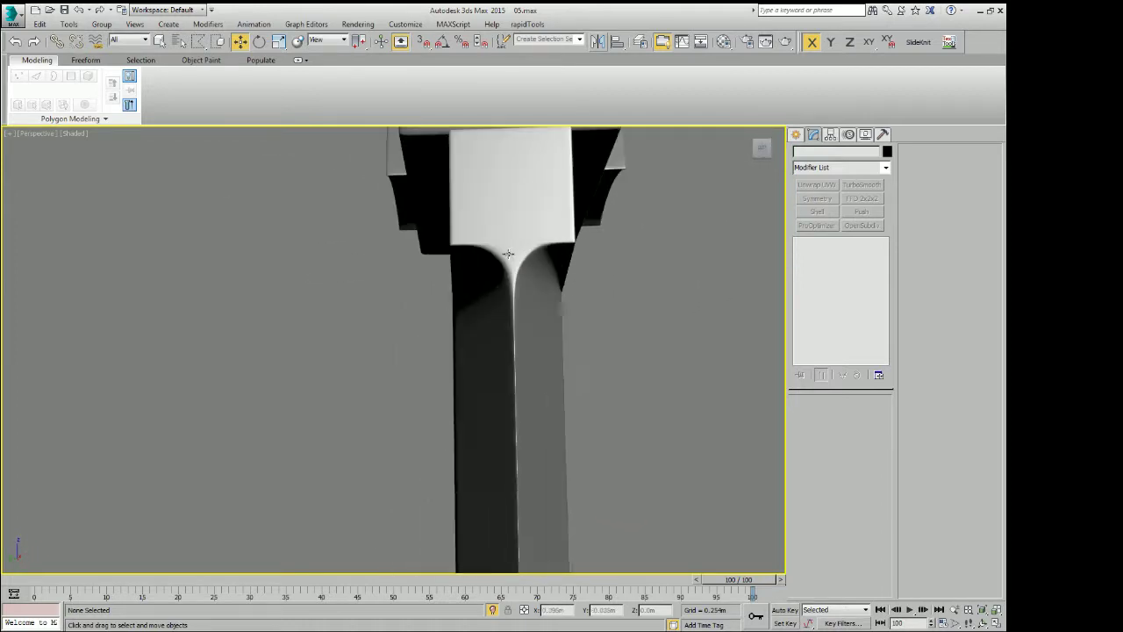
{"action": "scroll", "coordinate": [532, 234], "scroll_direction": "up", "scroll_amount": 2}
{"action": "scroll", "coordinate": [541, 241], "scroll_direction": "up", "scroll_amount": 3}
{"action": "left_click", "coordinate": [557, 235]}
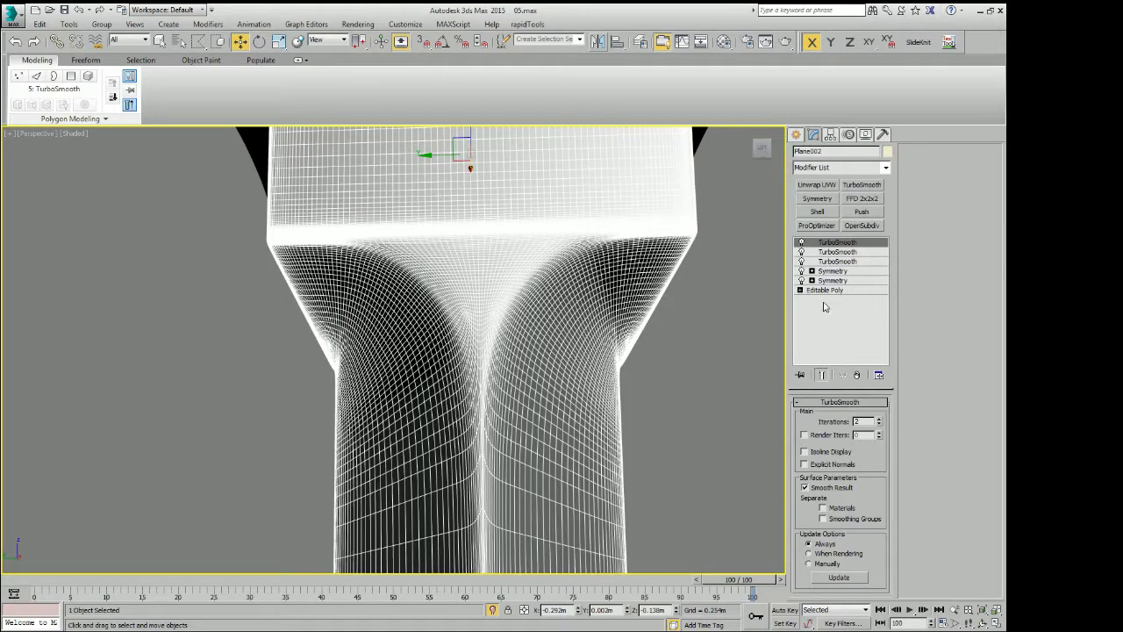
{"action": "left_click", "coordinate": [824, 290]}
{"action": "mouse_move", "coordinate": [518, 300]}
{"action": "middle_mouse_down", "text": "alt"}
{"action": "mouse_move", "coordinate": [409, 175]}
{"action": "mouse_move", "coordinate": [377, 266]}
{"action": "mouse_move", "coordinate": [332, 316]}
{"action": "mouse_move", "coordinate": [336, 384]}
{"action": "middle_mouse_up", "text": "alt"}
{"action": "scroll", "coordinate": [332, 315], "scroll_direction": "up", "scroll_amount": 4}
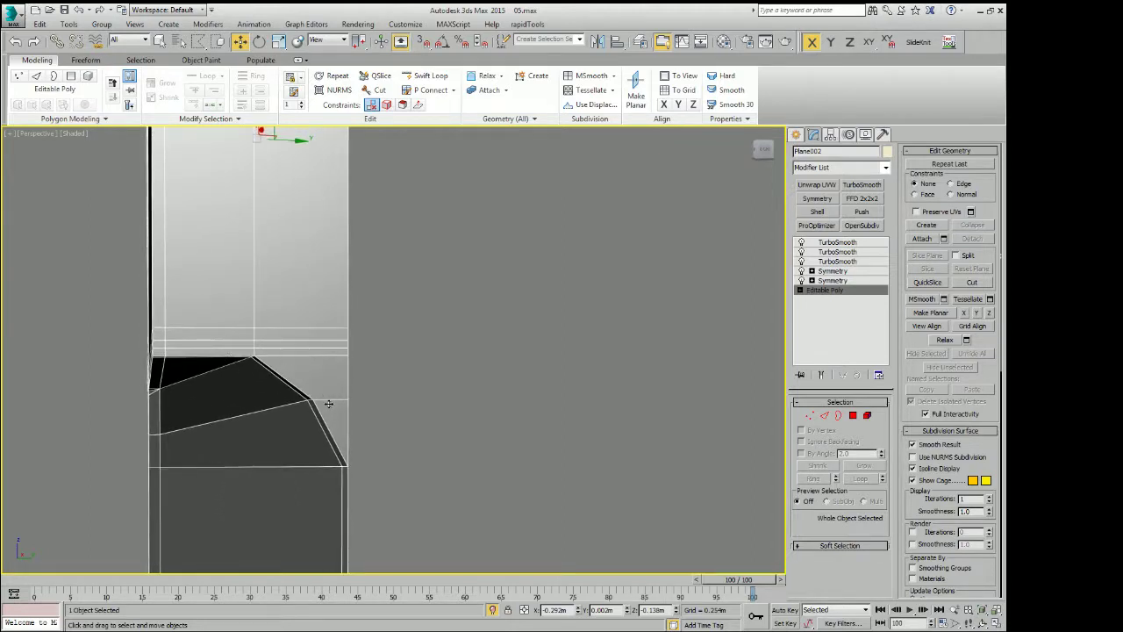
{"action": "mouse_move", "coordinate": [326, 400]}
{"action": "middle_mouse_down"}
{"action": "mouse_move", "coordinate": [363, 454]}
{"action": "mouse_move", "coordinate": [379, 228]}
{"action": "middle_mouse_up"}
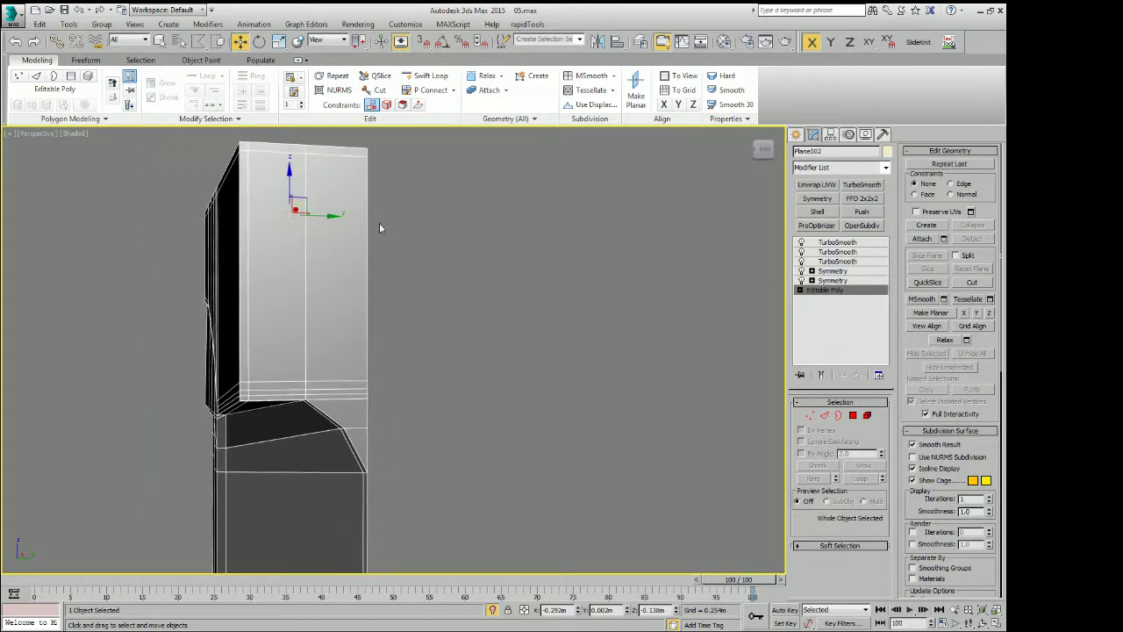
Try an edge loop near the junction, preview the smoothing, then reselect the blade's Editable Poly
{"action": "left_click", "coordinate": [430, 75]}
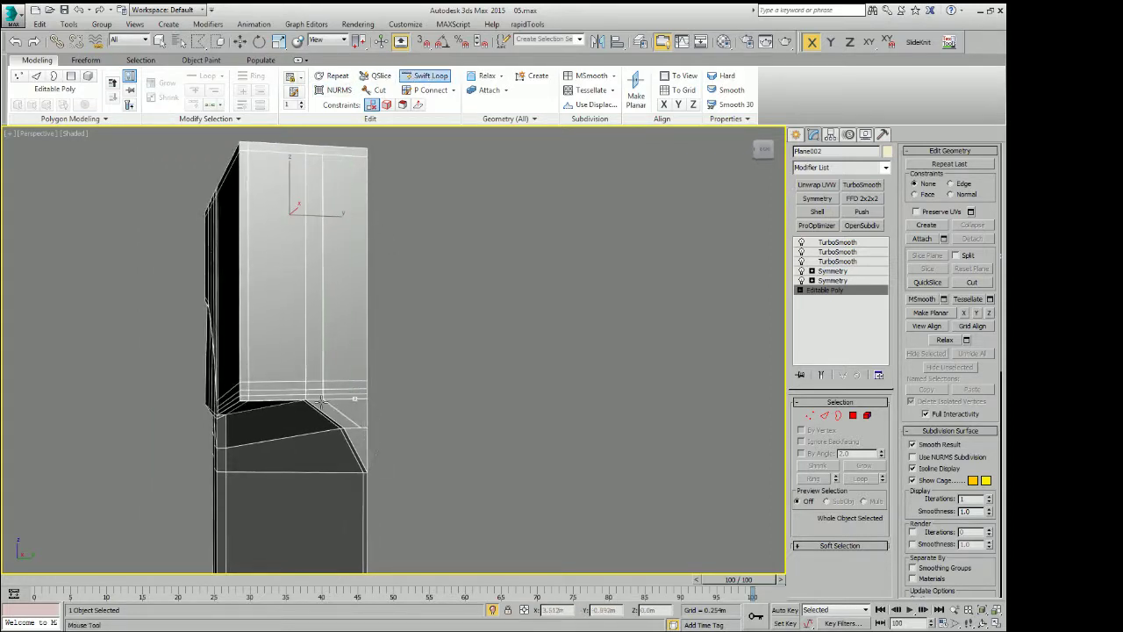
{"action": "middle_click_drag", "start_coordinate": [316, 399], "coordinate": [361, 369], "text": "alt"}
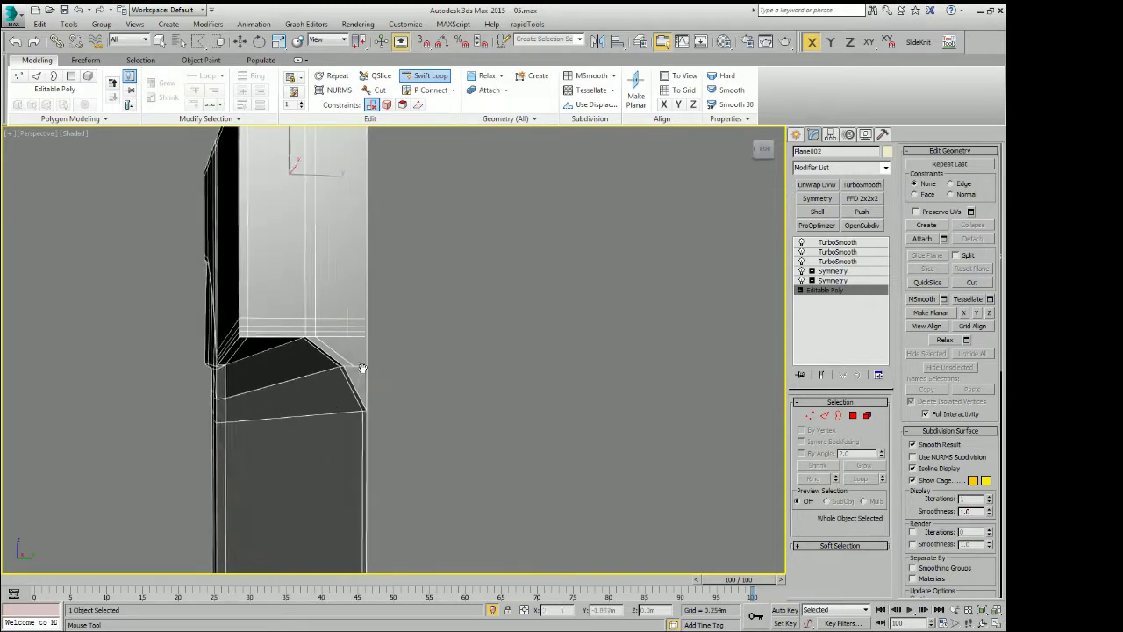
{"action": "left_click", "coordinate": [377, 360]}
{"action": "scroll", "coordinate": [371, 351], "scroll_direction": "up", "scroll_amount": 3}
{"action": "scroll", "coordinate": [381, 367], "scroll_direction": "down", "scroll_amount": 3}
{"action": "key", "text": "q"}
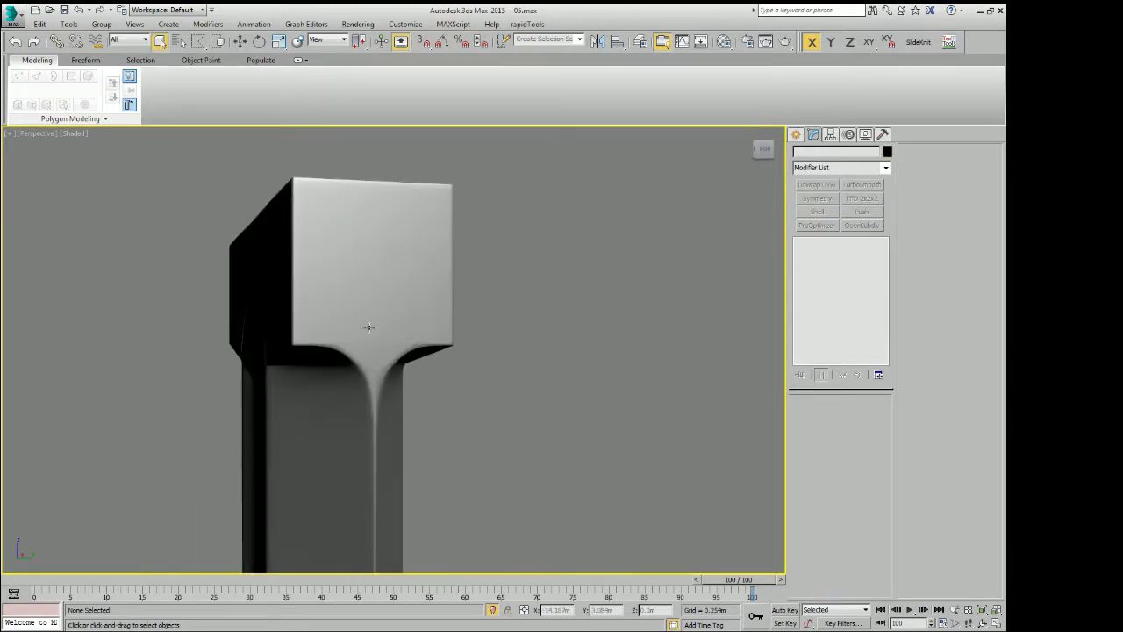
{"action": "left_click", "coordinate": [369, 326]}
{"action": "left_click", "coordinate": [834, 289]}
{"action": "scroll", "coordinate": [387, 341], "scroll_direction": "up", "scroll_amount": 2}
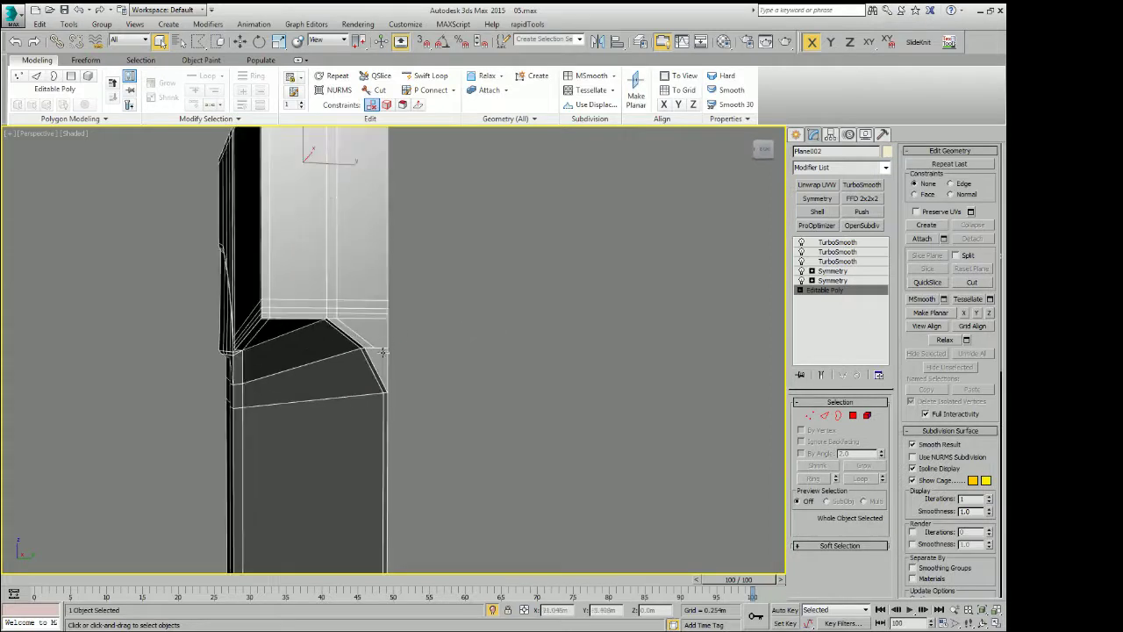
{"action": "scroll", "coordinate": [387, 342], "scroll_direction": "up", "scroll_amount": 2}
Cut a new edge across the angled corner where the crossguard meets the blade
{"action": "key", "text": "alt+c"}
{"action": "left_click", "coordinate": [372, 335]}
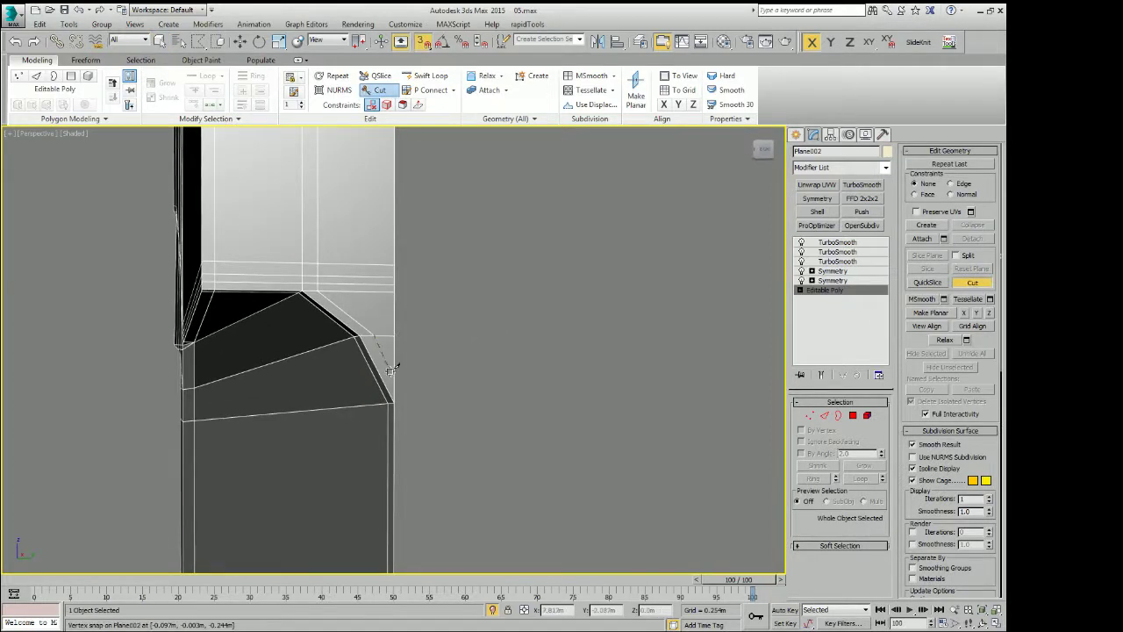
{"action": "scroll", "coordinate": [396, 382], "scroll_direction": "down", "scroll_amount": 3}
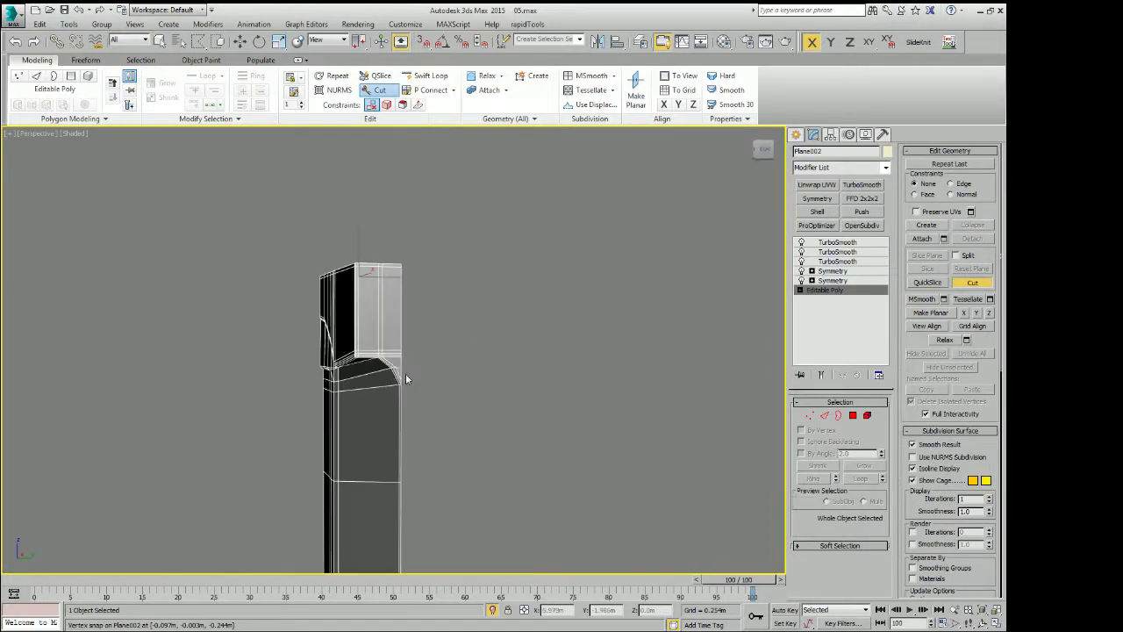
{"action": "right_click", "coordinate": [414, 361]}
{"action": "middle_click_drag", "start_coordinate": [413, 362], "coordinate": [437, 352], "text": "alt"}
Select all vertices and weld them at a 0.0m distance
{"action": "key", "text": "1"}
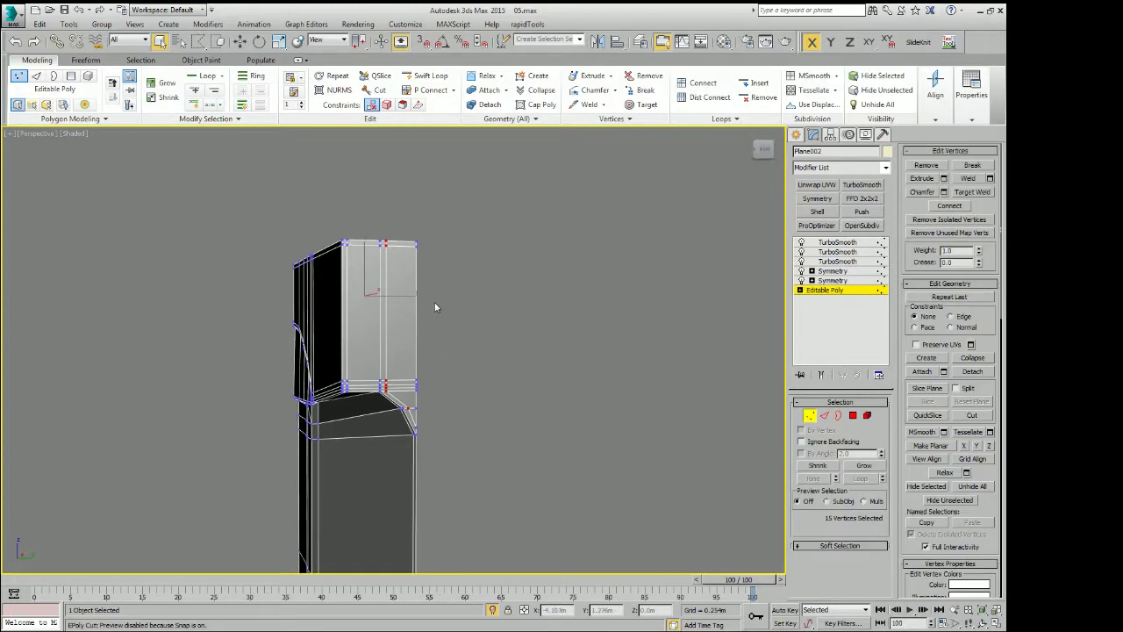
{"action": "key", "text": "ctrl+a"}
{"action": "middle_click_drag", "start_coordinate": [433, 306], "coordinate": [484, 328], "text": "alt"}
{"action": "right_click", "coordinate": [556, 326]}
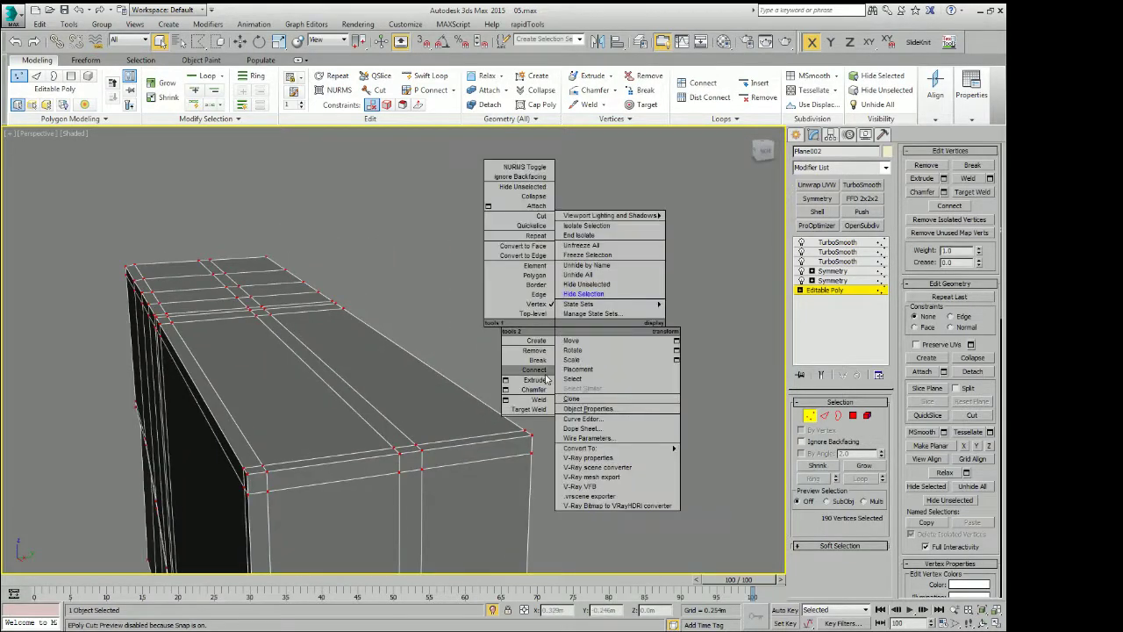
{"action": "left_click", "coordinate": [507, 406]}
{"action": "left_click", "coordinate": [598, 314]}
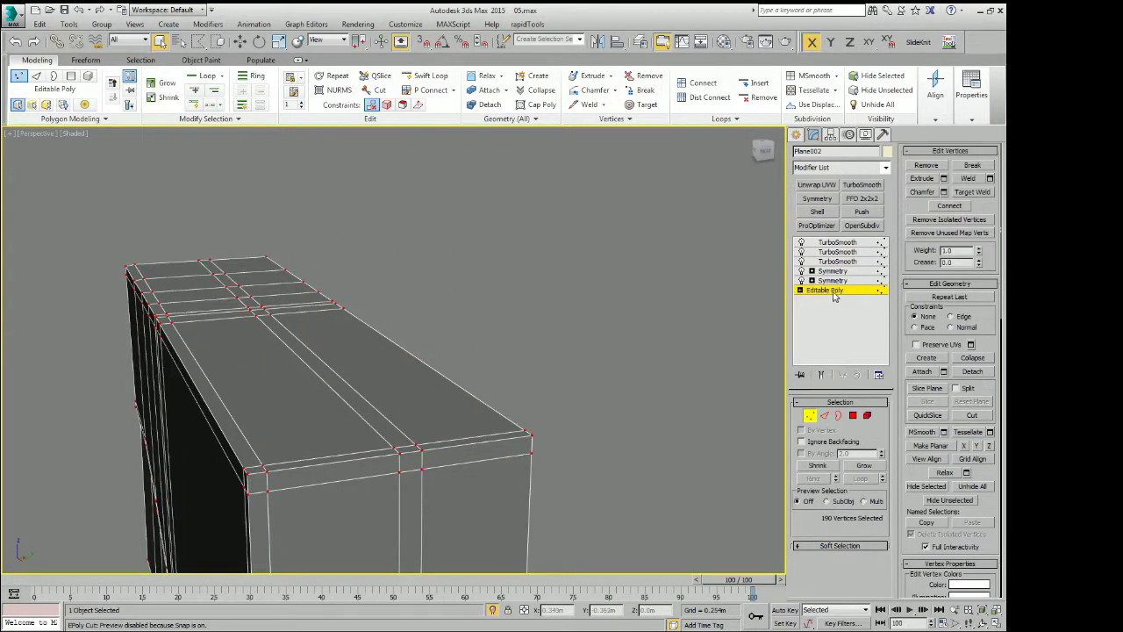
Switch to the top TurboSmooth level and inspect the smoothed blade junction
{"action": "left_click", "coordinate": [837, 242]}
{"action": "mouse_move", "coordinate": [270, 251]}
{"action": "middle_mouse_down", "text": "alt"}
{"action": "mouse_move", "coordinate": [427, 286]}
{"action": "mouse_move", "coordinate": [445, 303]}
{"action": "mouse_move", "coordinate": [387, 246]}
{"action": "middle_mouse_up", "text": "alt"}
{"action": "scroll", "coordinate": [446, 304], "scroll_direction": "up", "scroll_amount": 3}
{"action": "left_click", "coordinate": [446, 298]}
{"action": "scroll", "coordinate": [447, 299], "scroll_direction": "down", "scroll_amount": 5}
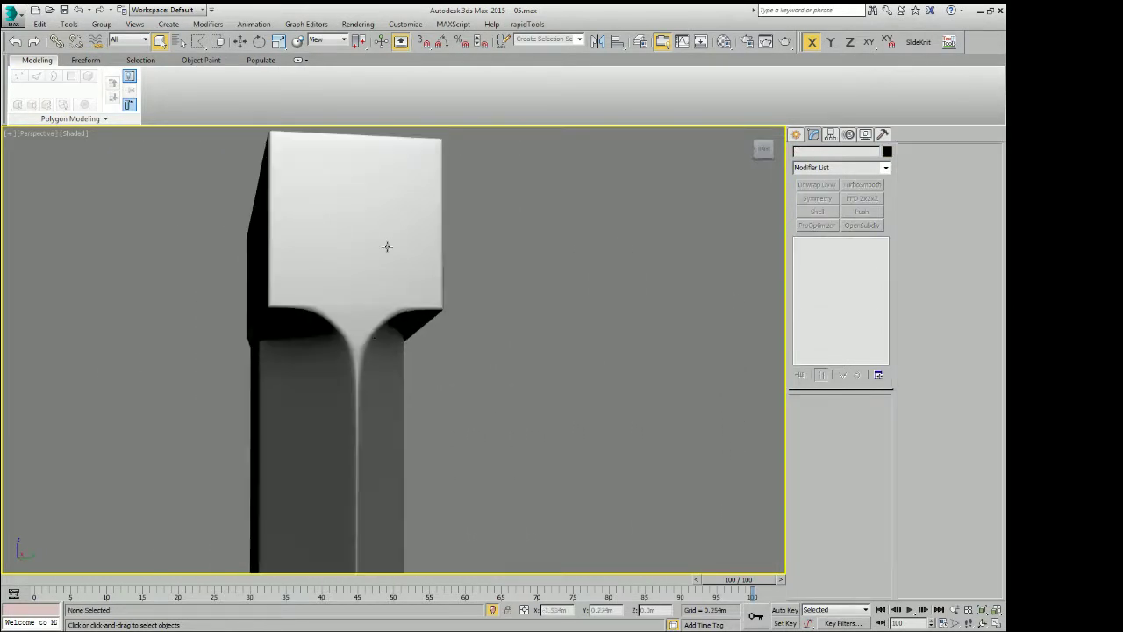
{"action": "scroll", "coordinate": [407, 313], "scroll_direction": "up", "scroll_amount": 2}
Select a crossguard corner polygon, grow it with Loop to 24 polygons, then pick Symmetry
{"action": "left_click", "coordinate": [407, 308]}
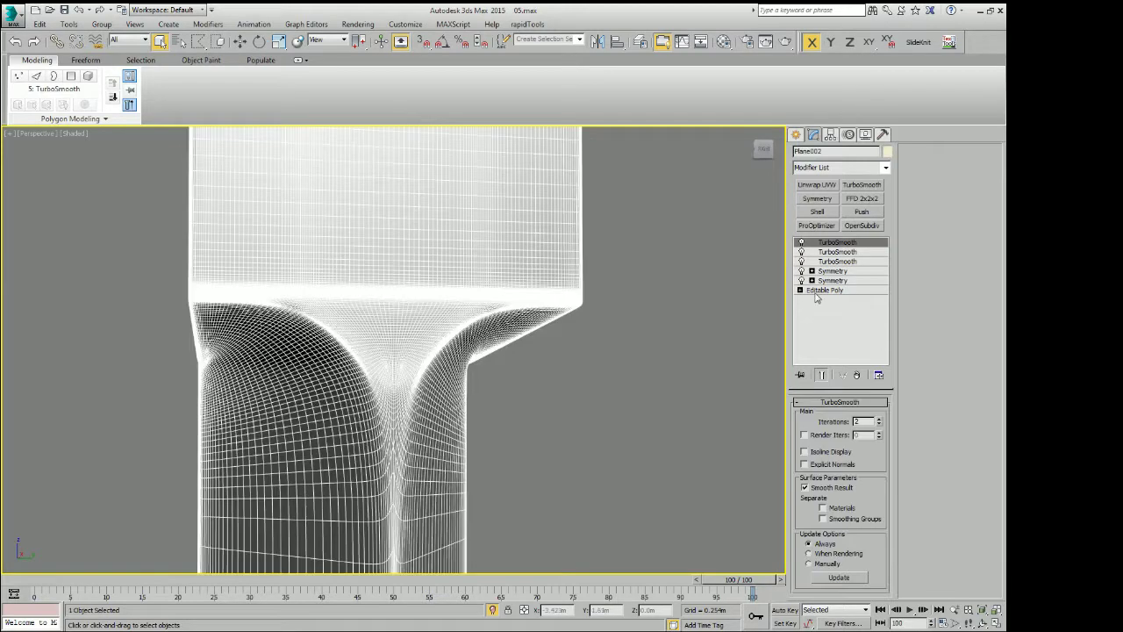
{"action": "left_click", "coordinate": [823, 290]}
{"action": "key", "text": "4"}
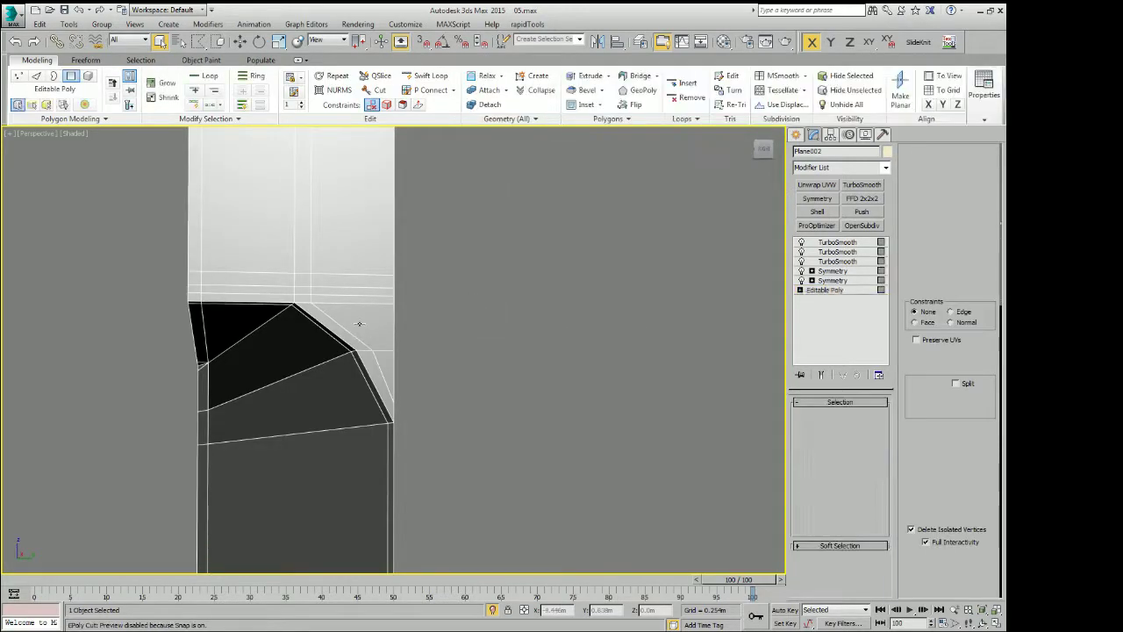
{"action": "left_click", "coordinate": [359, 322]}
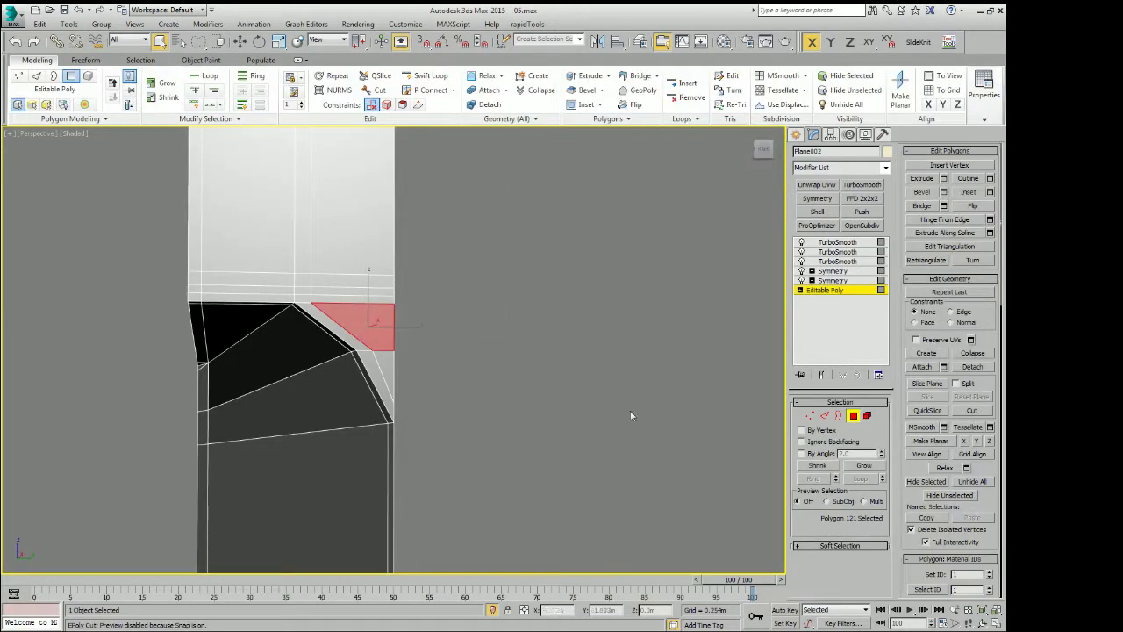
{"action": "left_click", "coordinate": [324, 214], "text": "shift"}
{"action": "middle_click_drag", "start_coordinate": [323, 214], "coordinate": [365, 277], "text": "alt"}
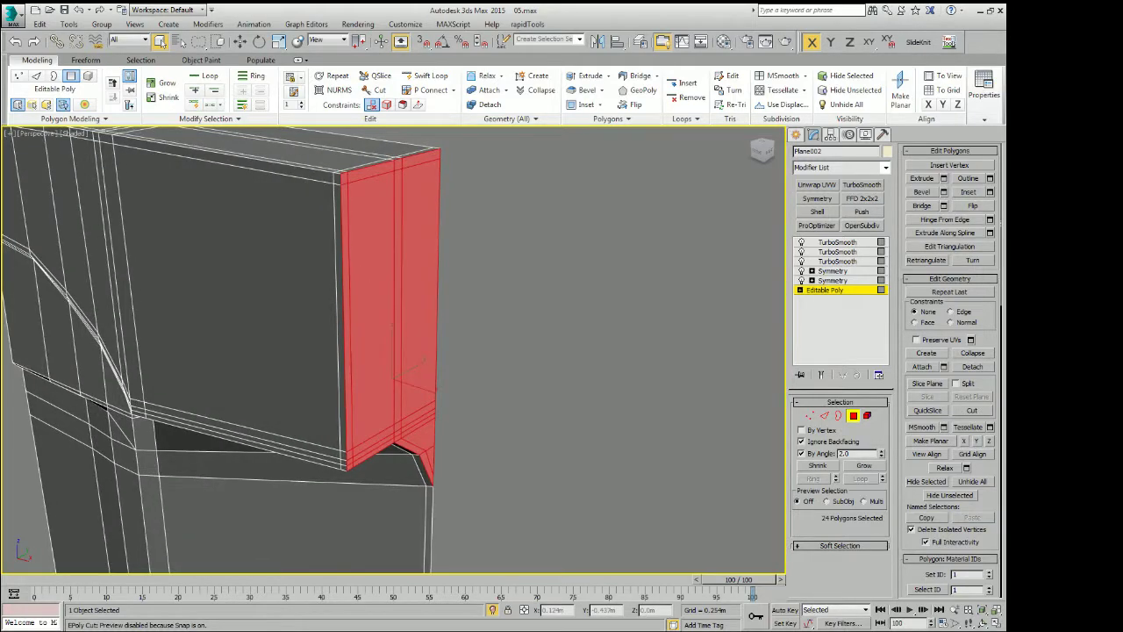
{"action": "mouse_move", "coordinate": [561, 369]}
{"action": "middle_mouse_down", "text": "alt"}
{"action": "mouse_move", "coordinate": [516, 296]}
{"action": "mouse_move", "coordinate": [478, 326]}
{"action": "mouse_move", "coordinate": [459, 324]}
{"action": "mouse_move", "coordinate": [446, 343]}
{"action": "mouse_move", "coordinate": [468, 356]}
{"action": "mouse_move", "coordinate": [468, 334]}
{"action": "mouse_move", "coordinate": [464, 356]}
{"action": "mouse_move", "coordinate": [473, 351]}
{"action": "middle_mouse_up", "text": "alt"}
{"action": "left_click", "coordinate": [862, 281]}
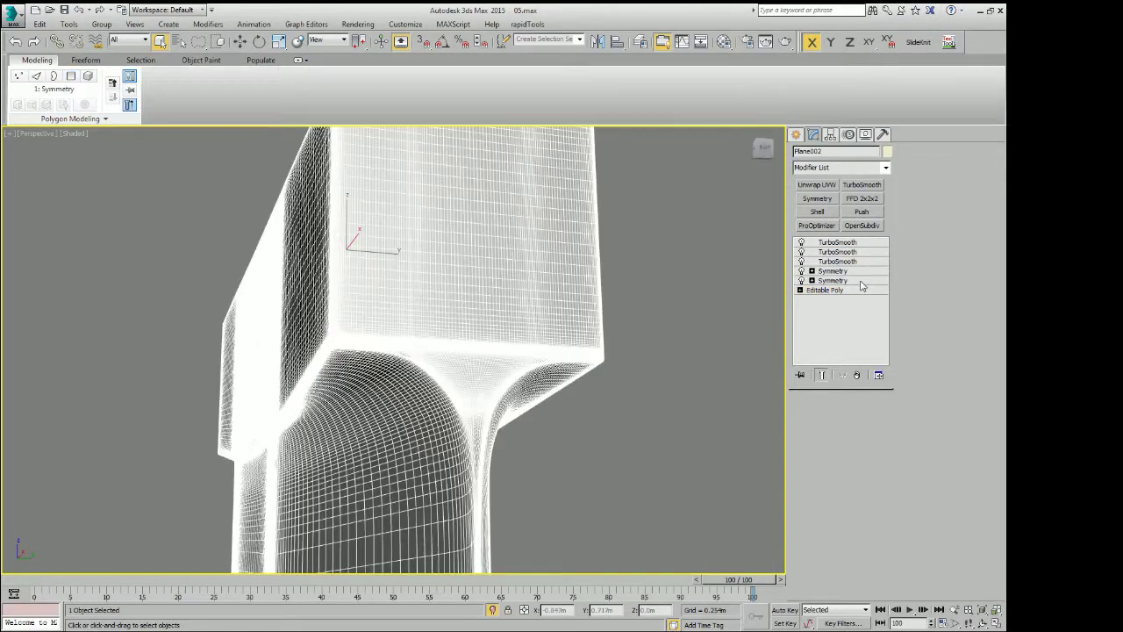
{"action": "left_click", "coordinate": [801, 243]}
{"action": "left_click", "coordinate": [801, 251]}
{"action": "left_click", "coordinate": [801, 262]}
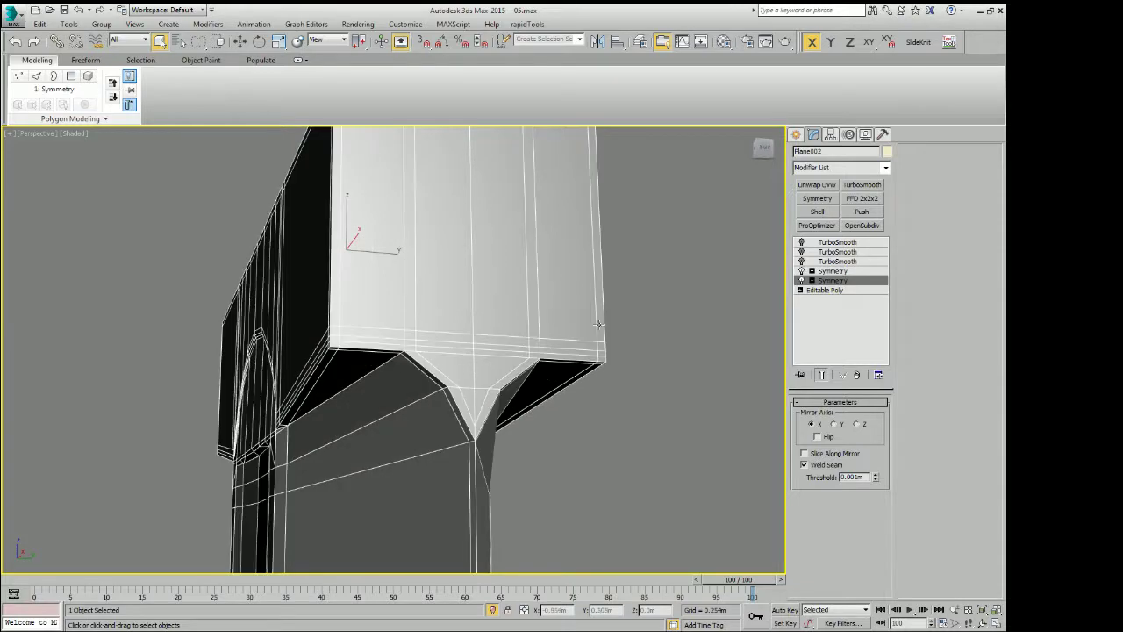
{"action": "scroll", "coordinate": [587, 331], "scroll_direction": "up", "scroll_amount": 10}
{"action": "scroll", "coordinate": [587, 331], "scroll_direction": "down", "scroll_amount": 5}
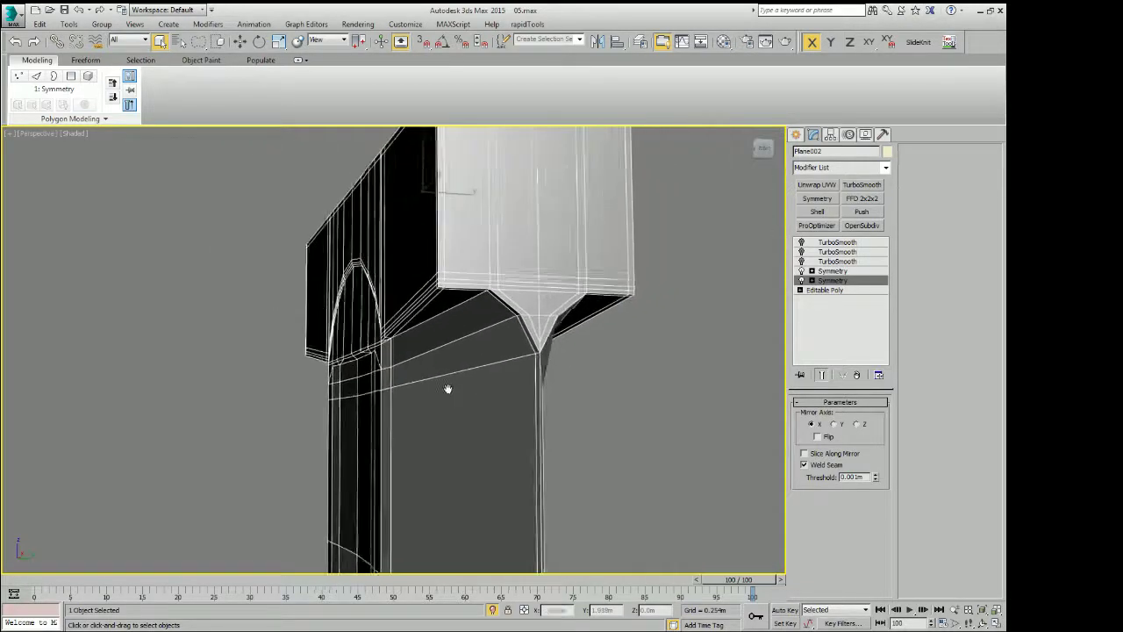
{"action": "key", "text": "ctrl+d"}
{"action": "left_click", "coordinate": [477, 333]}
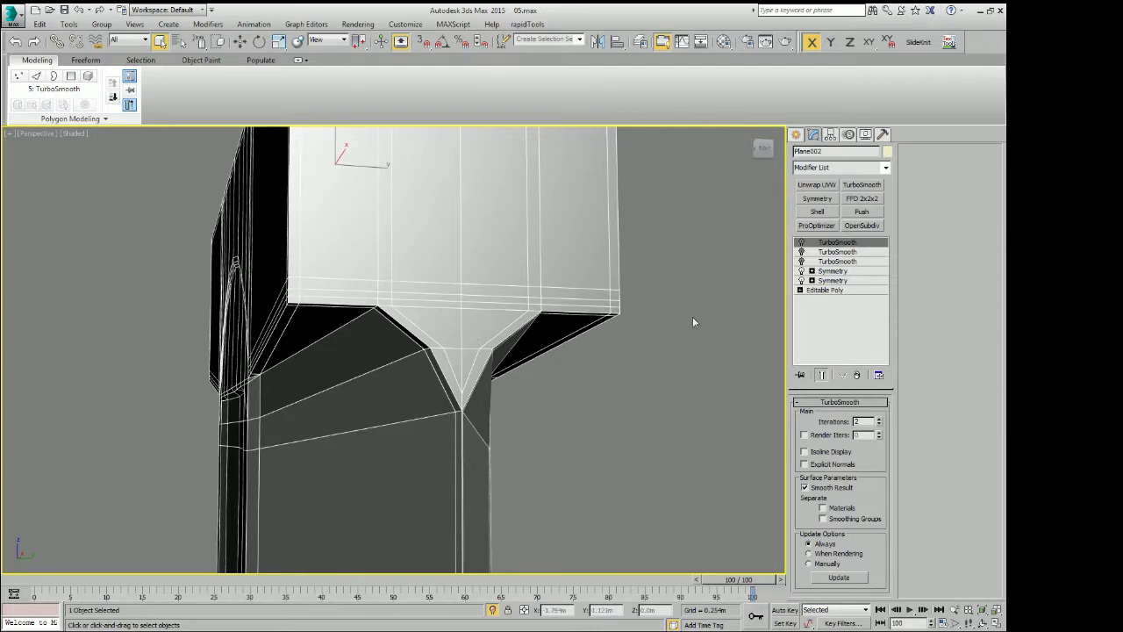
{"action": "mouse_move", "coordinate": [628, 299]}
{"action": "middle_mouse_down"}
{"action": "mouse_move", "coordinate": [607, 441]}
{"action": "mouse_move", "coordinate": [622, 329]}
{"action": "mouse_move", "coordinate": [595, 328]}
{"action": "middle_mouse_up"}
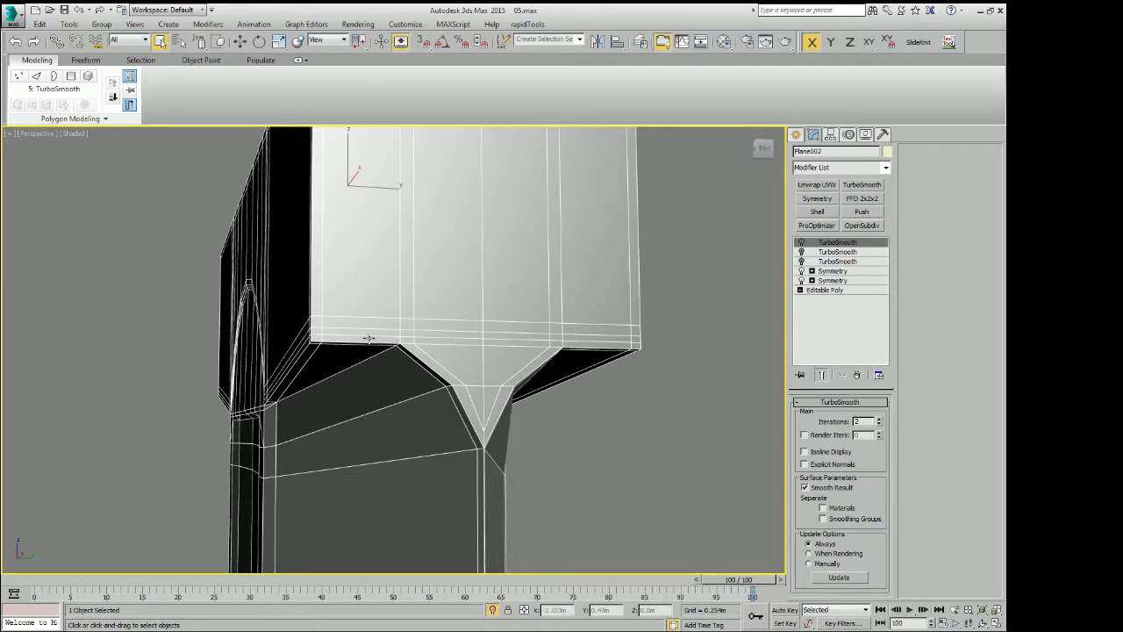
{"action": "mouse_move", "coordinate": [368, 338]}
{"action": "middle_mouse_down"}
{"action": "mouse_move", "coordinate": [388, 416]}
{"action": "mouse_move", "coordinate": [390, 512]}
{"action": "mouse_move", "coordinate": [421, 445]}
{"action": "middle_mouse_up"}
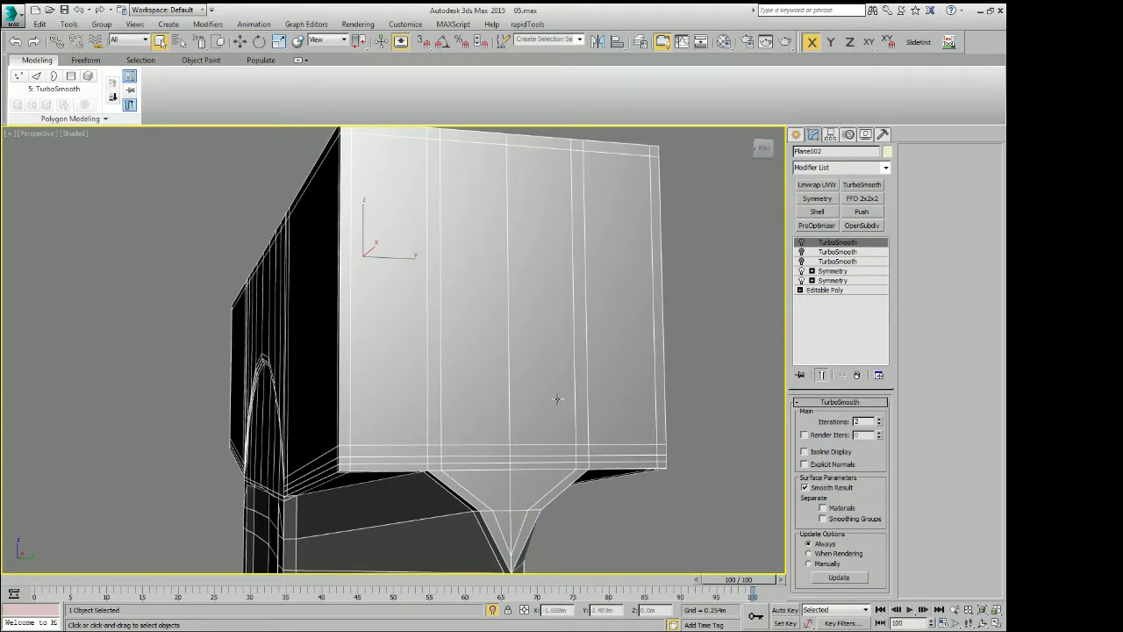
{"action": "left_click", "coordinate": [801, 262]}
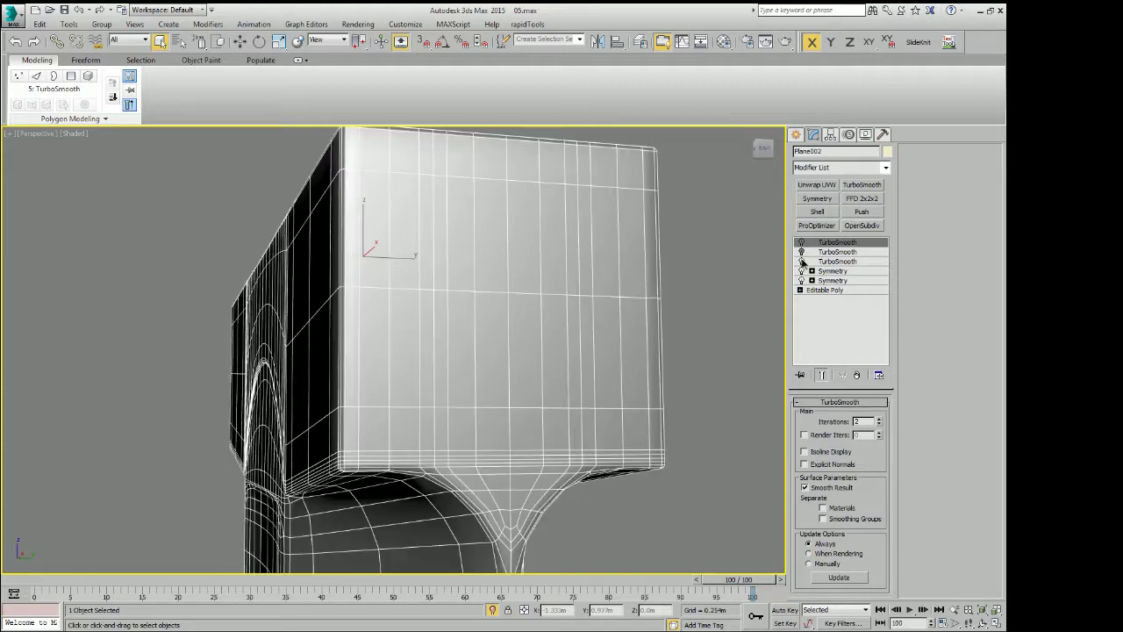
{"action": "key", "text": "ctrl+d"}
{"action": "left_click", "coordinate": [626, 318]}
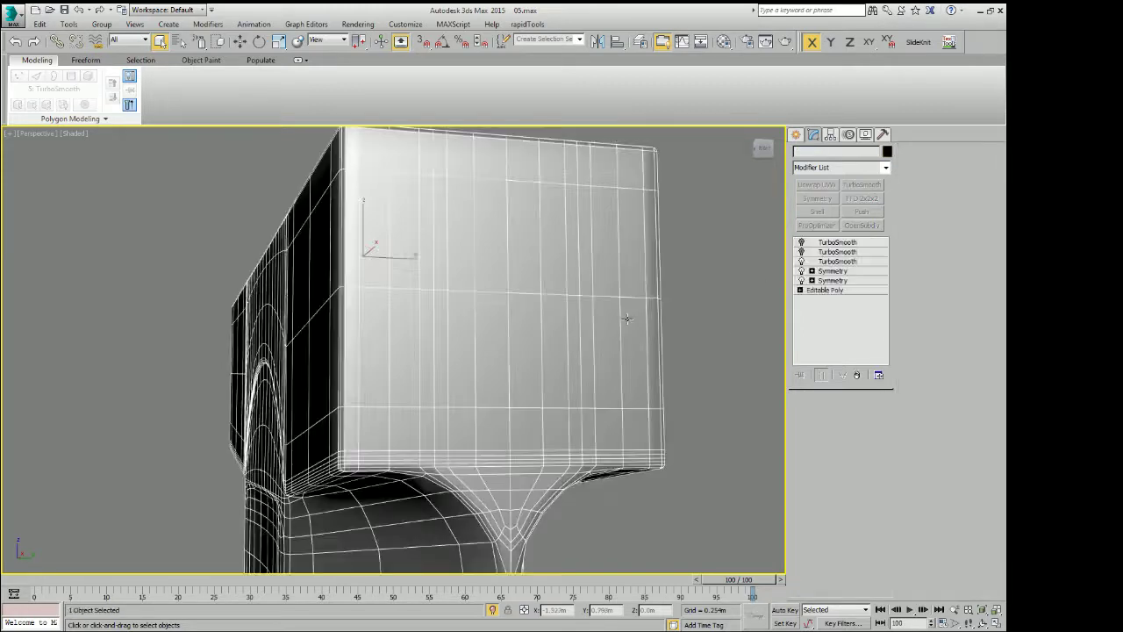
{"action": "key", "text": "ctrl+d"}
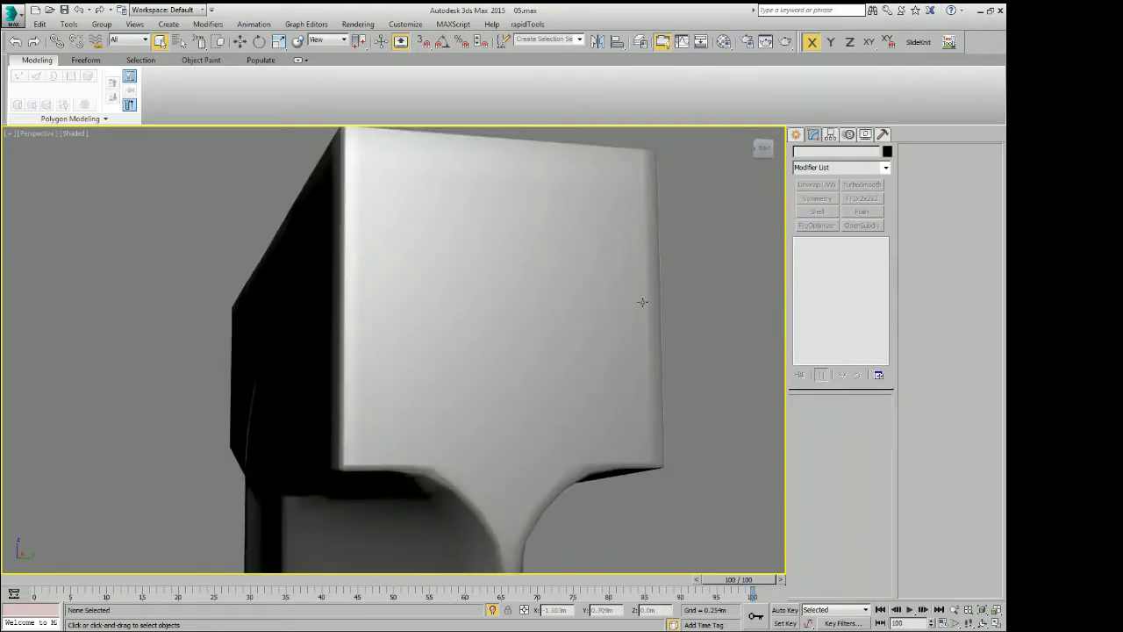
{"action": "left_click", "coordinate": [642, 302]}
{"action": "key", "text": "ctrl+d"}
{"action": "middle_click_drag", "start_coordinate": [662, 321], "coordinate": [546, 336], "text": "alt"}
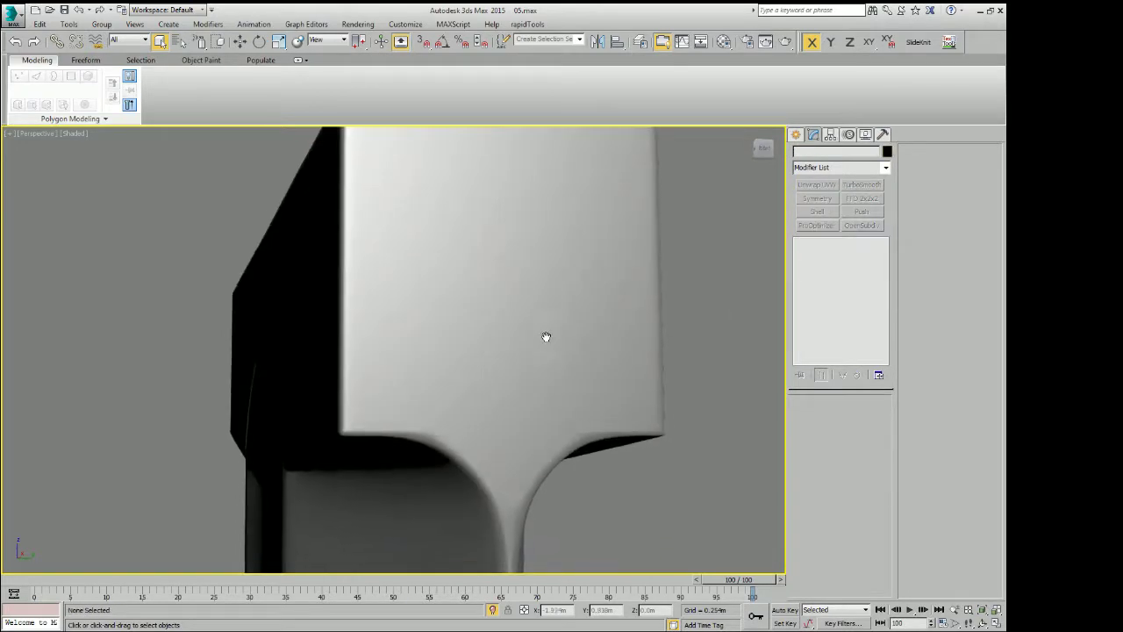
{"action": "left_click", "coordinate": [546, 328]}
{"action": "left_click", "coordinate": [802, 243]}
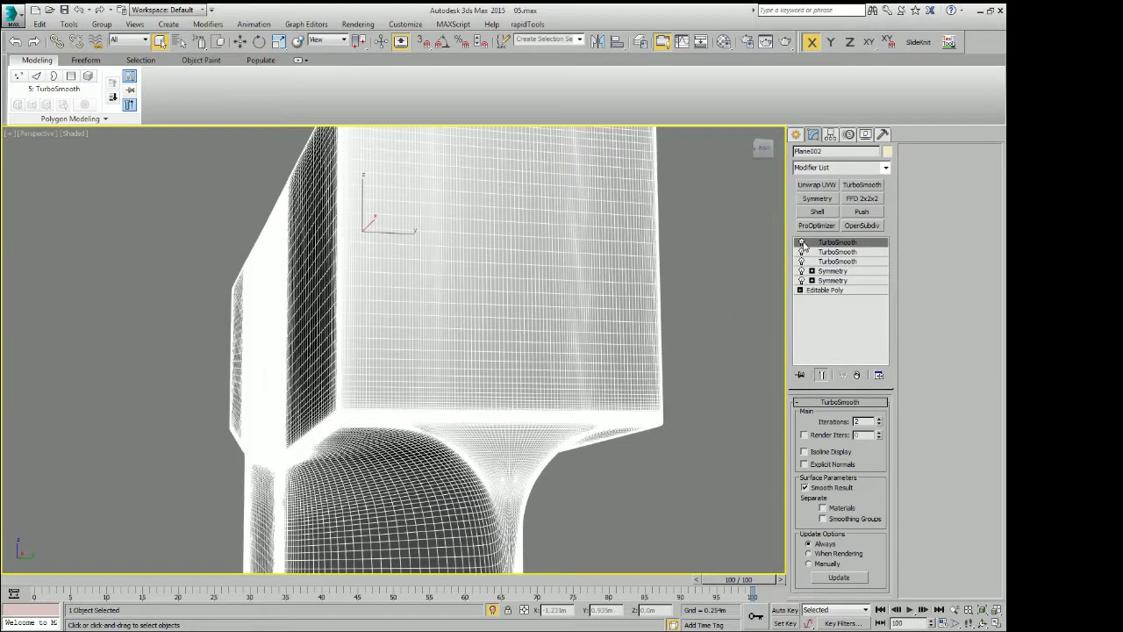
{"action": "key", "text": "ctrl+d"}
{"action": "mouse_move", "coordinate": [615, 351]}
{"action": "middle_mouse_down", "text": "alt"}
{"action": "mouse_move", "coordinate": [602, 356]}
{"action": "mouse_move", "coordinate": [620, 342]}
{"action": "mouse_move", "coordinate": [551, 281]}
{"action": "mouse_move", "coordinate": [574, 351]}
{"action": "mouse_move", "coordinate": [561, 328]}
{"action": "mouse_move", "coordinate": [532, 335]}
{"action": "mouse_move", "coordinate": [413, 241]}
{"action": "mouse_move", "coordinate": [427, 307]}
{"action": "middle_mouse_up", "text": "alt"}
{"action": "left_click", "coordinate": [562, 266]}
{"action": "key", "text": "ctrl+d"}
{"action": "key", "text": "f"}
Select the crossguard block and open its Editable Poly base mesh
{"action": "scroll", "coordinate": [379, 283], "scroll_direction": "up", "scroll_amount": 4}
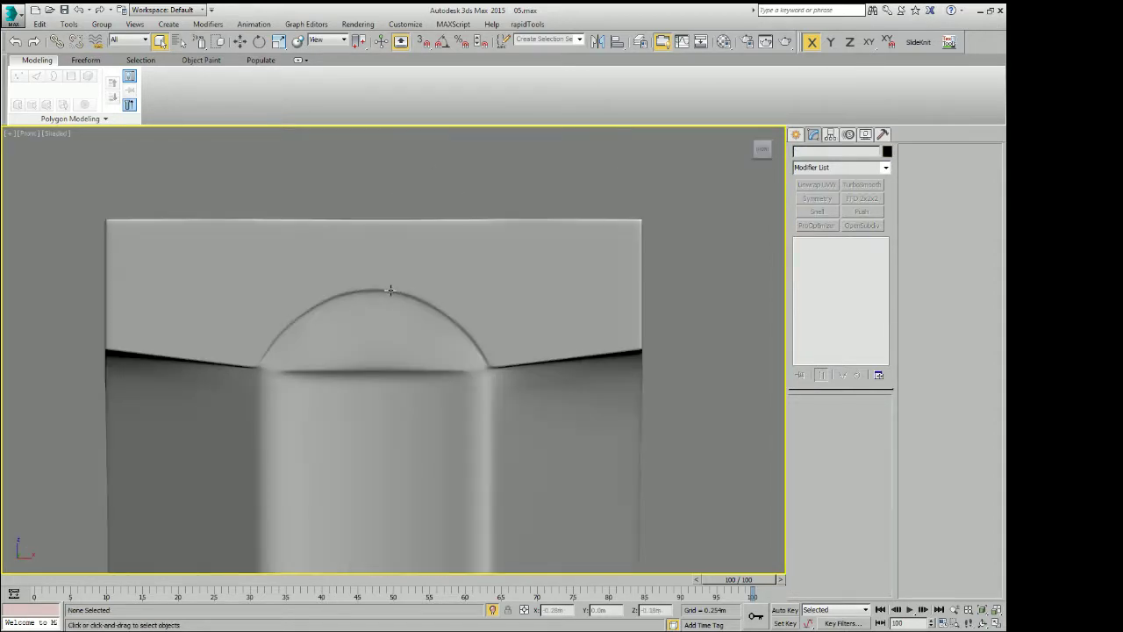
{"action": "middle_click_drag", "start_coordinate": [405, 271], "coordinate": [431, 284], "text": "alt"}
{"action": "left_click", "coordinate": [430, 283]}
{"action": "key", "text": "ctrl+d"}
{"action": "left_click", "coordinate": [421, 295]}
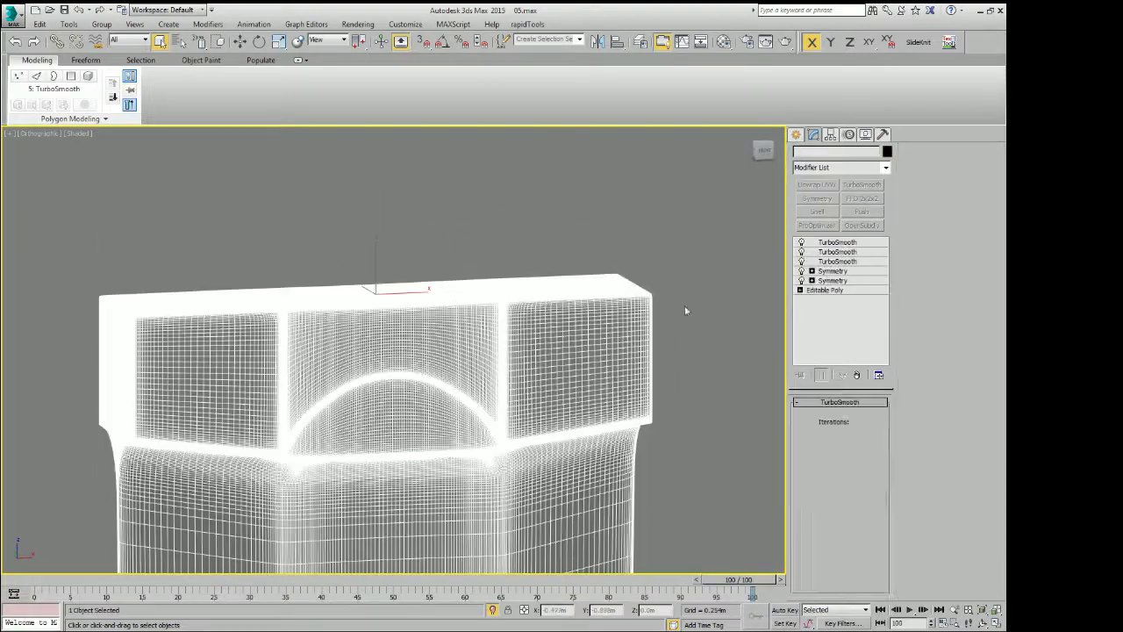
{"action": "left_click", "coordinate": [848, 291]}
Select the block's top polygons and flatten them with Make Planar Z
{"action": "key", "text": "4"}
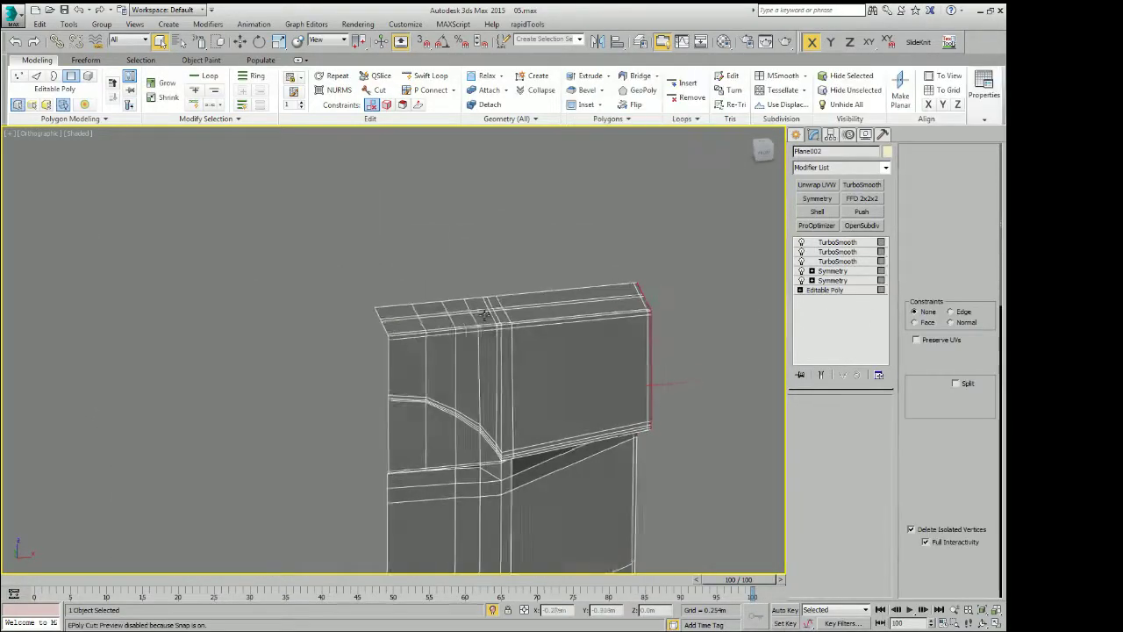
{"action": "left_click", "coordinate": [526, 320]}
{"action": "key", "text": "z"}
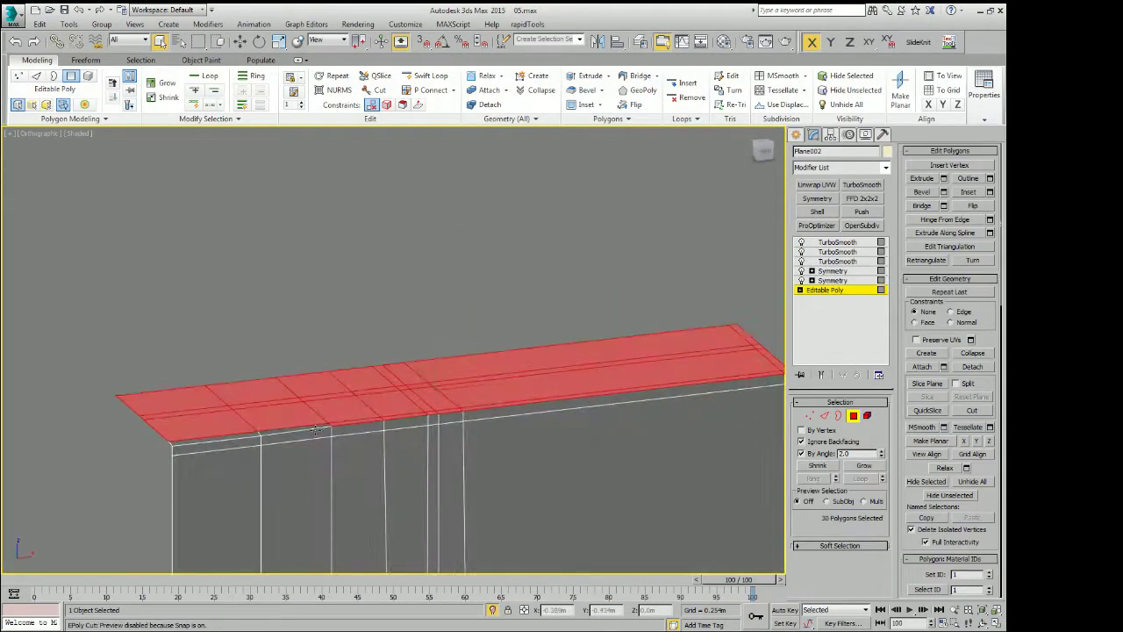
{"action": "left_click", "coordinate": [174, 441], "text": "ctrl"}
{"action": "key", "text": "f"}
{"action": "key", "text": "F3"}
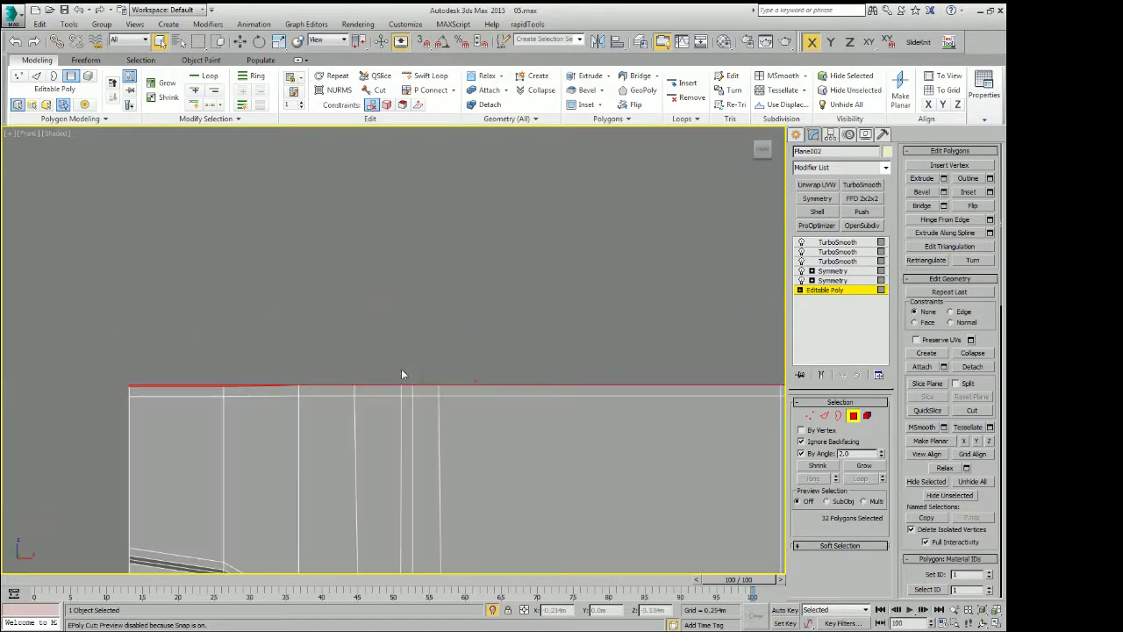
{"action": "key", "text": "F3"}
{"action": "left_click", "coordinate": [990, 441]}
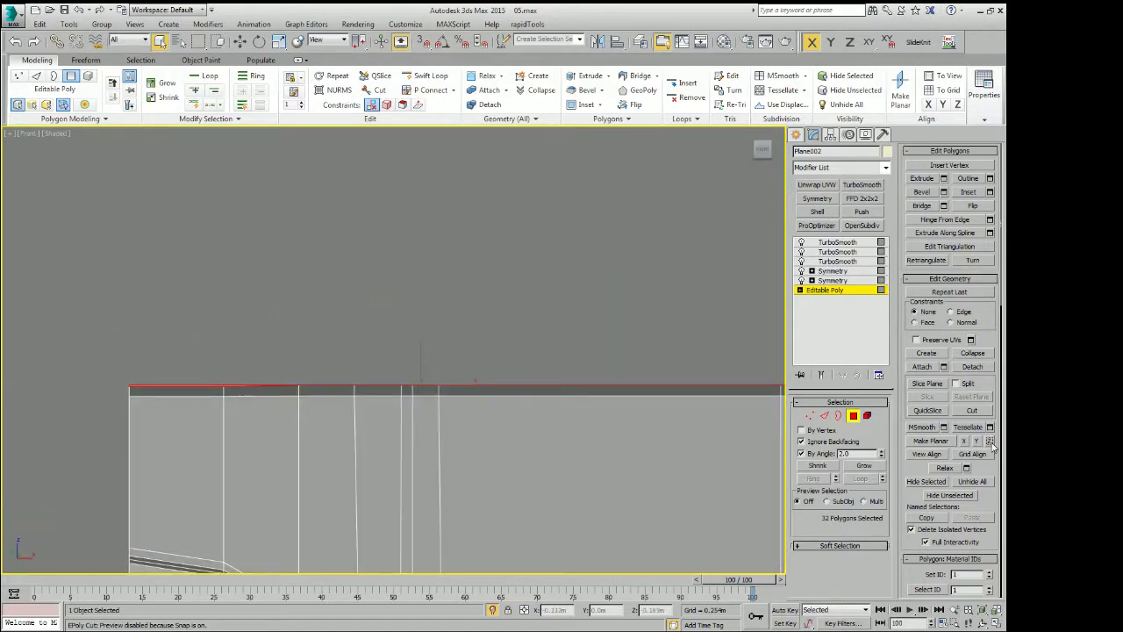
Check the flattened top from the front view in Edge mode
{"action": "middle_click_drag", "start_coordinate": [355, 328], "coordinate": [407, 350], "text": "alt"}
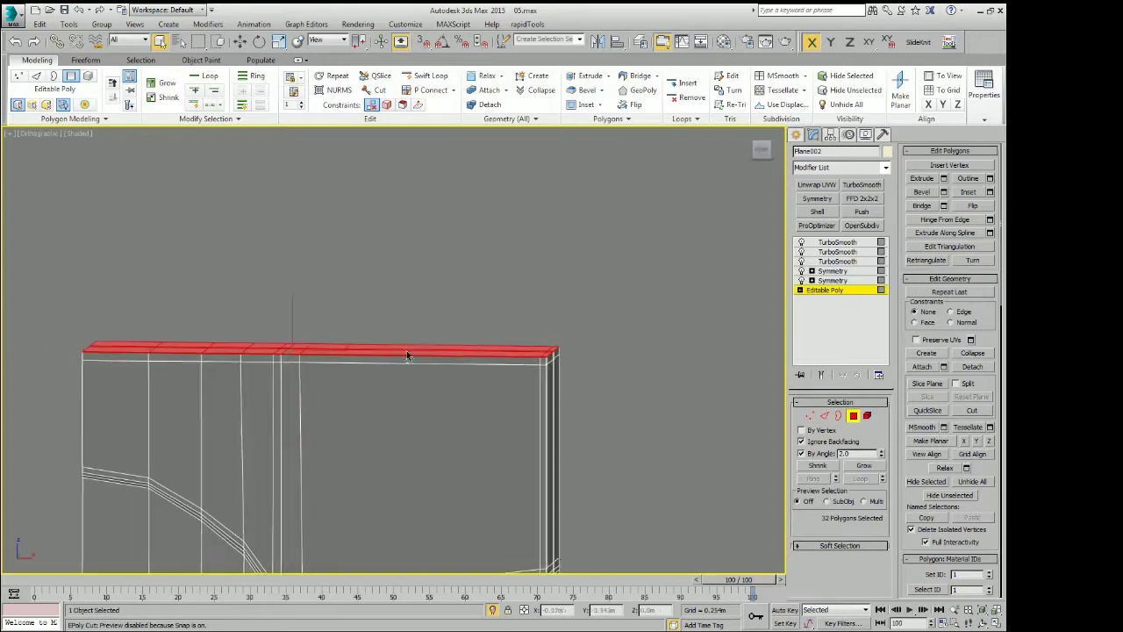
{"action": "key", "text": "2"}
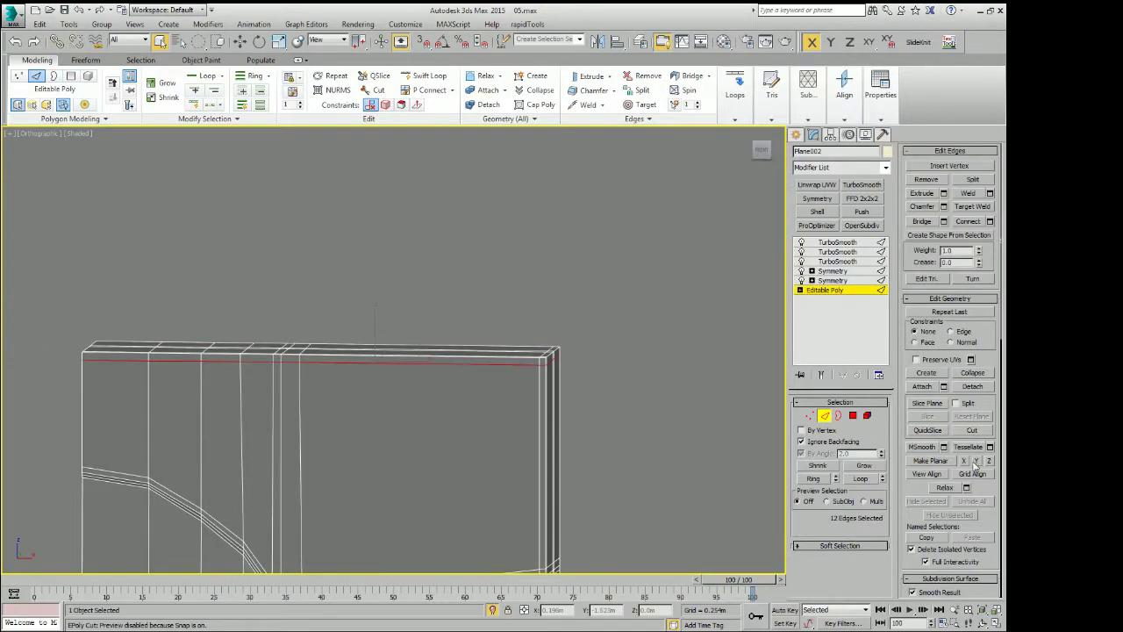
{"action": "middle_click_drag", "start_coordinate": [607, 398], "coordinate": [662, 376], "text": "alt"}
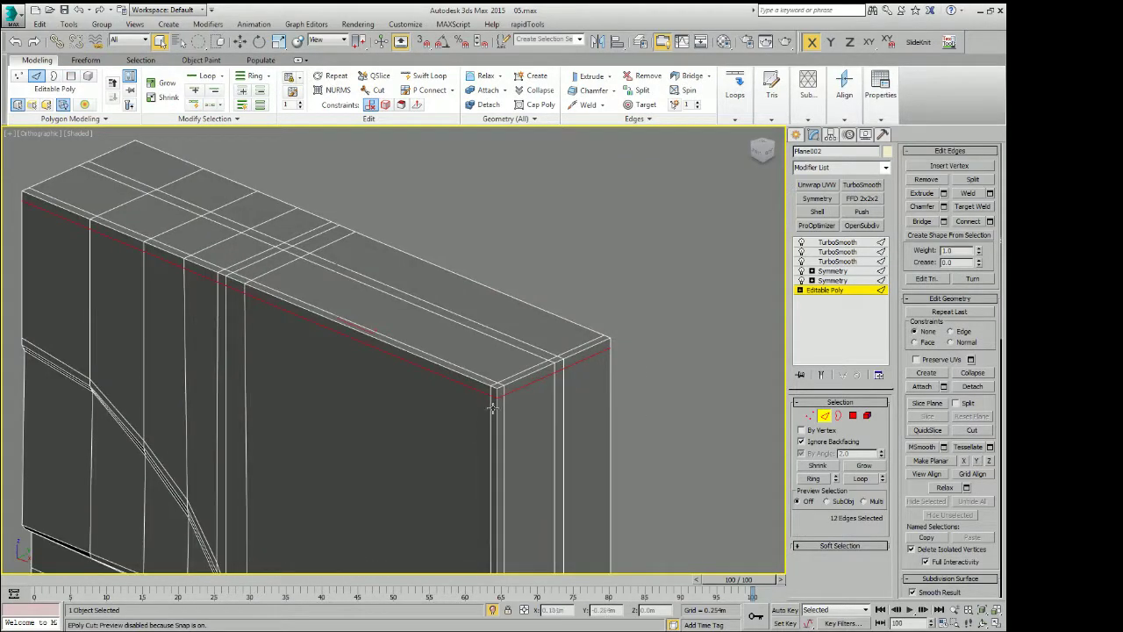
{"action": "left_click", "coordinate": [611, 278]}
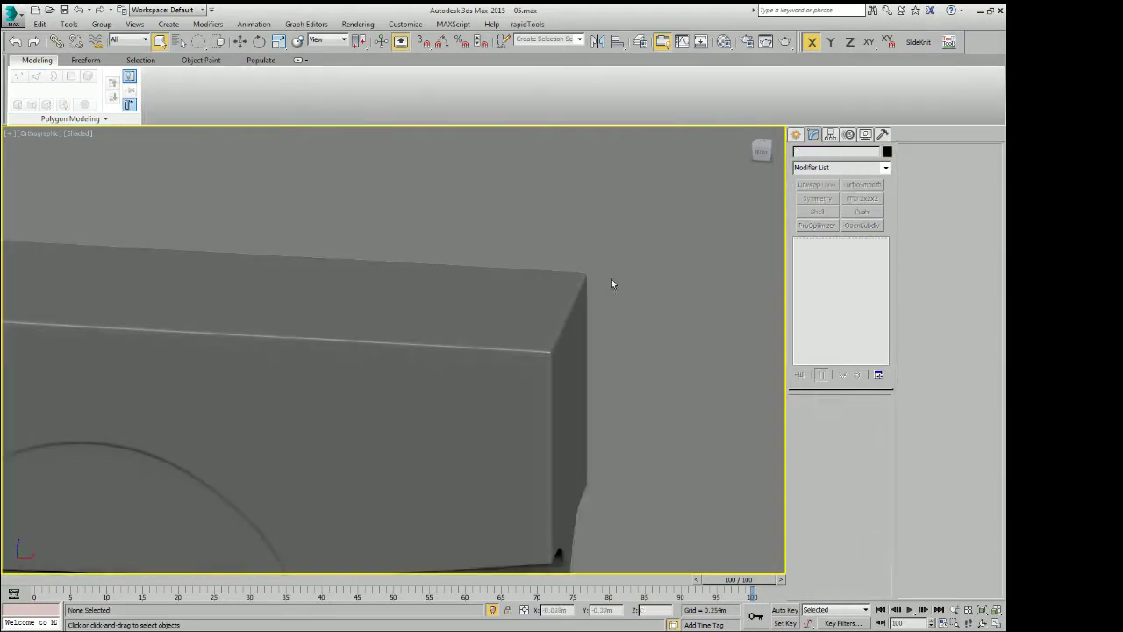
{"action": "key", "text": "f"}
{"action": "scroll", "coordinate": [424, 311], "scroll_direction": "up", "scroll_amount": 4}
{"action": "scroll", "coordinate": [474, 323], "scroll_direction": "up", "scroll_amount": 3}
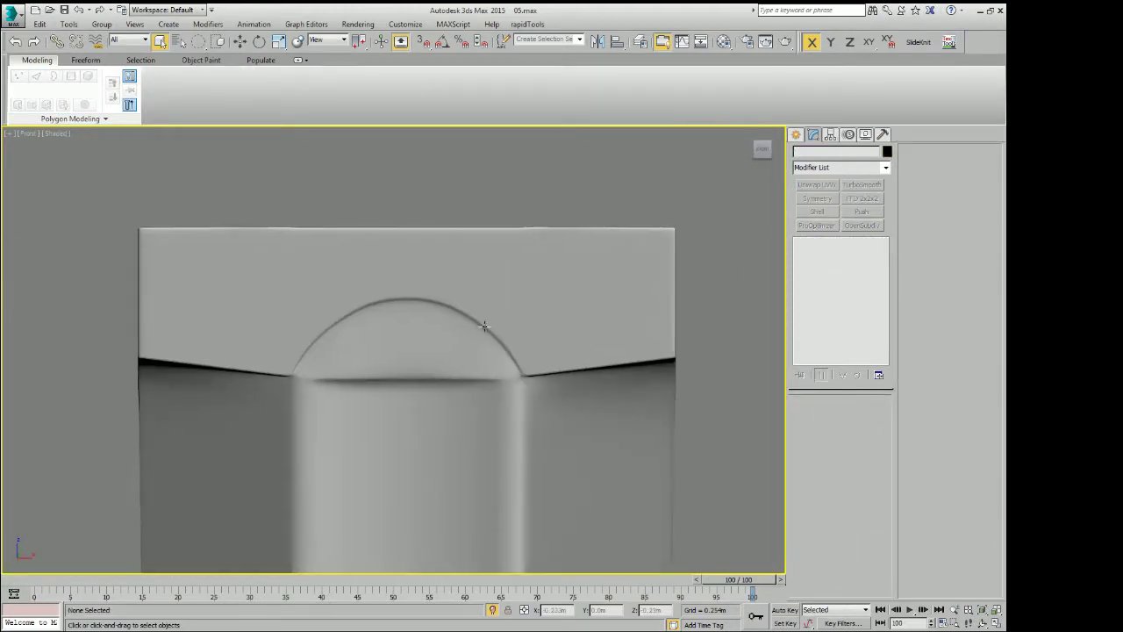
{"action": "scroll", "coordinate": [214, 229], "scroll_direction": "up", "scroll_amount": 3}
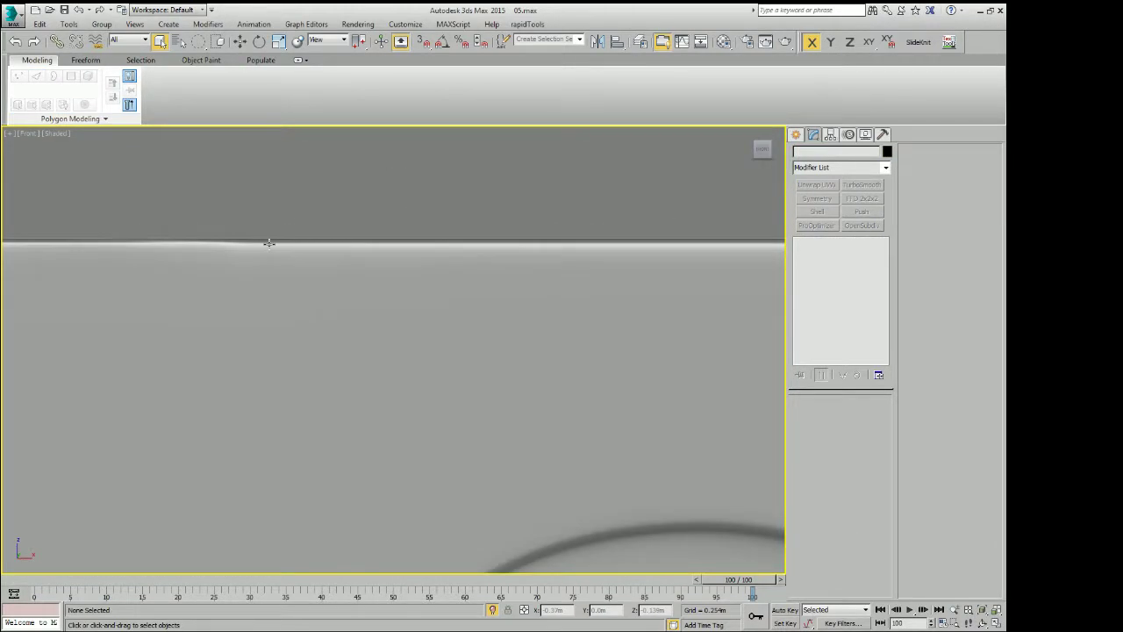
Reselect the block's base mesh and pick its top polygons in the front wireframe view
{"action": "left_click", "coordinate": [382, 249]}
{"action": "left_click", "coordinate": [849, 295]}
{"action": "mouse_move", "coordinate": [764, 296]}
{"action": "middle_mouse_down"}
{"action": "mouse_move", "coordinate": [419, 325]}
{"action": "mouse_move", "coordinate": [369, 313]}
{"action": "middle_mouse_up"}
{"action": "scroll", "coordinate": [483, 318], "scroll_direction": "down", "scroll_amount": 2}
{"action": "mouse_move", "coordinate": [483, 319]}
{"action": "middle_mouse_down", "text": "alt"}
{"action": "mouse_move", "coordinate": [500, 421]}
{"action": "mouse_move", "coordinate": [401, 421]}
{"action": "middle_mouse_up", "text": "alt"}
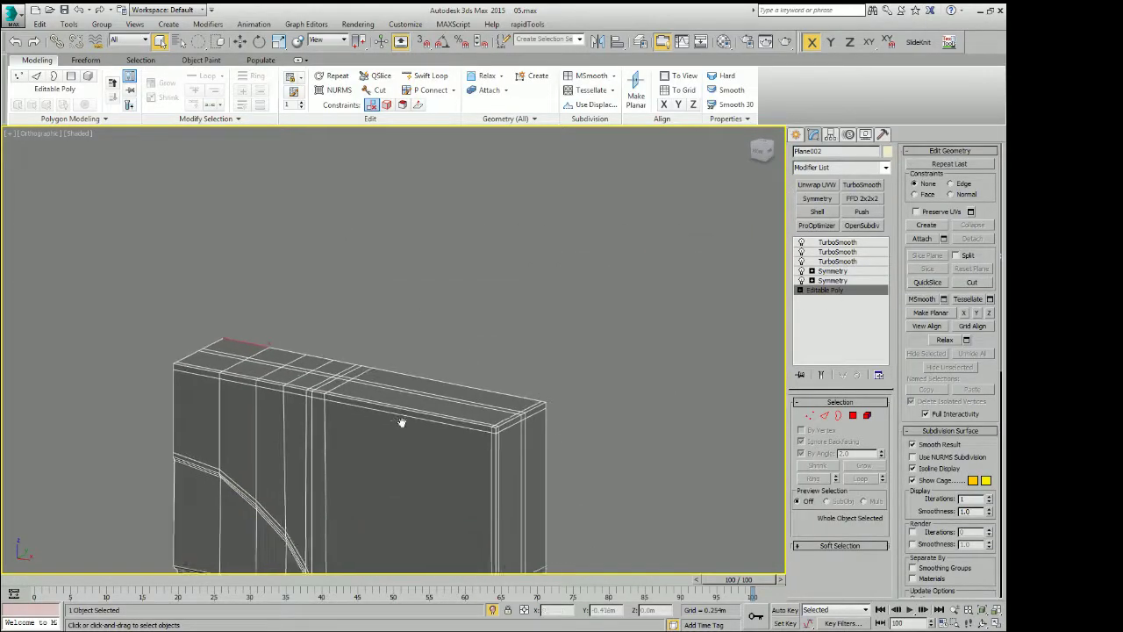
{"action": "key", "text": "4"}
{"action": "left_click", "coordinate": [384, 275]}
{"action": "mouse_move", "coordinate": [384, 275]}
{"action": "middle_mouse_down", "text": "alt"}
{"action": "mouse_move", "coordinate": [426, 281]}
{"action": "mouse_move", "coordinate": [326, 295]}
{"action": "middle_mouse_up", "text": "alt"}
{"action": "key", "text": "f"}
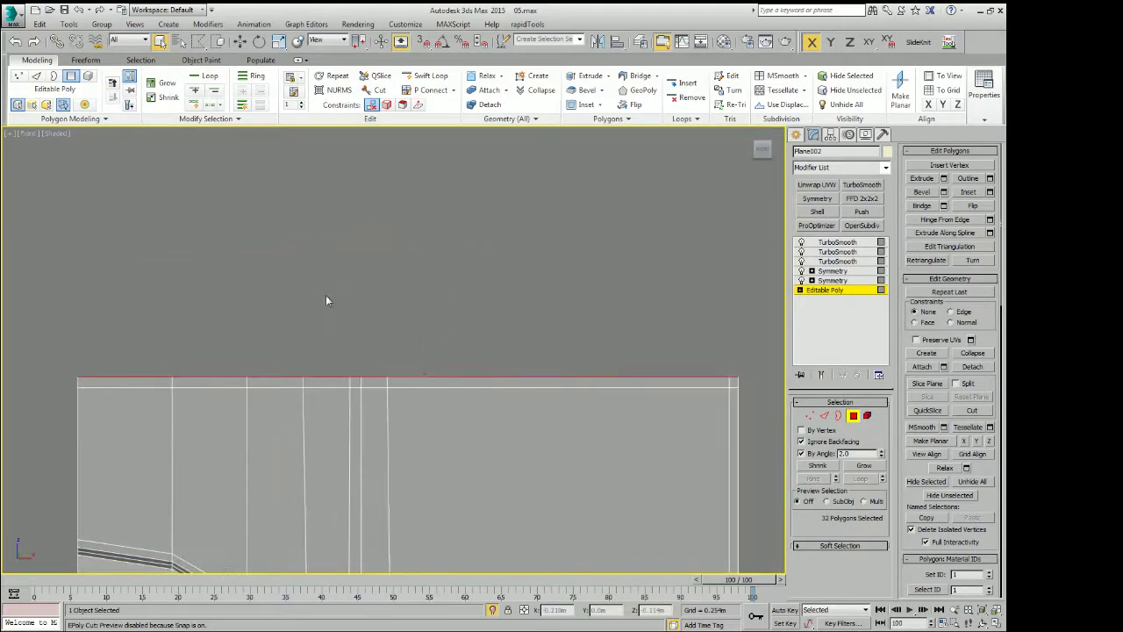
{"action": "key", "text": "F3"}
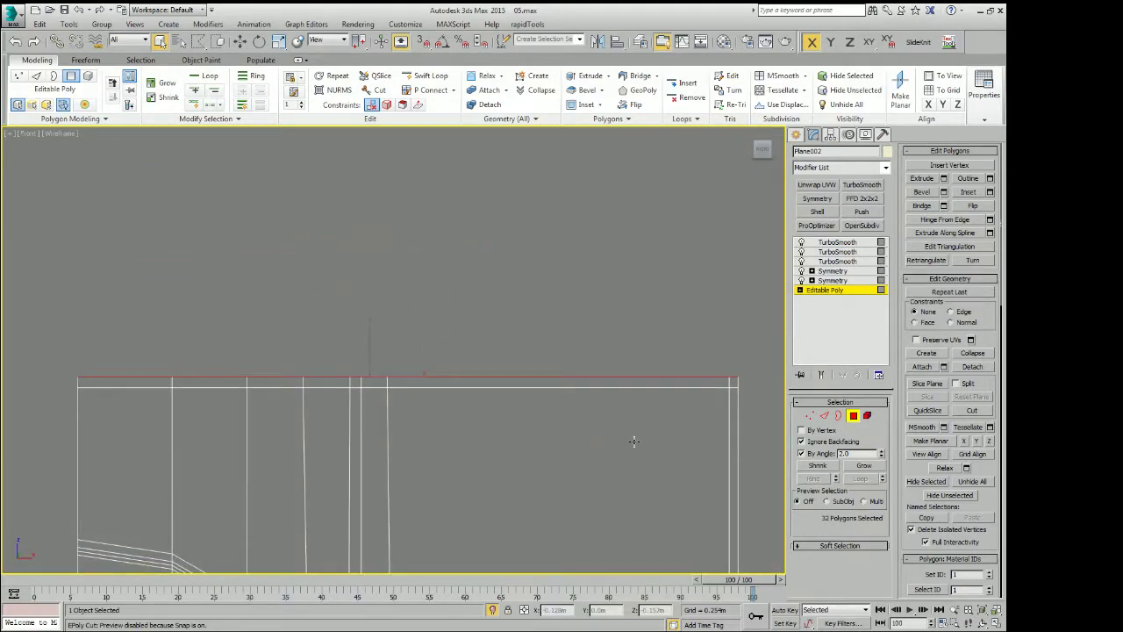
{"action": "mouse_move", "coordinate": [533, 447]}
{"action": "middle_mouse_down"}
{"action": "mouse_move", "coordinate": [531, 206]}
{"action": "mouse_move", "coordinate": [520, 282]}
{"action": "middle_mouse_up"}
{"action": "key", "text": "F3"}
Raise the edge loop below the top slightly in Y and view the TurboSmooth result
{"action": "key", "text": "2"}
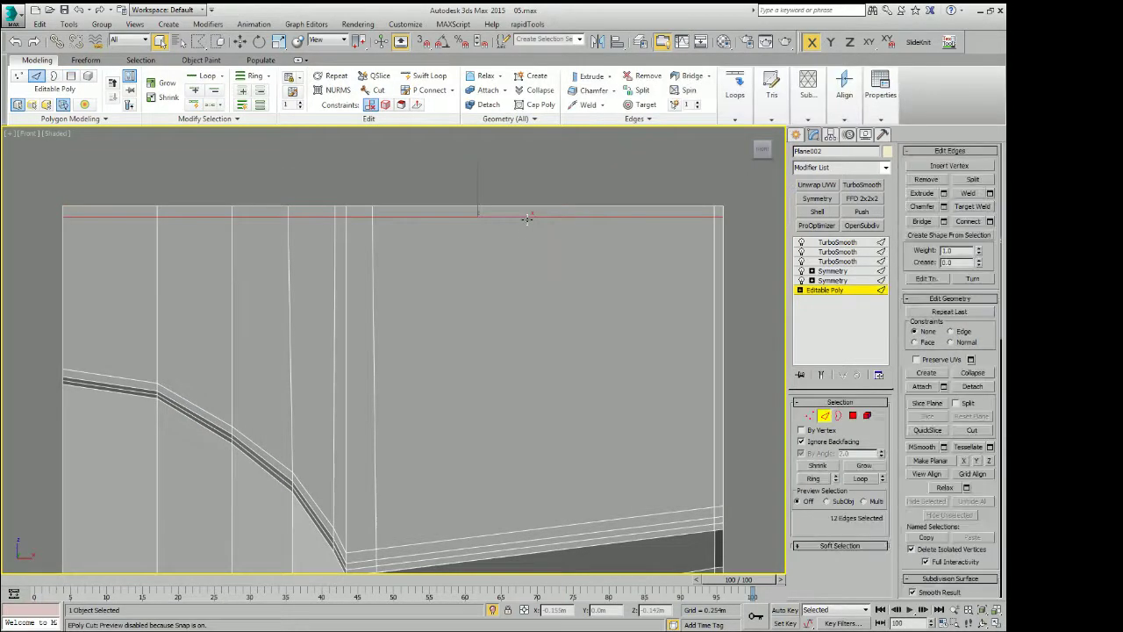
{"action": "mouse_move", "coordinate": [526, 218]}
{"action": "middle_mouse_down"}
{"action": "mouse_move", "coordinate": [519, 318]}
{"action": "mouse_move", "coordinate": [537, 335]}
{"action": "middle_mouse_up"}
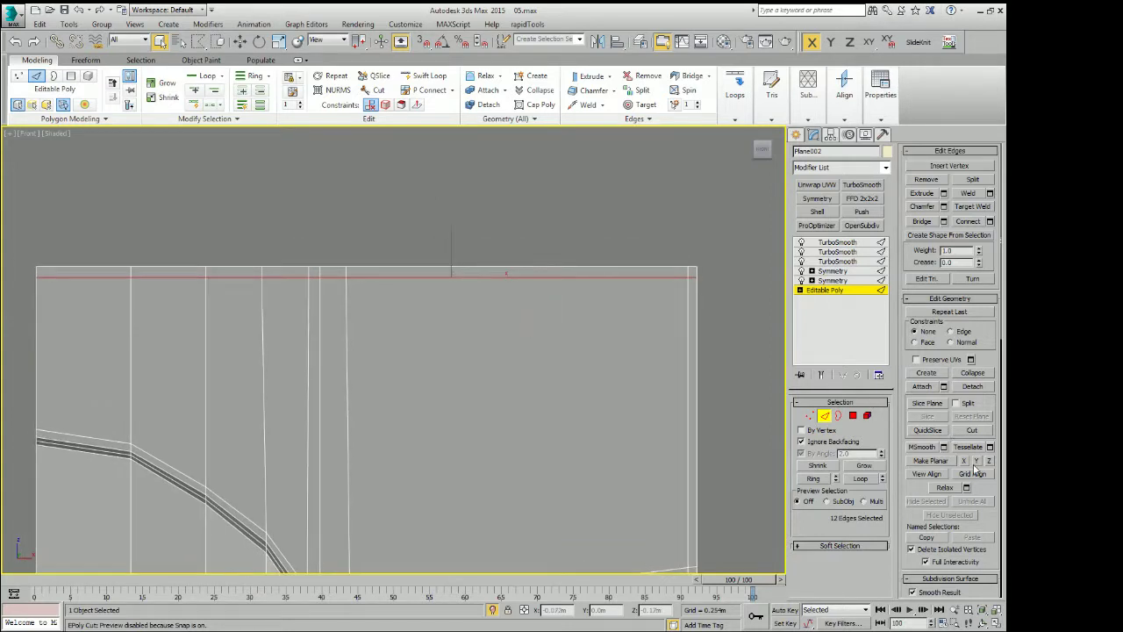
{"action": "key", "text": "w"}
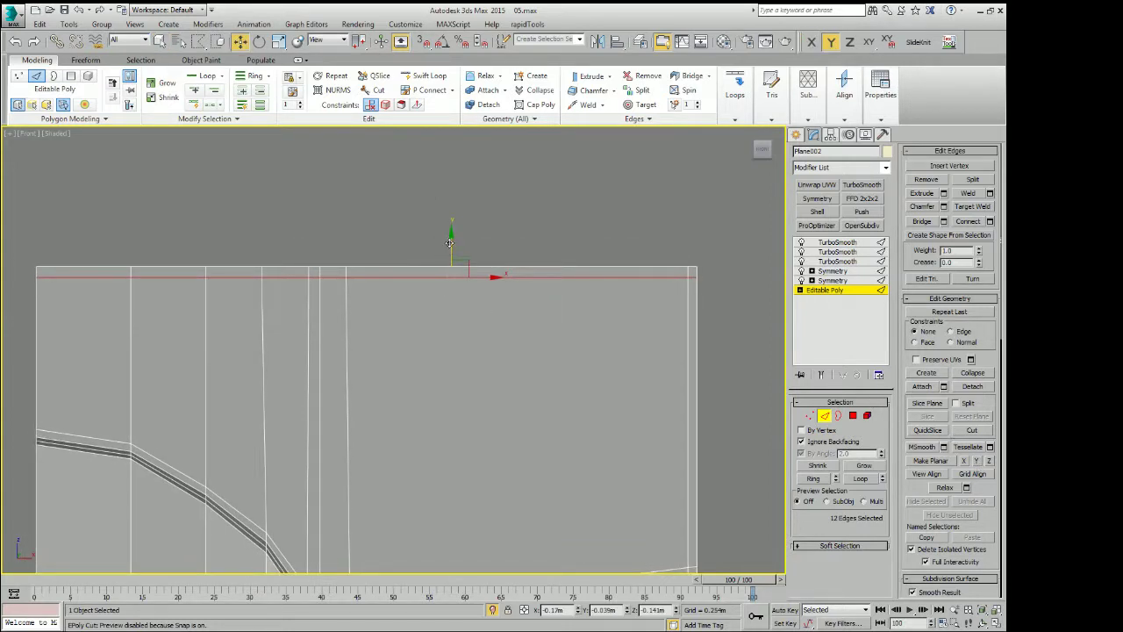
{"action": "left_click_drag", "start_coordinate": [449, 243], "coordinate": [449, 240]}
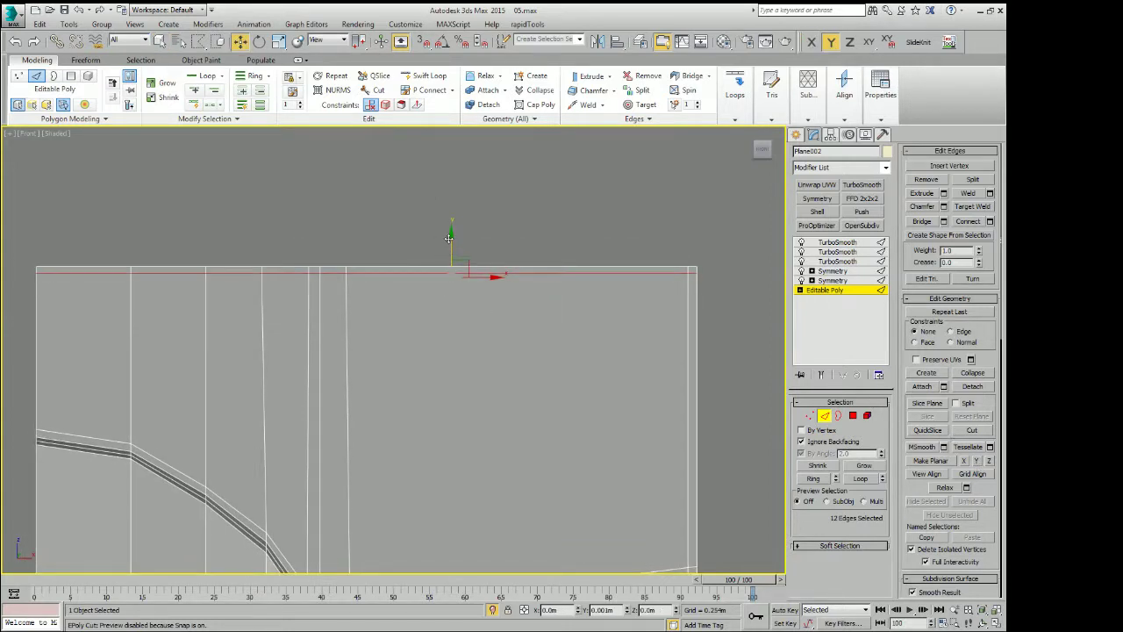
{"action": "left_click", "coordinate": [822, 290]}
{"action": "left_click", "coordinate": [842, 252]}
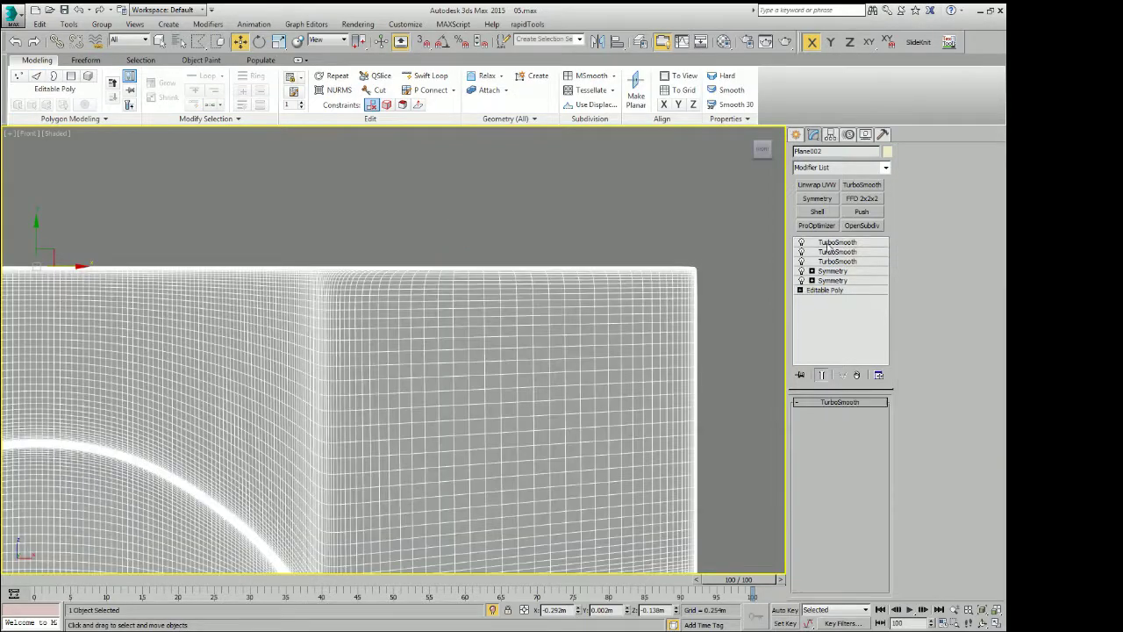
Inspect the tighter smoothed top edge, then return to the base mesh and orbit around it
{"action": "left_click", "coordinate": [497, 250]}
{"action": "scroll", "coordinate": [597, 268], "scroll_direction": "up", "scroll_amount": 2}
{"action": "scroll", "coordinate": [680, 287], "scroll_direction": "up", "scroll_amount": 1}
{"action": "scroll", "coordinate": [632, 288], "scroll_direction": "up", "scroll_amount": 1}
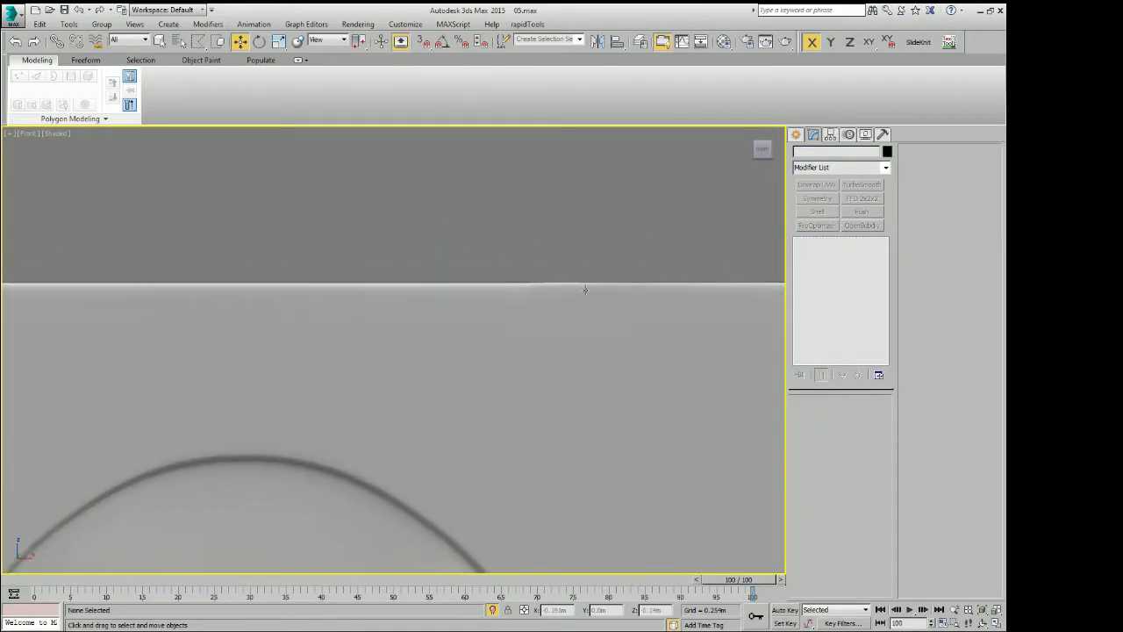
{"action": "scroll", "coordinate": [583, 282], "scroll_direction": "up", "scroll_amount": 1}
{"action": "left_click", "coordinate": [479, 279]}
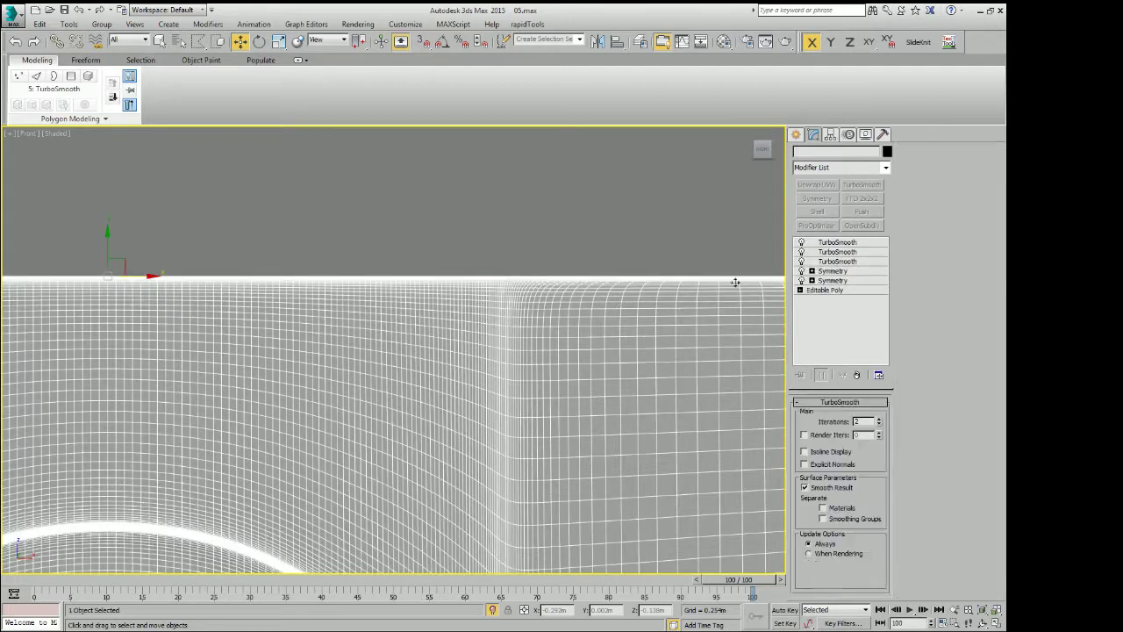
{"action": "left_click", "coordinate": [824, 290]}
{"action": "scroll", "coordinate": [455, 316], "scroll_direction": "down", "scroll_amount": 1}
{"action": "scroll", "coordinate": [465, 306], "scroll_direction": "down", "scroll_amount": 1}
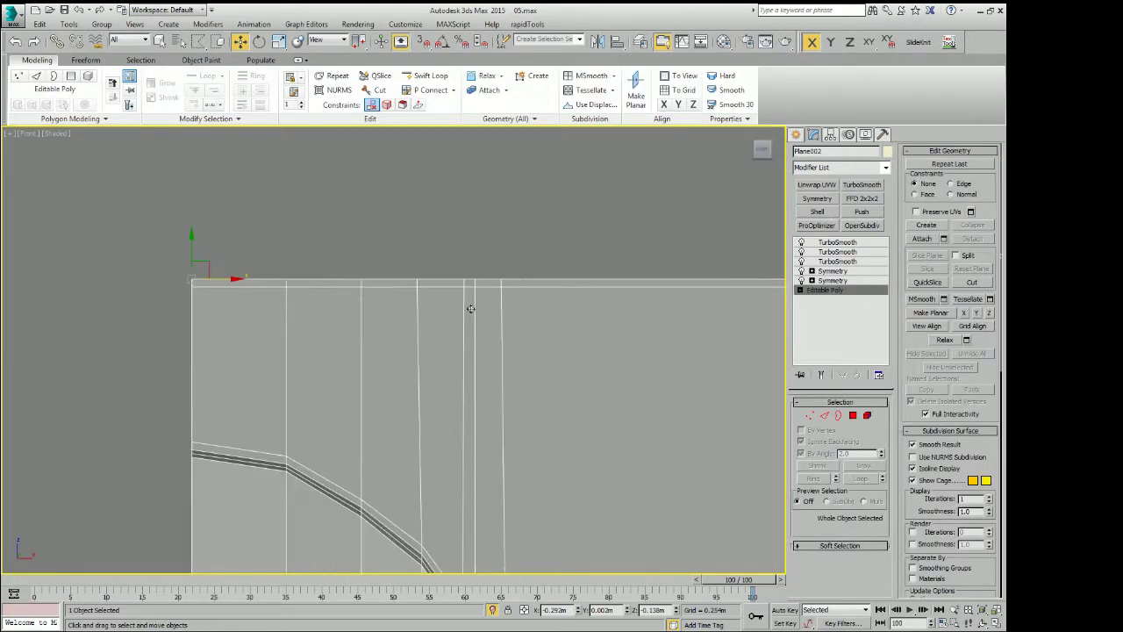
{"action": "scroll", "coordinate": [465, 306], "scroll_direction": "down", "scroll_amount": 2}
{"action": "middle_click_drag", "start_coordinate": [462, 307], "coordinate": [401, 319], "text": "alt"}
{"action": "scroll", "coordinate": [401, 318], "scroll_direction": "up", "scroll_amount": 3}
Select the edge loop running down the block's outer corner, removing one stray edge
{"action": "key", "text": "2"}
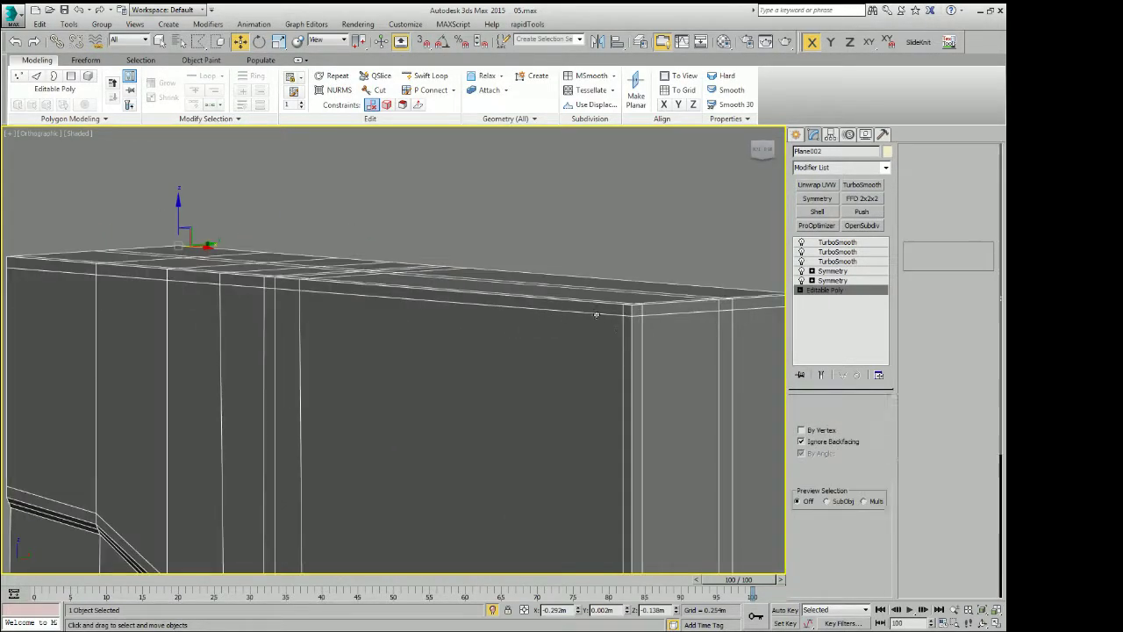
{"action": "left_click", "coordinate": [522, 310]}
{"action": "scroll", "coordinate": [521, 311], "scroll_direction": "down", "scroll_amount": 3}
{"action": "middle_click_drag", "start_coordinate": [521, 311], "coordinate": [583, 349], "text": "alt"}
{"action": "scroll", "coordinate": [565, 367], "scroll_direction": "up", "scroll_amount": 2}
{"action": "double_click", "coordinate": [559, 369]}
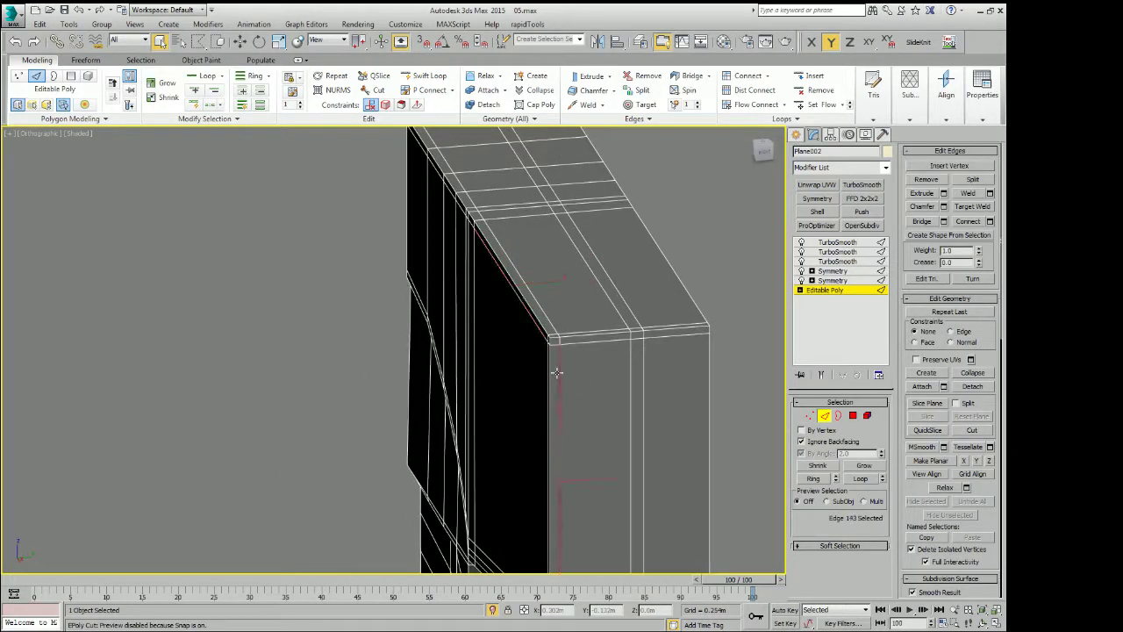
{"action": "scroll", "coordinate": [564, 396], "scroll_direction": "down", "scroll_amount": 2}
{"action": "middle_click_drag", "start_coordinate": [564, 396], "coordinate": [576, 354], "text": "alt"}
{"action": "scroll", "coordinate": [567, 532], "scroll_direction": "up", "scroll_amount": 3}
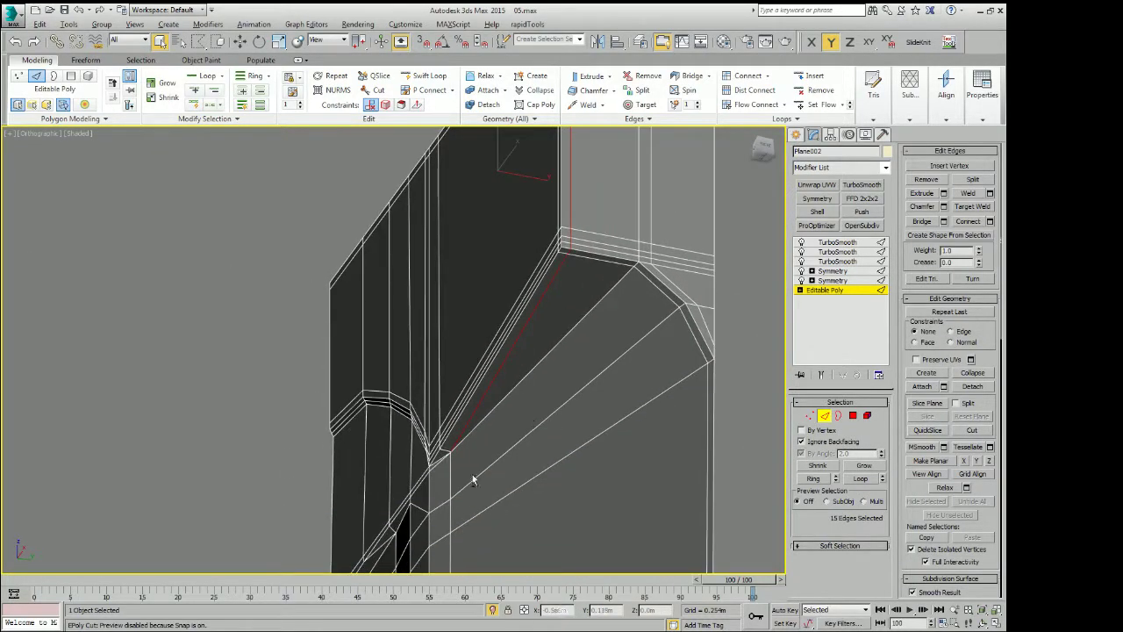
{"action": "left_click", "coordinate": [456, 419], "text": "alt"}
{"action": "scroll", "coordinate": [533, 458], "scroll_direction": "up", "scroll_amount": 2}
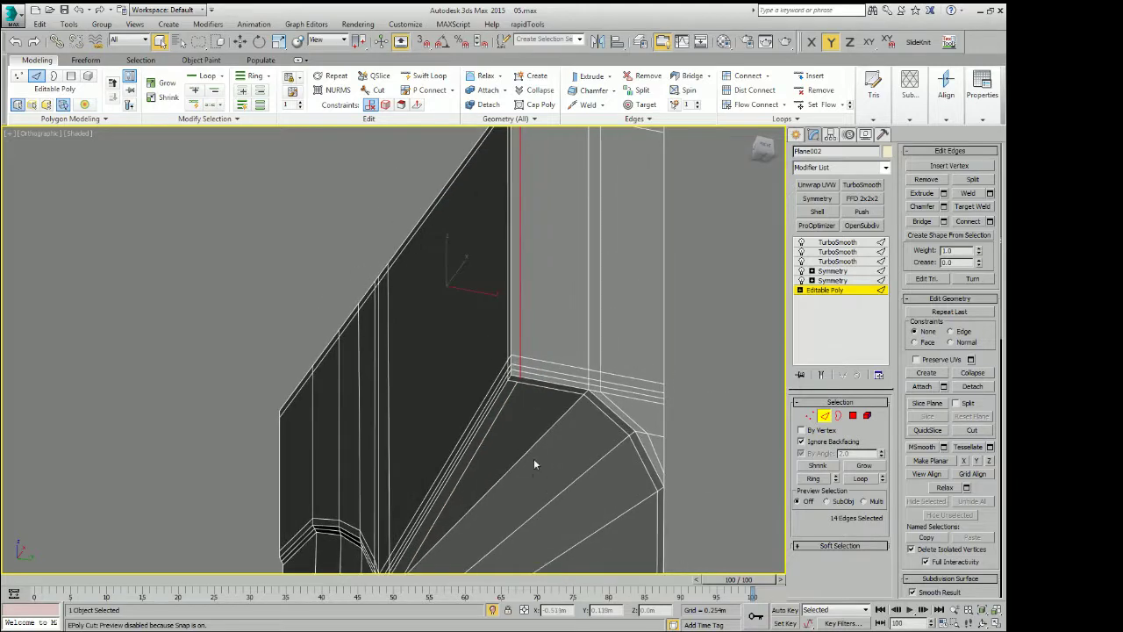
{"action": "middle_click_drag", "start_coordinate": [532, 418], "coordinate": [532, 402]}
{"action": "scroll", "coordinate": [533, 401], "scroll_direction": "down", "scroll_amount": 2}
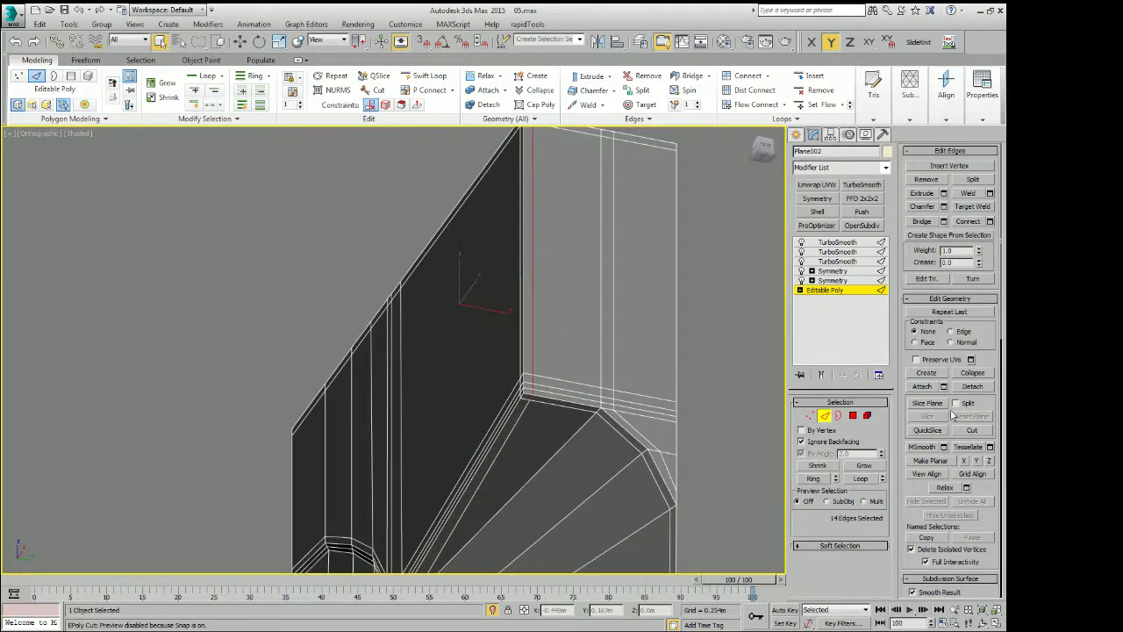
Try Make Planar X, then Make Planar Y on the selected edges, undoing each
{"action": "left_click", "coordinate": [965, 460]}
{"action": "key", "text": "ctrl+z"}
{"action": "left_click", "coordinate": [977, 461]}
{"action": "key", "text": "ctrl+z"}
Inspect the corner from several angles, then show the top TurboSmooth result and clear the selection
{"action": "middle_click_drag", "start_coordinate": [535, 292], "coordinate": [398, 299], "text": "alt"}
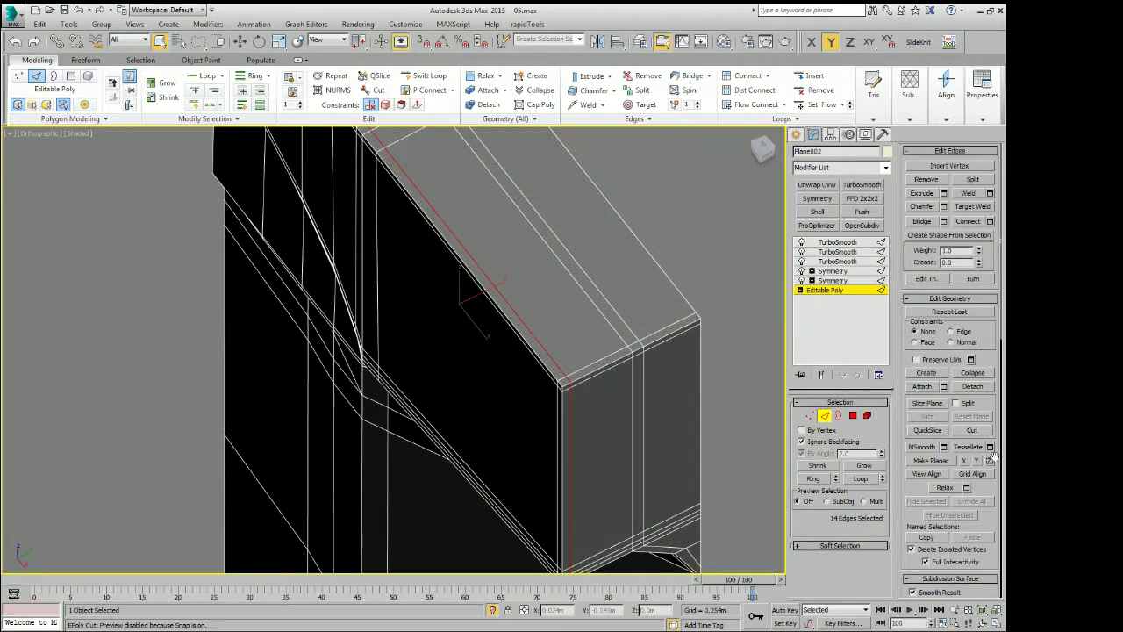
{"action": "middle_click_drag", "start_coordinate": [735, 419], "coordinate": [505, 331], "text": "alt"}
{"action": "key", "text": "w"}
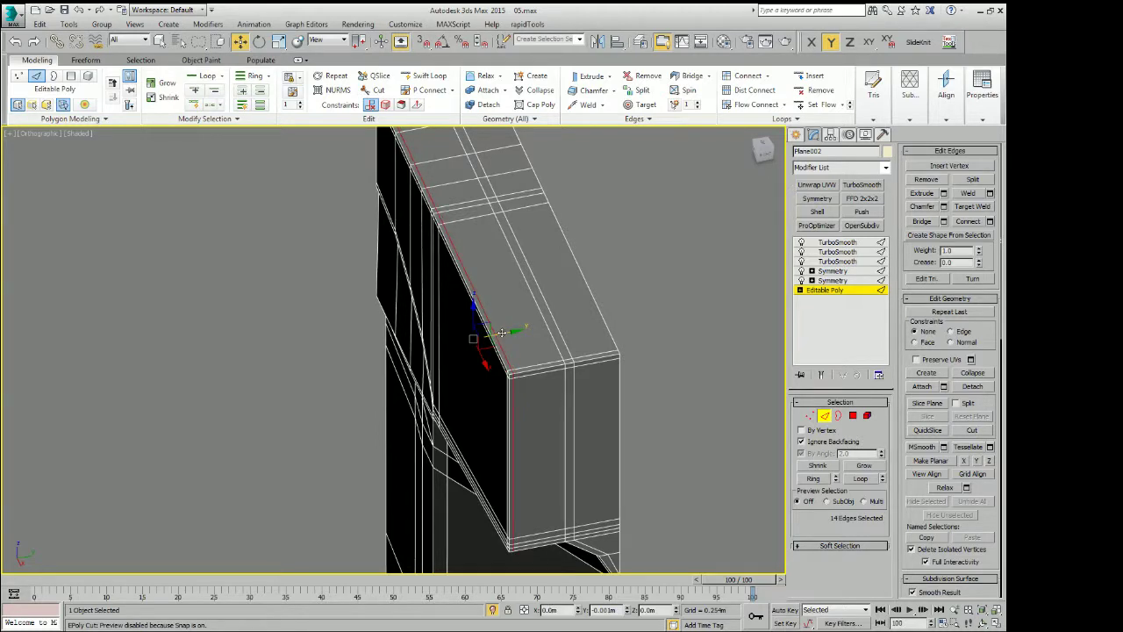
{"action": "mouse_move", "coordinate": [501, 331]}
{"action": "middle_mouse_down", "text": "alt"}
{"action": "mouse_move", "coordinate": [530, 351]}
{"action": "mouse_move", "coordinate": [380, 432]}
{"action": "mouse_move", "coordinate": [455, 341]}
{"action": "middle_mouse_up", "text": "alt"}
{"action": "scroll", "coordinate": [530, 351], "scroll_direction": "up", "scroll_amount": 3}
{"action": "scroll", "coordinate": [530, 351], "scroll_direction": "up", "scroll_amount": 2}
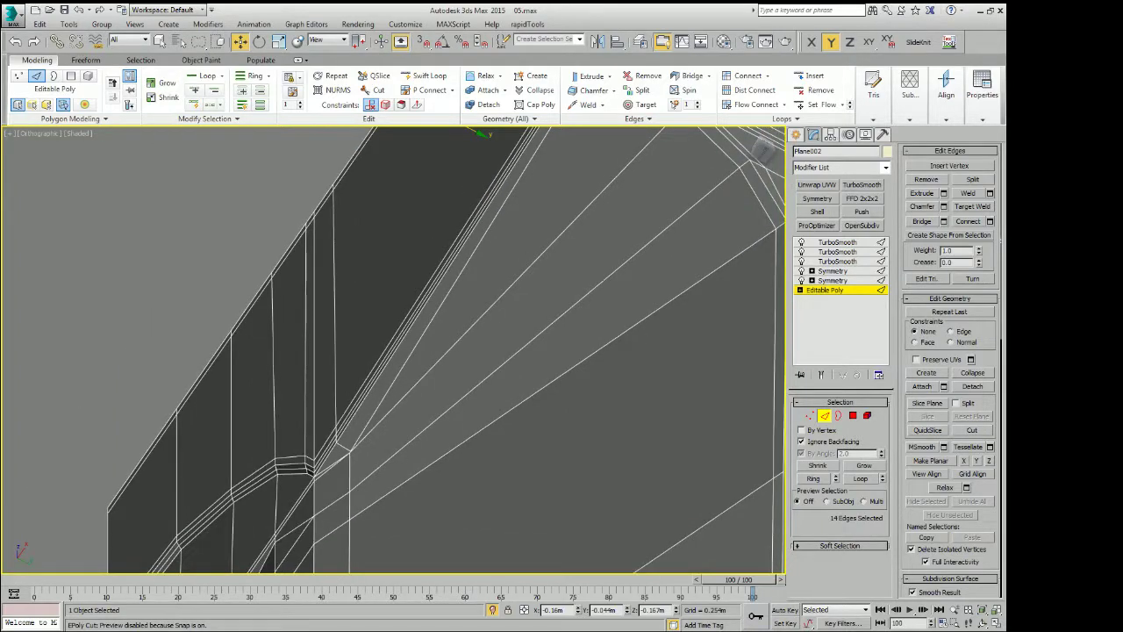
{"action": "scroll", "coordinate": [708, 337], "scroll_direction": "down", "scroll_amount": 5}
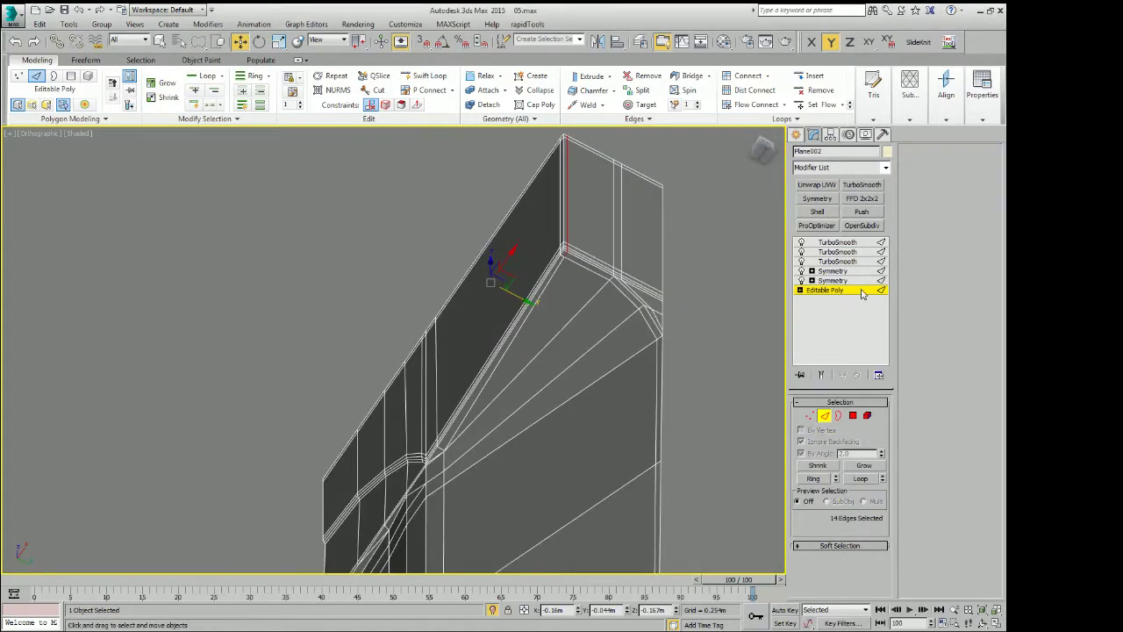
{"action": "left_click", "coordinate": [837, 242]}
{"action": "key", "text": "ctrl+d"}
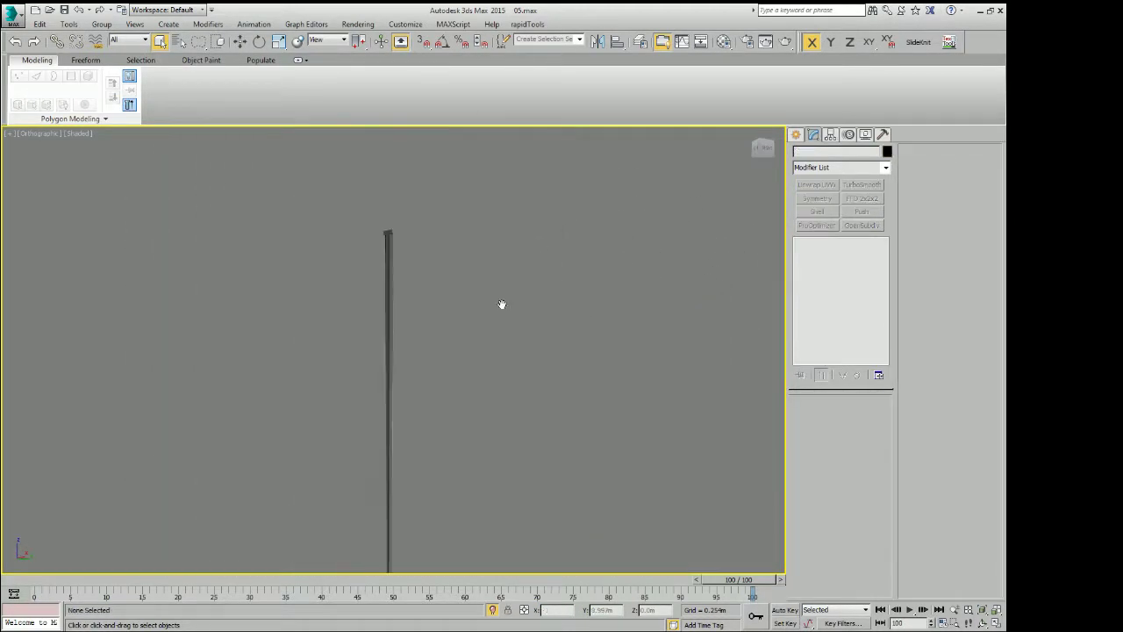
{"action": "mouse_move", "coordinate": [502, 304]}
{"action": "middle_mouse_down", "text": "alt"}
{"action": "mouse_move", "coordinate": [446, 363]}
{"action": "mouse_move", "coordinate": [386, 547]}
{"action": "middle_mouse_up", "text": "alt"}
{"action": "key", "text": "f"}
{"action": "scroll", "coordinate": [374, 369], "scroll_direction": "up", "scroll_amount": 3}
{"action": "scroll", "coordinate": [451, 433], "scroll_direction": "up", "scroll_amount": 4}
{"action": "scroll", "coordinate": [517, 474], "scroll_direction": "up", "scroll_amount": 3}
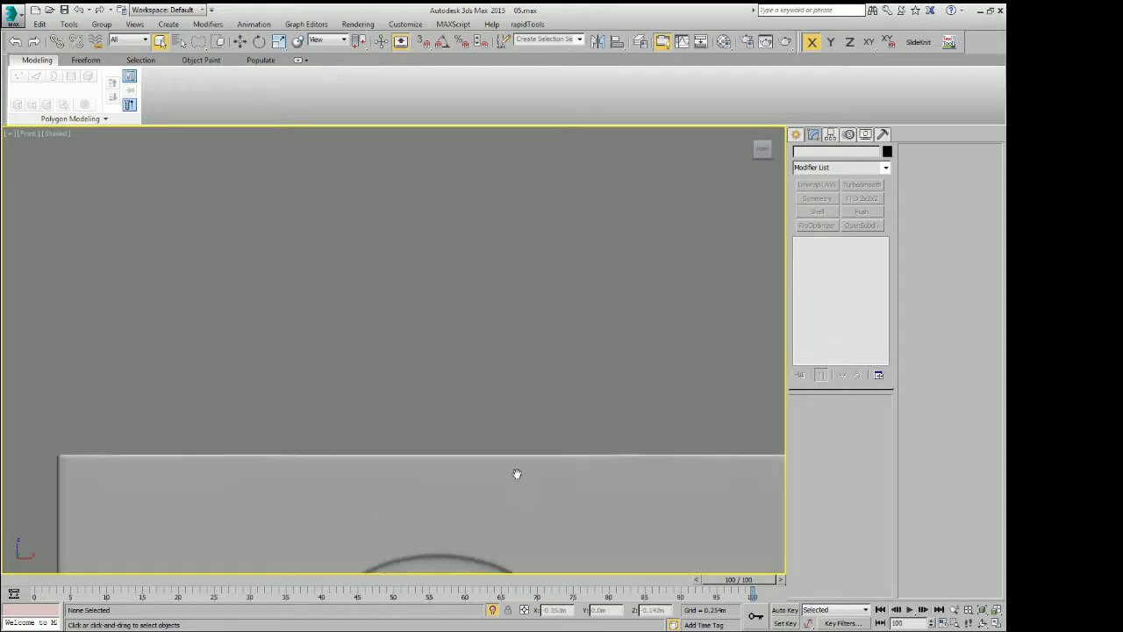
{"action": "mouse_move", "coordinate": [517, 474]}
{"action": "middle_mouse_down"}
{"action": "mouse_move", "coordinate": [456, 427]}
{"action": "mouse_move", "coordinate": [478, 338]}
{"action": "middle_mouse_up"}
{"action": "scroll", "coordinate": [456, 427], "scroll_direction": "down", "scroll_amount": 3}
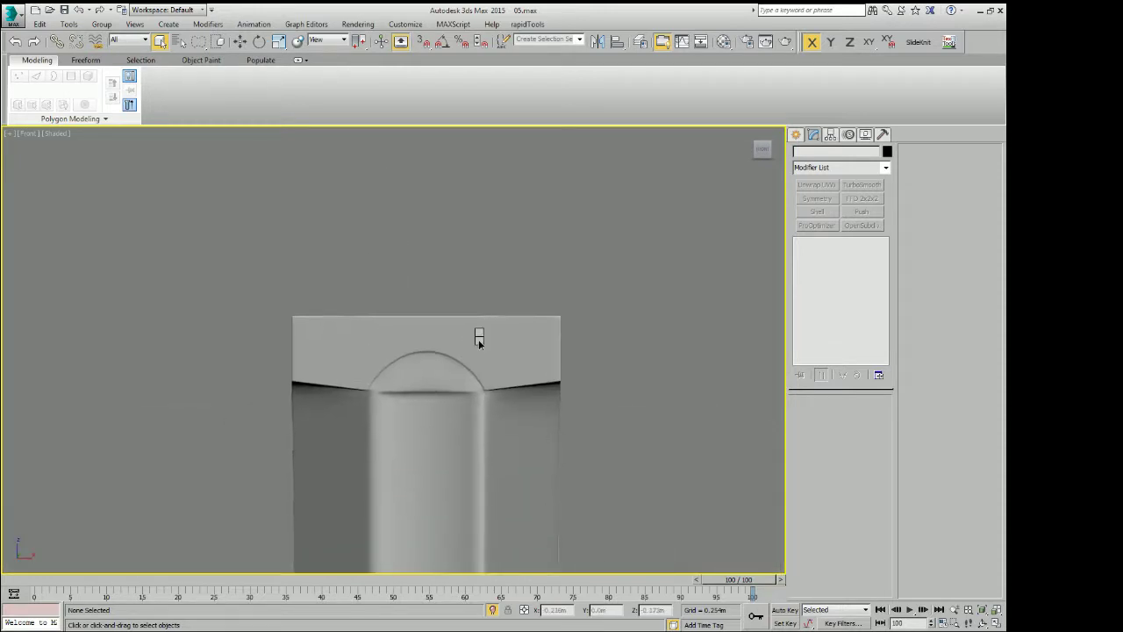
{"action": "right_click", "coordinate": [479, 339]}
{"action": "left_click", "coordinate": [500, 298]}
{"action": "scroll", "coordinate": [509, 443], "scroll_direction": "down", "scroll_amount": 5}
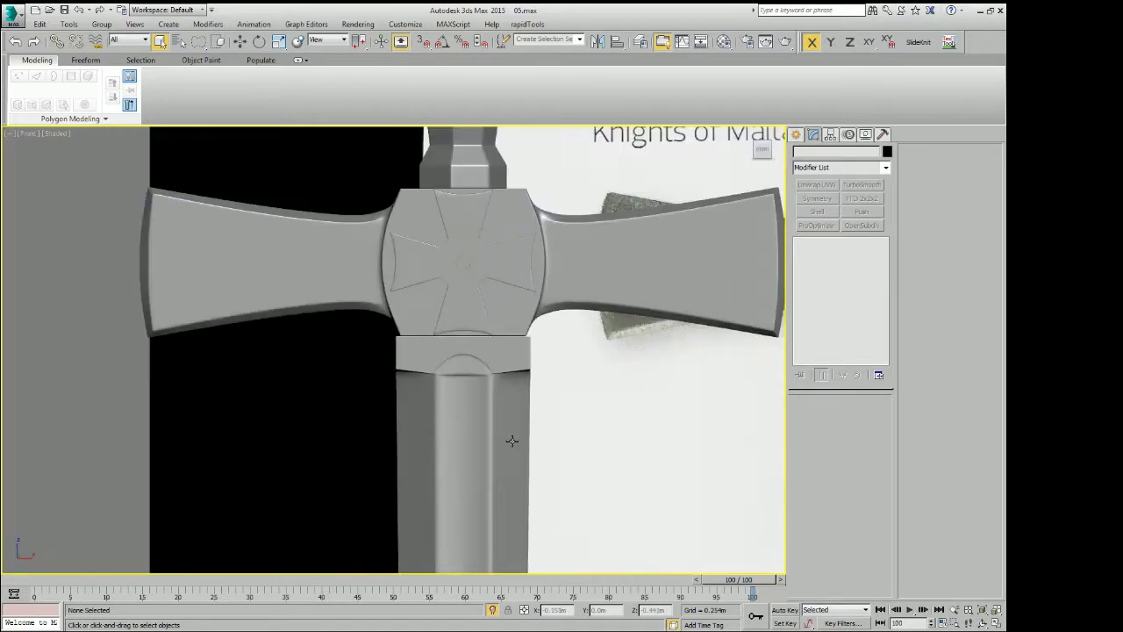
{"action": "scroll", "coordinate": [466, 349], "scroll_direction": "up", "scroll_amount": 3}
{"action": "scroll", "coordinate": [465, 348], "scroll_direction": "down", "scroll_amount": 3}
{"action": "mouse_move", "coordinate": [466, 348]}
{"action": "middle_mouse_down"}
{"action": "mouse_move", "coordinate": [511, 280]}
{"action": "mouse_move", "coordinate": [594, 213]}
{"action": "middle_mouse_up"}
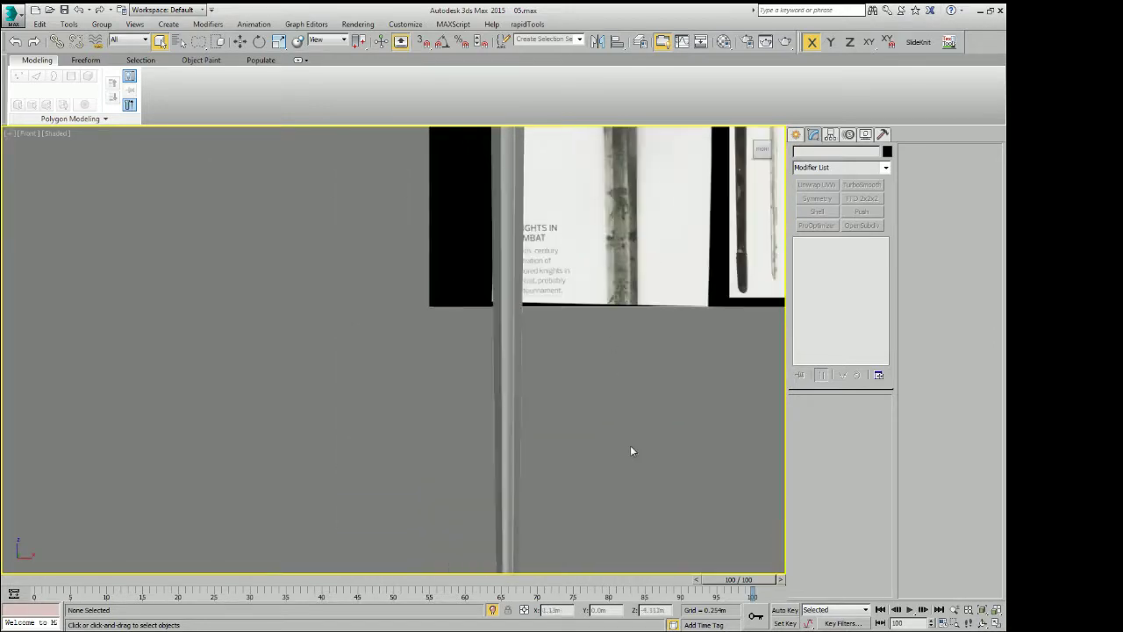
{"action": "scroll", "coordinate": [579, 512], "scroll_direction": "down", "scroll_amount": 3}
{"action": "mouse_move", "coordinate": [603, 394]}
{"action": "middle_mouse_down"}
{"action": "mouse_move", "coordinate": [577, 514]}
{"action": "mouse_move", "coordinate": [577, 455]}
{"action": "mouse_move", "coordinate": [549, 470]}
{"action": "mouse_move", "coordinate": [574, 237]}
{"action": "middle_mouse_up"}
{"action": "scroll", "coordinate": [514, 406], "scroll_direction": "up", "scroll_amount": 2}
{"action": "scroll", "coordinate": [521, 301], "scroll_direction": "up", "scroll_amount": 3}
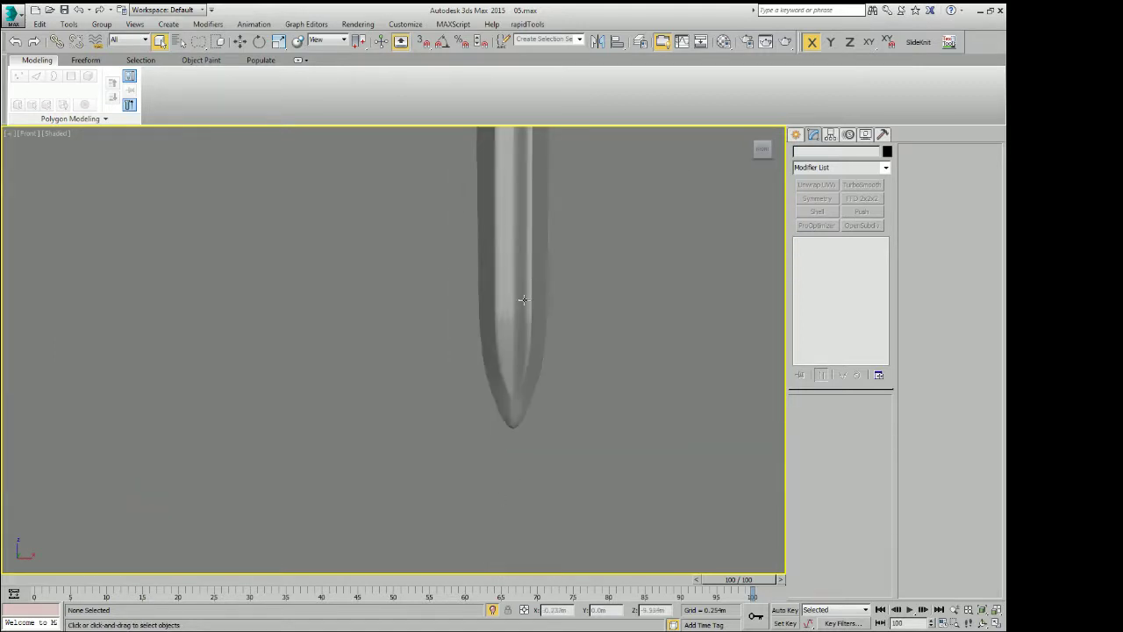
{"action": "scroll", "coordinate": [516, 307], "scroll_direction": "up", "scroll_amount": 3}
{"action": "scroll", "coordinate": [516, 307], "scroll_direction": "down", "scroll_amount": 4}
{"action": "mouse_move", "coordinate": [594, 296]}
{"action": "middle_mouse_down"}
{"action": "mouse_move", "coordinate": [591, 371]}
{"action": "mouse_move", "coordinate": [641, 545]}
{"action": "middle_mouse_up"}
{"action": "scroll", "coordinate": [641, 545], "scroll_direction": "down", "scroll_amount": 2}
{"action": "scroll", "coordinate": [587, 509], "scroll_direction": "down", "scroll_amount": 2}
{"action": "scroll", "coordinate": [564, 447], "scroll_direction": "up", "scroll_amount": 2}
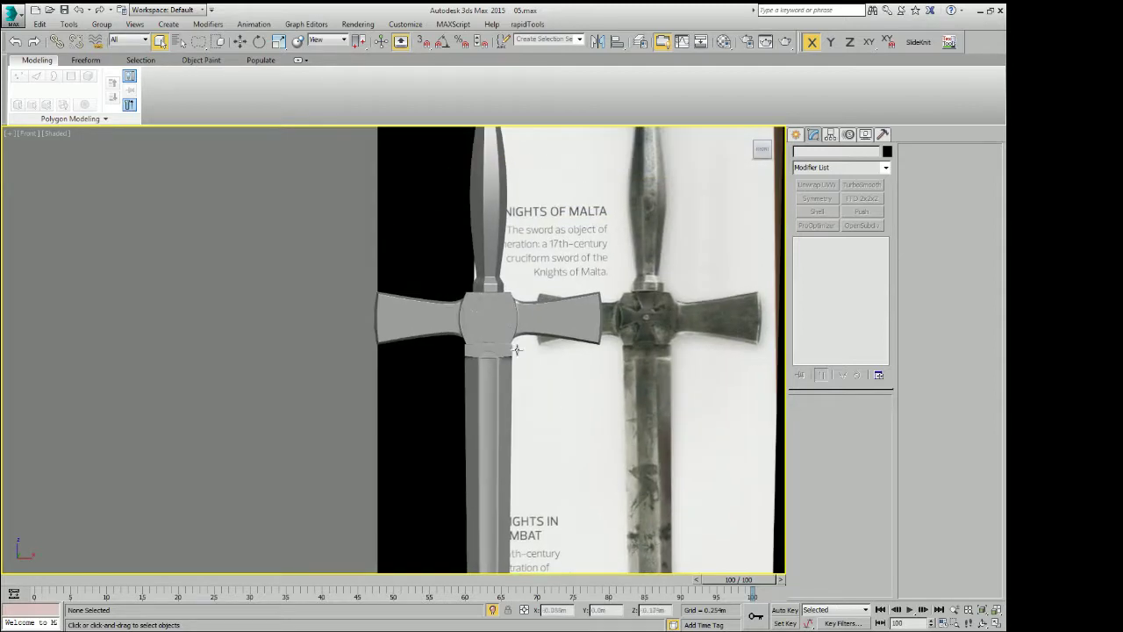
{"action": "scroll", "coordinate": [504, 347], "scroll_direction": "up", "scroll_amount": 2}
{"action": "scroll", "coordinate": [623, 370], "scroll_direction": "down", "scroll_amount": 2}
{"action": "scroll", "coordinate": [514, 434], "scroll_direction": "down", "scroll_amount": 2}
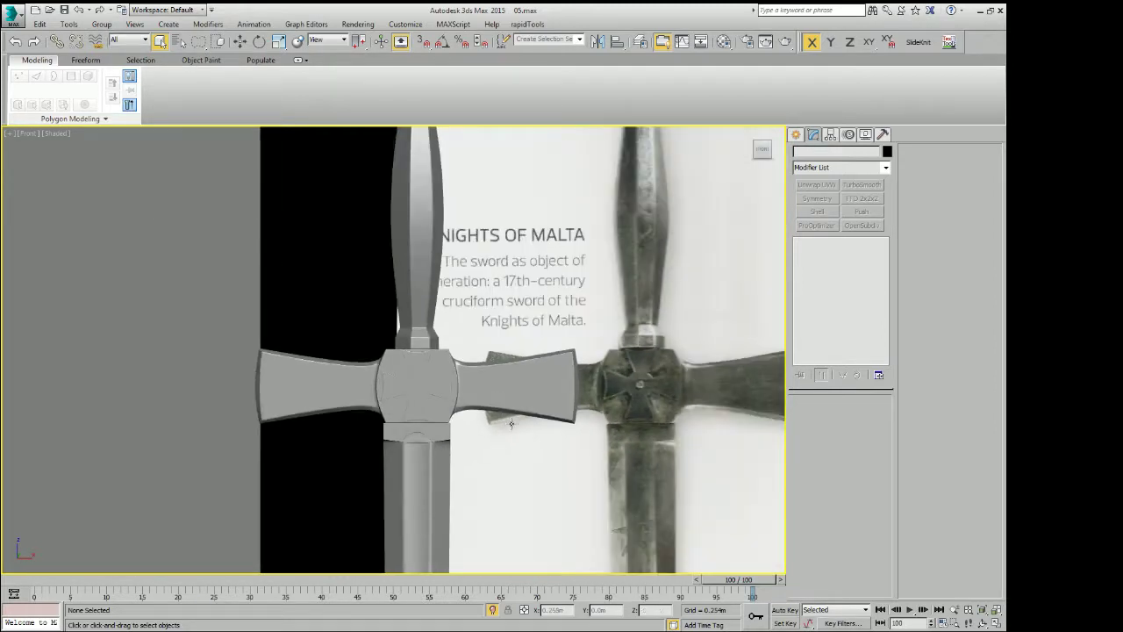
{"action": "middle_click_drag", "start_coordinate": [514, 433], "coordinate": [360, 400]}
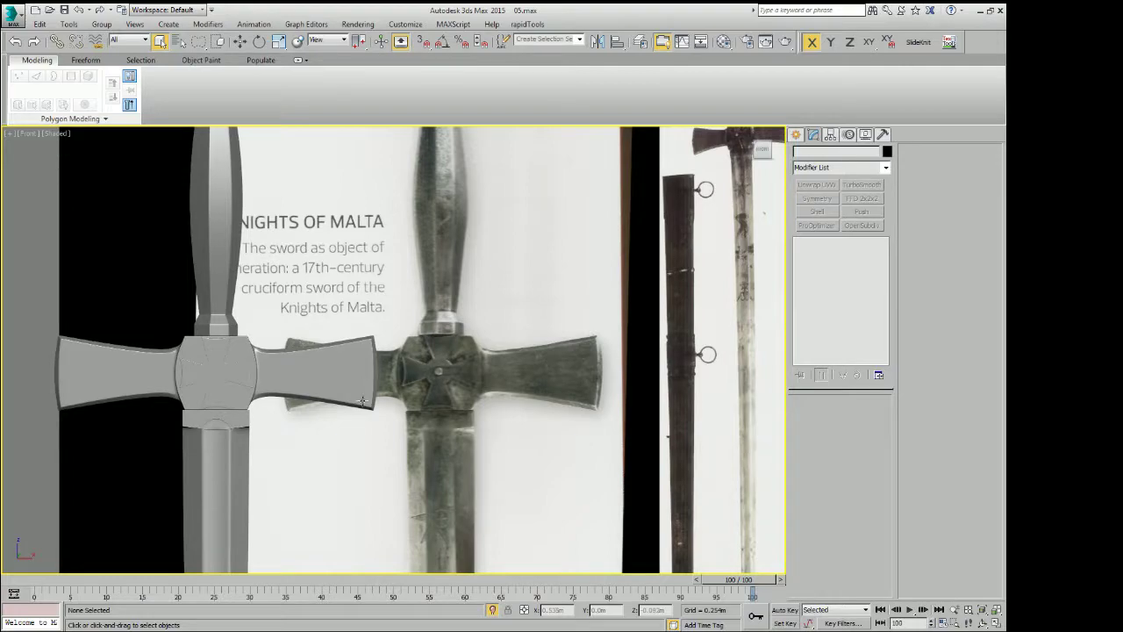
{"action": "scroll", "coordinate": [377, 381], "scroll_direction": "up", "scroll_amount": 5}
{"action": "left_click", "coordinate": [324, 351]}
In Editable Poly, select the three bottom arm-tip vertices and nudge them slightly outward along X
{"action": "left_click", "coordinate": [823, 300]}
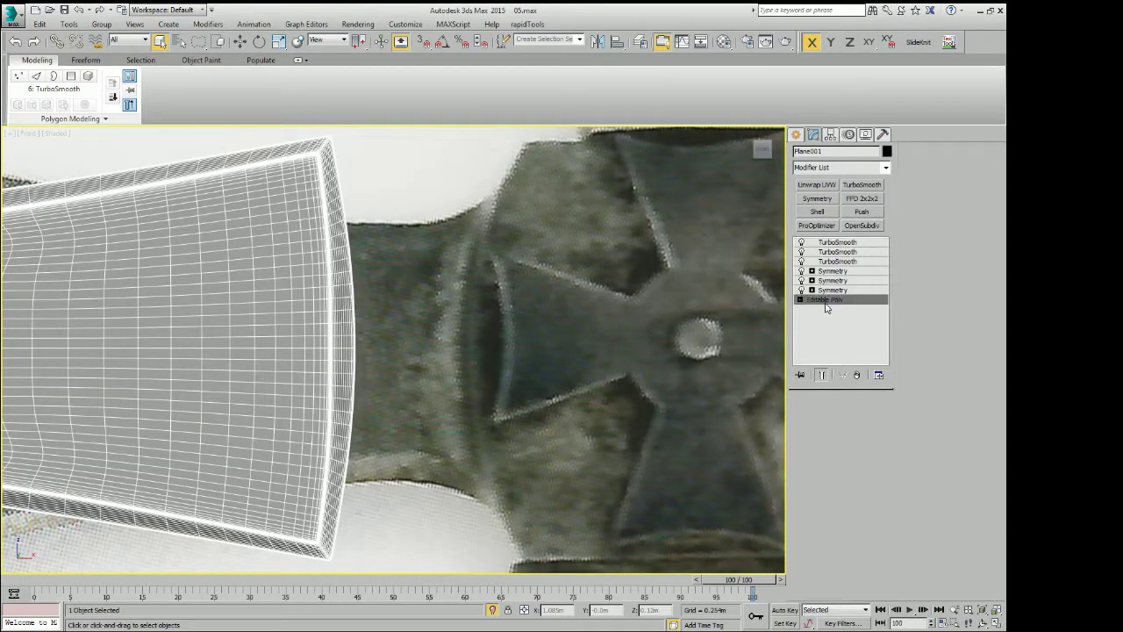
{"action": "scroll", "coordinate": [495, 359], "scroll_direction": "up", "scroll_amount": 3}
{"action": "key", "text": "alt+c"}
{"action": "left_click_drag", "start_coordinate": [510, 346], "coordinate": [583, 378]}
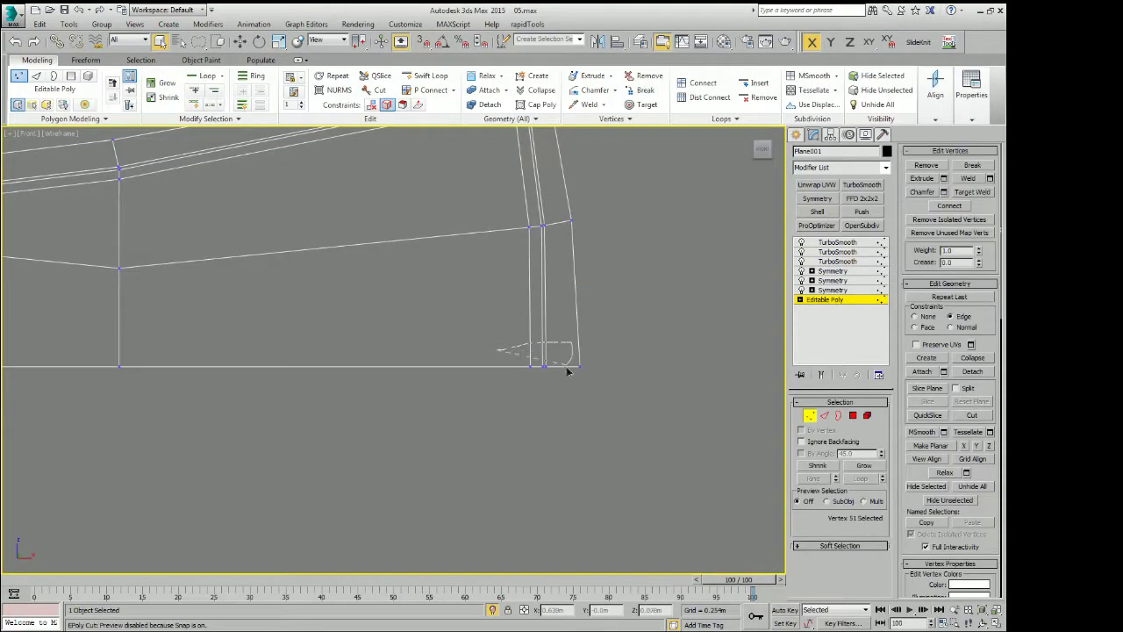
{"action": "key", "text": "F3"}
{"action": "middle_click_drag", "start_coordinate": [571, 371], "coordinate": [465, 388]}
{"action": "key", "text": "w"}
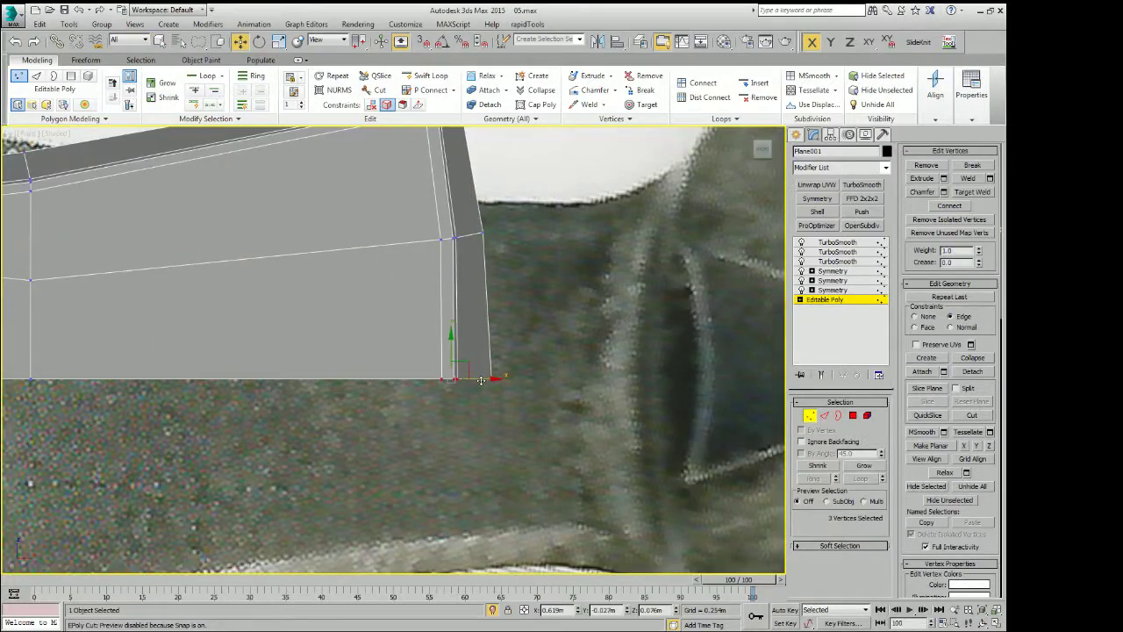
{"action": "left_click_drag", "start_coordinate": [481, 379], "coordinate": [487, 378]}
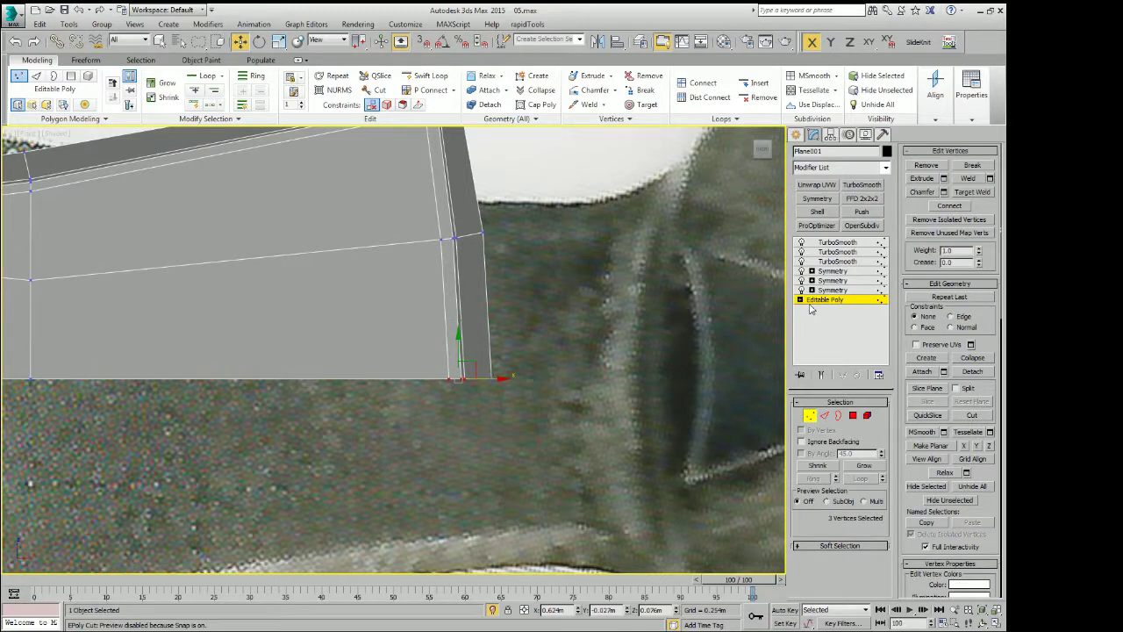
Return to the smoothed crossguard and deselect it
{"action": "middle_click_drag", "start_coordinate": [533, 348], "coordinate": [517, 360]}
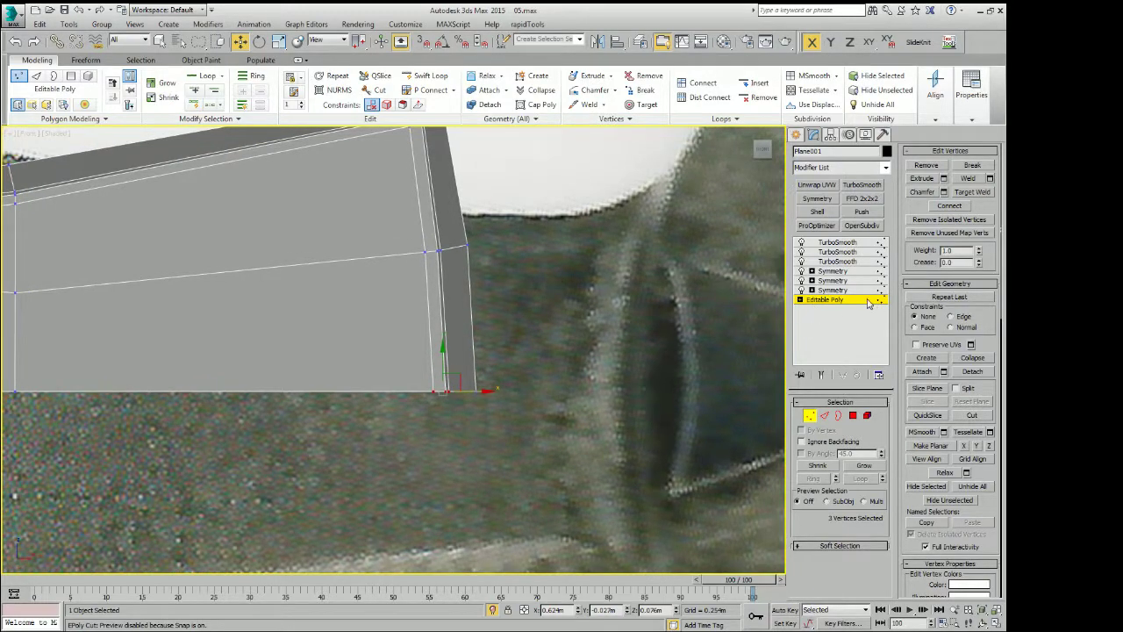
{"action": "left_click", "coordinate": [837, 242]}
{"action": "left_click", "coordinate": [550, 302]}
{"action": "scroll", "coordinate": [550, 303], "scroll_direction": "down", "scroll_amount": 3}
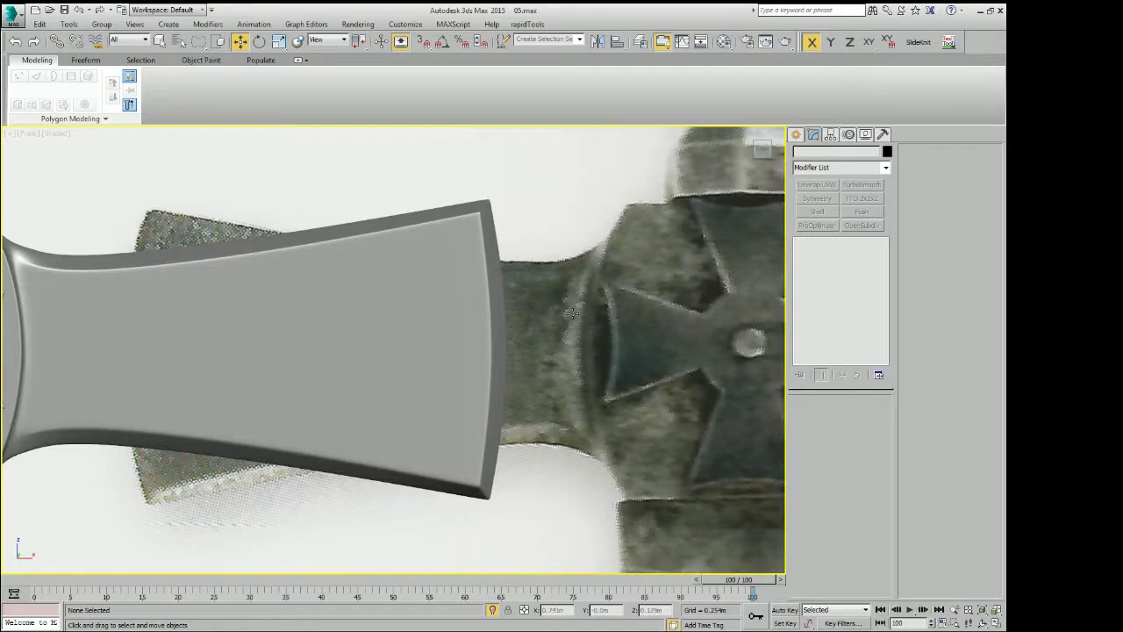
{"action": "scroll", "coordinate": [571, 312], "scroll_direction": "down", "scroll_amount": 5}
{"action": "left_click", "coordinate": [400, 342]}
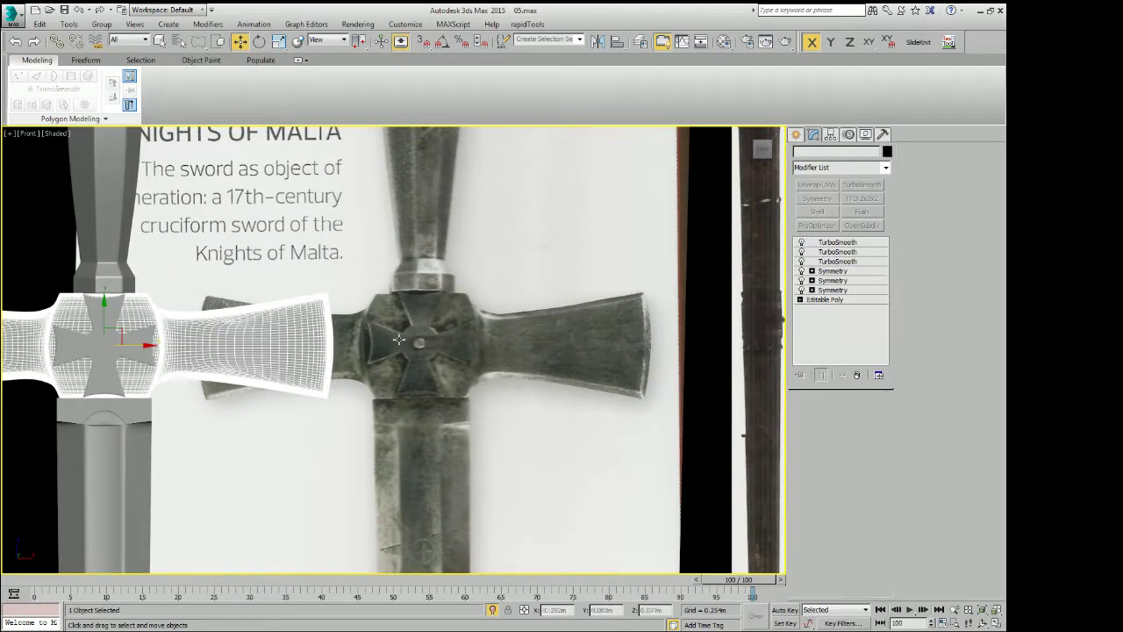
{"action": "left_click", "coordinate": [403, 341]}
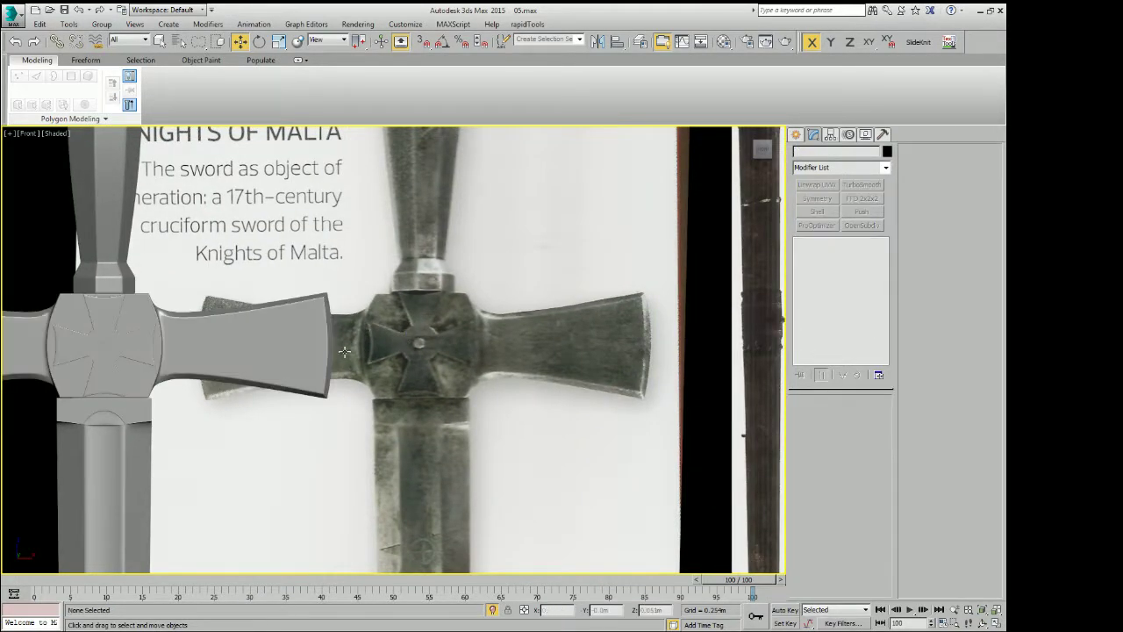
{"action": "scroll", "coordinate": [418, 328], "scroll_direction": "up", "scroll_amount": 2}
{"action": "middle_click_drag", "start_coordinate": [410, 336], "coordinate": [359, 340]}
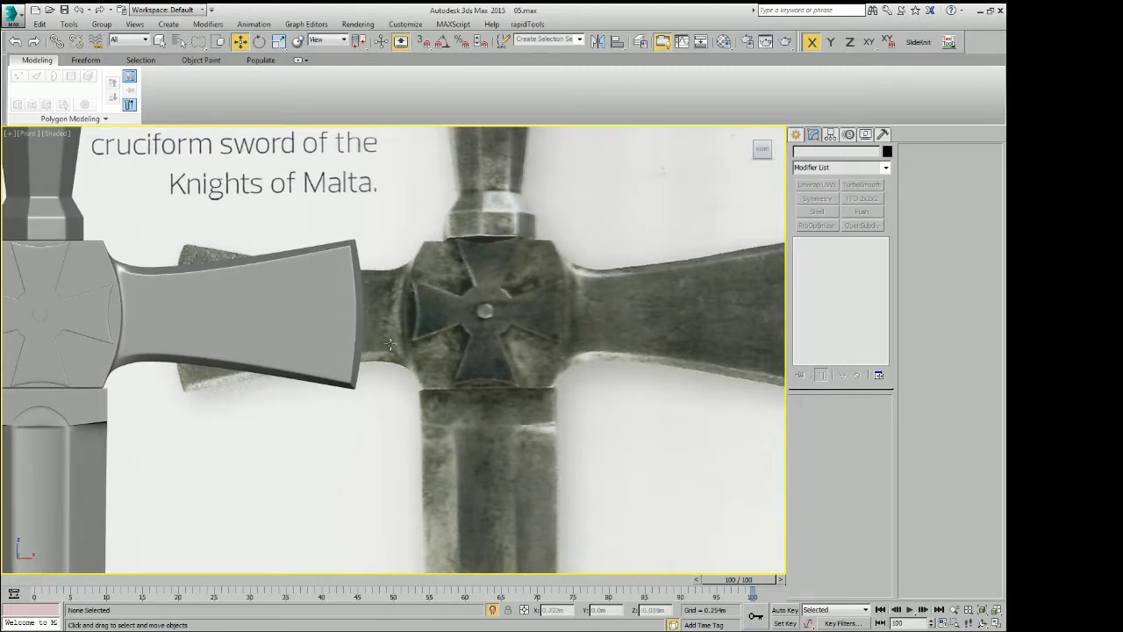
{"action": "middle_click_drag", "start_coordinate": [390, 344], "coordinate": [309, 362]}
{"action": "middle_click_drag", "start_coordinate": [212, 370], "coordinate": [494, 372]}
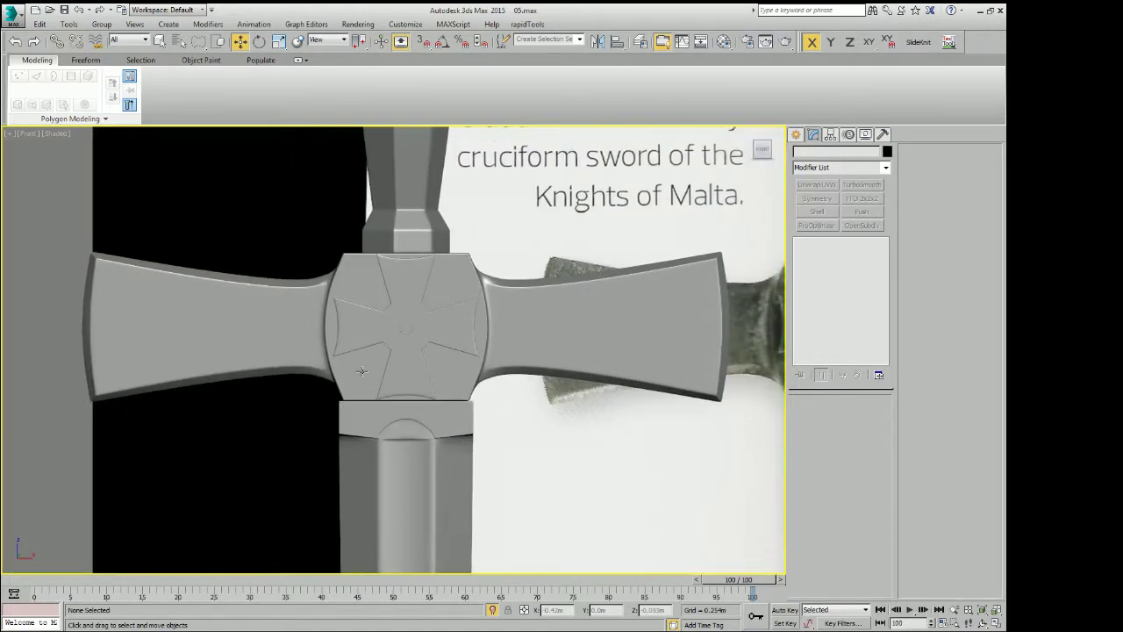
{"action": "middle_click_drag", "start_coordinate": [364, 372], "coordinate": [426, 415]}
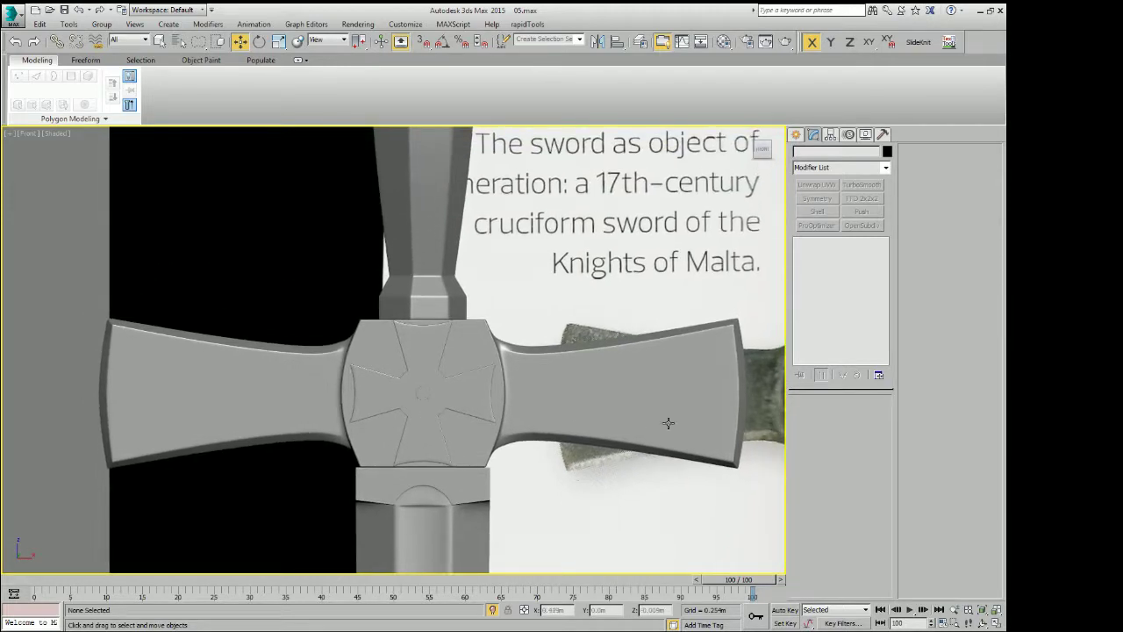
{"action": "middle_click_drag", "start_coordinate": [669, 423], "coordinate": [407, 376]}
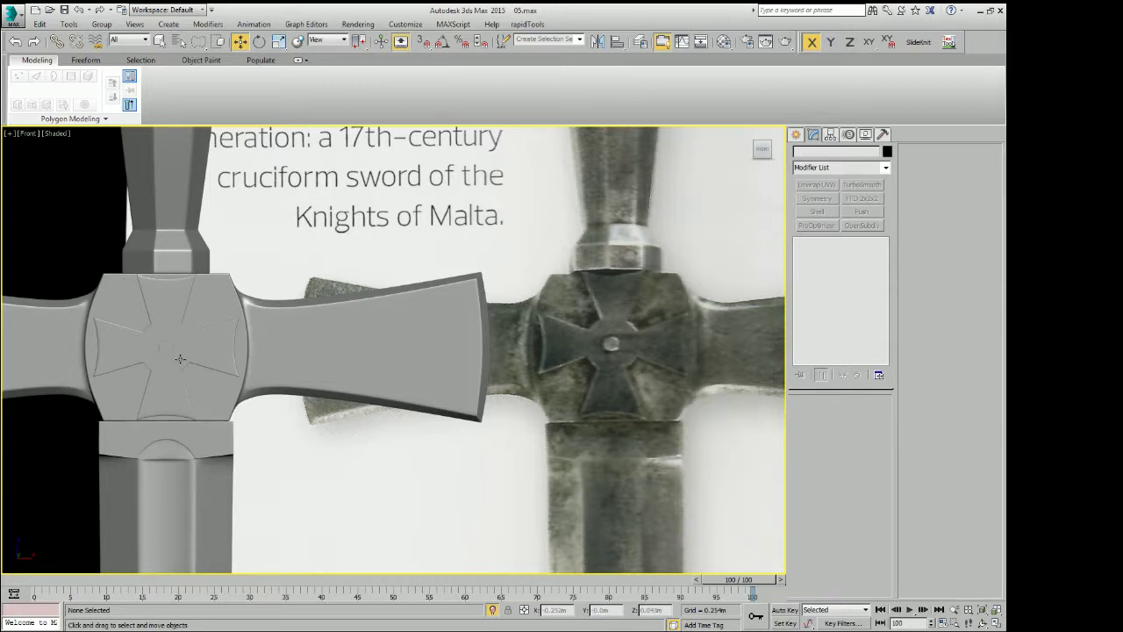
{"action": "left_click", "coordinate": [180, 359]}
{"action": "key", "text": "z"}
{"action": "key", "text": "F3"}
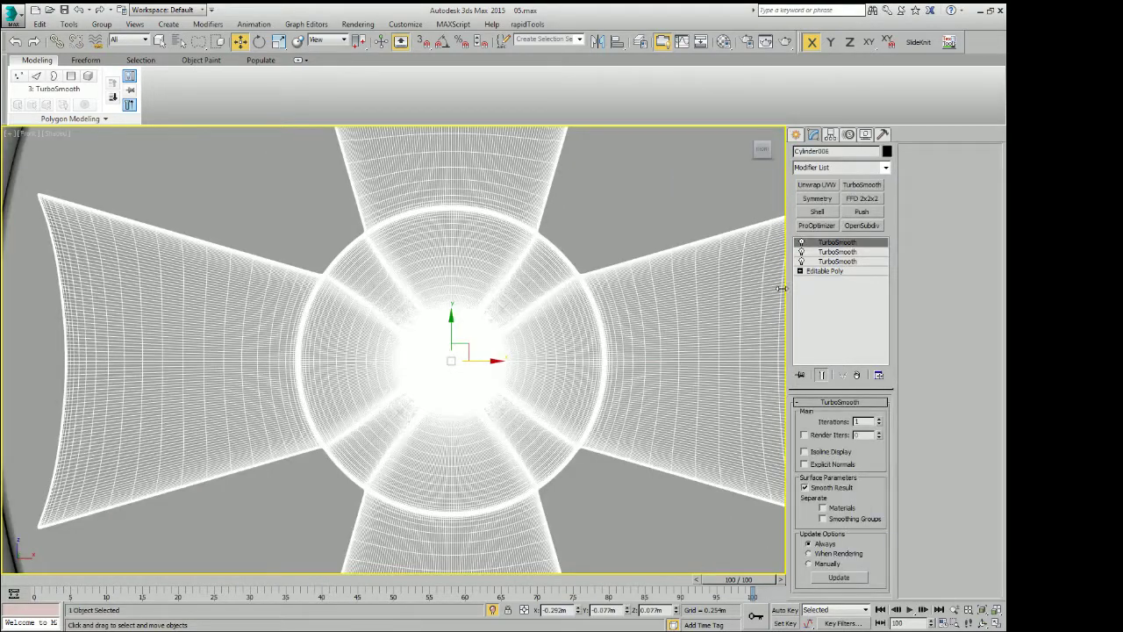
Select the hub's centre polygon in Editable Poly and scale it to nearly twice its size
{"action": "left_click", "coordinate": [829, 272]}
{"action": "key", "text": "4"}
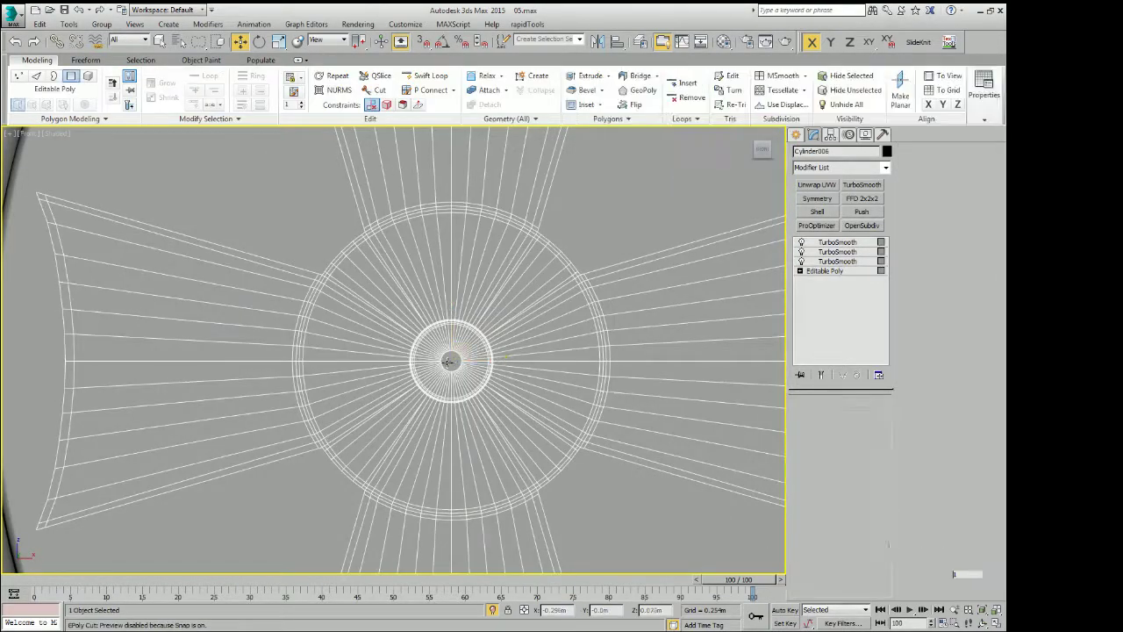
{"action": "left_click", "coordinate": [456, 360]}
{"action": "middle_click_drag", "start_coordinate": [456, 360], "coordinate": [432, 354], "text": "alt"}
{"action": "scroll", "coordinate": [432, 353], "scroll_direction": "up", "scroll_amount": 3}
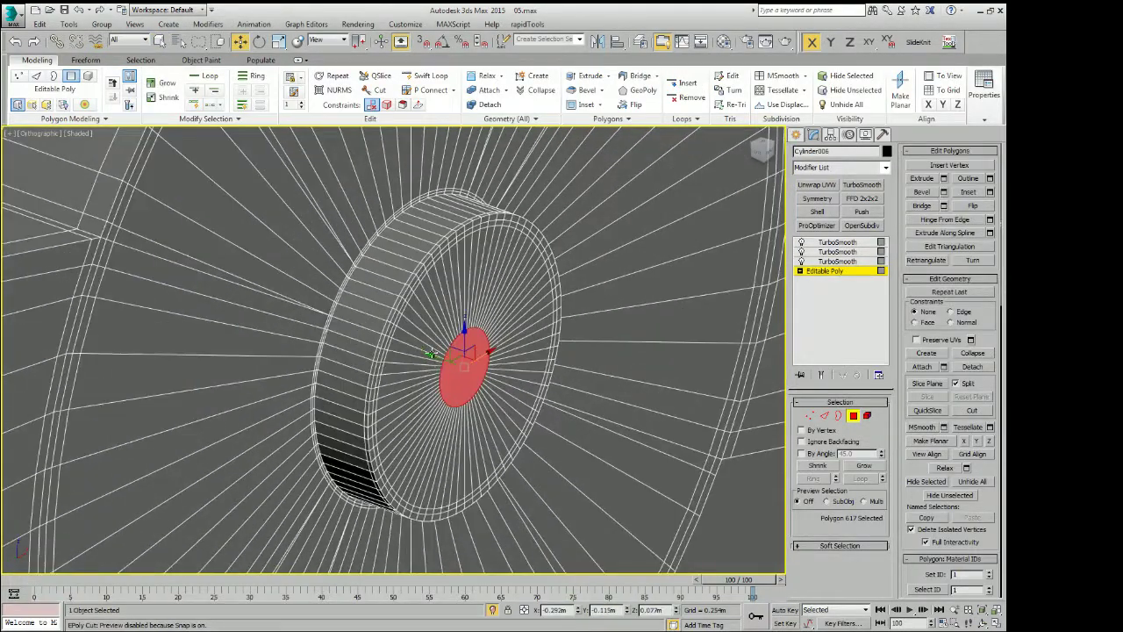
{"action": "left_click_drag", "start_coordinate": [431, 352], "coordinate": [437, 354]}
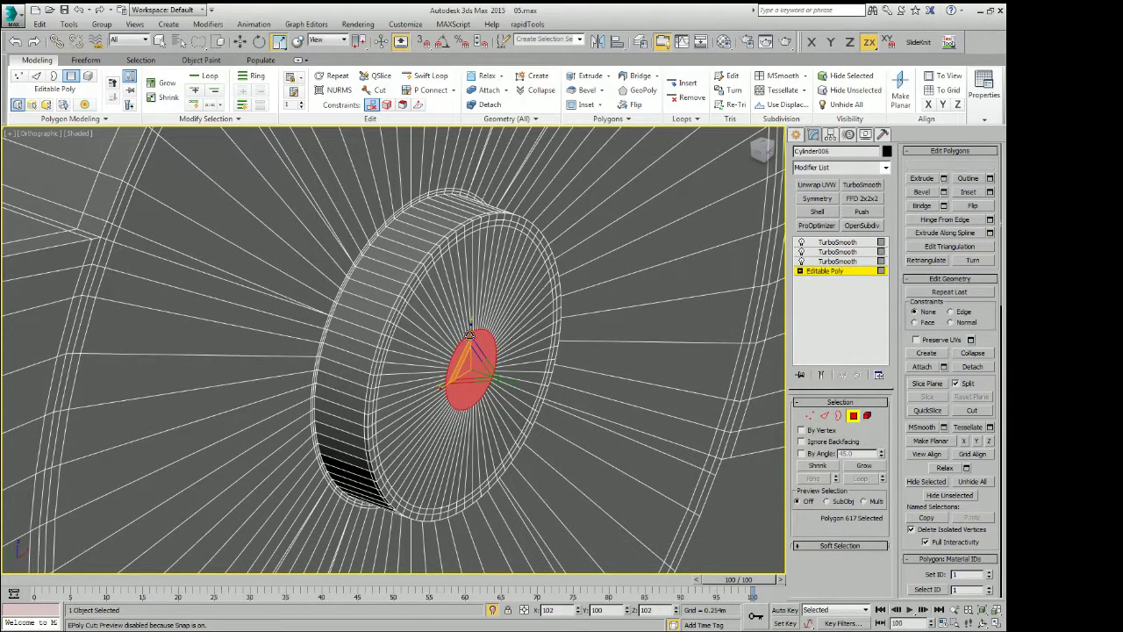
{"action": "left_click_drag", "start_coordinate": [470, 334], "coordinate": [512, 215]}
Start an Inset on the enlarged centre polygon from the quad menu and view the hub edge-on
{"action": "right_click", "coordinate": [474, 346]}
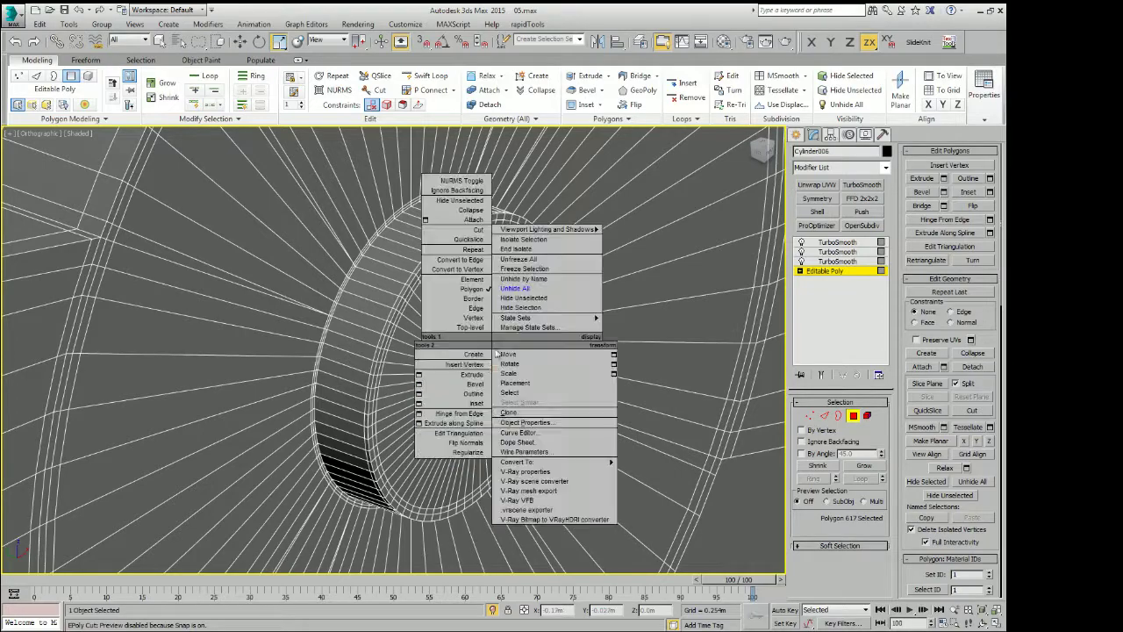
{"action": "left_click", "coordinate": [468, 399]}
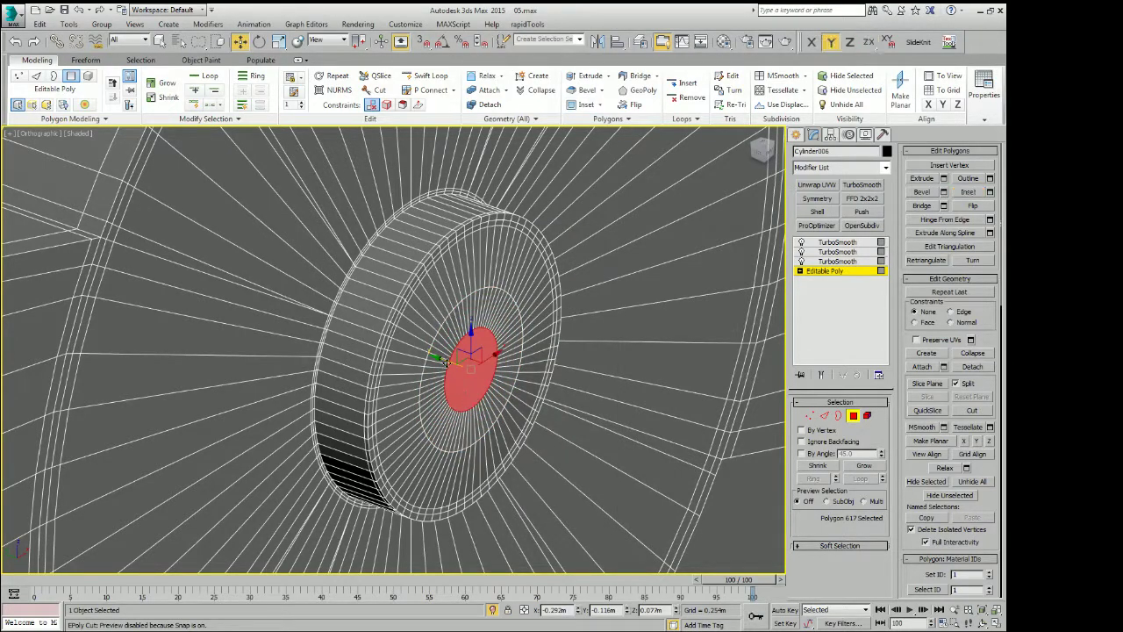
{"action": "mouse_move", "coordinate": [447, 360]}
{"action": "middle_mouse_down", "text": "alt"}
{"action": "mouse_move", "coordinate": [404, 231]}
{"action": "mouse_move", "coordinate": [397, 242]}
{"action": "middle_mouse_up", "text": "alt"}
{"action": "scroll", "coordinate": [382, 297], "scroll_direction": "up", "scroll_amount": 3}
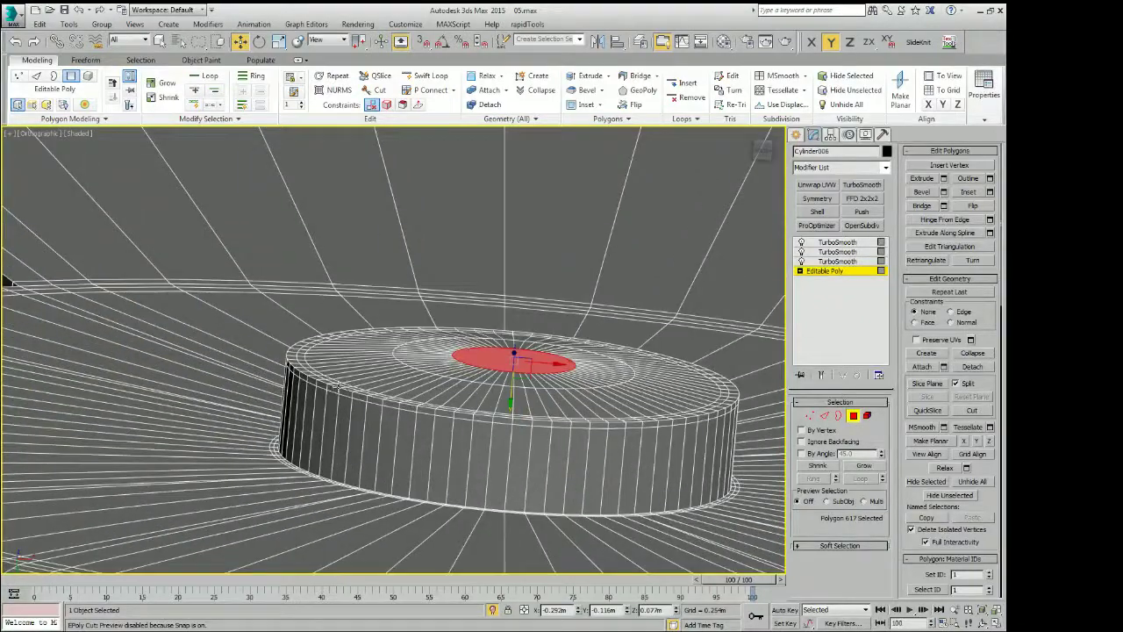
{"action": "scroll", "coordinate": [338, 382], "scroll_direction": "up", "scroll_amount": 3}
{"action": "key", "text": "2"}
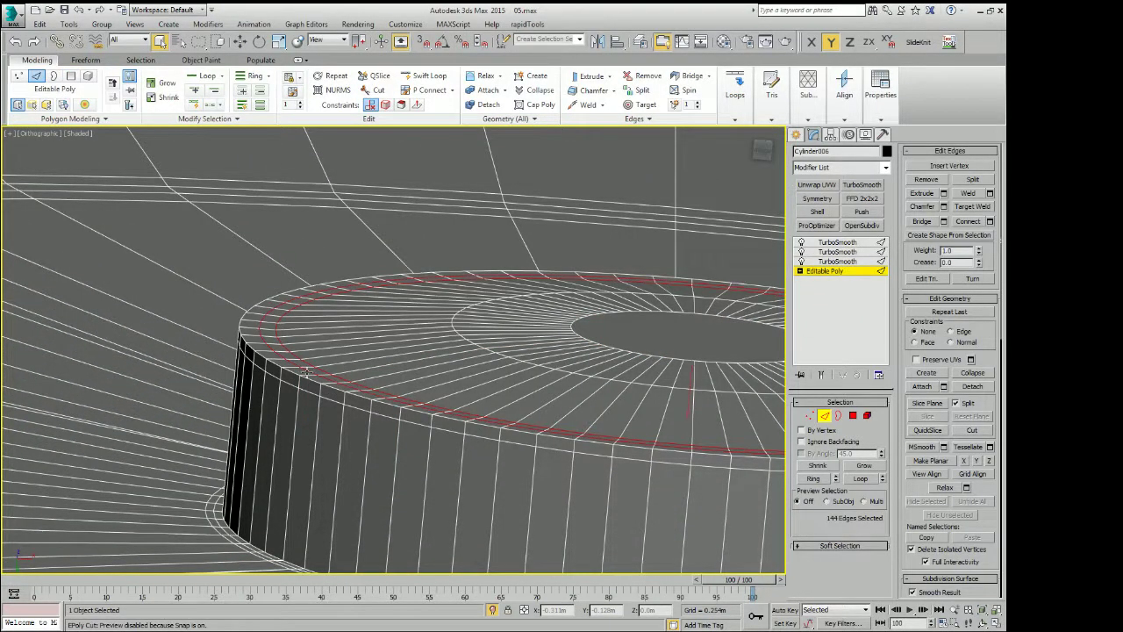
Select the hub's inner top polygon and raise it slightly upward
{"action": "left_click", "coordinate": [305, 372]}
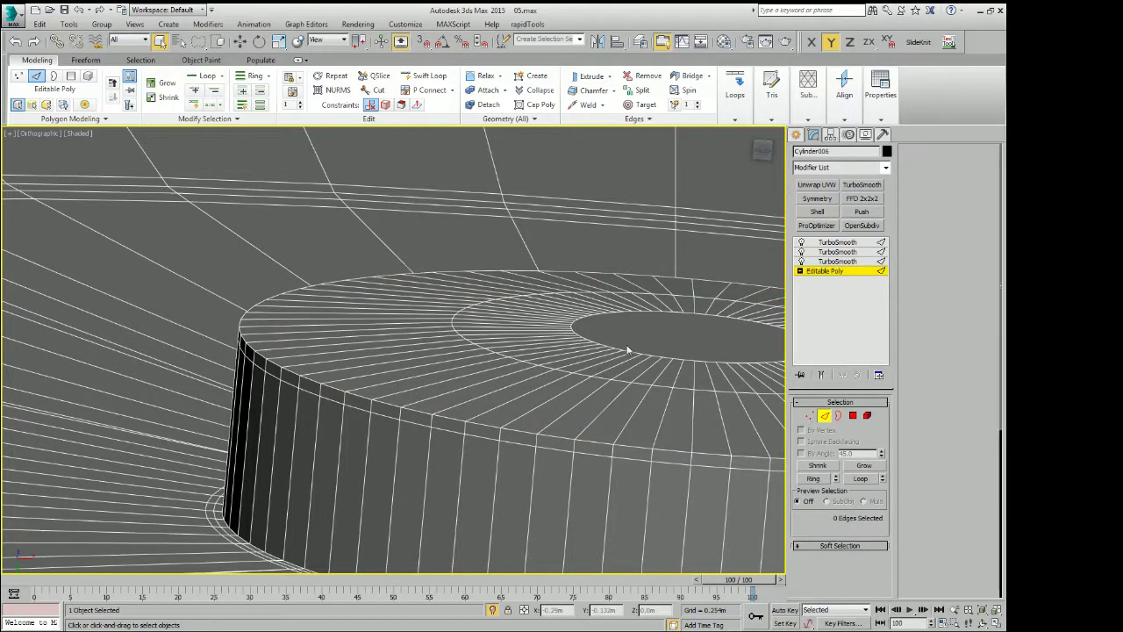
{"action": "middle_click_drag", "start_coordinate": [626, 351], "coordinate": [555, 321]}
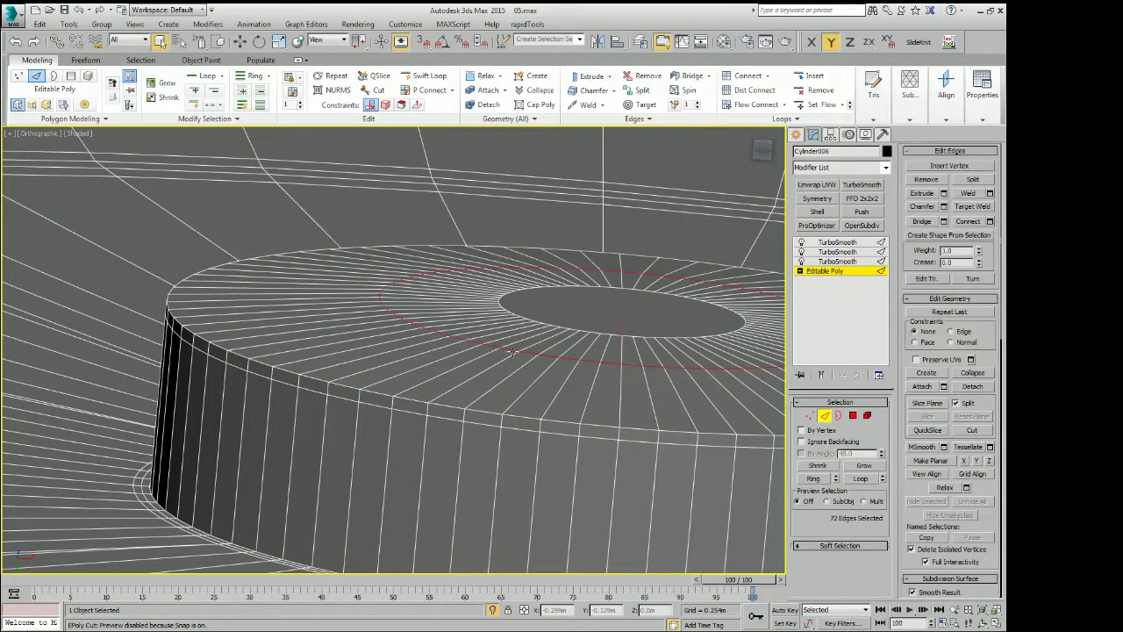
{"action": "key", "text": "4"}
{"action": "left_click", "coordinate": [656, 319]}
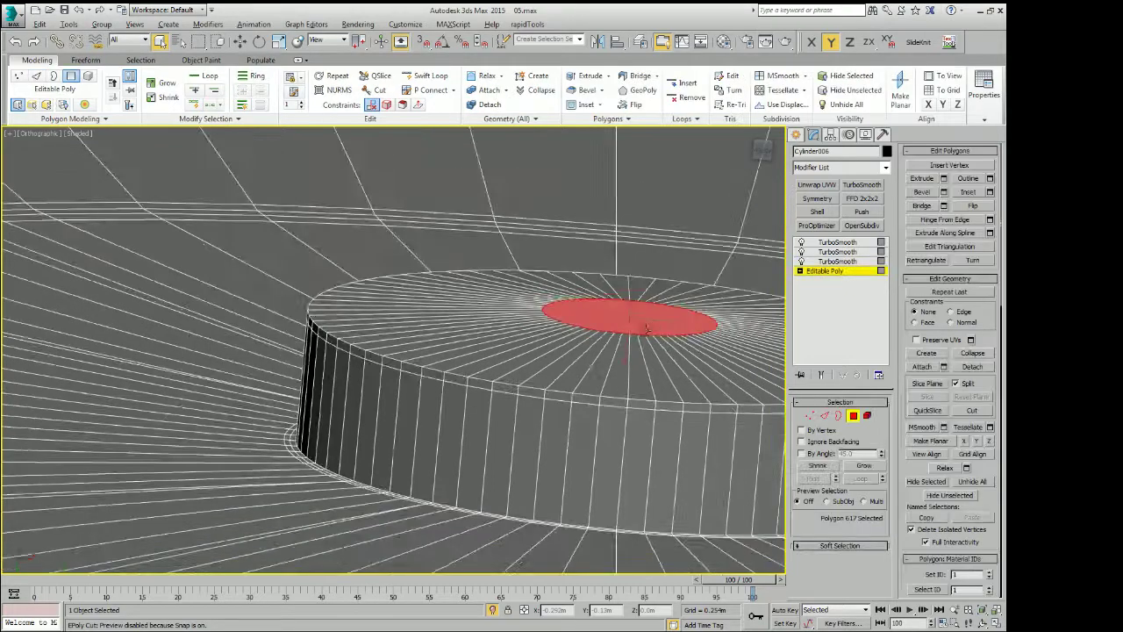
{"action": "middle_click_drag", "start_coordinate": [656, 318], "coordinate": [623, 360], "text": "alt"}
{"action": "left_click_drag", "start_coordinate": [619, 355], "coordinate": [622, 346]}
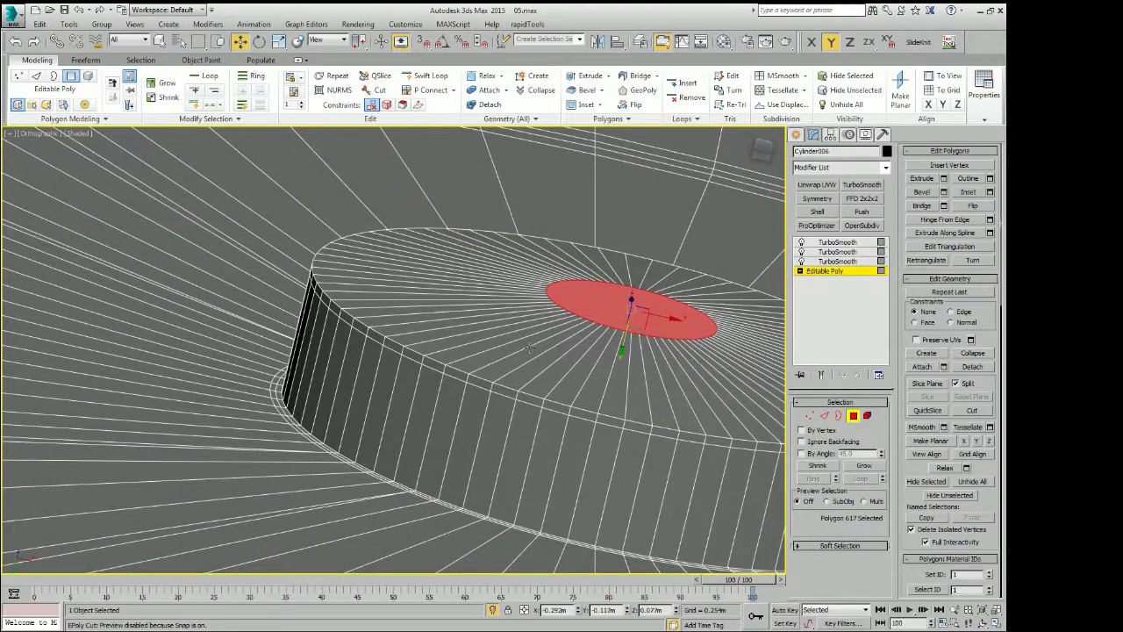
{"action": "left_click", "coordinate": [852, 275]}
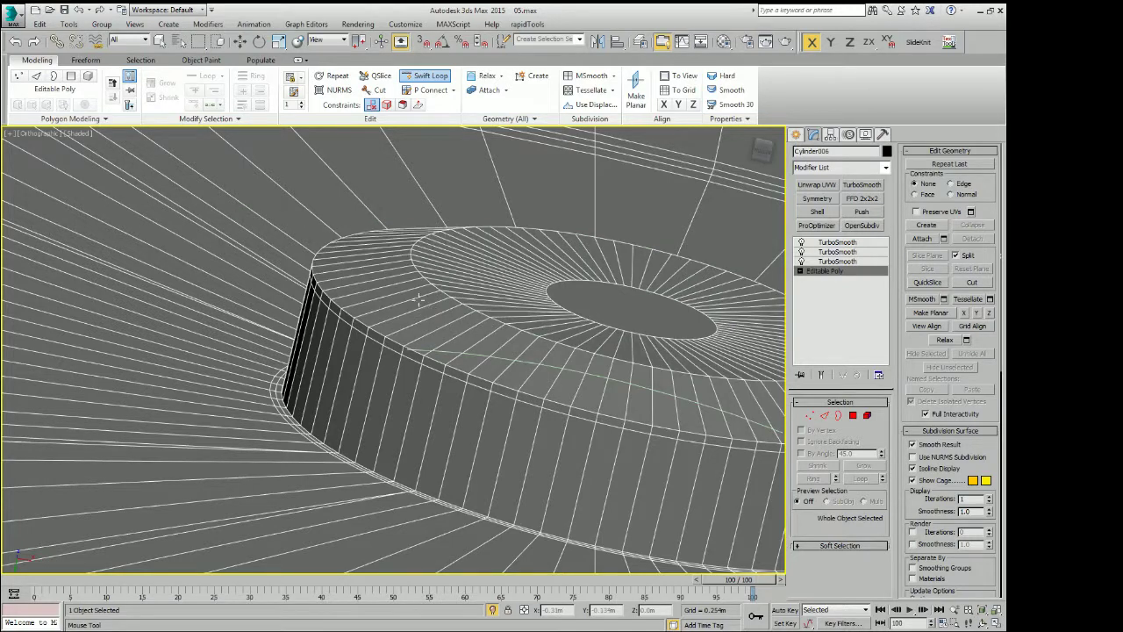
Add an edge loop around the hub's inner top, then deselect the stud cylinder
{"action": "left_click", "coordinate": [515, 298]}
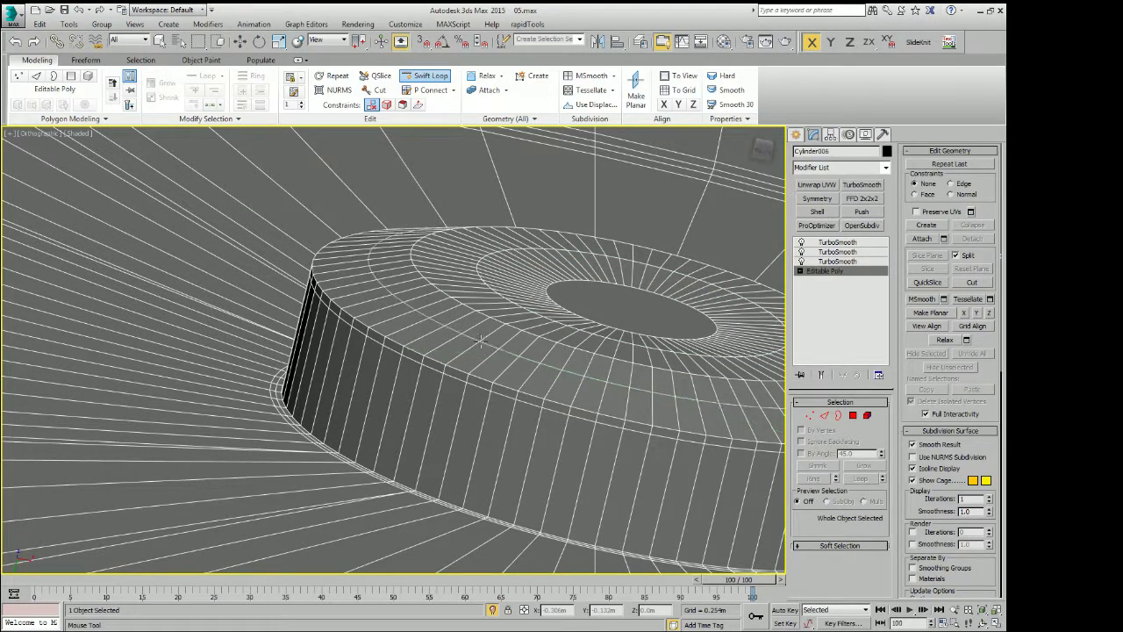
{"action": "mouse_move", "coordinate": [477, 343]}
{"action": "middle_mouse_down", "text": "alt"}
{"action": "mouse_move", "coordinate": [579, 429]}
{"action": "mouse_move", "coordinate": [556, 338]}
{"action": "mouse_move", "coordinate": [566, 378]}
{"action": "middle_mouse_up", "text": "alt"}
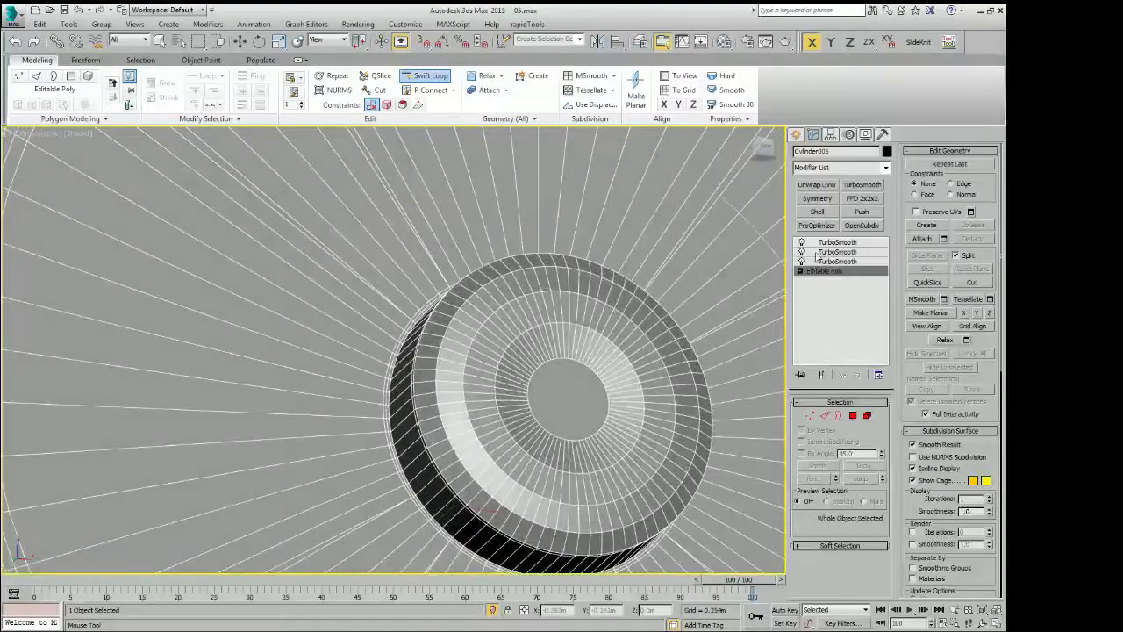
{"action": "key", "text": "ctrl+d"}
{"action": "scroll", "coordinate": [589, 381], "scroll_direction": "down", "scroll_amount": 5}
{"action": "scroll", "coordinate": [557, 376], "scroll_direction": "down", "scroll_amount": 2}
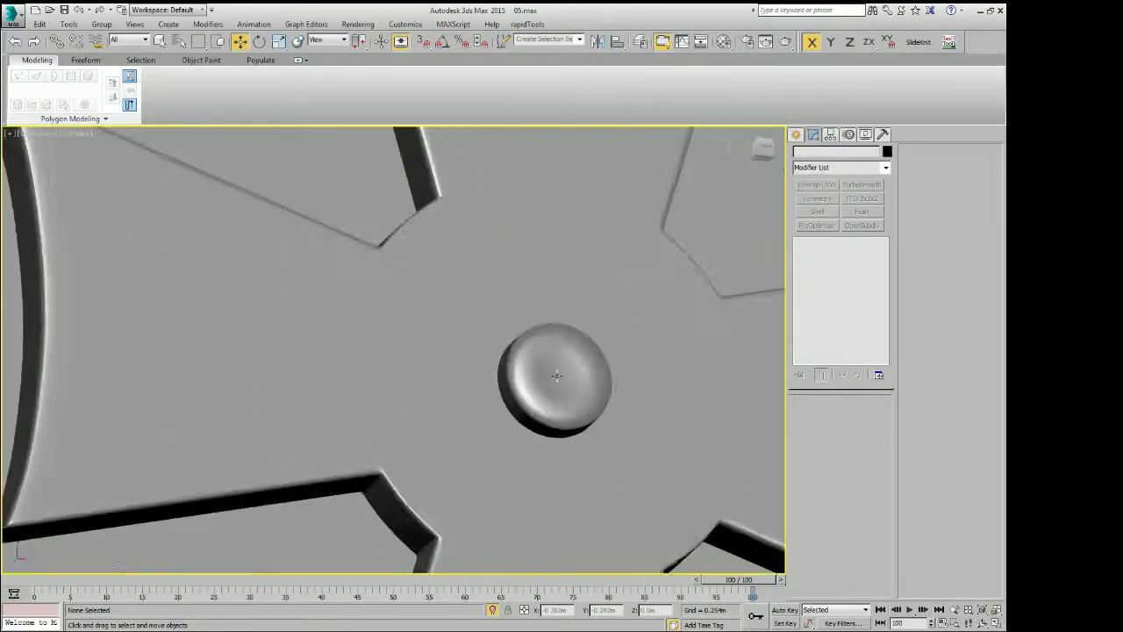
{"action": "scroll", "coordinate": [556, 376], "scroll_direction": "up", "scroll_amount": 5}
Reselect the stud cylinder and pick its flat top cap polygon, ready to move it
{"action": "key", "text": "q"}
{"action": "left_click", "coordinate": [570, 382]}
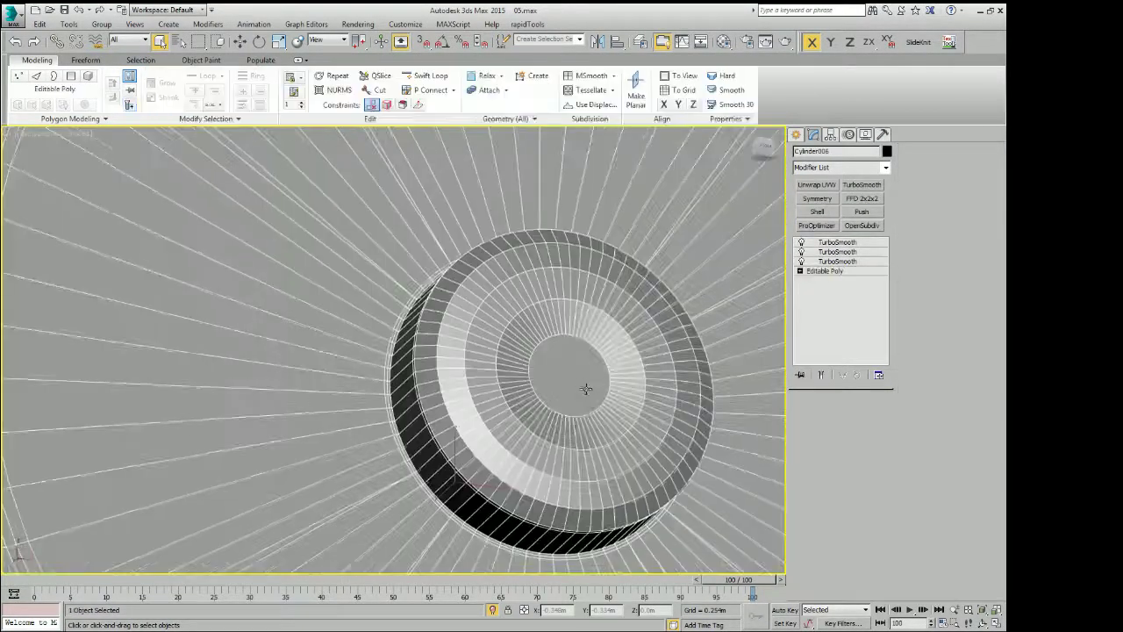
{"action": "scroll", "coordinate": [585, 389], "scroll_direction": "up", "scroll_amount": 3}
{"action": "key", "text": "4"}
{"action": "left_click", "coordinate": [565, 360]}
{"action": "middle_click_drag", "start_coordinate": [566, 360], "coordinate": [549, 387], "text": "alt"}
{"action": "key", "text": "w"}
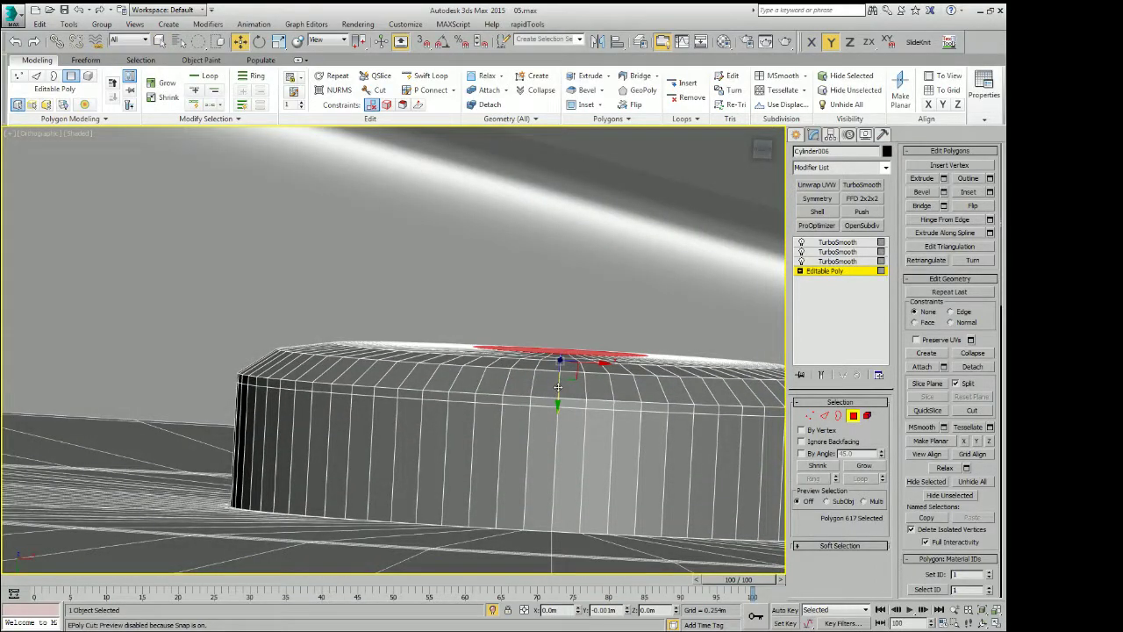
Grow the cap selection to the surrounding ring and try flattening along X and Y, undoing both
{"action": "middle_click_drag", "start_coordinate": [559, 388], "coordinate": [648, 426], "text": "alt"}
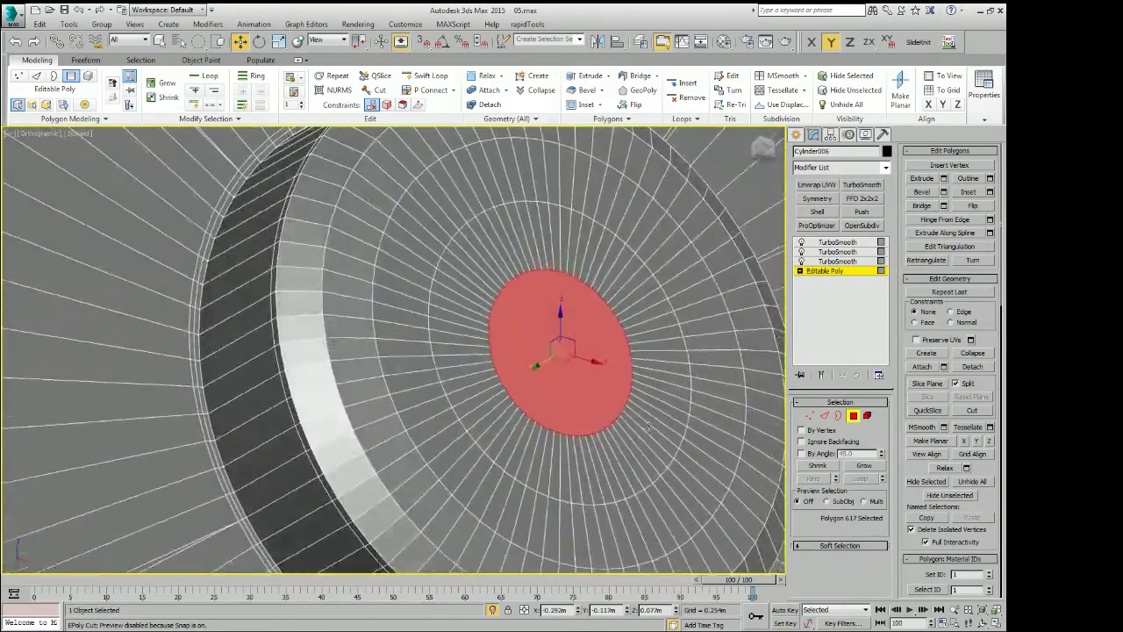
{"action": "left_click", "coordinate": [860, 467]}
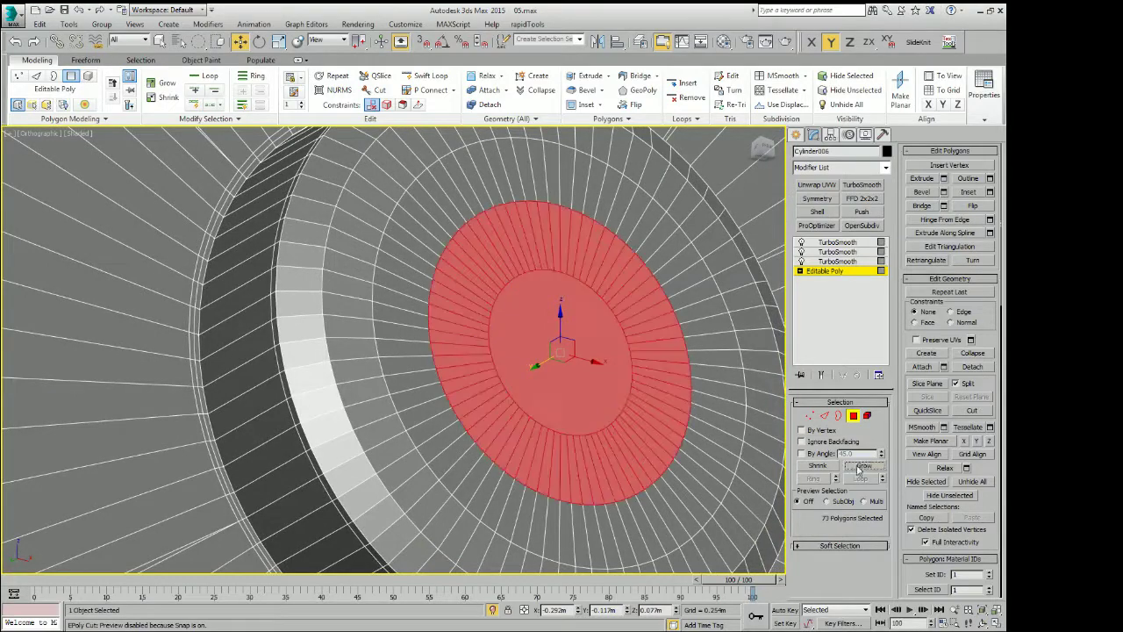
{"action": "left_click", "coordinate": [964, 440]}
{"action": "key", "text": "ctrl+z"}
{"action": "left_click", "coordinate": [976, 441]}
{"action": "key", "text": "ctrl+z"}
Exit polygon editing and deselect the stud cylinder
{"action": "left_click", "coordinate": [857, 278]}
{"action": "left_click", "coordinate": [838, 242]}
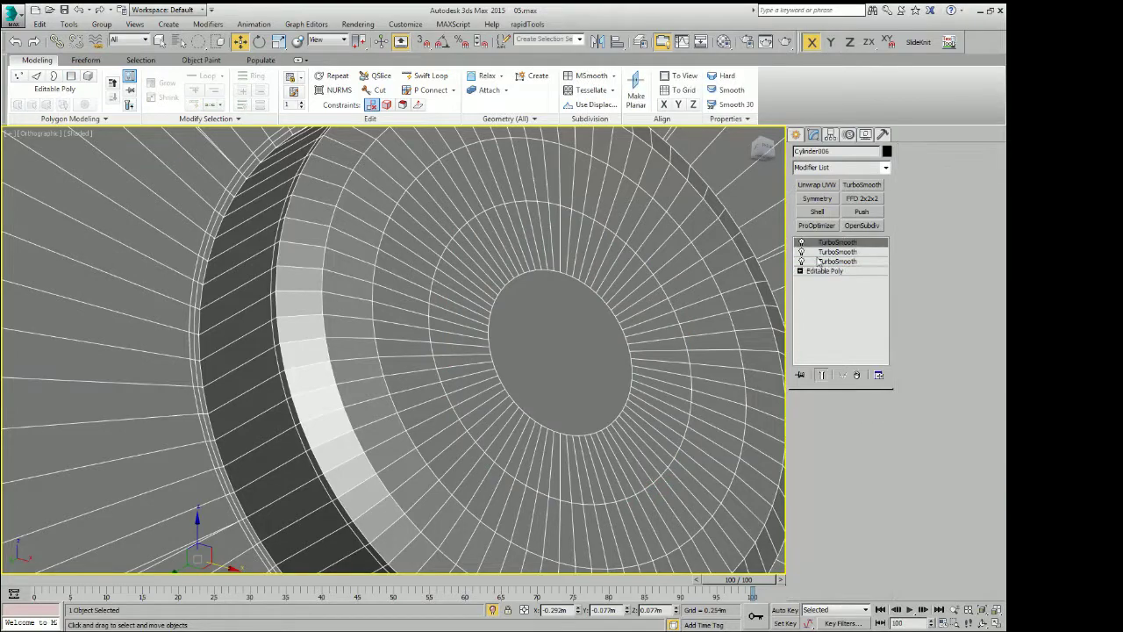
{"action": "key", "text": "ctrl+d"}
{"action": "scroll", "coordinate": [601, 349], "scroll_direction": "down", "scroll_amount": 5}
Switch to the Front view and zoom onto the cross emblem to compare it with the Malta photo
{"action": "key", "text": "f"}
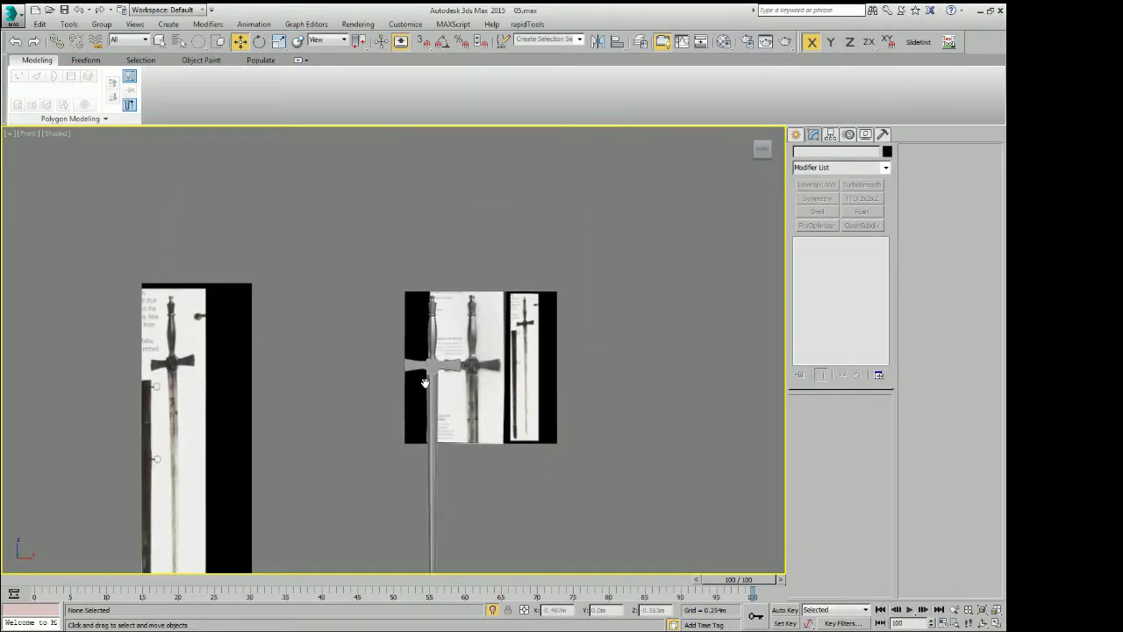
{"action": "scroll", "coordinate": [396, 371], "scroll_direction": "up", "scroll_amount": 5}
{"action": "scroll", "coordinate": [396, 370], "scroll_direction": "up", "scroll_amount": 4}
{"action": "scroll", "coordinate": [396, 370], "scroll_direction": "down", "scroll_amount": 3}
{"action": "scroll", "coordinate": [527, 351], "scroll_direction": "up", "scroll_amount": 4}
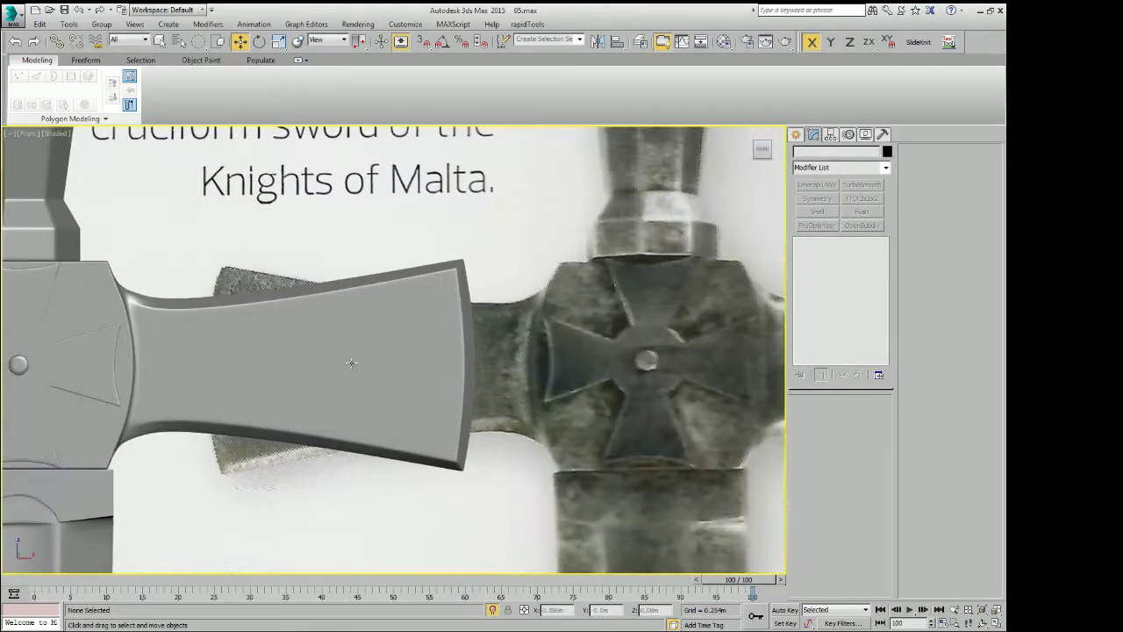
{"action": "scroll", "coordinate": [526, 351], "scroll_direction": "down", "scroll_amount": 4}
{"action": "scroll", "coordinate": [399, 386], "scroll_direction": "up", "scroll_amount": 3}
{"action": "middle_click_drag", "start_coordinate": [399, 386], "coordinate": [651, 364]}
{"action": "scroll", "coordinate": [439, 355], "scroll_direction": "up", "scroll_amount": 5}
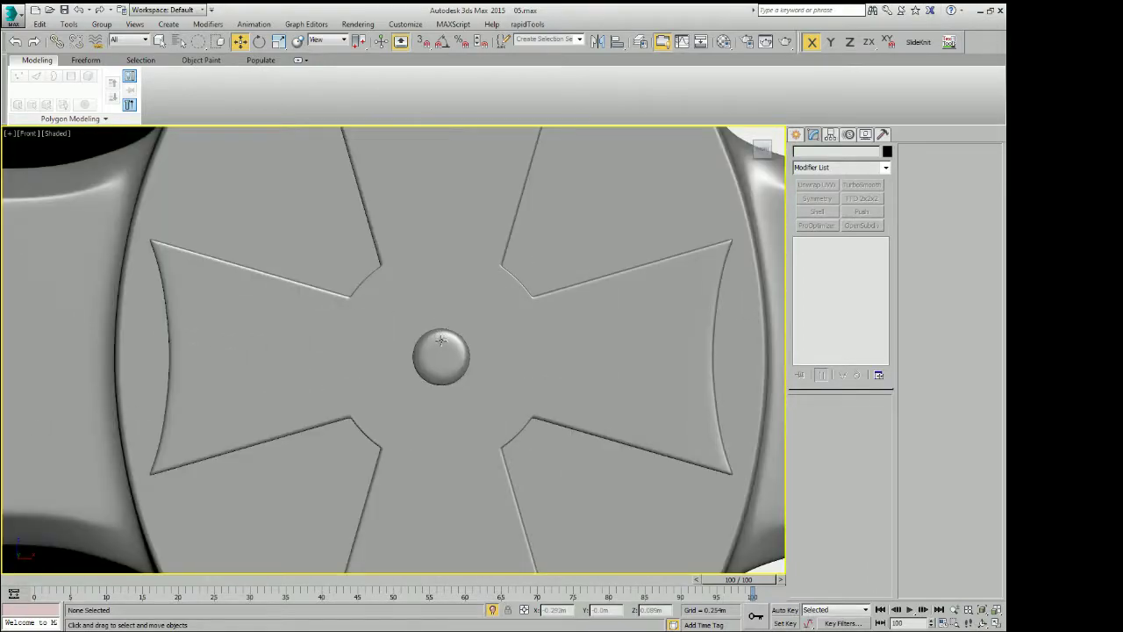
Select the centre stud and open its Editable Poly for polygon editing
{"action": "left_click", "coordinate": [440, 355]}
{"action": "left_click", "coordinate": [847, 272]}
{"action": "scroll", "coordinate": [471, 355], "scroll_direction": "up", "scroll_amount": 4}
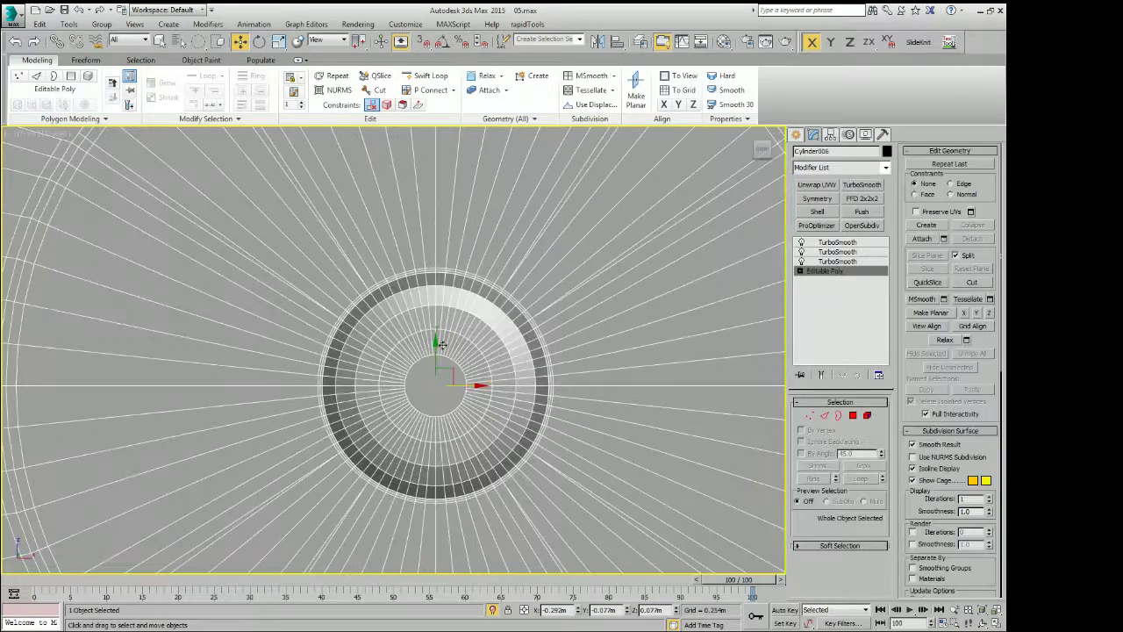
{"action": "key", "text": "alt+c"}
Grow the selection across the stud's whole disc face and scale it slightly down along Y
{"action": "key", "text": "4"}
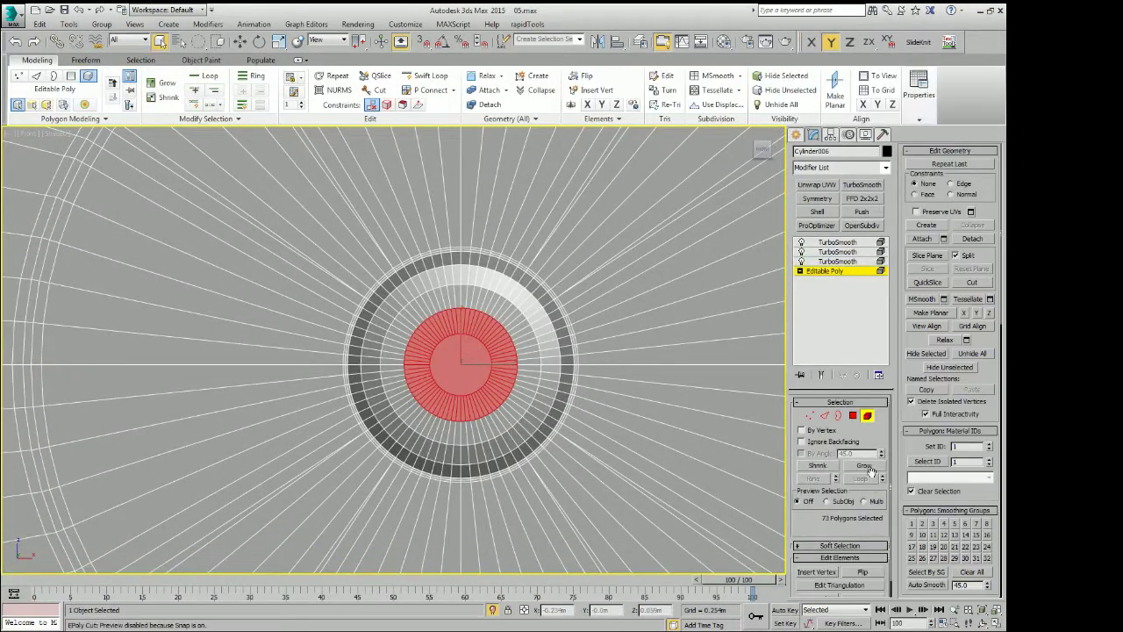
{"action": "left_click", "coordinate": [865, 465]}
{"action": "left_click", "coordinate": [865, 465]}
{"action": "middle_click_drag", "start_coordinate": [777, 458], "coordinate": [473, 385], "text": "alt"}
{"action": "key", "text": "r"}
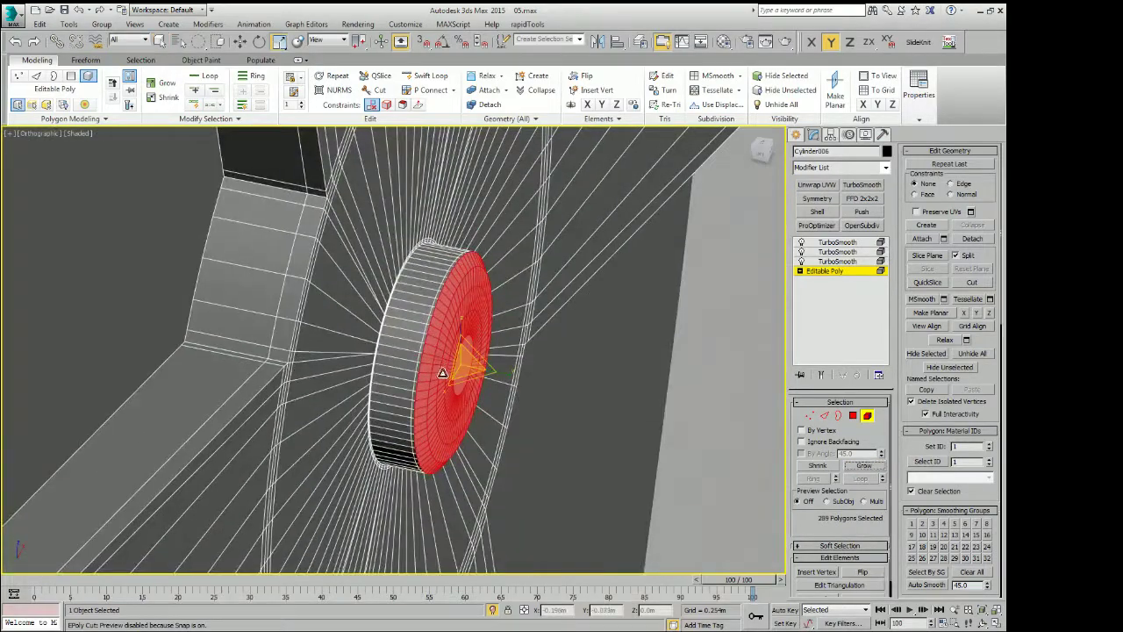
{"action": "scroll", "coordinate": [473, 384], "scroll_direction": "up", "scroll_amount": 4}
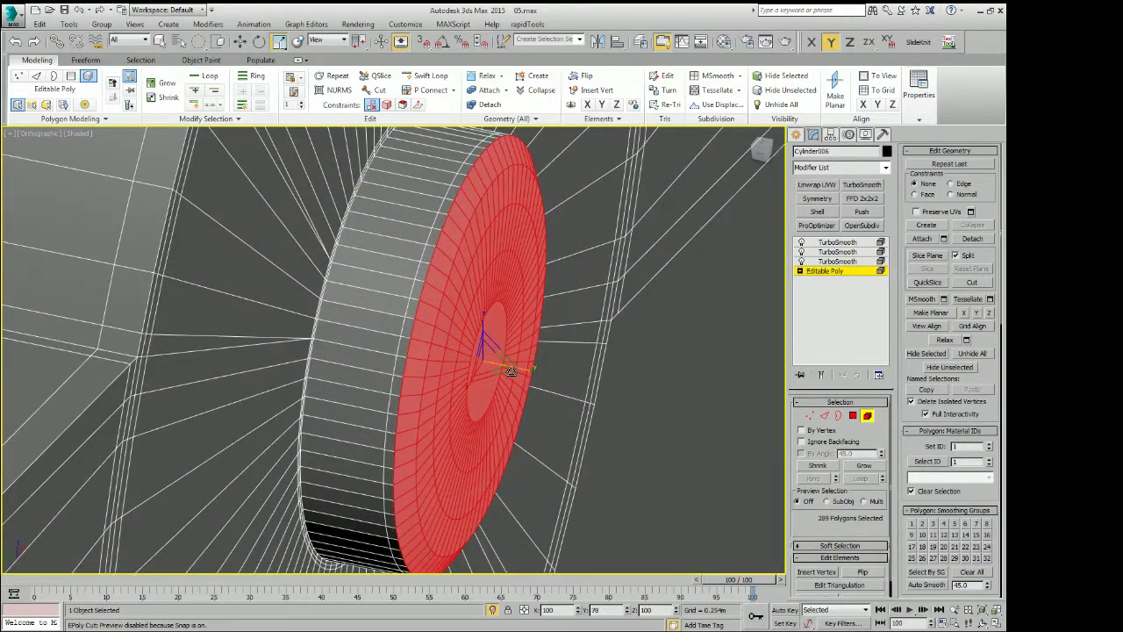
{"action": "left_click_drag", "start_coordinate": [456, 356], "coordinate": [451, 356]}
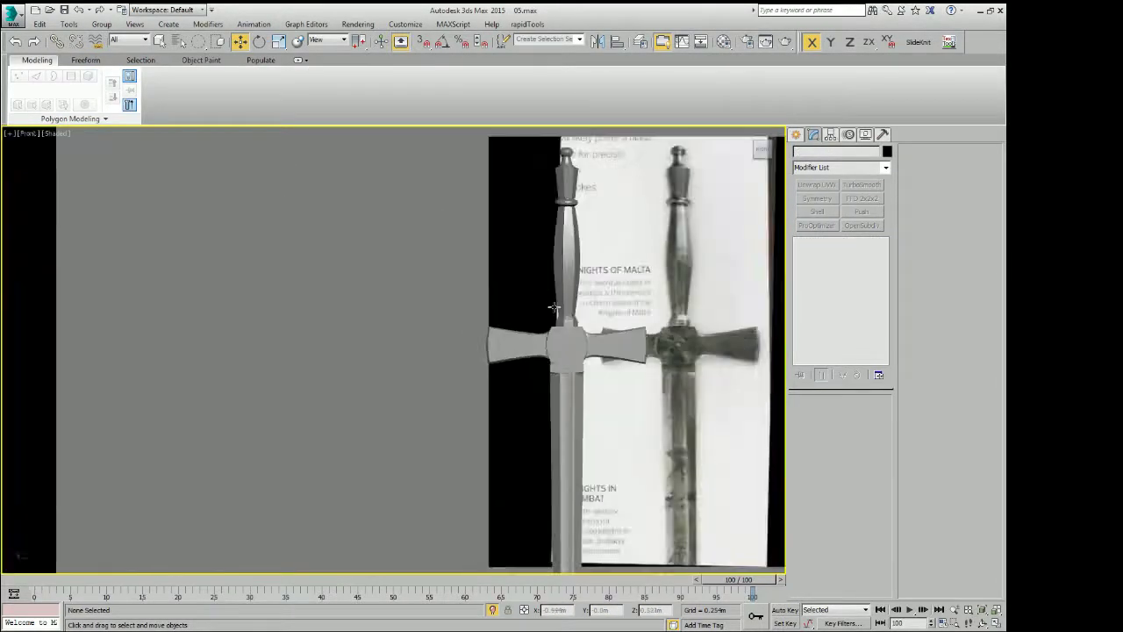
Pan and zoom the Front view across the crossguard to check the stud against the reference
{"action": "scroll", "coordinate": [554, 308], "scroll_direction": "up", "scroll_amount": 4}
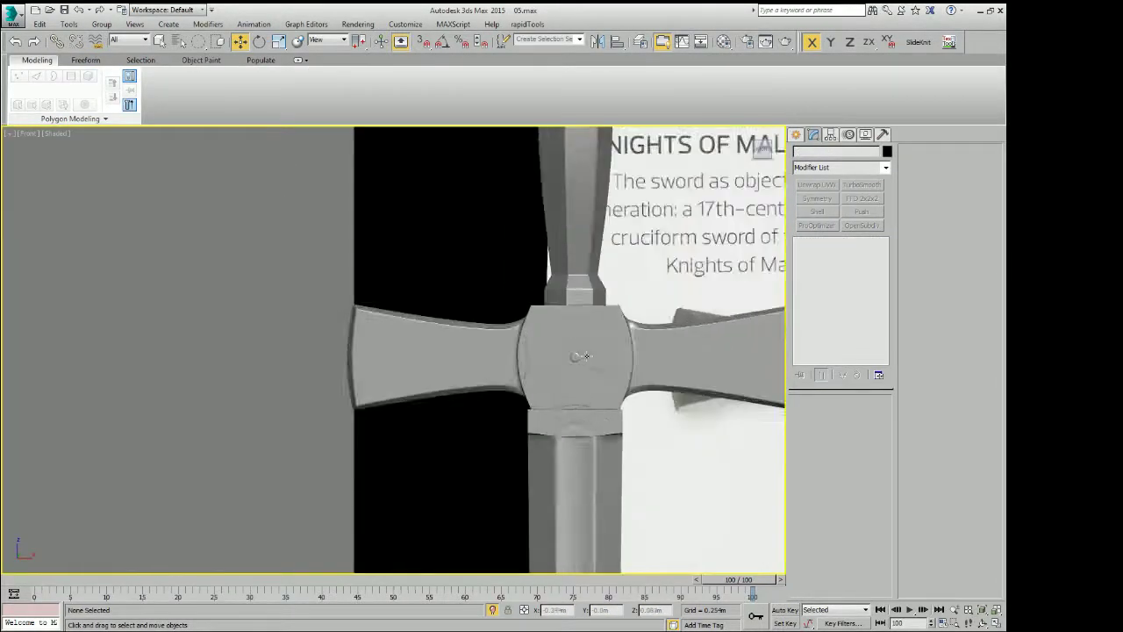
{"action": "scroll", "coordinate": [548, 333], "scroll_direction": "up", "scroll_amount": 3}
{"action": "scroll", "coordinate": [544, 351], "scroll_direction": "down", "scroll_amount": 3}
{"action": "mouse_move", "coordinate": [535, 333]}
{"action": "middle_mouse_down"}
{"action": "mouse_move", "coordinate": [330, 331]}
{"action": "mouse_move", "coordinate": [394, 342]}
{"action": "middle_mouse_up"}
{"action": "scroll", "coordinate": [332, 331], "scroll_direction": "down", "scroll_amount": 2}
{"action": "scroll", "coordinate": [333, 325], "scroll_direction": "up", "scroll_amount": 1}
{"action": "scroll", "coordinate": [268, 314], "scroll_direction": "up", "scroll_amount": 1}
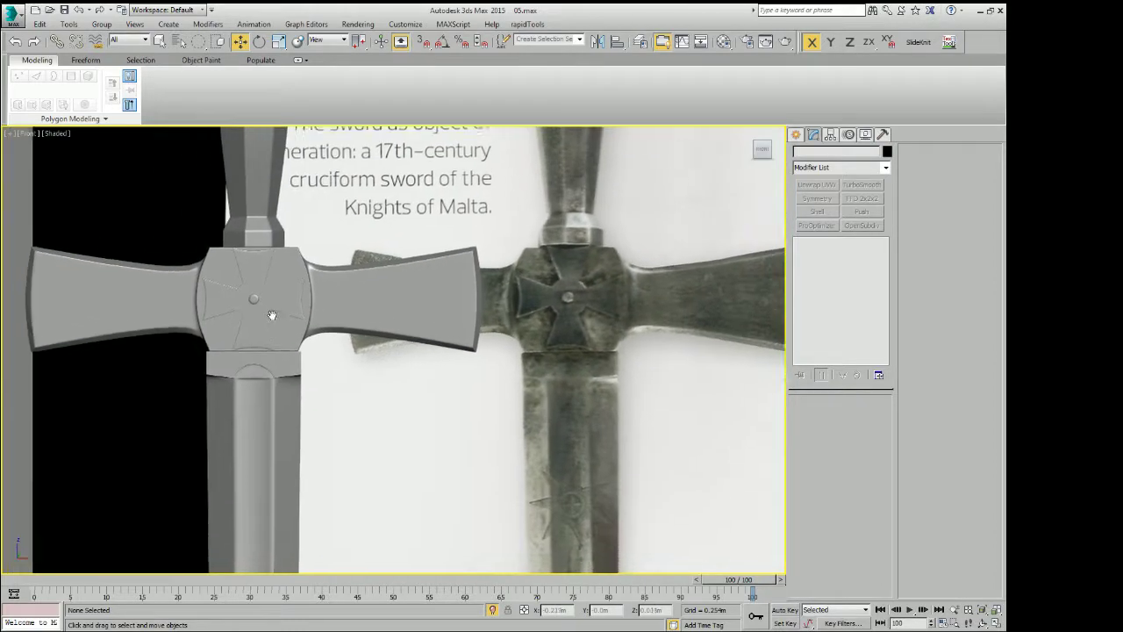
{"action": "scroll", "coordinate": [268, 298], "scroll_direction": "up", "scroll_amount": 5}
Open the stud's Editable Poly at edge level and select its ring of 72 rim edges
{"action": "left_click", "coordinate": [271, 290]}
{"action": "left_click", "coordinate": [829, 271]}
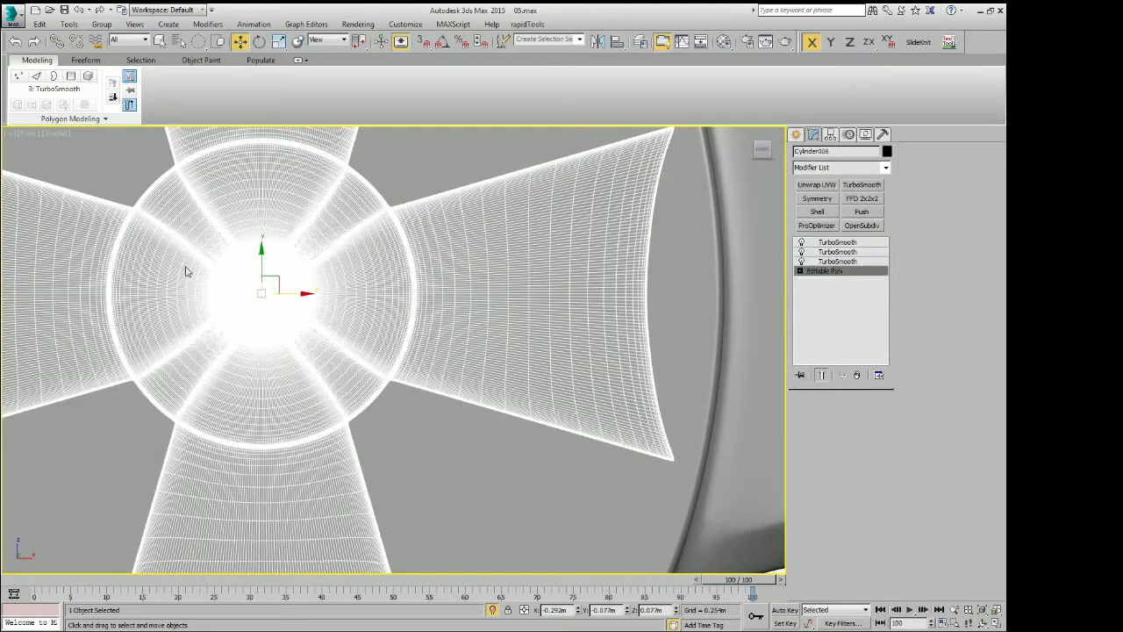
{"action": "scroll", "coordinate": [308, 258], "scroll_direction": "down", "scroll_amount": 3}
{"action": "scroll", "coordinate": [333, 250], "scroll_direction": "up", "scroll_amount": 4}
{"action": "key", "text": "2"}
{"action": "middle_click_drag", "start_coordinate": [356, 238], "coordinate": [406, 239], "text": "alt"}
{"action": "left_click", "coordinate": [410, 238], "text": "shift"}
Leave and re-enter edge editing on the stud, orbiting to a side view of its rim
{"action": "scroll", "coordinate": [329, 254], "scroll_direction": "up", "scroll_amount": 2}
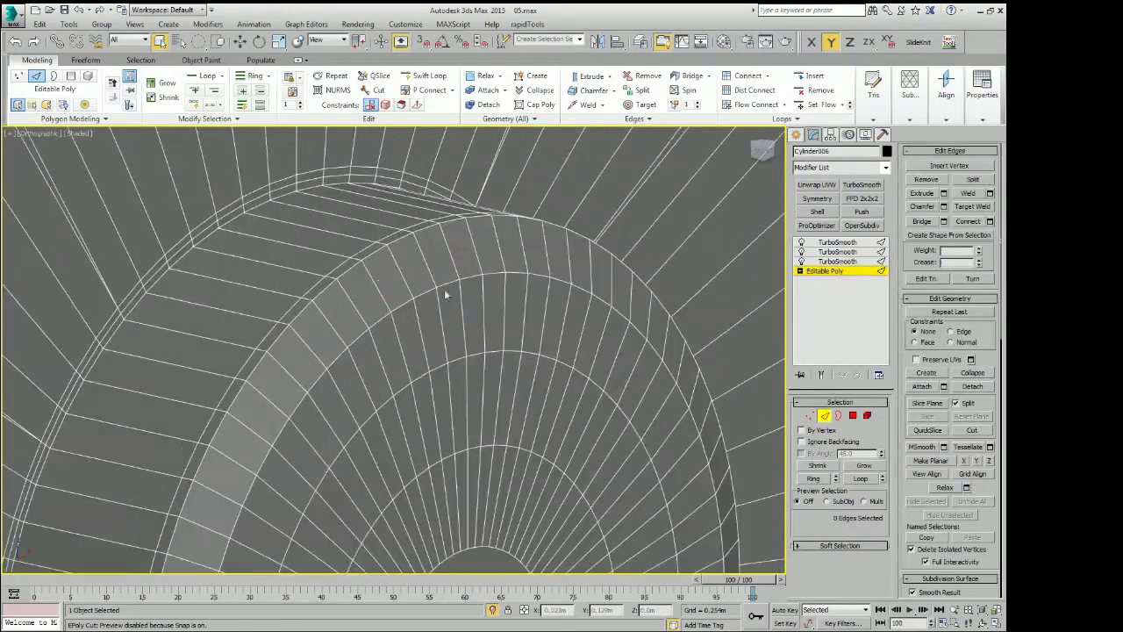
{"action": "left_click", "coordinate": [820, 272]}
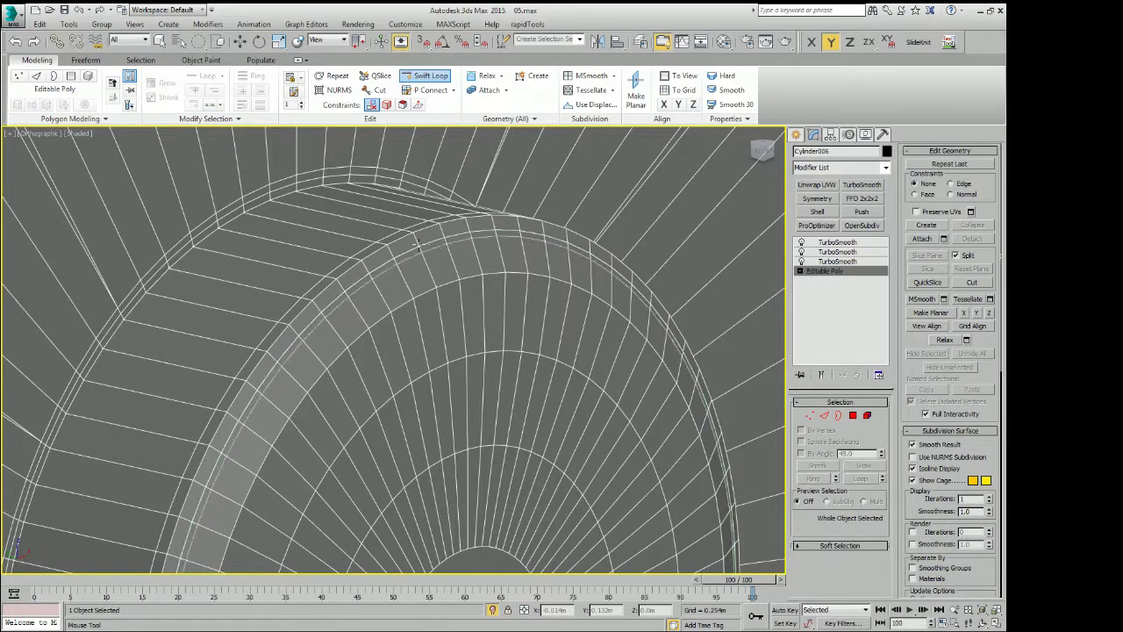
{"action": "key", "text": "2"}
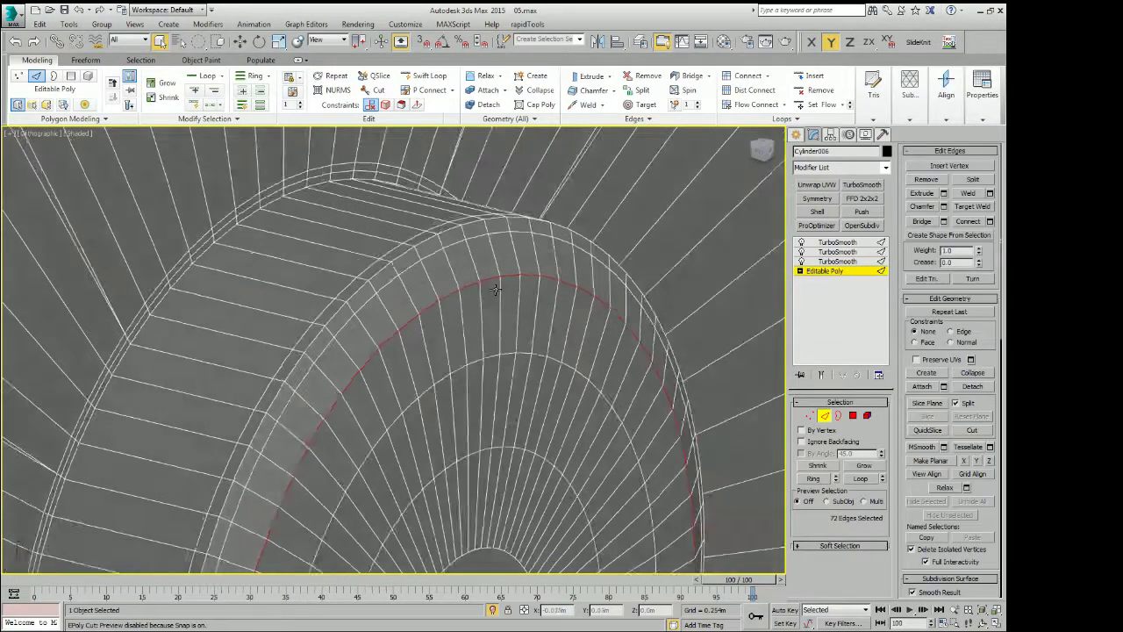
{"action": "mouse_move", "coordinate": [673, 292]}
{"action": "middle_mouse_down", "text": "alt"}
{"action": "mouse_move", "coordinate": [546, 325]}
{"action": "mouse_move", "coordinate": [516, 281]}
{"action": "middle_mouse_up", "text": "alt"}
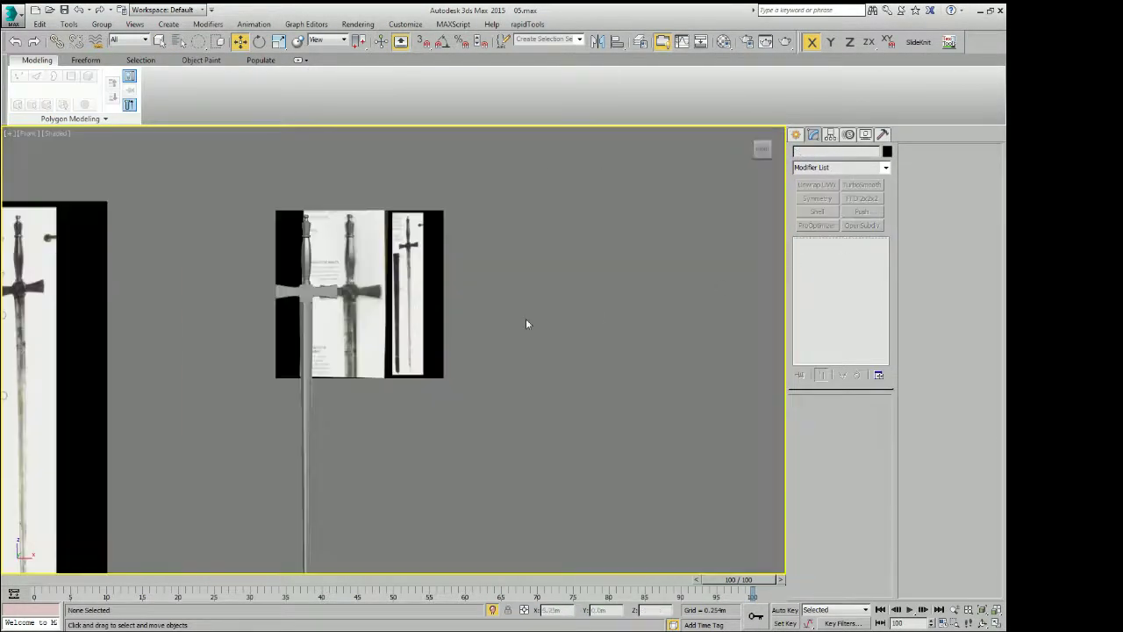
Zoom into the reference photo's centre stud, then zoom back out and pan slightly left
{"action": "scroll", "coordinate": [421, 320], "scroll_direction": "up", "scroll_amount": 5}
{"action": "scroll", "coordinate": [438, 333], "scroll_direction": "up", "scroll_amount": 5}
{"action": "scroll", "coordinate": [447, 340], "scroll_direction": "up", "scroll_amount": 3}
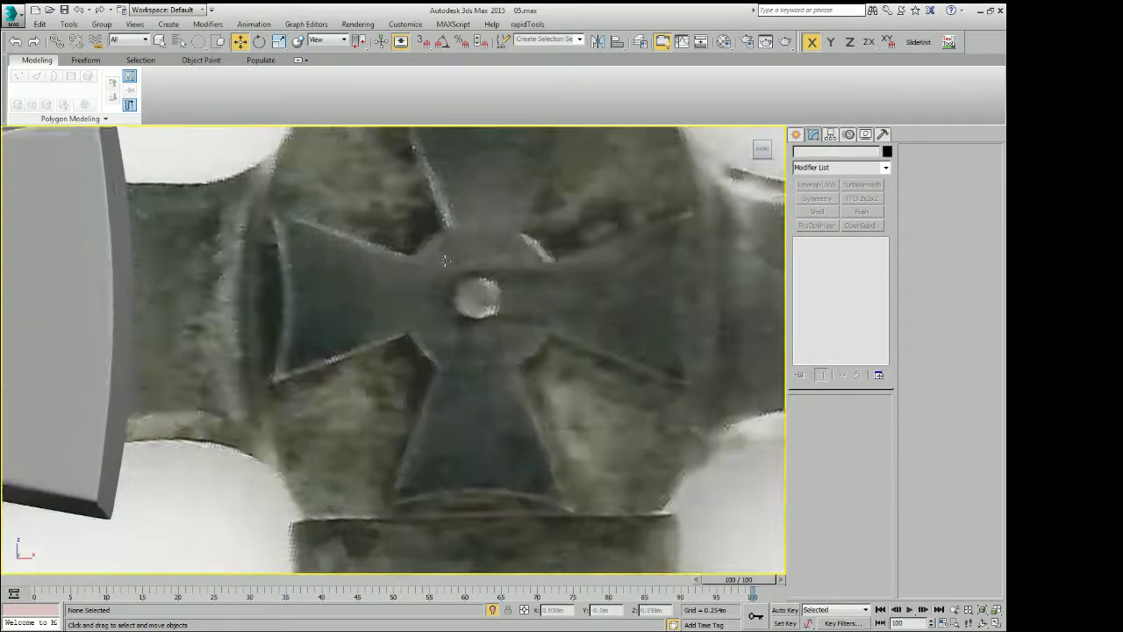
{"action": "scroll", "coordinate": [445, 260], "scroll_direction": "up", "scroll_amount": 2}
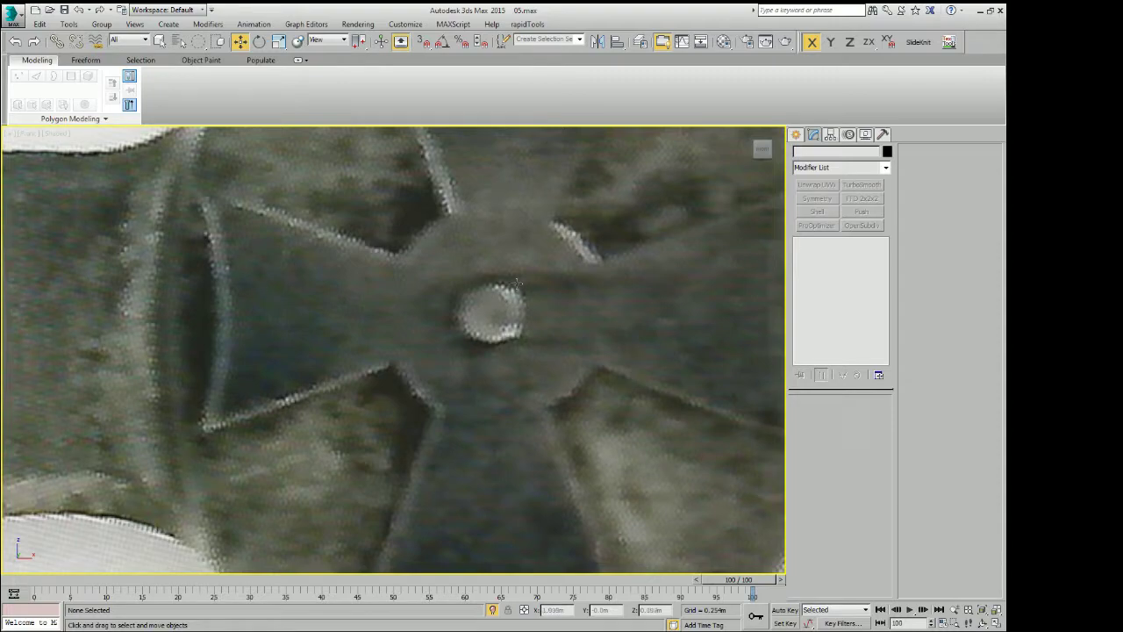
{"action": "scroll", "coordinate": [518, 281], "scroll_direction": "down", "scroll_amount": 8}
{"action": "scroll", "coordinate": [491, 299], "scroll_direction": "down", "scroll_amount": 3}
{"action": "middle_click_drag", "start_coordinate": [360, 301], "coordinate": [304, 306]}
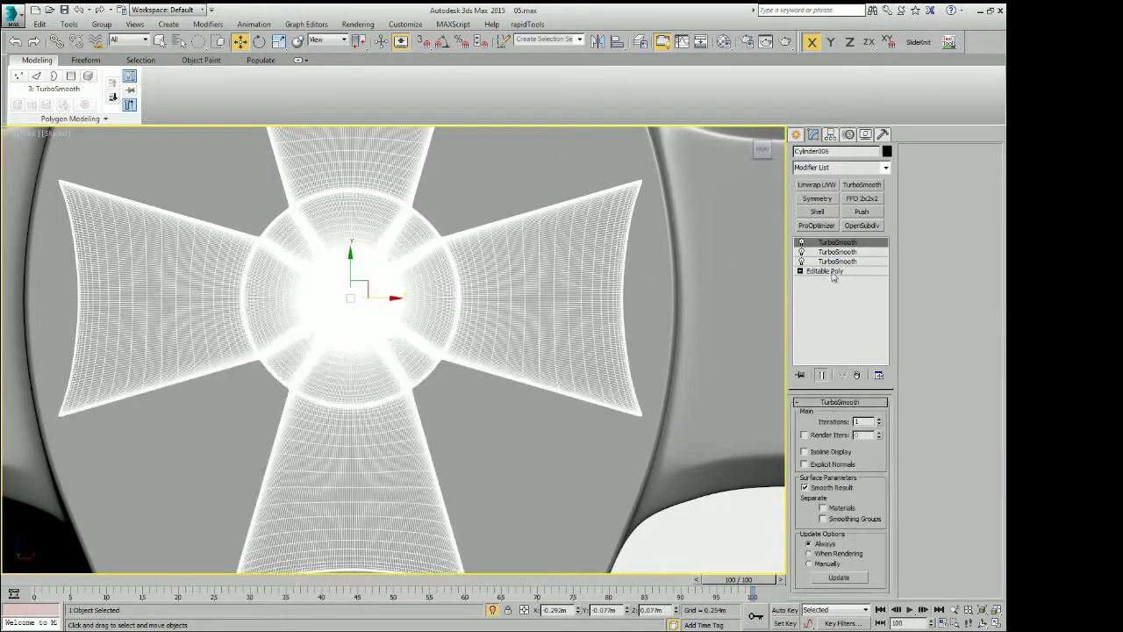
Select the raised centre disc's front face at Polygon level of the emblem's Editable Poly
{"action": "left_click", "coordinate": [825, 270]}
{"action": "key", "text": "4"}
{"action": "left_click", "coordinate": [351, 290]}
View the selected stud face edge-on in wireframe, zoomed in and centred, to check its profile
{"action": "mouse_move", "coordinate": [351, 290]}
{"action": "middle_mouse_down", "text": "alt"}
{"action": "mouse_move", "coordinate": [404, 326]}
{"action": "mouse_move", "coordinate": [332, 307]}
{"action": "middle_mouse_up", "text": "alt"}
{"action": "scroll", "coordinate": [404, 325], "scroll_direction": "up", "scroll_amount": 4}
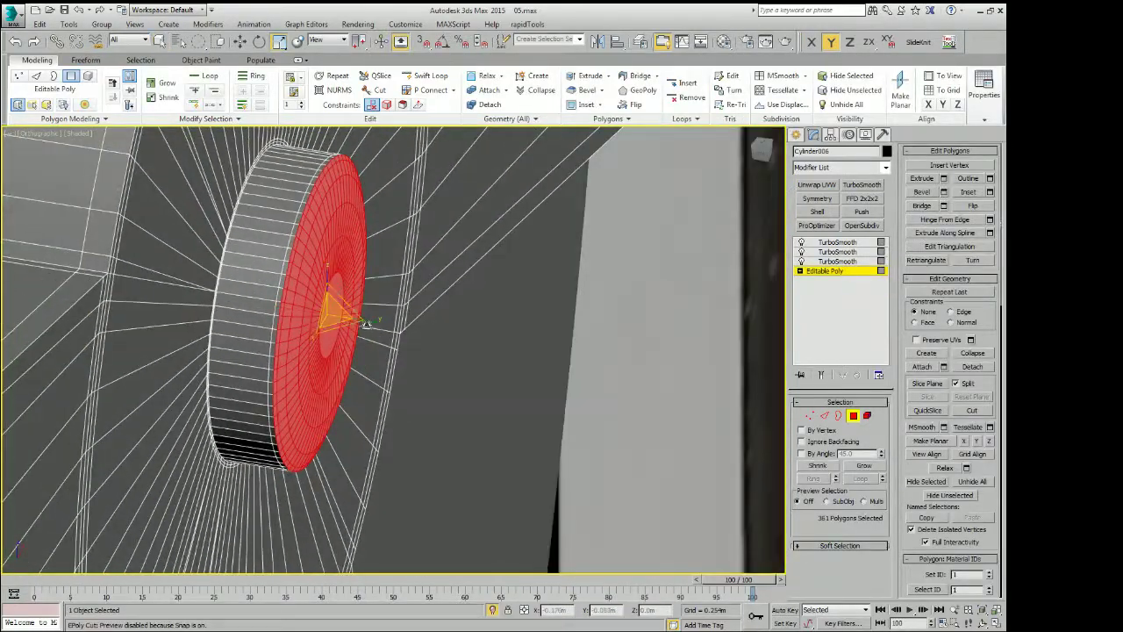
{"action": "scroll", "coordinate": [371, 321], "scroll_direction": "up", "scroll_amount": 5}
{"action": "key", "text": "F3"}
{"action": "middle_click_drag", "start_coordinate": [401, 339], "coordinate": [392, 332], "text": "alt"}
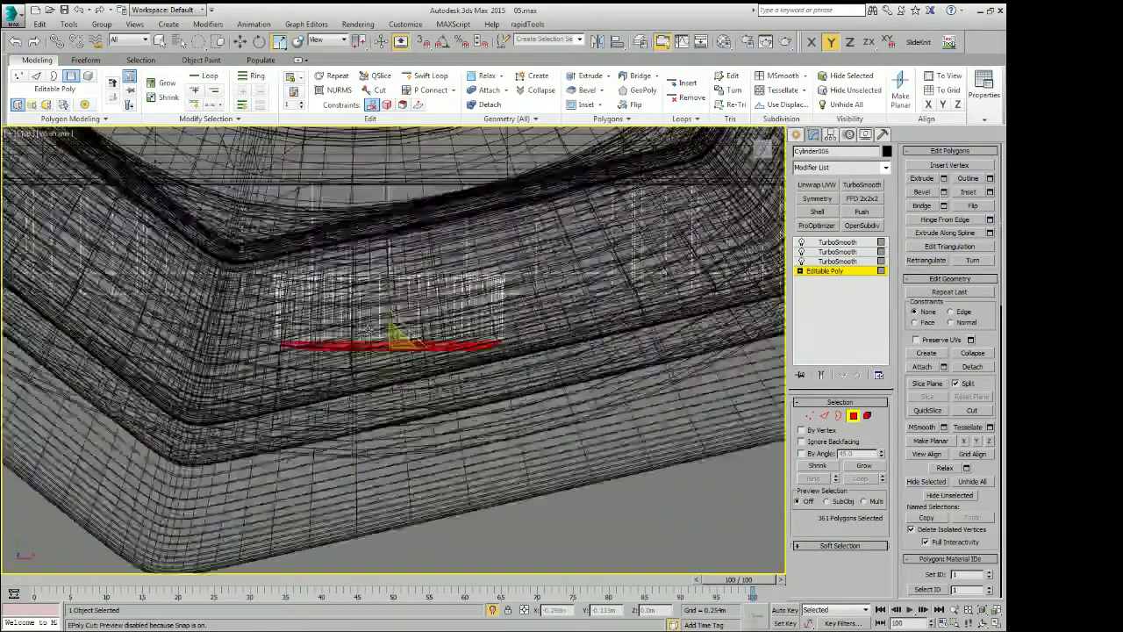
{"action": "scroll", "coordinate": [393, 332], "scroll_direction": "up", "scroll_amount": 5}
{"action": "middle_click_drag", "start_coordinate": [441, 414], "coordinate": [457, 346]}
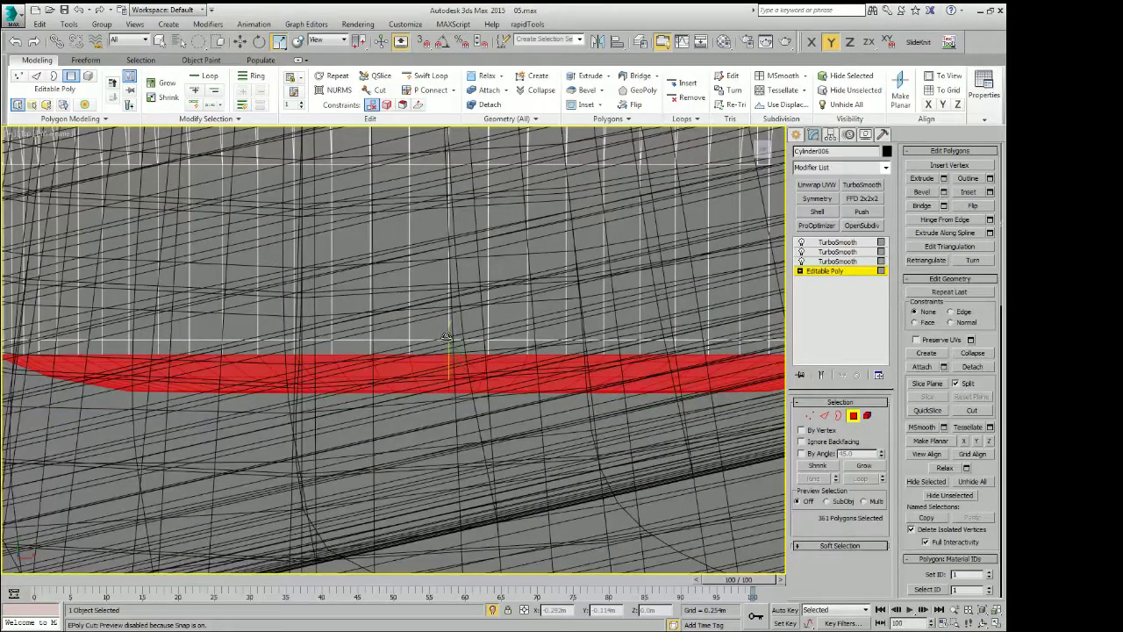
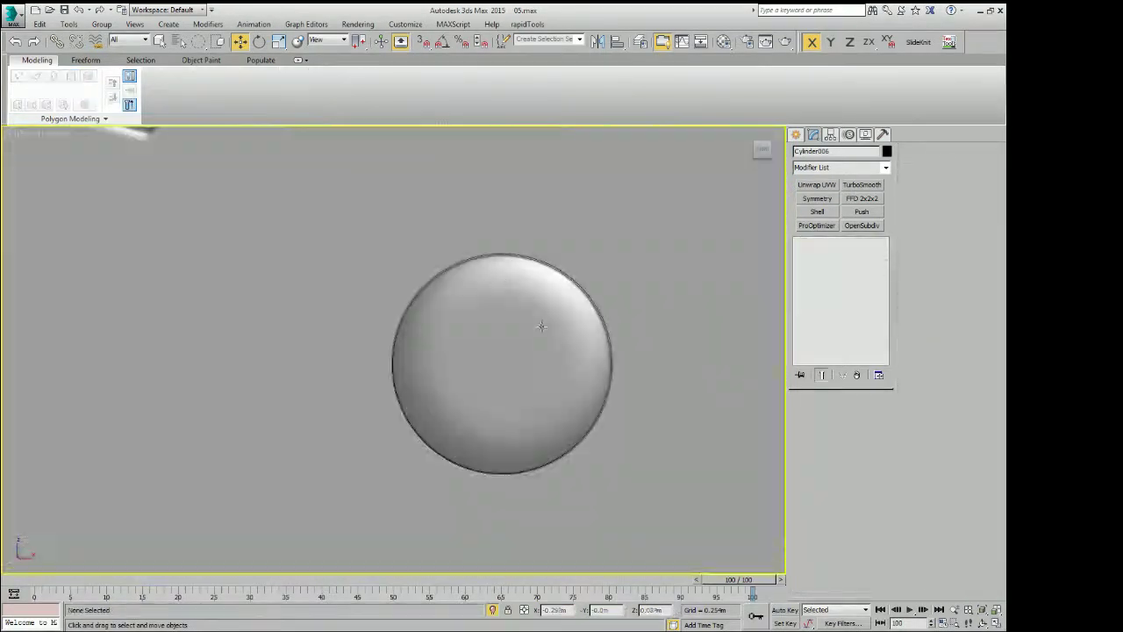
Orbit around the crossguard medallion beside the reference and select the Maltese cross emblem
{"action": "scroll", "coordinate": [538, 326], "scroll_direction": "down", "scroll_amount": 5}
{"action": "scroll", "coordinate": [506, 333], "scroll_direction": "down", "scroll_amount": 4}
{"action": "scroll", "coordinate": [555, 350], "scroll_direction": "down", "scroll_amount": 2}
{"action": "mouse_move", "coordinate": [555, 349]}
{"action": "middle_mouse_down"}
{"action": "mouse_move", "coordinate": [357, 331]}
{"action": "mouse_move", "coordinate": [591, 339]}
{"action": "middle_mouse_up"}
{"action": "scroll", "coordinate": [319, 299], "scroll_direction": "up", "scroll_amount": 8}
{"action": "scroll", "coordinate": [385, 294], "scroll_direction": "up", "scroll_amount": 3}
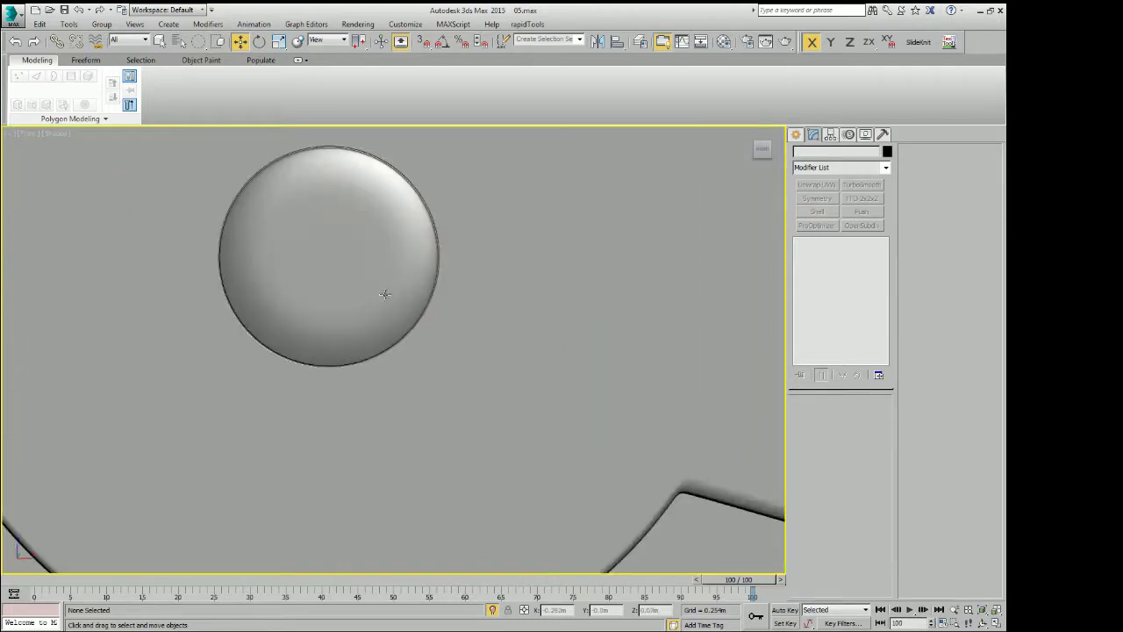
{"action": "scroll", "coordinate": [383, 291], "scroll_direction": "down", "scroll_amount": 10}
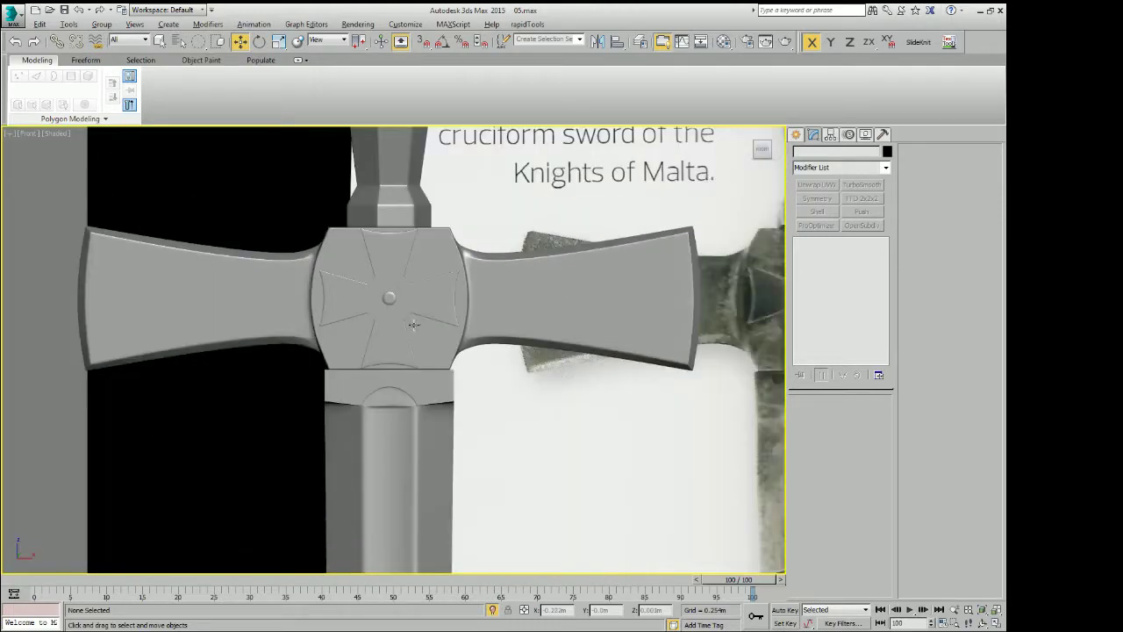
{"action": "middle_click_drag", "start_coordinate": [414, 325], "coordinate": [395, 303], "text": "alt"}
{"action": "scroll", "coordinate": [383, 281], "scroll_direction": "up", "scroll_amount": 5}
{"action": "scroll", "coordinate": [376, 307], "scroll_direction": "up", "scroll_amount": 3}
{"action": "scroll", "coordinate": [314, 211], "scroll_direction": "up", "scroll_amount": 4}
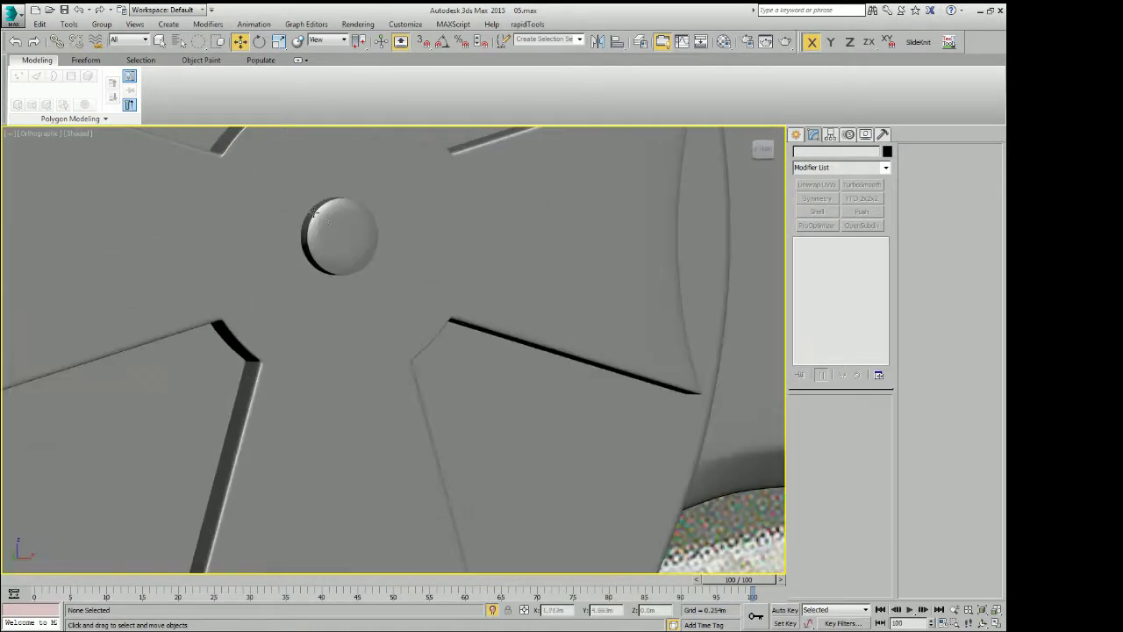
{"action": "scroll", "coordinate": [313, 212], "scroll_direction": "up", "scroll_amount": 3}
{"action": "middle_click_drag", "start_coordinate": [339, 228], "coordinate": [388, 288], "text": "alt"}
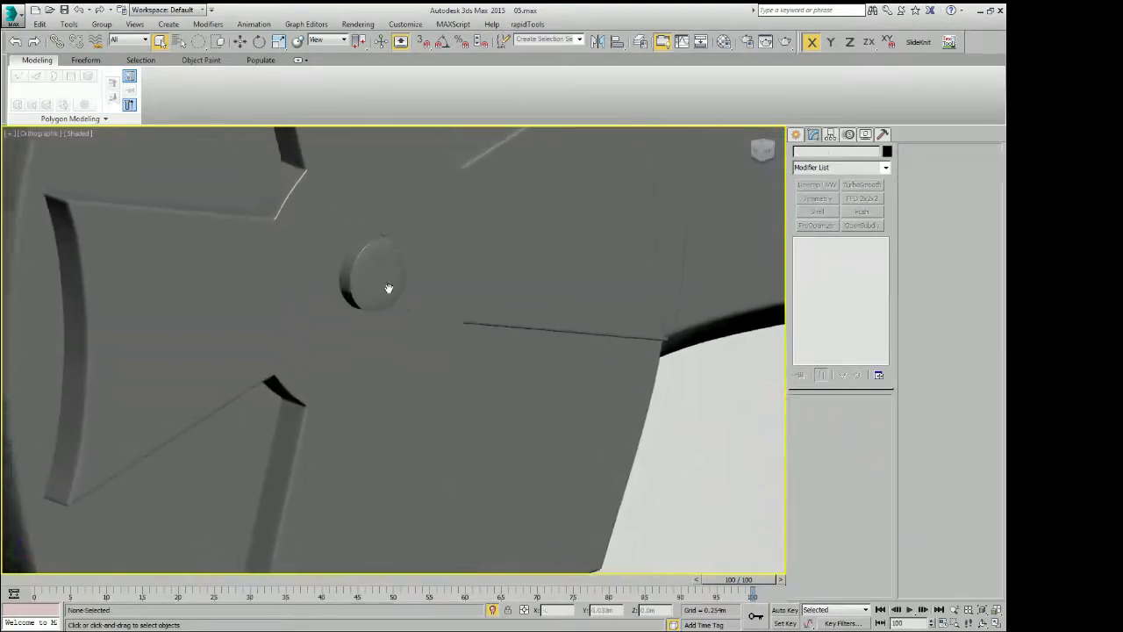
{"action": "scroll", "coordinate": [389, 288], "scroll_direction": "up", "scroll_amount": 2}
{"action": "scroll", "coordinate": [388, 278], "scroll_direction": "up", "scroll_amount": 2}
{"action": "left_click", "coordinate": [389, 277]}
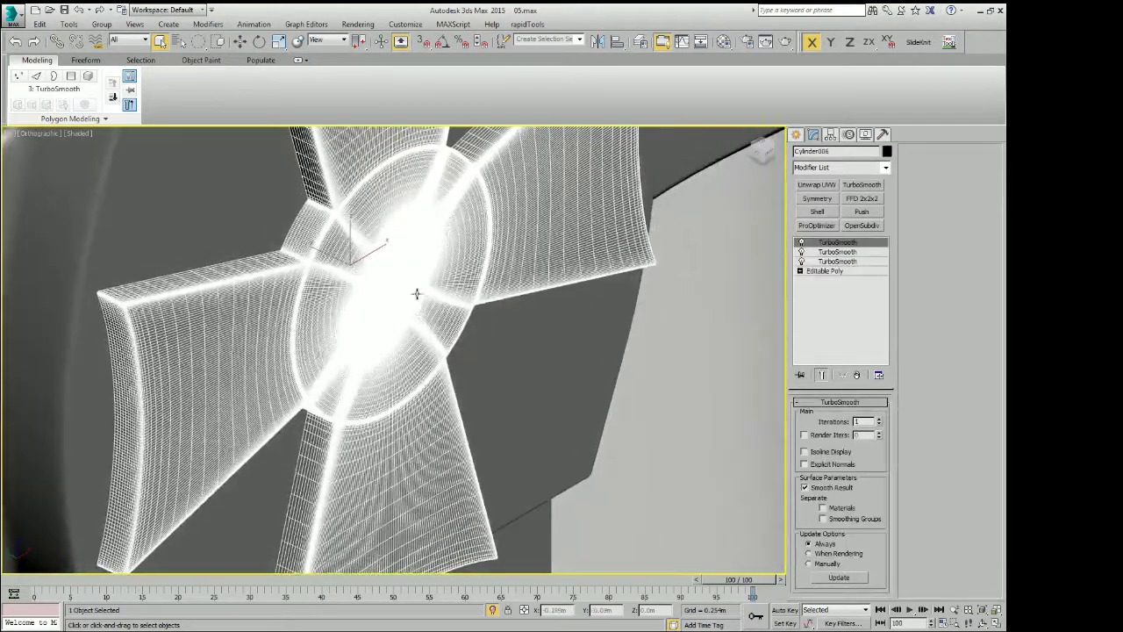
{"action": "scroll", "coordinate": [406, 270], "scroll_direction": "up", "scroll_amount": 2}
In Top view, select an edge loop around the hub top on the emblem's base Editable Poly
{"action": "key", "text": "z"}
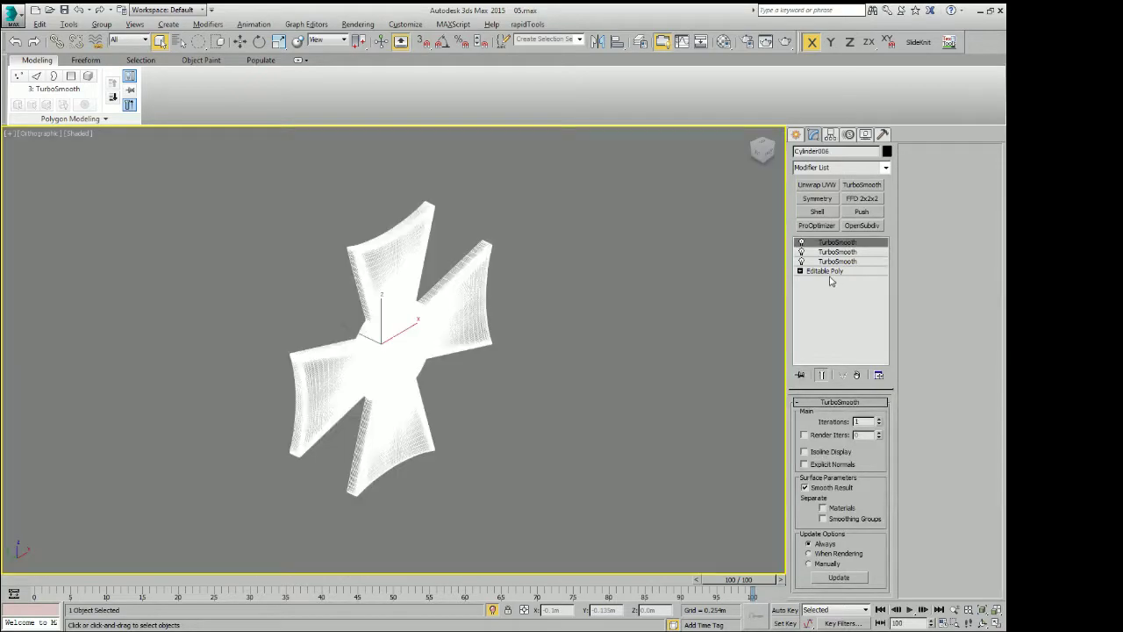
{"action": "left_click", "coordinate": [825, 271]}
{"action": "key", "text": "t"}
{"action": "mouse_move", "coordinate": [567, 316]}
{"action": "middle_mouse_down"}
{"action": "mouse_move", "coordinate": [507, 303]}
{"action": "mouse_move", "coordinate": [404, 320]}
{"action": "middle_mouse_up"}
{"action": "scroll", "coordinate": [438, 316], "scroll_direction": "up", "scroll_amount": 4}
{"action": "scroll", "coordinate": [396, 321], "scroll_direction": "up", "scroll_amount": 2}
{"action": "scroll", "coordinate": [396, 318], "scroll_direction": "up", "scroll_amount": 2}
{"action": "key", "text": "2"}
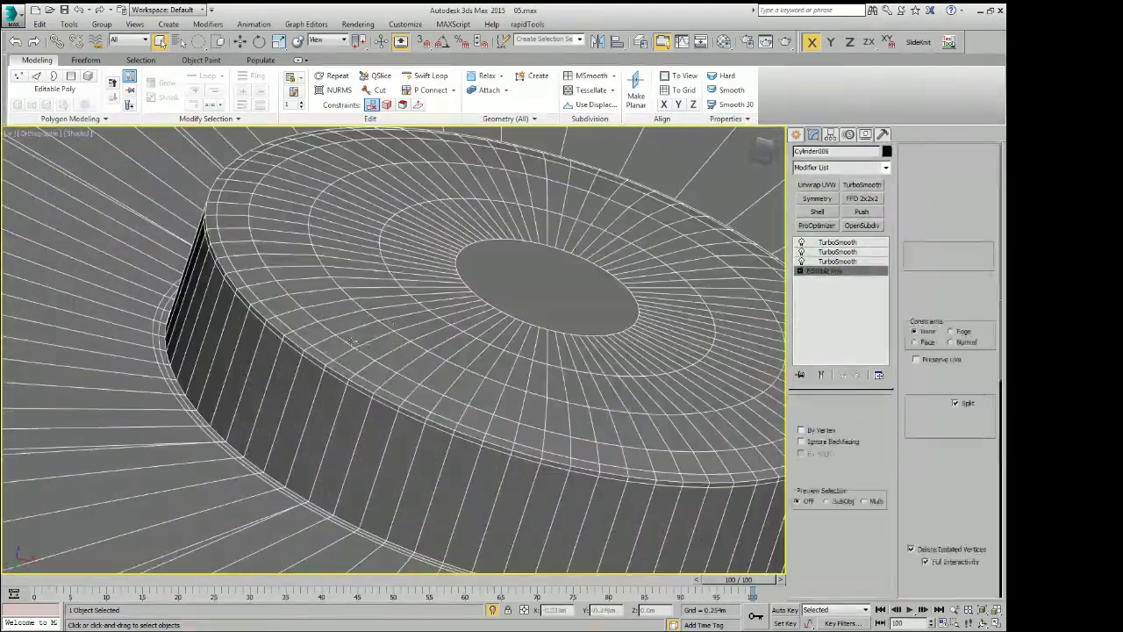
{"action": "double_click", "coordinate": [344, 340]}
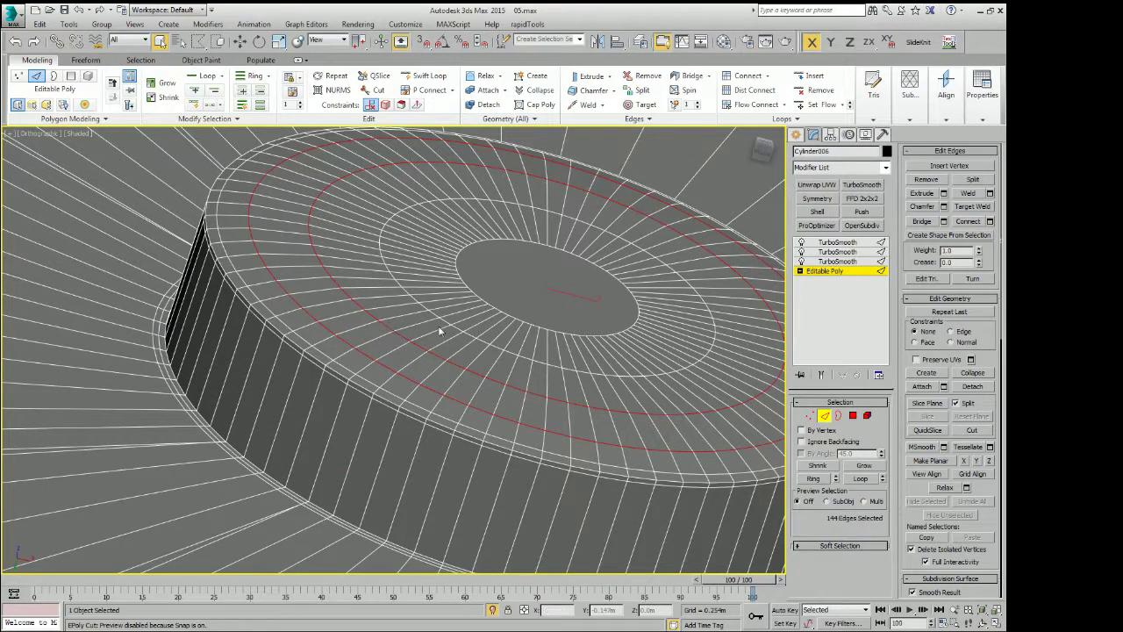
Select the hub's centre cap polygon, grow it outward, and move it slightly down
{"action": "key", "text": "4"}
{"action": "left_click", "coordinate": [547, 281]}
{"action": "middle_click_drag", "start_coordinate": [547, 280], "coordinate": [548, 286], "text": "alt"}
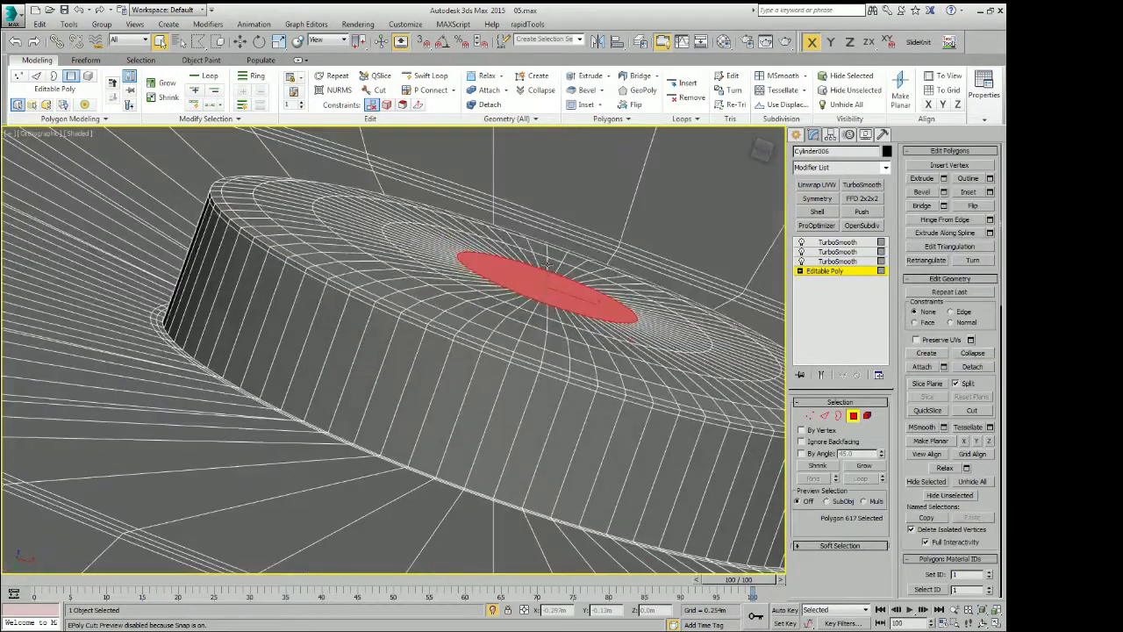
{"action": "key", "text": "f"}
{"action": "scroll", "coordinate": [454, 342], "scroll_direction": "up", "scroll_amount": 3}
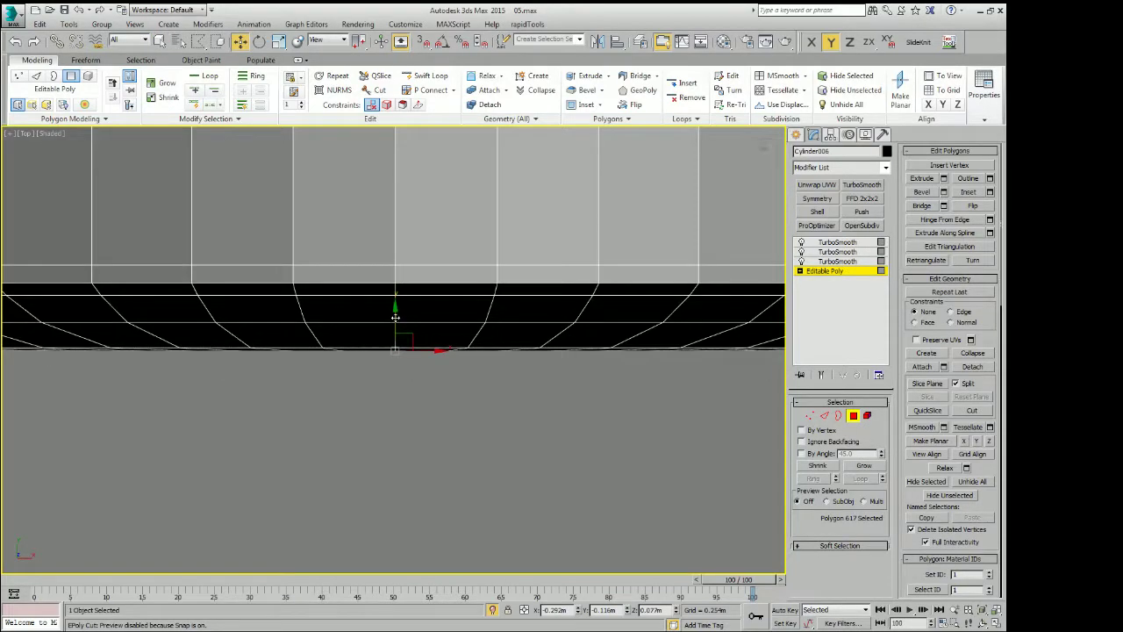
{"action": "middle_click_drag", "start_coordinate": [394, 324], "coordinate": [396, 289], "text": "alt"}
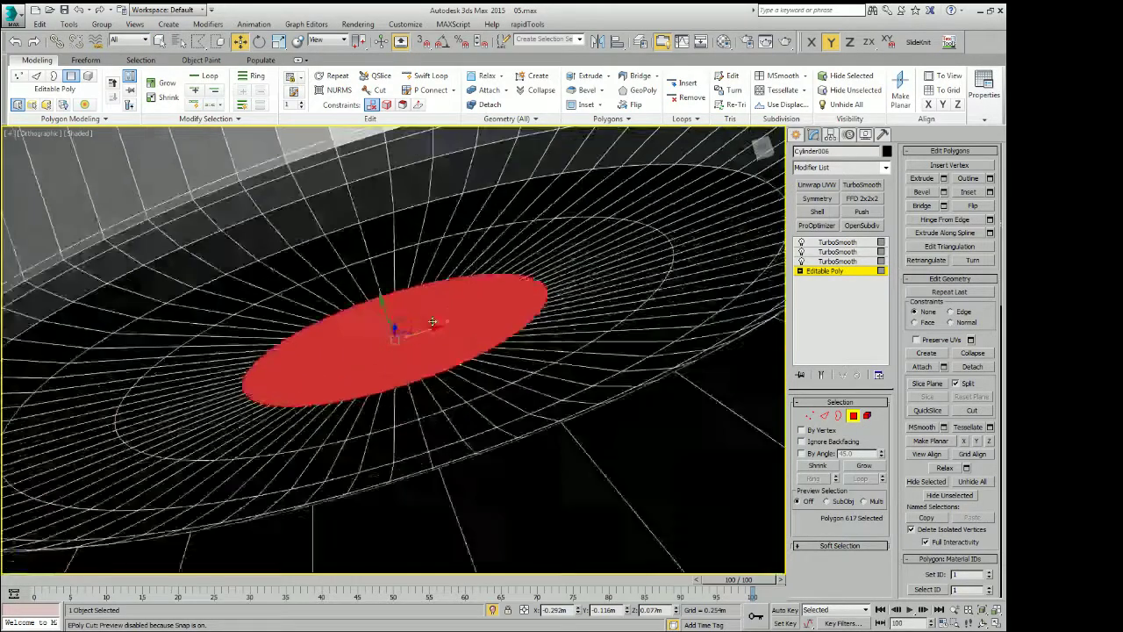
{"action": "left_click", "coordinate": [879, 467]}
{"action": "key", "text": "f"}
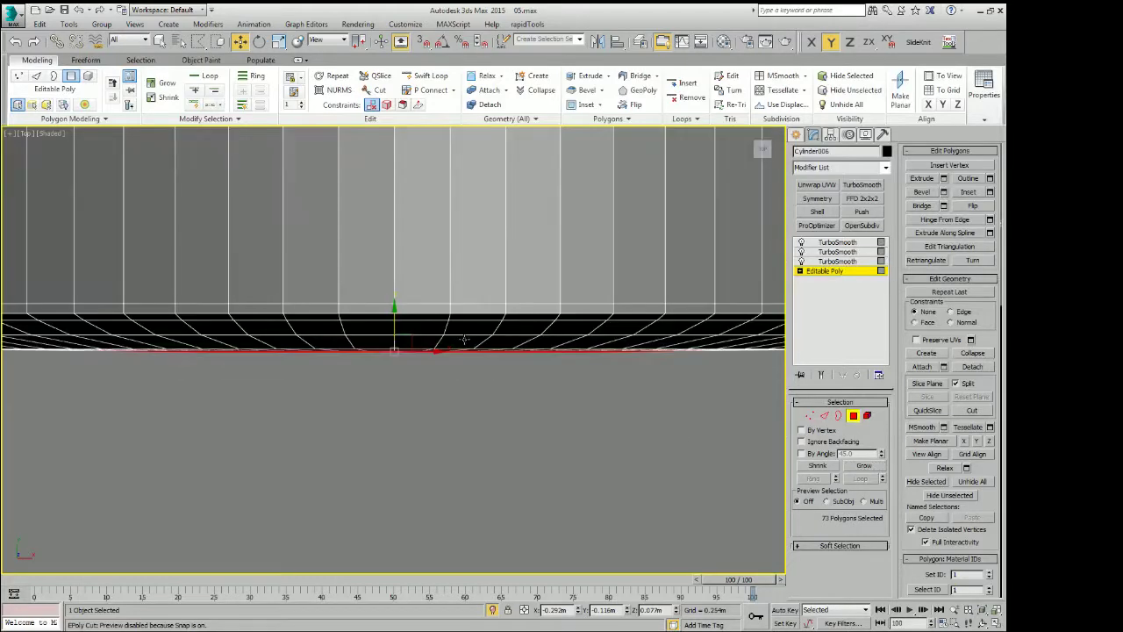
{"action": "left_click_drag", "start_coordinate": [392, 327], "coordinate": [420, 347]}
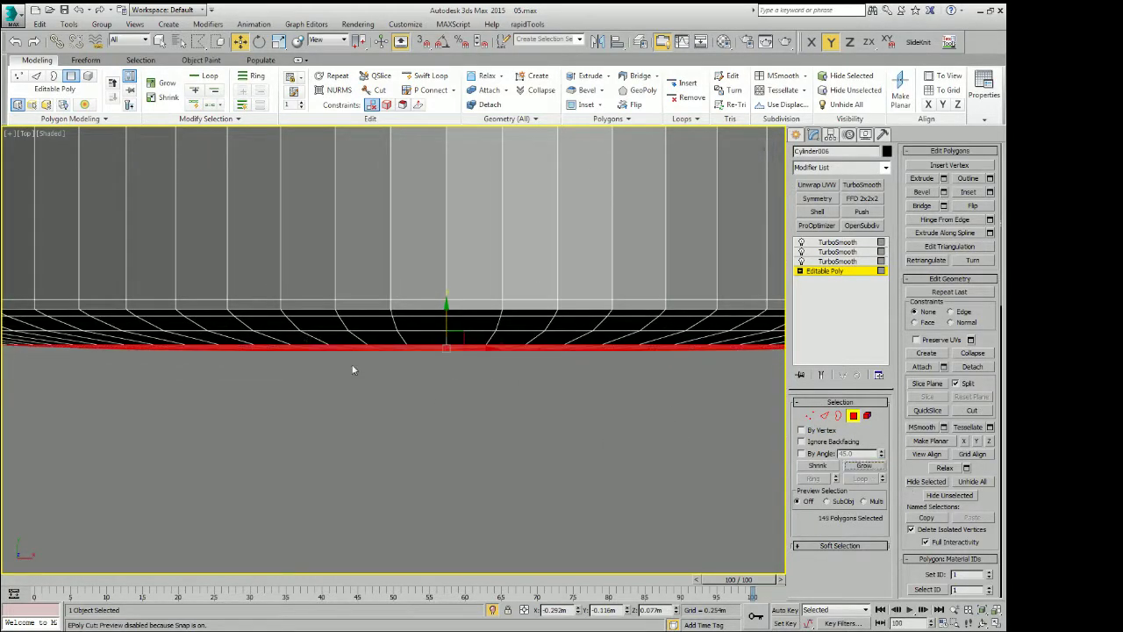
{"action": "middle_click_drag", "start_coordinate": [353, 369], "coordinate": [501, 358], "text": "alt"}
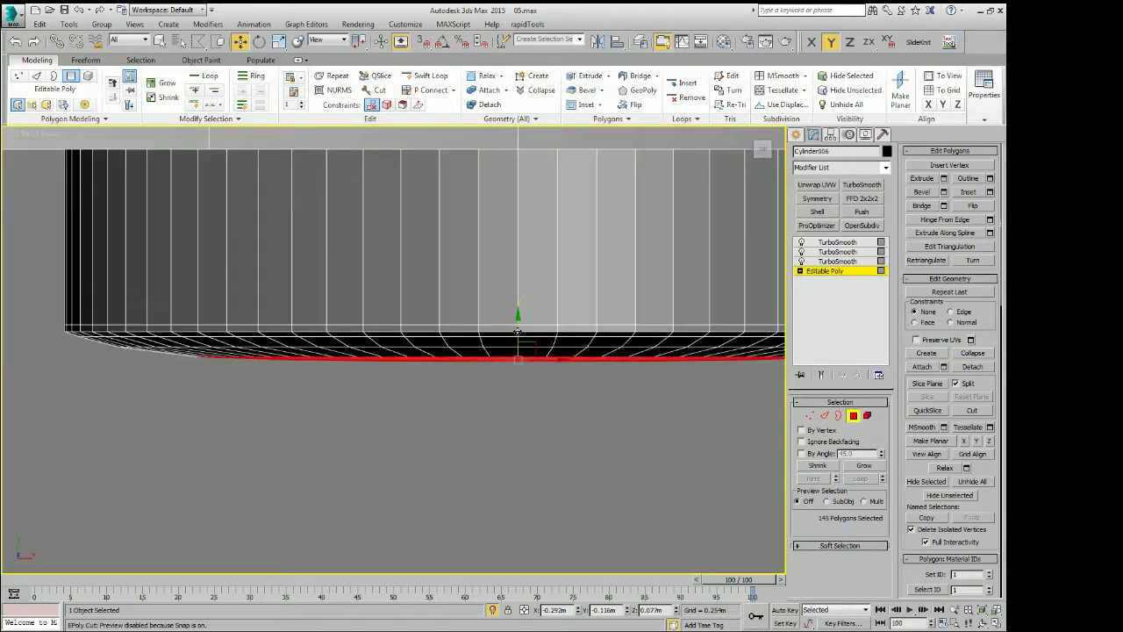
{"action": "left_click_drag", "start_coordinate": [518, 331], "coordinate": [517, 329]}
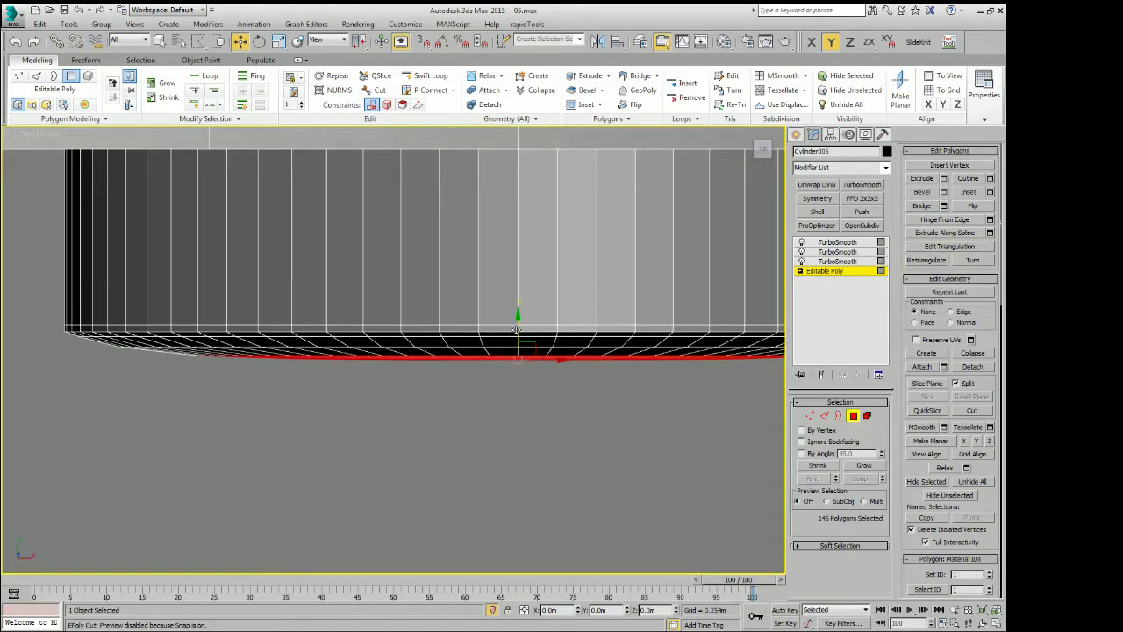
Grow the selection to 217, 289, then 361 polygons, lowering and squashing the band thinner
{"action": "left_click", "coordinate": [861, 465]}
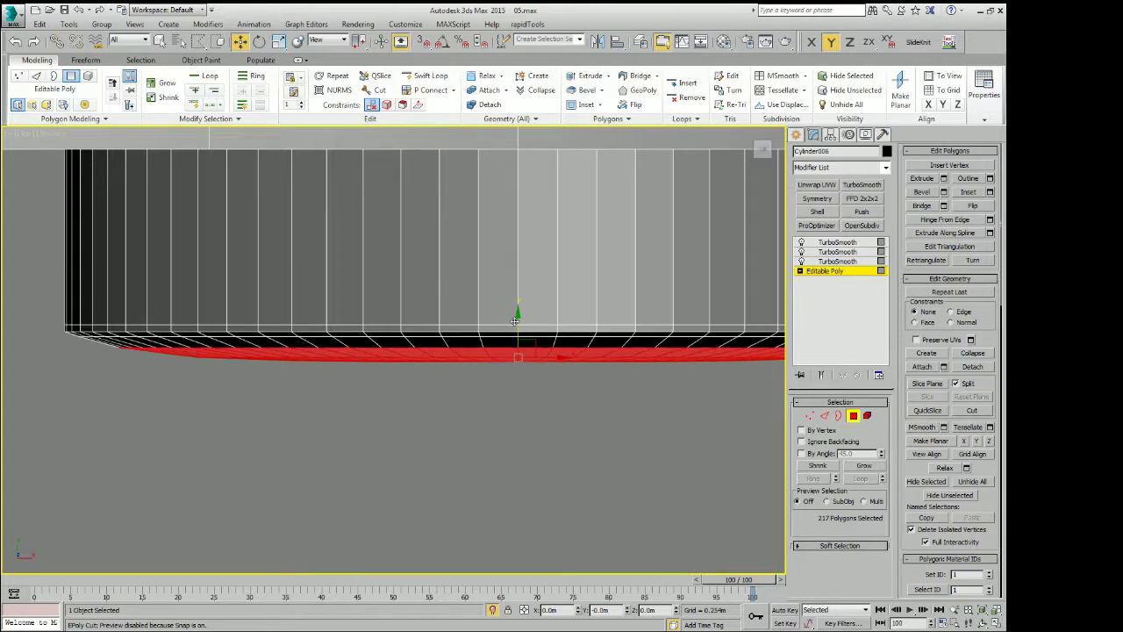
{"action": "left_click", "coordinate": [858, 468]}
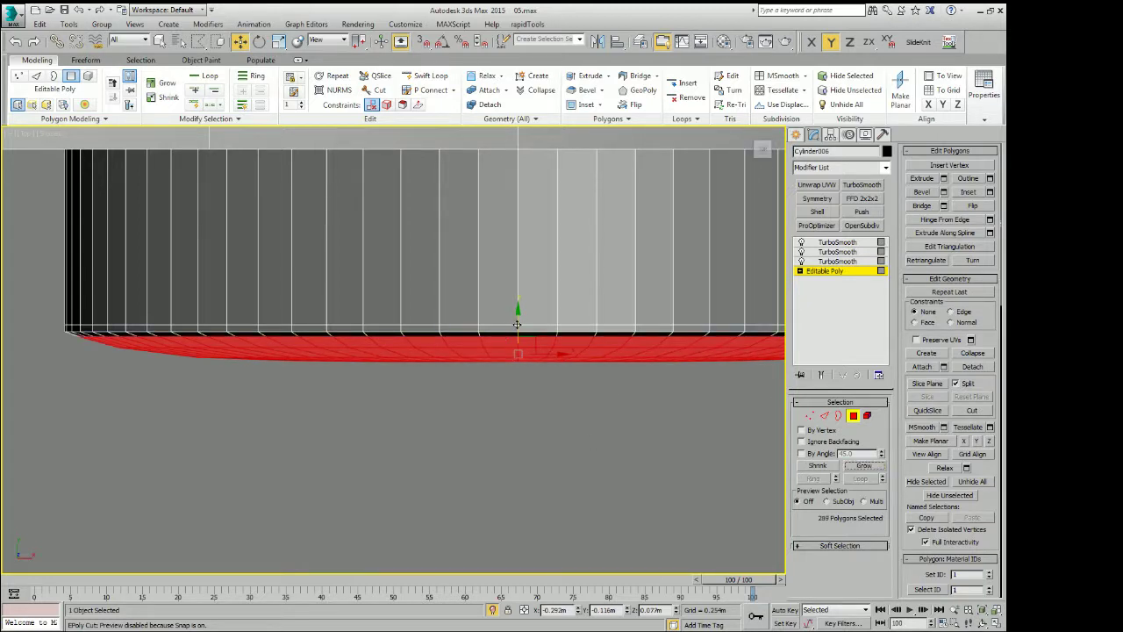
{"action": "left_click_drag", "start_coordinate": [517, 325], "coordinate": [515, 326]}
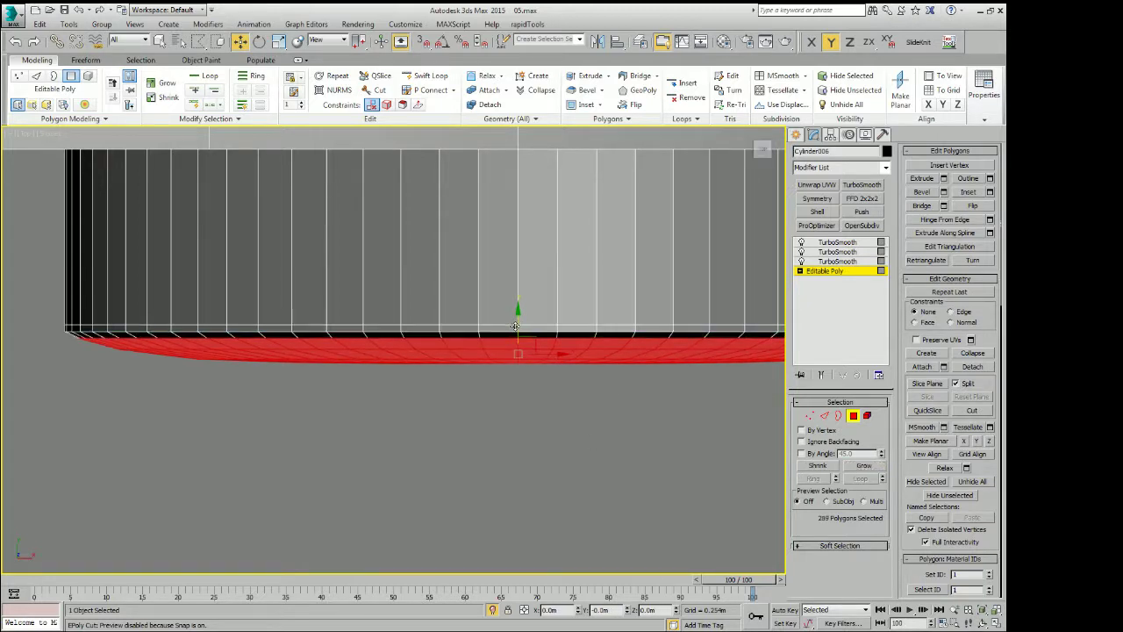
{"action": "left_click", "coordinate": [861, 466]}
{"action": "mouse_move", "coordinate": [517, 308]}
{"action": "left_mouse_down"}
{"action": "mouse_move", "coordinate": [516, 324]}
{"action": "mouse_move", "coordinate": [520, 312]}
{"action": "left_mouse_up"}
{"action": "key", "text": "w"}
Leave polygon mode, deselect the emblem, and zoom around the medallion to compare with the reference
{"action": "left_click", "coordinate": [835, 281]}
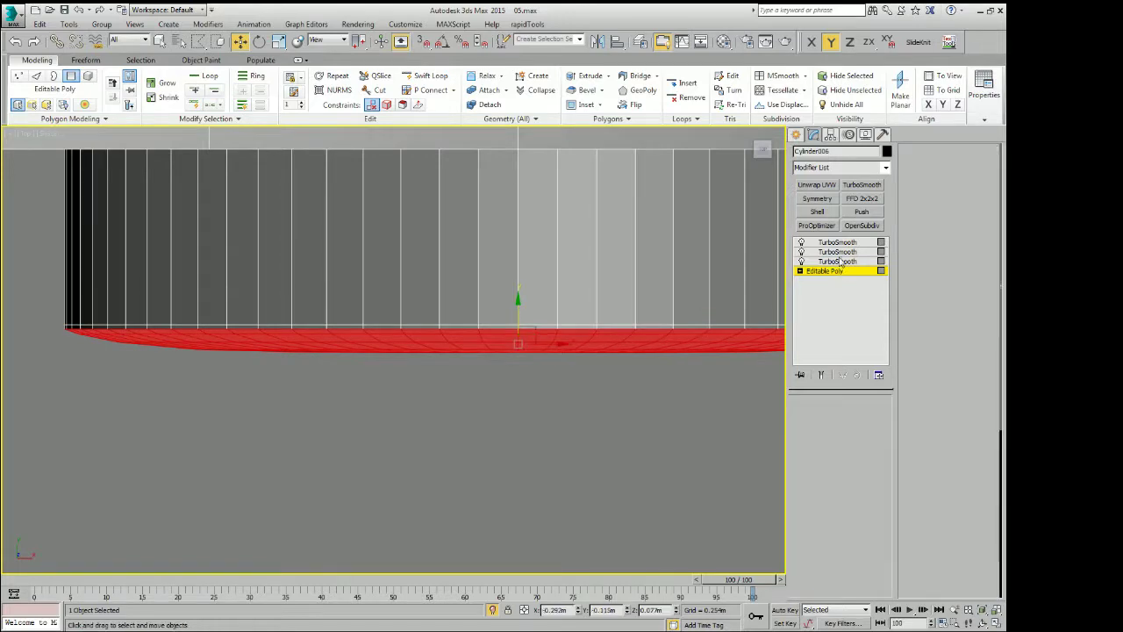
{"action": "left_click", "coordinate": [837, 242]}
{"action": "scroll", "coordinate": [524, 277], "scroll_direction": "up", "scroll_amount": 3}
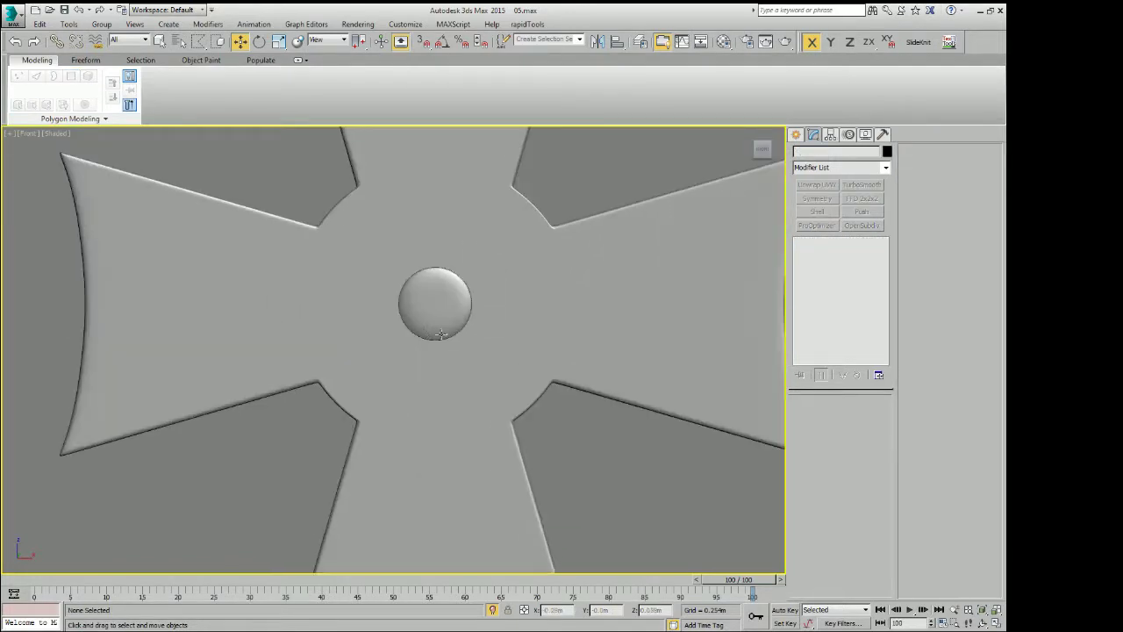
{"action": "scroll", "coordinate": [524, 277], "scroll_direction": "up", "scroll_amount": 2}
{"action": "right_click", "coordinate": [489, 298]}
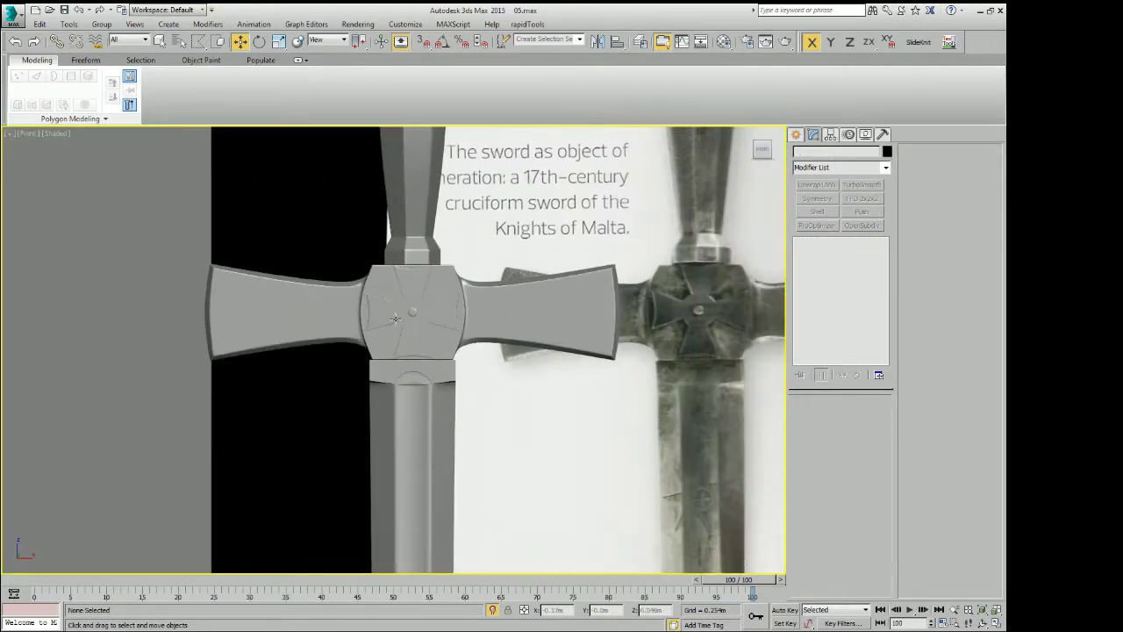
{"action": "scroll", "coordinate": [451, 326], "scroll_direction": "up", "scroll_amount": 5}
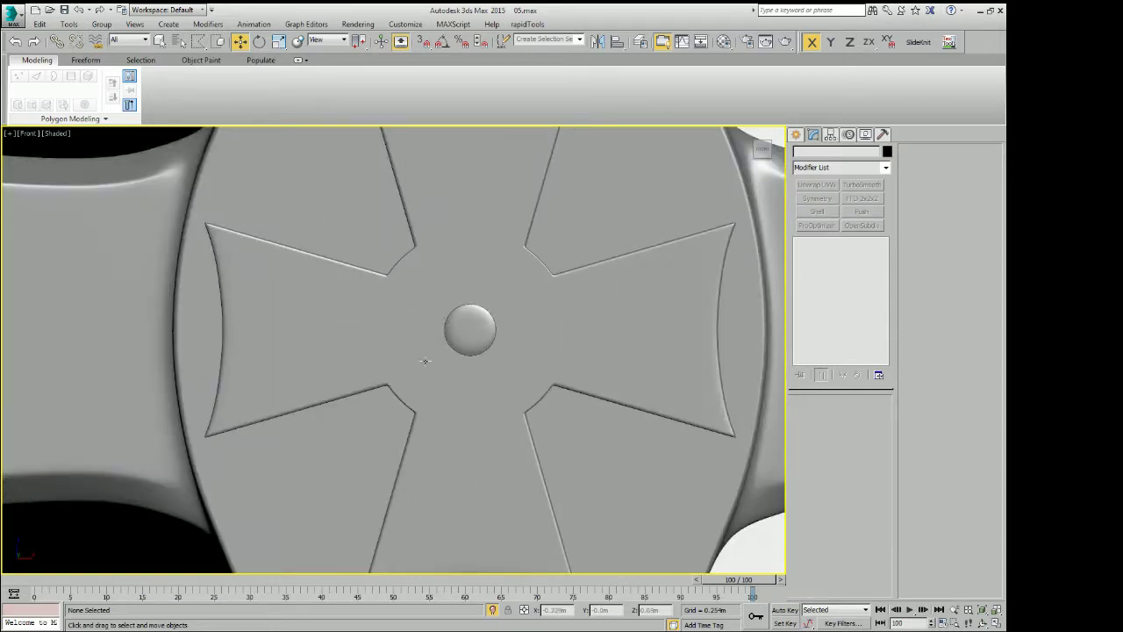
{"action": "middle_click_drag", "start_coordinate": [472, 311], "coordinate": [439, 319]}
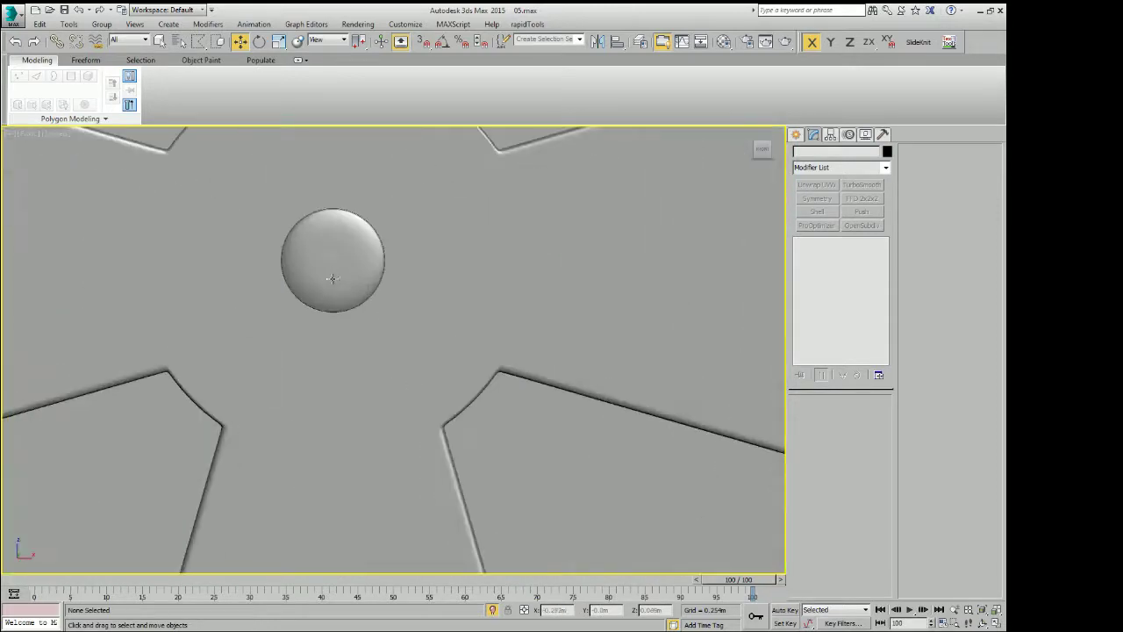
{"action": "middle_click_drag", "start_coordinate": [340, 275], "coordinate": [385, 347]}
{"action": "scroll", "coordinate": [385, 348], "scroll_direction": "down", "scroll_amount": 5}
{"action": "scroll", "coordinate": [498, 358], "scroll_direction": "down", "scroll_amount": 2}
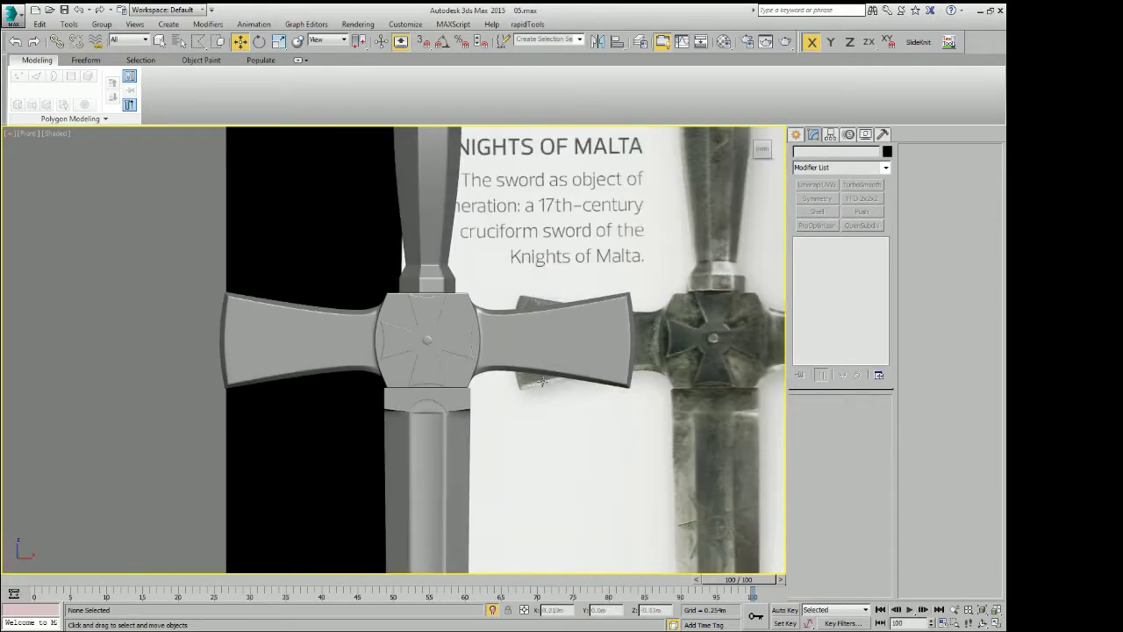
{"action": "scroll", "coordinate": [526, 377], "scroll_direction": "up", "scroll_amount": 2}
{"action": "scroll", "coordinate": [439, 359], "scroll_direction": "up", "scroll_amount": 1}
{"action": "scroll", "coordinate": [377, 342], "scroll_direction": "up", "scroll_amount": 1}
Select the cross emblem in the Left view, toggling wireframe to pick it
{"action": "left_click", "coordinate": [365, 337]}
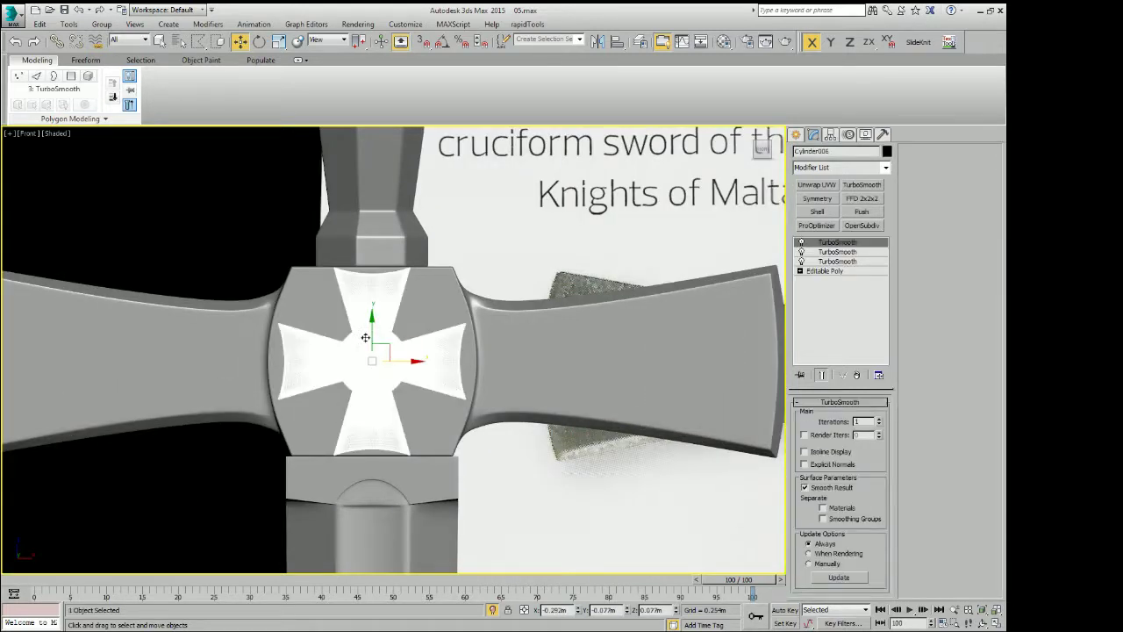
{"action": "key", "text": "l"}
{"action": "scroll", "coordinate": [368, 333], "scroll_direction": "down", "scroll_amount": 2}
{"action": "key", "text": "F3"}
{"action": "left_click", "coordinate": [226, 348]}
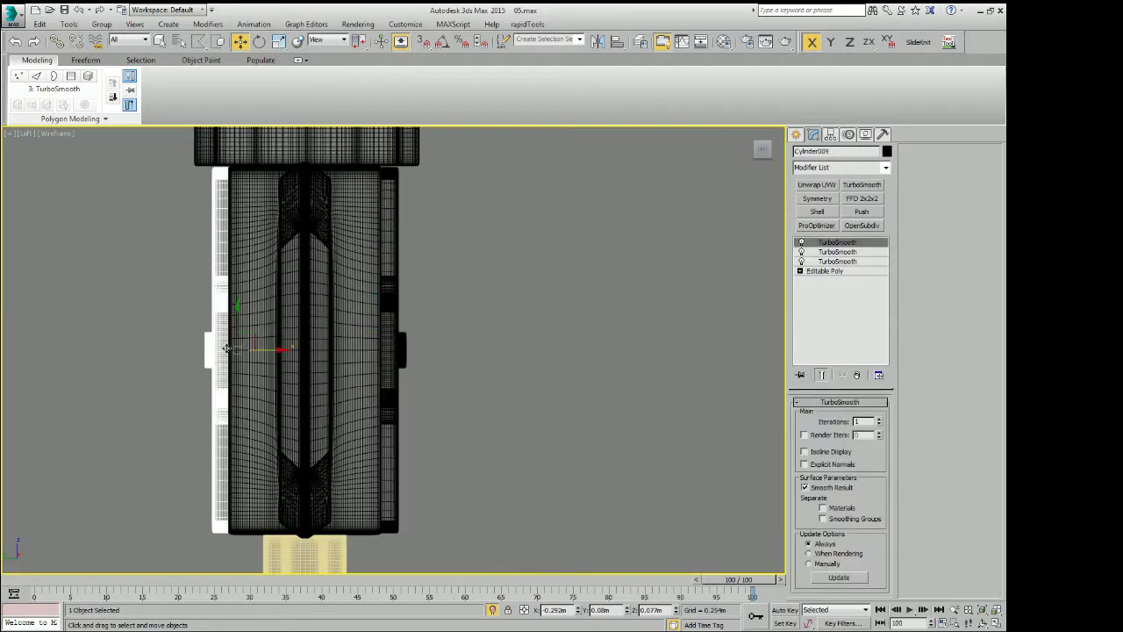
{"action": "left_click", "coordinate": [394, 342]}
{"action": "key", "text": "F3"}
{"action": "middle_click_drag", "start_coordinate": [400, 342], "coordinate": [438, 350]}
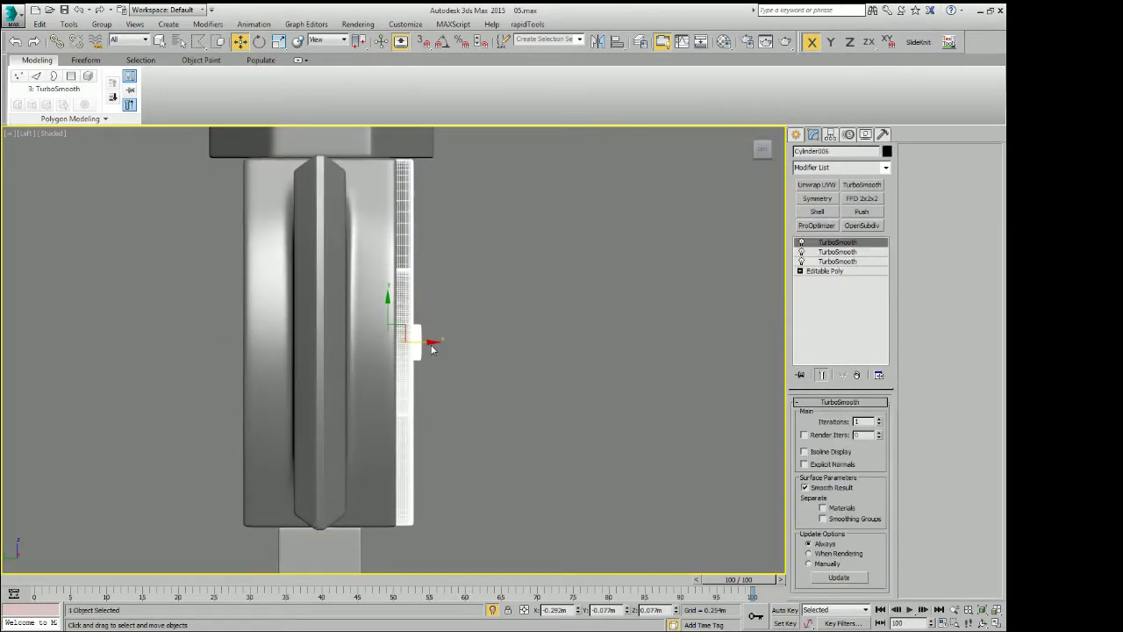
Clone the emblem to the crossguard's other side and mirror the copy to face outward
{"action": "left_click_drag", "start_coordinate": [431, 348], "coordinate": [255, 348], "text": "shift"}
{"action": "left_click", "coordinate": [509, 373]}
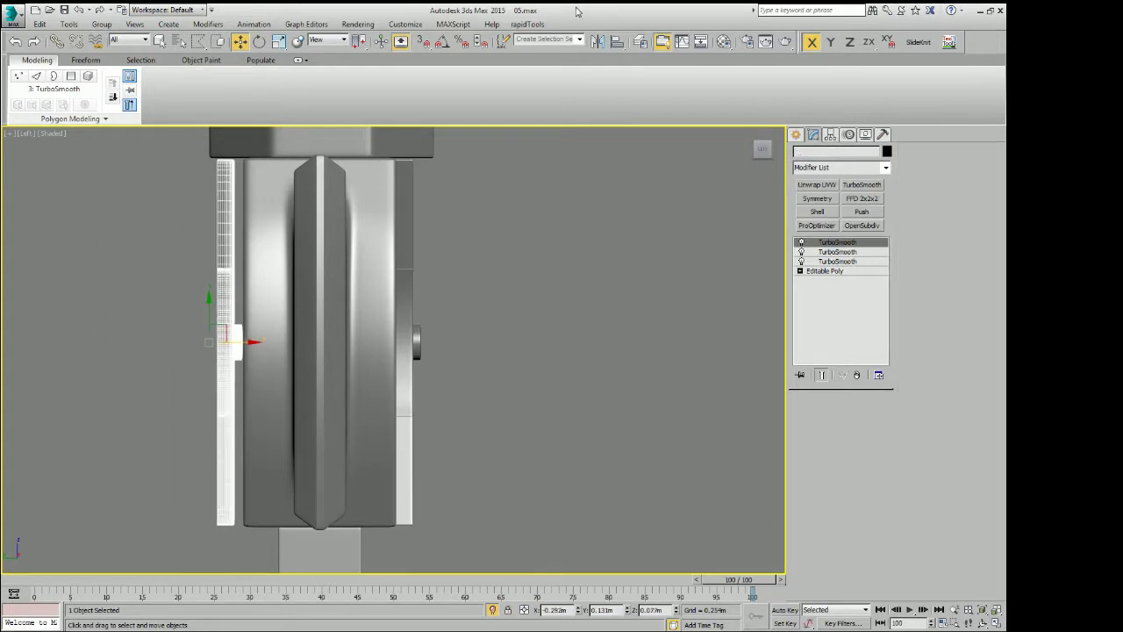
{"action": "left_click", "coordinate": [597, 42]}
{"action": "left_click", "coordinate": [478, 411]}
Slide the mirrored emblem sideways along X into place in wireframe view
{"action": "scroll", "coordinate": [228, 336], "scroll_direction": "up", "scroll_amount": 3}
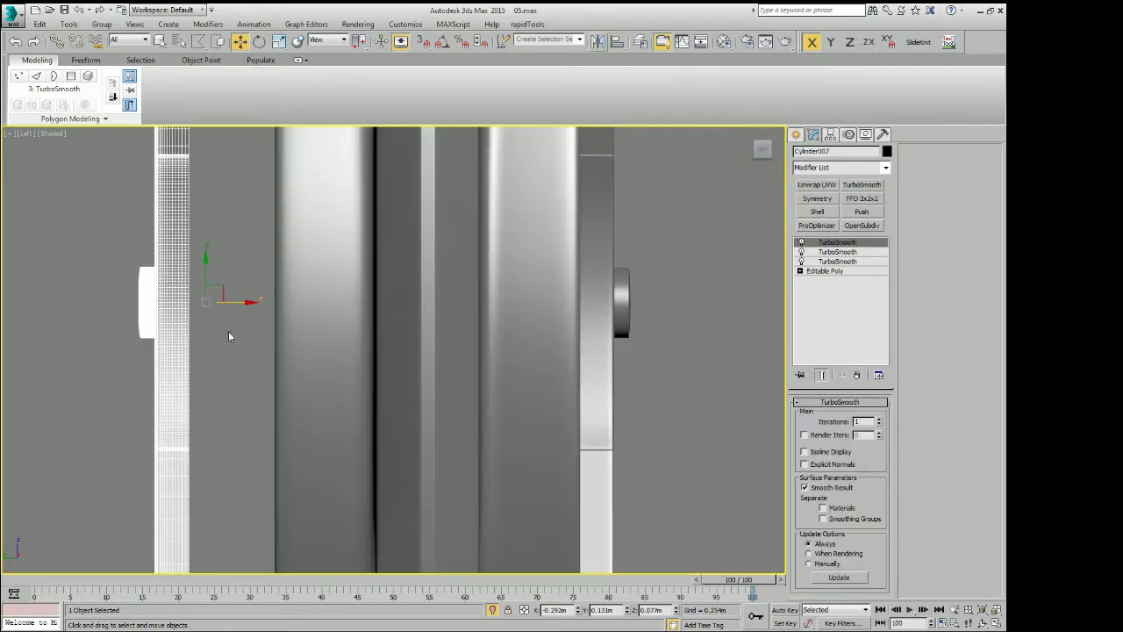
{"action": "key", "text": "F3"}
{"action": "left_click_drag", "start_coordinate": [236, 301], "coordinate": [318, 290]}
{"action": "scroll", "coordinate": [321, 293], "scroll_direction": "up", "scroll_amount": 5}
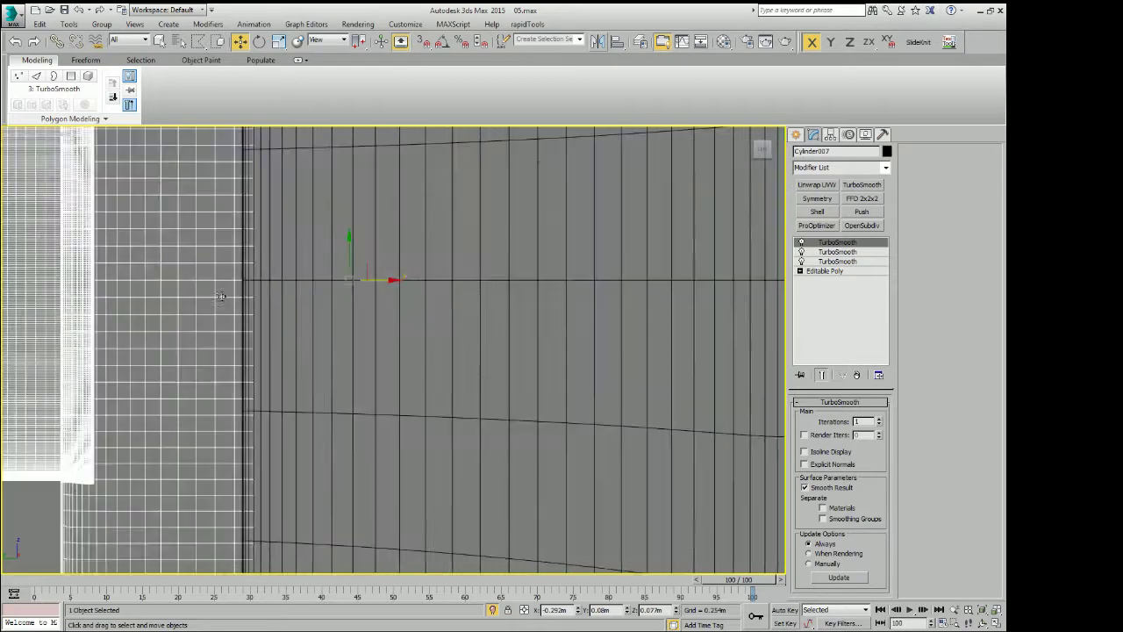
{"action": "scroll", "coordinate": [389, 279], "scroll_direction": "up", "scroll_amount": 3}
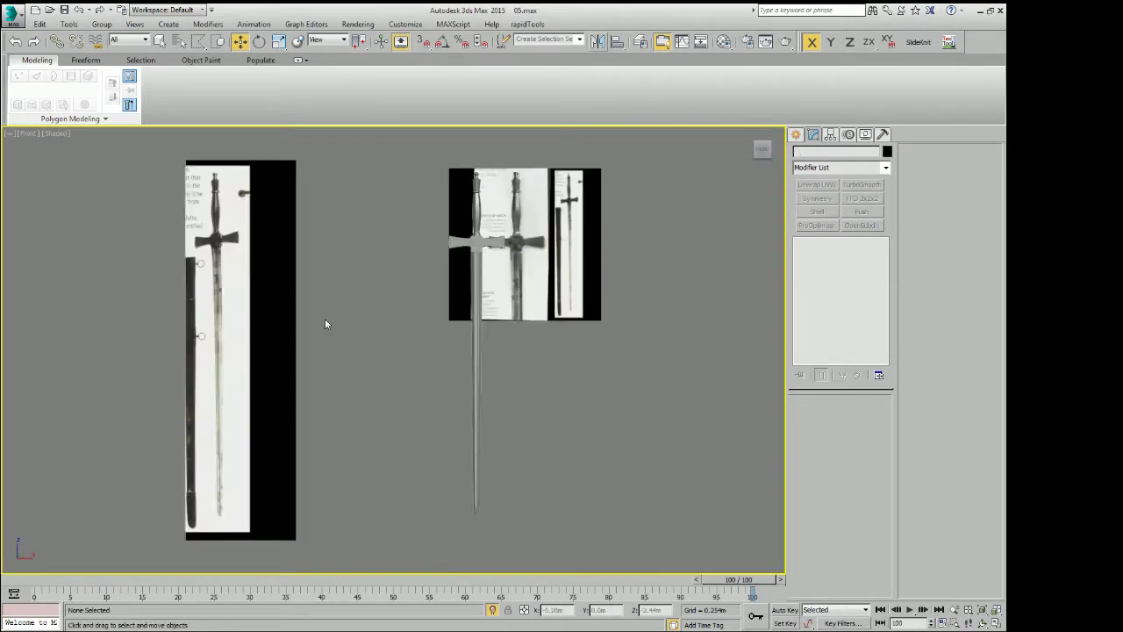
Hide both reference image planes and switch to the Perspective view
{"action": "right_click", "coordinate": [675, 282]}
{"action": "left_click", "coordinate": [700, 244]}
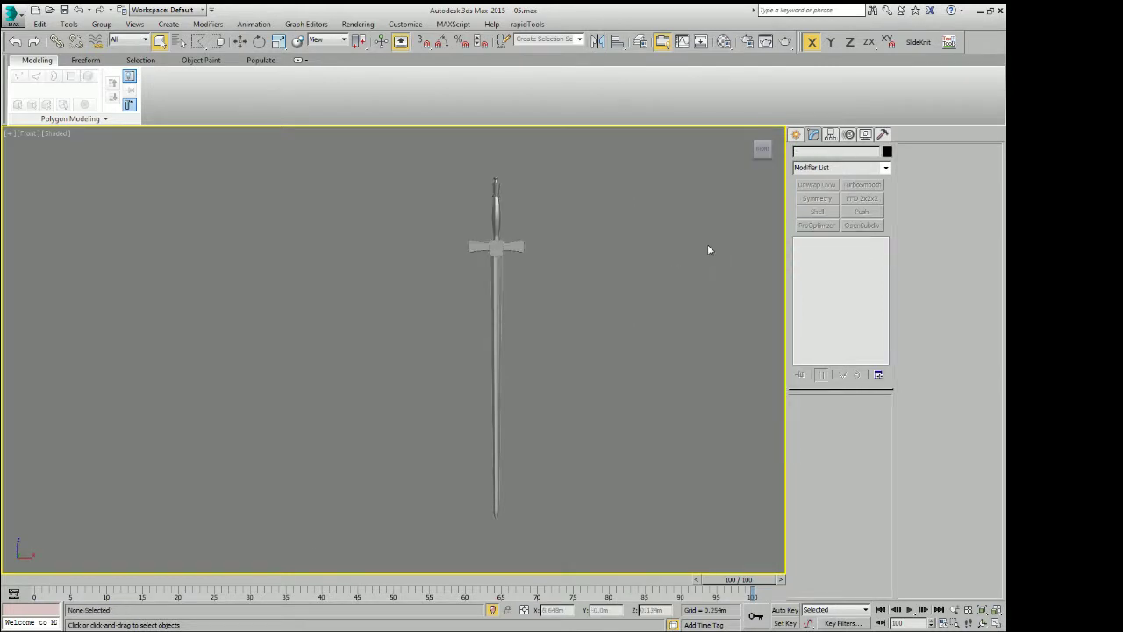
{"action": "key", "text": "p"}
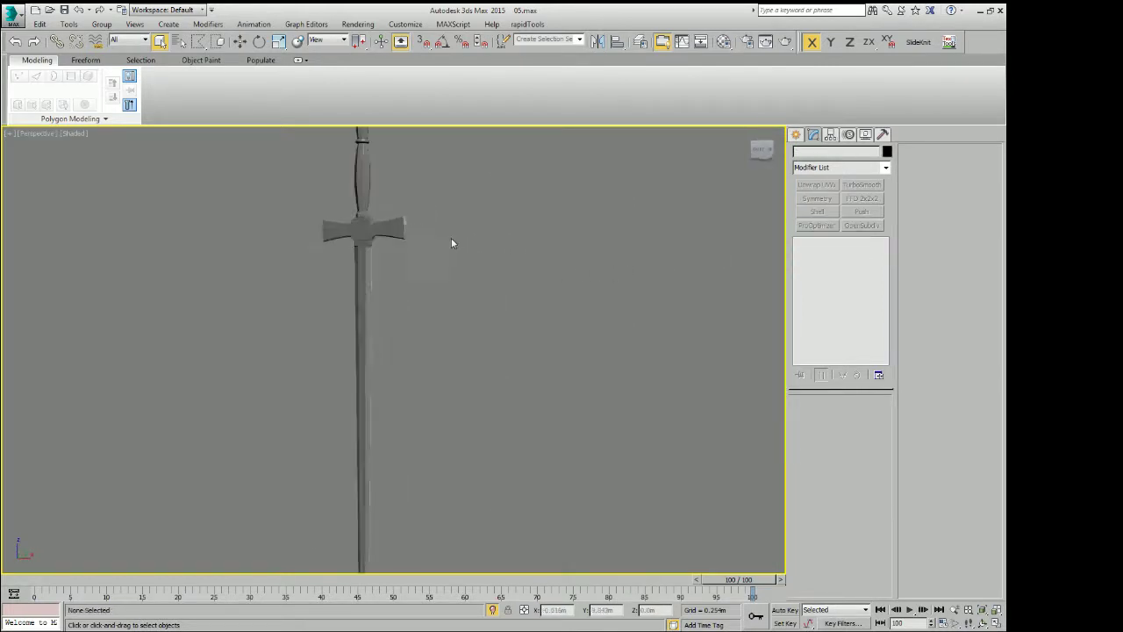
{"action": "mouse_move", "coordinate": [451, 243]}
{"action": "middle_mouse_down", "text": "alt"}
{"action": "mouse_move", "coordinate": [521, 218]}
{"action": "mouse_move", "coordinate": [509, 243]}
{"action": "mouse_move", "coordinate": [542, 373]}
{"action": "mouse_move", "coordinate": [504, 356]}
{"action": "mouse_move", "coordinate": [597, 378]}
{"action": "mouse_move", "coordinate": [562, 396]}
{"action": "mouse_move", "coordinate": [532, 391]}
{"action": "mouse_move", "coordinate": [462, 428]}
{"action": "mouse_move", "coordinate": [546, 383]}
{"action": "mouse_move", "coordinate": [484, 338]}
{"action": "mouse_move", "coordinate": [388, 353]}
{"action": "mouse_move", "coordinate": [324, 309]}
{"action": "mouse_move", "coordinate": [446, 390]}
{"action": "mouse_move", "coordinate": [449, 243]}
{"action": "mouse_move", "coordinate": [260, 231]}
{"action": "mouse_move", "coordinate": [187, 246]}
{"action": "mouse_move", "coordinate": [120, 280]}
{"action": "mouse_move", "coordinate": [119, 337]}
{"action": "mouse_move", "coordinate": [294, 306]}
{"action": "mouse_move", "coordinate": [436, 343]}
{"action": "mouse_move", "coordinate": [456, 340]}
{"action": "mouse_move", "coordinate": [463, 311]}
{"action": "middle_mouse_up", "text": "alt"}
{"action": "scroll", "coordinate": [542, 373], "scroll_direction": "up", "scroll_amount": 3}
{"action": "scroll", "coordinate": [457, 341], "scroll_direction": "up", "scroll_amount": 3}
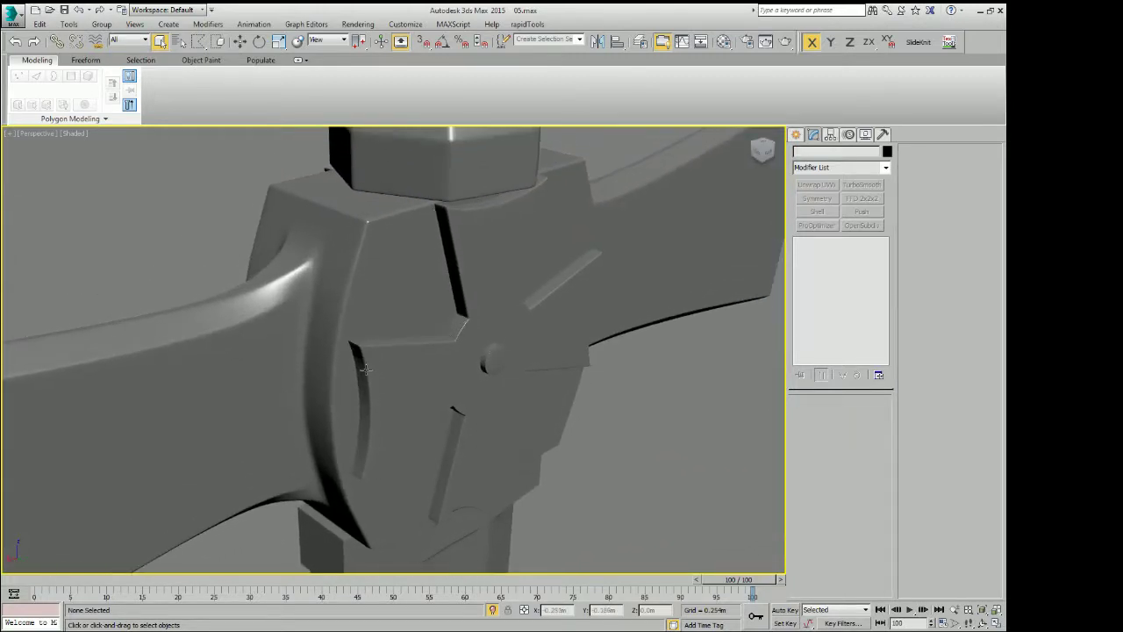
Orbit to inspect the crossguard, hilt, pommel and tapering blade
{"action": "mouse_move", "coordinate": [384, 467]}
{"action": "middle_mouse_down", "text": "alt"}
{"action": "mouse_move", "coordinate": [475, 319]}
{"action": "mouse_move", "coordinate": [358, 452]}
{"action": "middle_mouse_up", "text": "alt"}
{"action": "scroll", "coordinate": [436, 389], "scroll_direction": "down", "scroll_amount": 3}
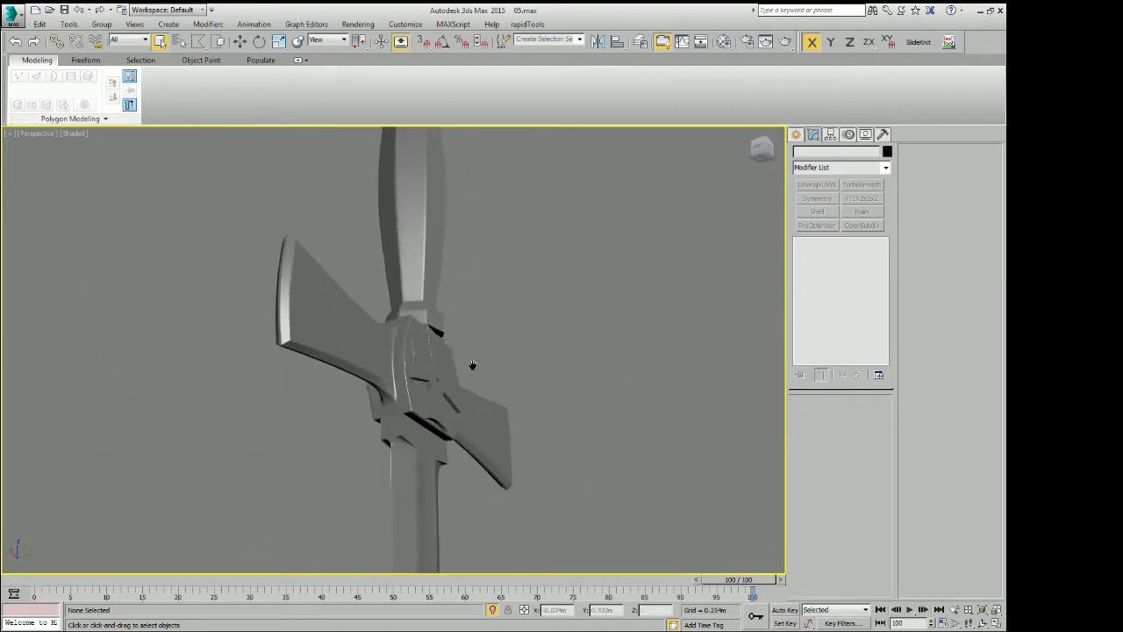
{"action": "mouse_move", "coordinate": [237, 367]}
{"action": "middle_mouse_down", "text": "alt"}
{"action": "mouse_move", "coordinate": [534, 351]}
{"action": "mouse_move", "coordinate": [485, 388]}
{"action": "mouse_move", "coordinate": [485, 439]}
{"action": "middle_mouse_up", "text": "alt"}
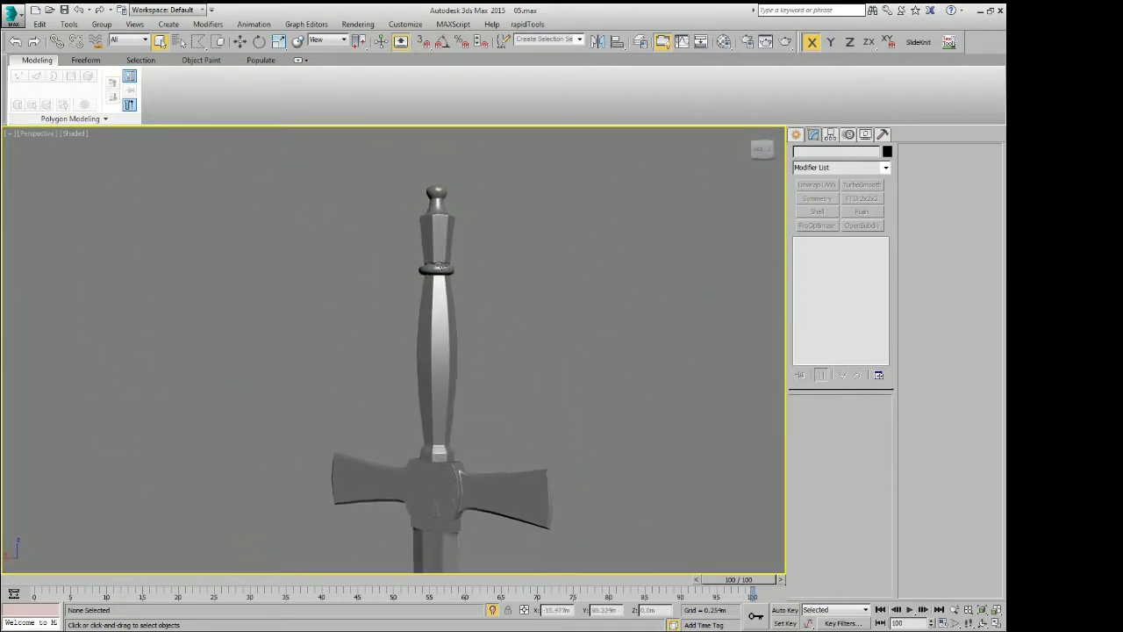
{"action": "scroll", "coordinate": [485, 389], "scroll_direction": "up", "scroll_amount": 6}
{"action": "scroll", "coordinate": [485, 366], "scroll_direction": "down", "scroll_amount": 4}
{"action": "middle_click_drag", "start_coordinate": [485, 386], "coordinate": [485, 366]}
{"action": "scroll", "coordinate": [485, 366], "scroll_direction": "down", "scroll_amount": 3}
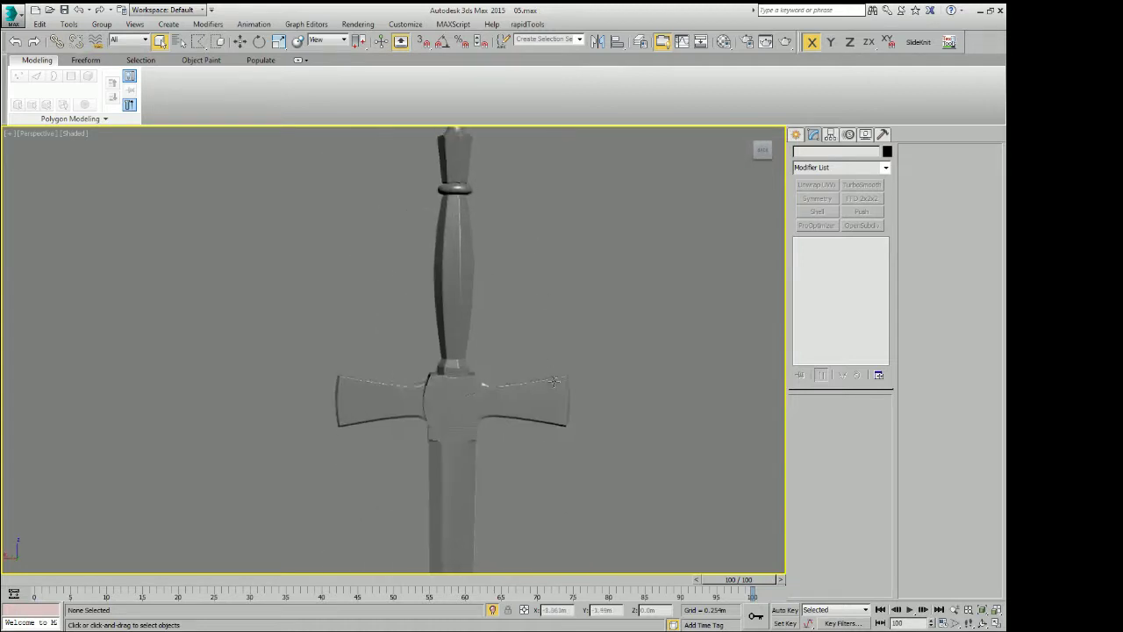
{"action": "scroll", "coordinate": [530, 366], "scroll_direction": "down", "scroll_amount": 3}
{"action": "middle_click_drag", "start_coordinate": [553, 367], "coordinate": [457, 403], "text": "alt"}
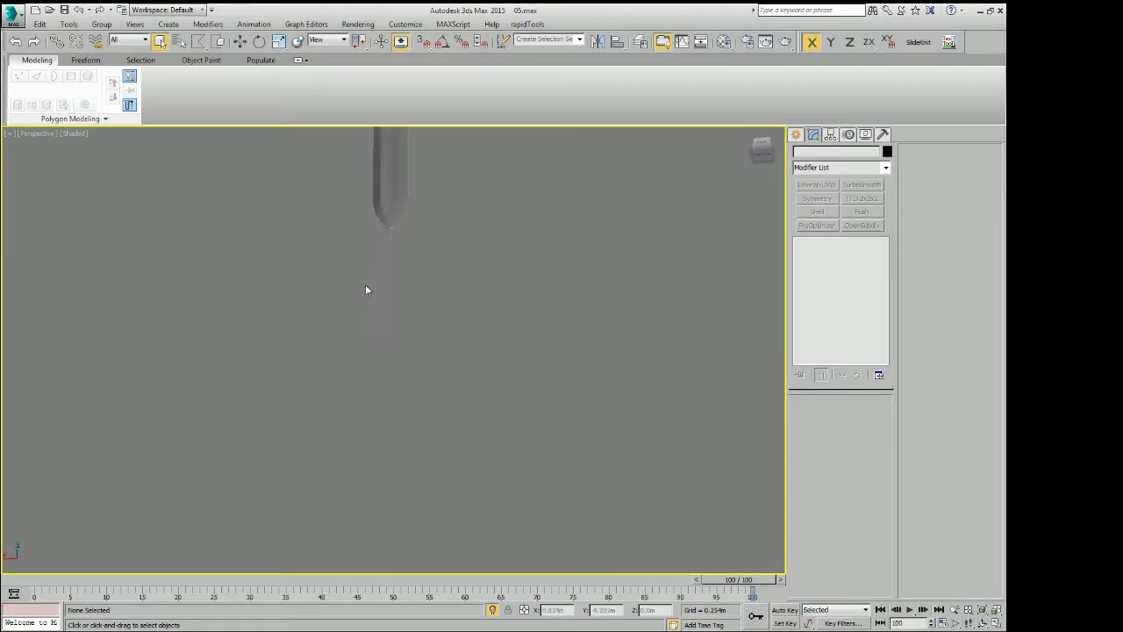
Check the blade's smoothing, then frame the sword in Front view
{"action": "mouse_move", "coordinate": [398, 213]}
{"action": "middle_mouse_down"}
{"action": "mouse_move", "coordinate": [511, 494]}
{"action": "mouse_move", "coordinate": [462, 235]}
{"action": "mouse_move", "coordinate": [448, 244]}
{"action": "middle_mouse_up"}
{"action": "scroll", "coordinate": [414, 366], "scroll_direction": "up", "scroll_amount": 3}
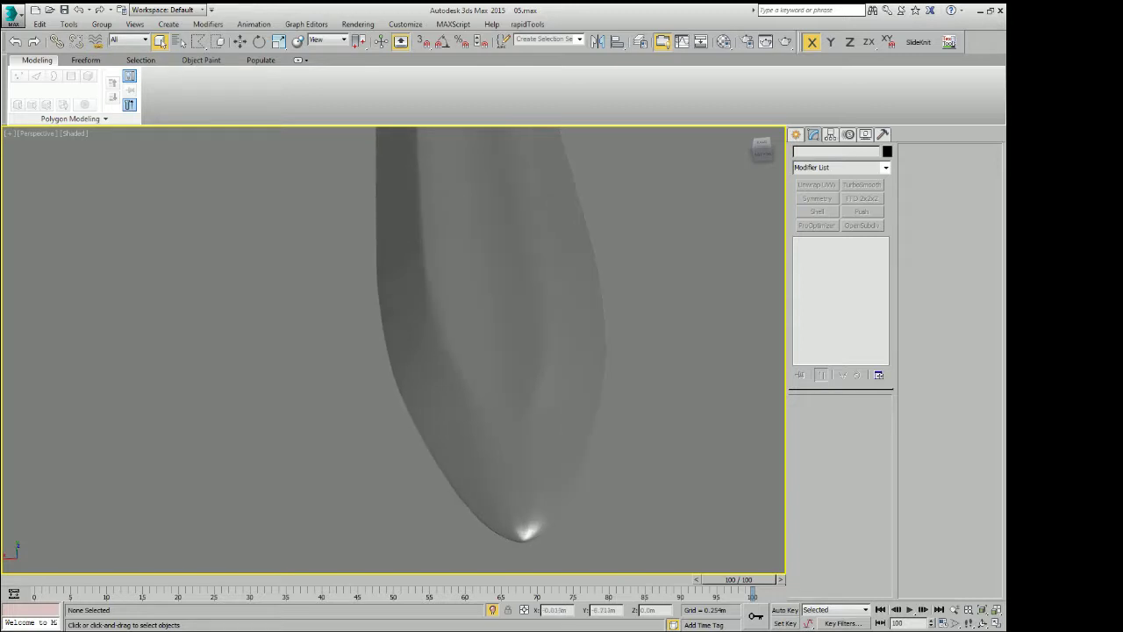
{"action": "left_click", "coordinate": [546, 455]}
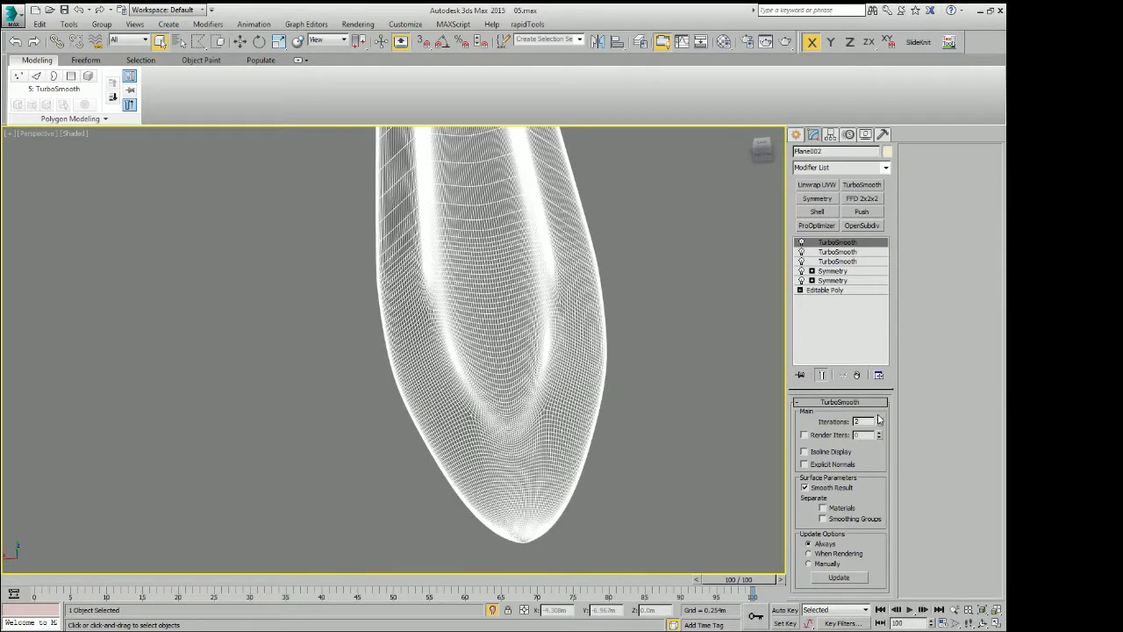
{"action": "left_click", "coordinate": [650, 444]}
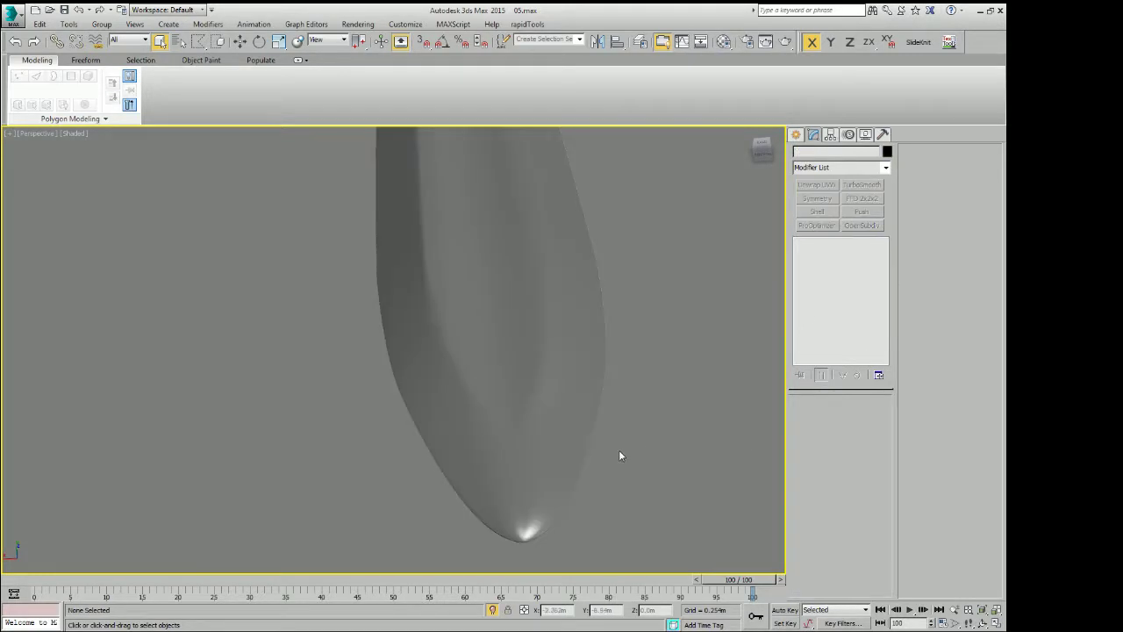
{"action": "key", "text": "f"}
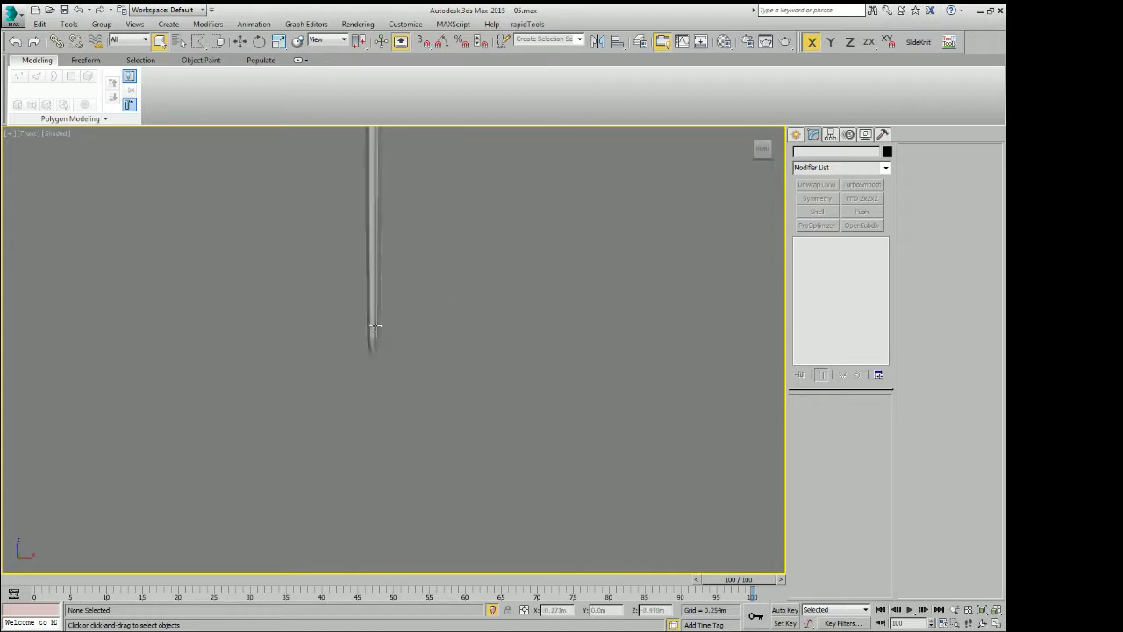
{"action": "scroll", "coordinate": [375, 326], "scroll_direction": "up", "scroll_amount": 3}
{"action": "scroll", "coordinate": [409, 342], "scroll_direction": "up", "scroll_amount": 4}
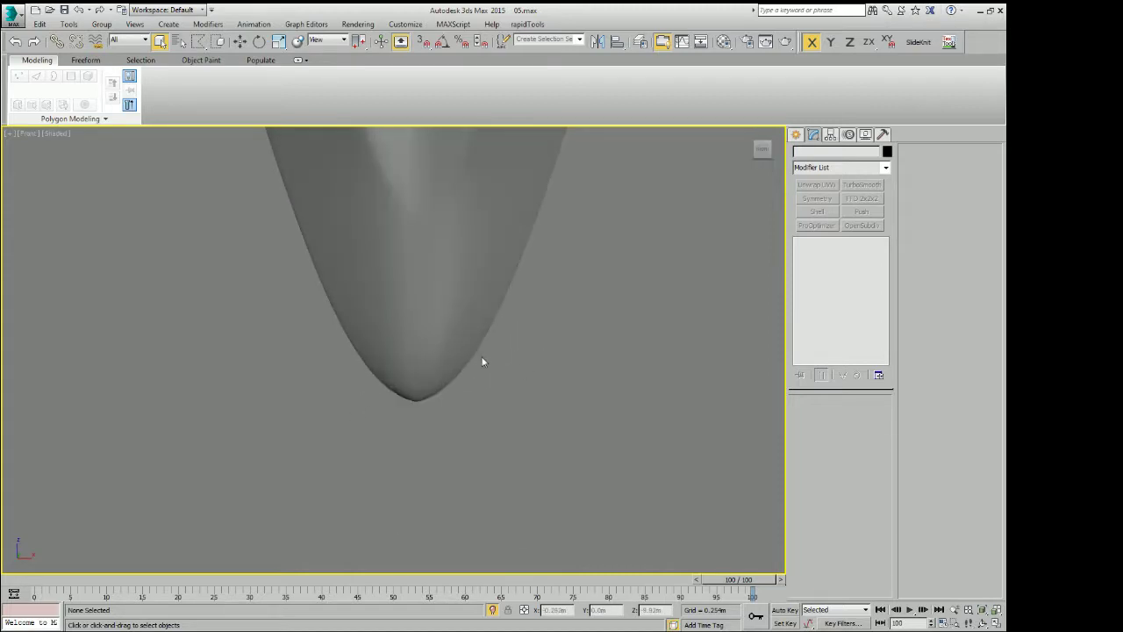
{"action": "scroll", "coordinate": [482, 361], "scroll_direction": "down", "scroll_amount": 4}
{"action": "scroll", "coordinate": [531, 351], "scroll_direction": "down", "scroll_amount": 3}
{"action": "scroll", "coordinate": [535, 369], "scroll_direction": "down", "scroll_amount": 2}
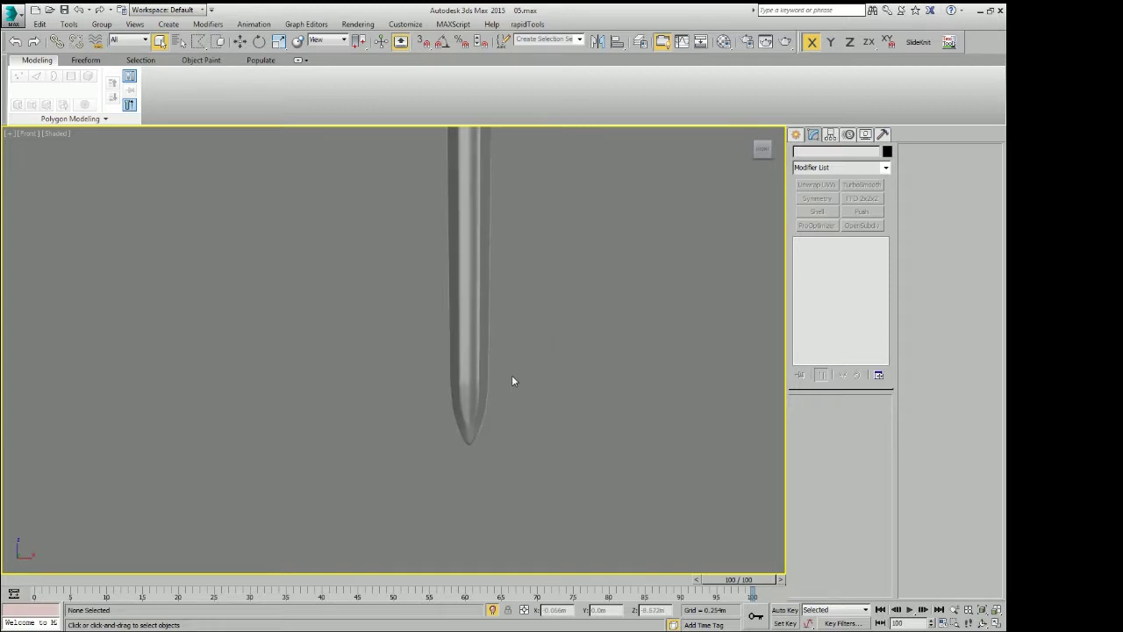
{"action": "scroll", "coordinate": [511, 378], "scroll_direction": "up", "scroll_amount": 1}
{"action": "scroll", "coordinate": [507, 364], "scroll_direction": "up", "scroll_amount": 2}
{"action": "scroll", "coordinate": [514, 408], "scroll_direction": "up", "scroll_amount": 3}
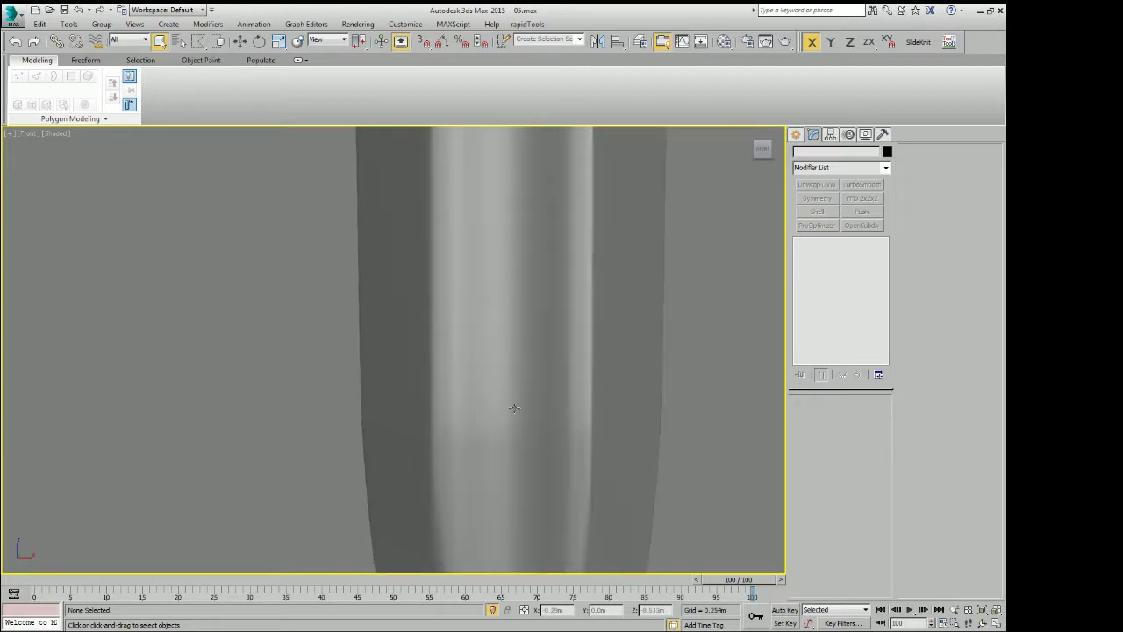
Select Plane002 and remove its top two TurboSmooth modifiers
{"action": "left_click", "coordinate": [514, 408]}
{"action": "left_click", "coordinate": [862, 374]}
{"action": "left_click", "coordinate": [862, 374]}
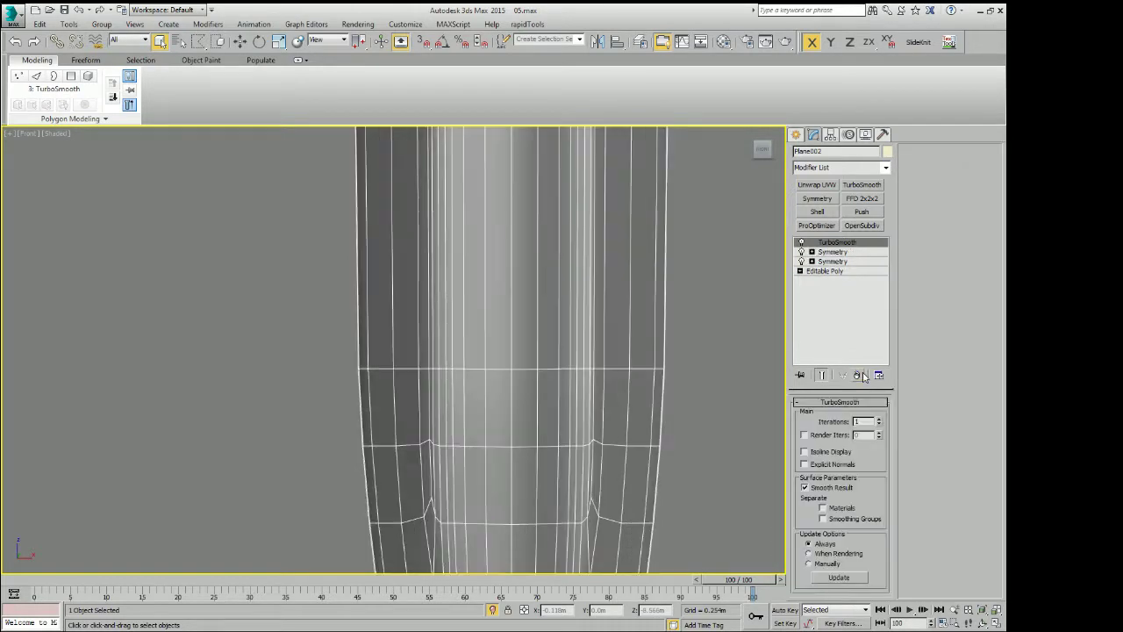
{"action": "middle_click_drag", "start_coordinate": [639, 390], "coordinate": [595, 392]}
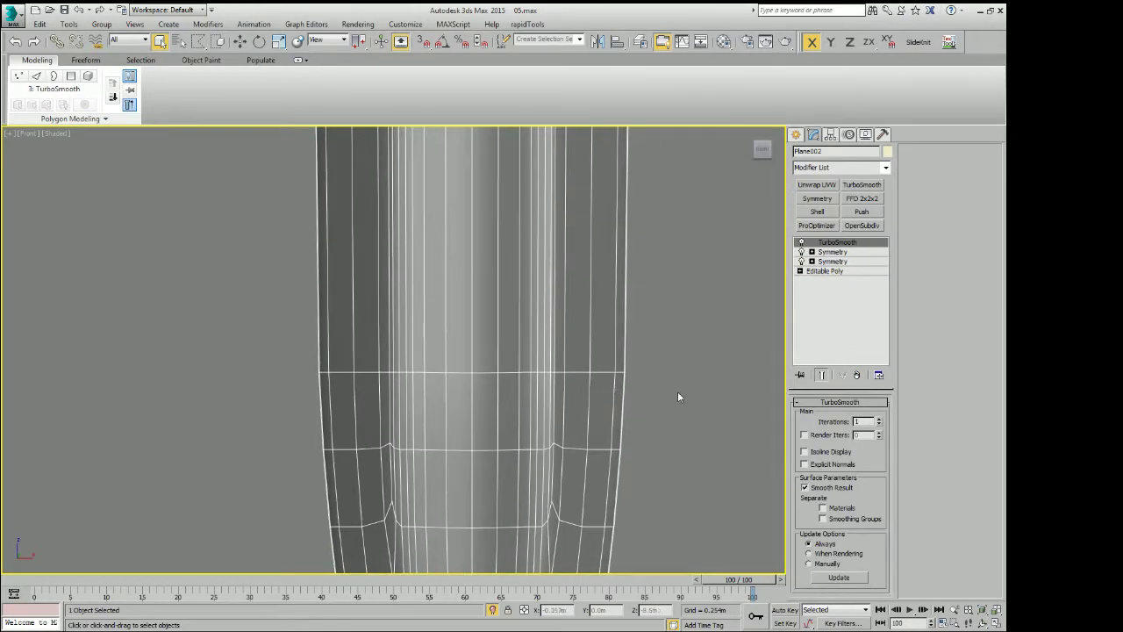
{"action": "left_click", "coordinate": [650, 384]}
Reselect the blade to check the lighter tip mesh, then deselect it
{"action": "scroll", "coordinate": [647, 384], "scroll_direction": "down", "scroll_amount": 5}
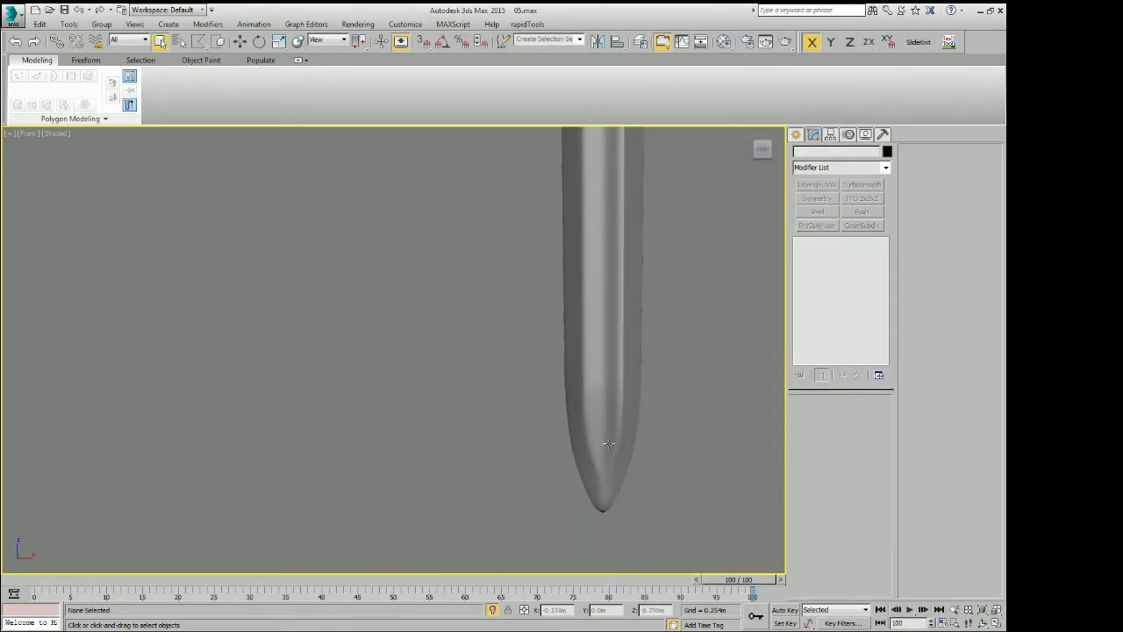
{"action": "scroll", "coordinate": [631, 515], "scroll_direction": "up", "scroll_amount": 5}
{"action": "scroll", "coordinate": [631, 514], "scroll_direction": "up", "scroll_amount": 3}
{"action": "scroll", "coordinate": [549, 431], "scroll_direction": "up", "scroll_amount": 3}
{"action": "left_click", "coordinate": [538, 416]}
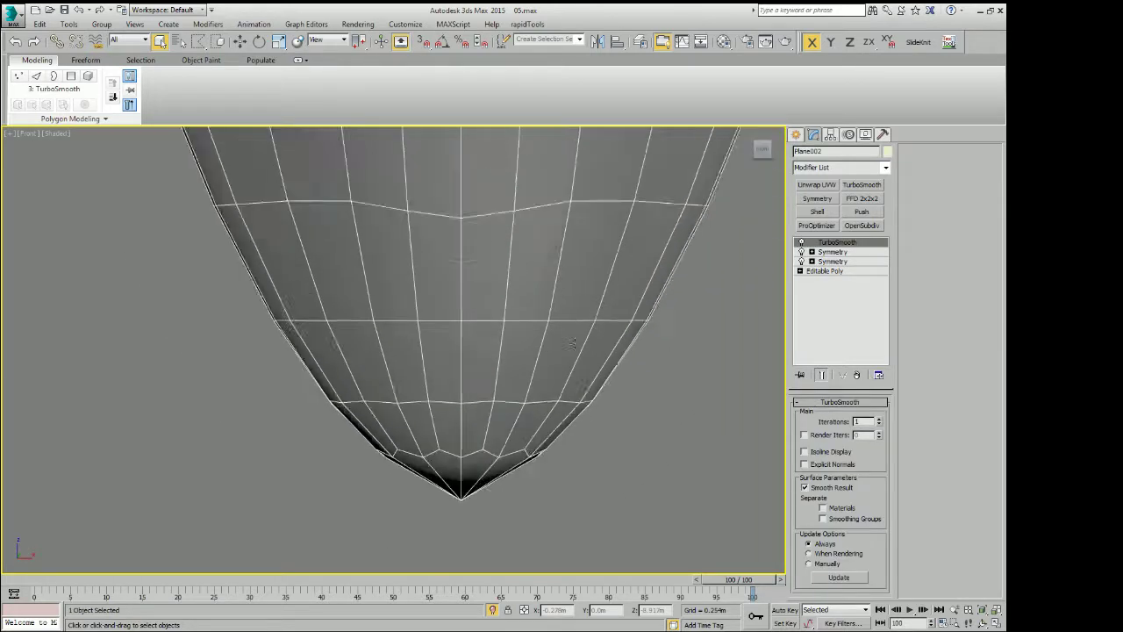
{"action": "scroll", "coordinate": [758, 336], "scroll_direction": "down", "scroll_amount": 2}
{"action": "scroll", "coordinate": [436, 258], "scroll_direction": "down", "scroll_amount": 6}
{"action": "scroll", "coordinate": [339, 368], "scroll_direction": "up", "scroll_amount": 2}
{"action": "left_click", "coordinate": [338, 368]}
Select Cylinder006 and drop to its base Editable Poly
{"action": "scroll", "coordinate": [303, 333], "scroll_direction": "up", "scroll_amount": 6}
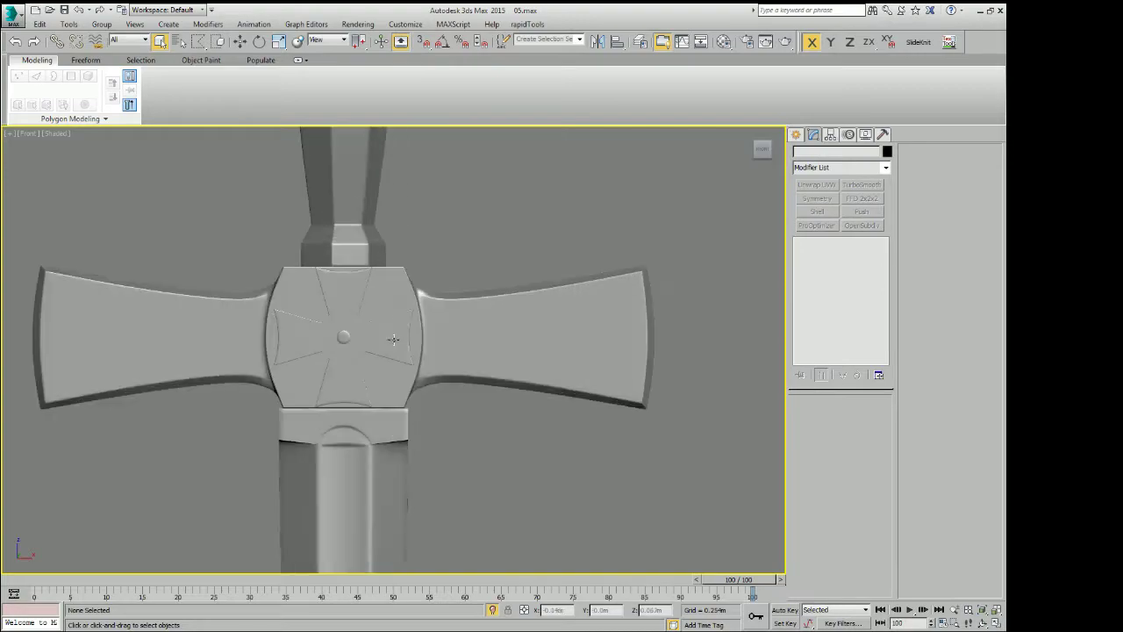
{"action": "left_click", "coordinate": [303, 333]}
{"action": "scroll", "coordinate": [303, 333], "scroll_direction": "up", "scroll_amount": 3}
{"action": "left_click", "coordinate": [853, 271]}
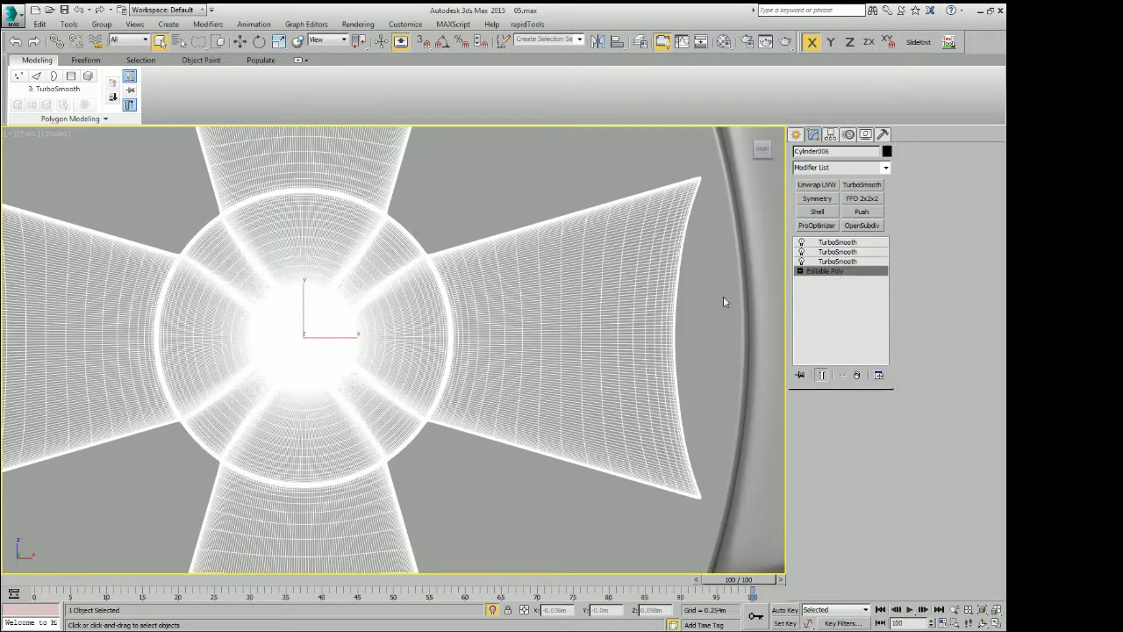
{"action": "scroll", "coordinate": [386, 342], "scroll_direction": "down", "scroll_amount": 3}
{"action": "scroll", "coordinate": [386, 342], "scroll_direction": "up", "scroll_amount": 4}
{"action": "scroll", "coordinate": [400, 342], "scroll_direction": "up", "scroll_amount": 4}
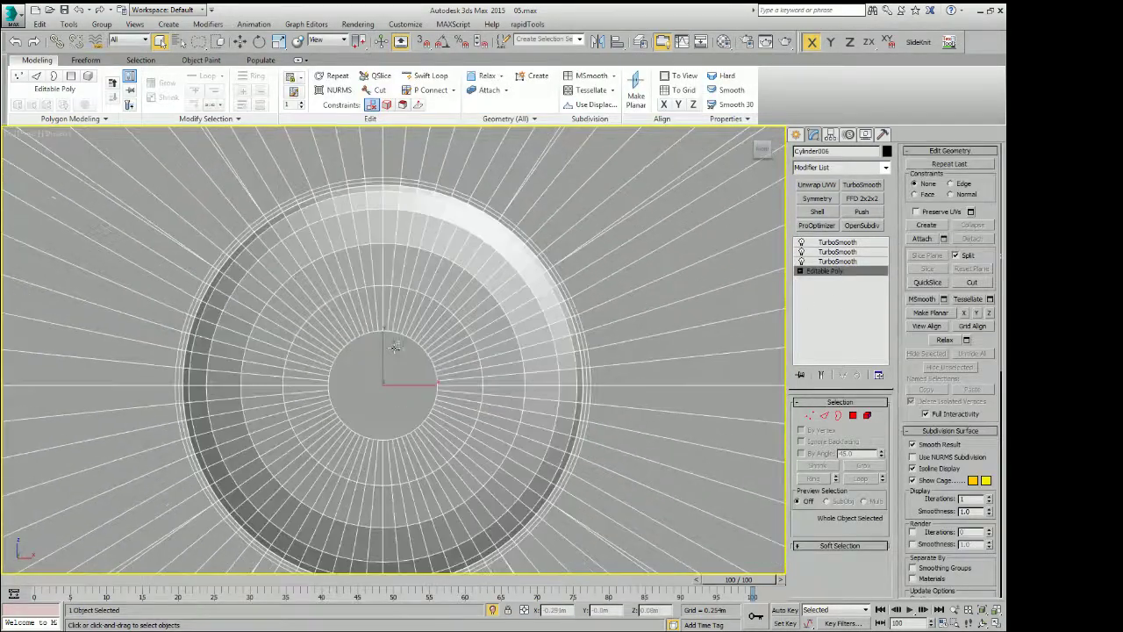
Connect two vertices on the emblem's inner ring with a vertical edge
{"action": "key", "text": "1"}
{"action": "scroll", "coordinate": [393, 328], "scroll_direction": "up", "scroll_amount": 2}
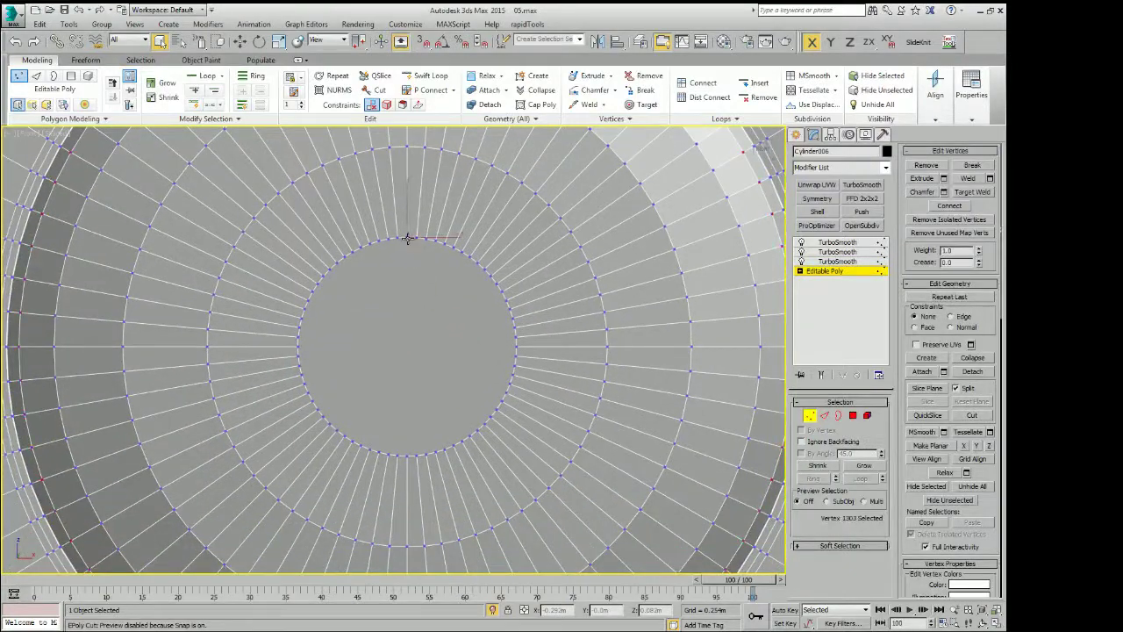
{"action": "left_click", "coordinate": [407, 456], "text": "ctrl"}
{"action": "right_click", "coordinate": [466, 373]}
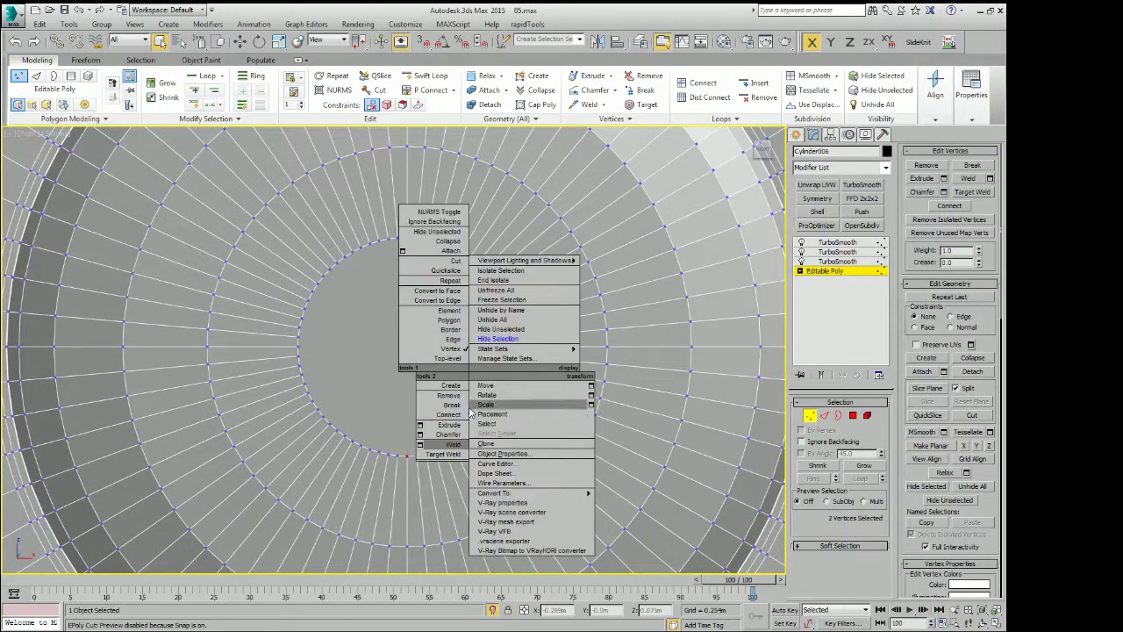
{"action": "left_click", "coordinate": [465, 423]}
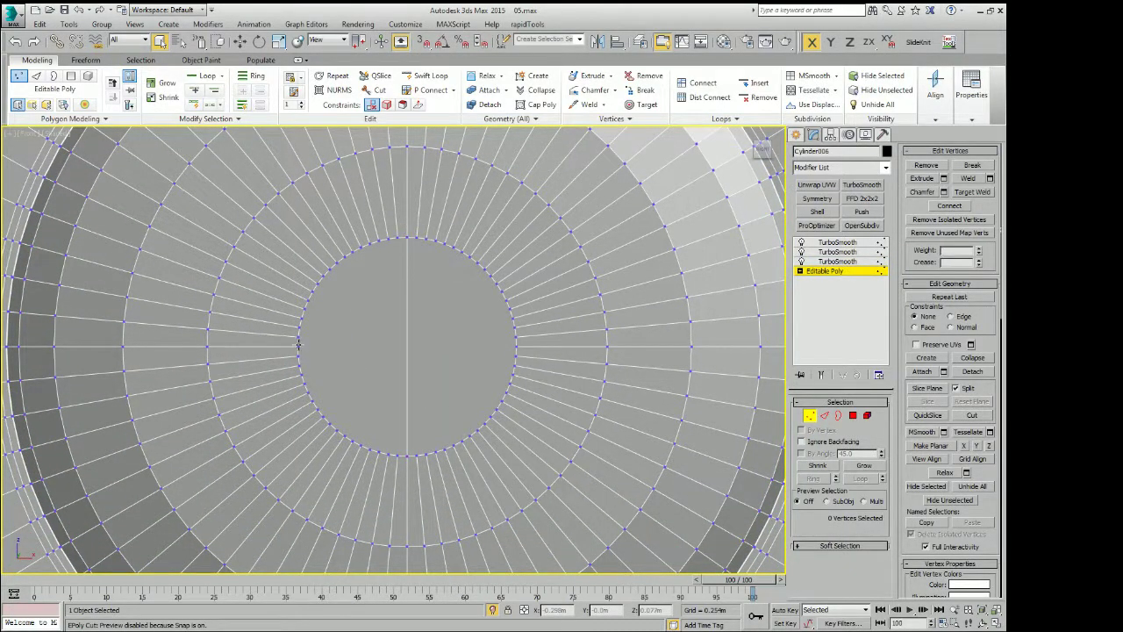
Use Connect Edges to add angled chevron edges across the central disc
{"action": "key", "text": "2"}
{"action": "scroll", "coordinate": [407, 349], "scroll_direction": "up", "scroll_amount": 3}
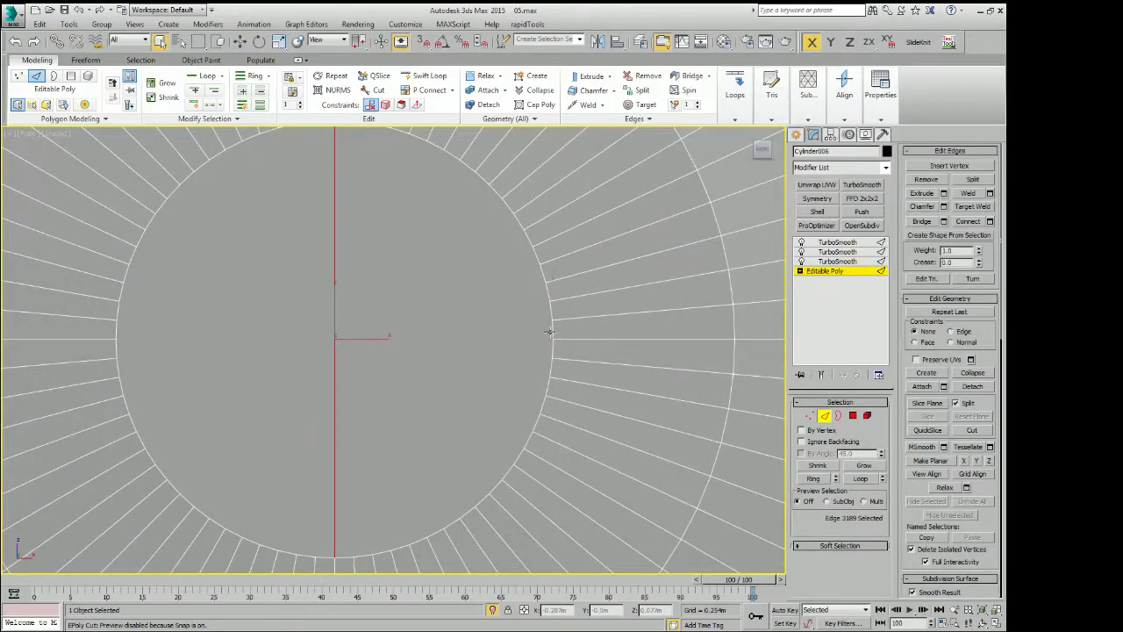
{"action": "right_click", "coordinate": [628, 334]}
{"action": "left_click", "coordinate": [614, 384]}
{"action": "right_click", "coordinate": [558, 314]}
{"action": "left_click", "coordinate": [496, 358]}
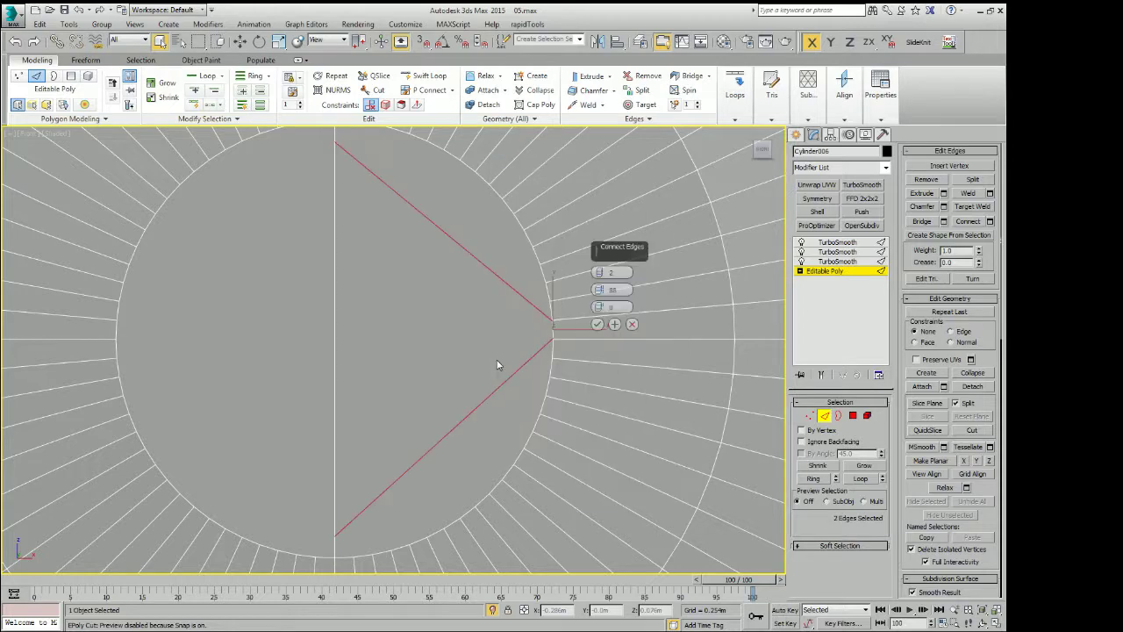